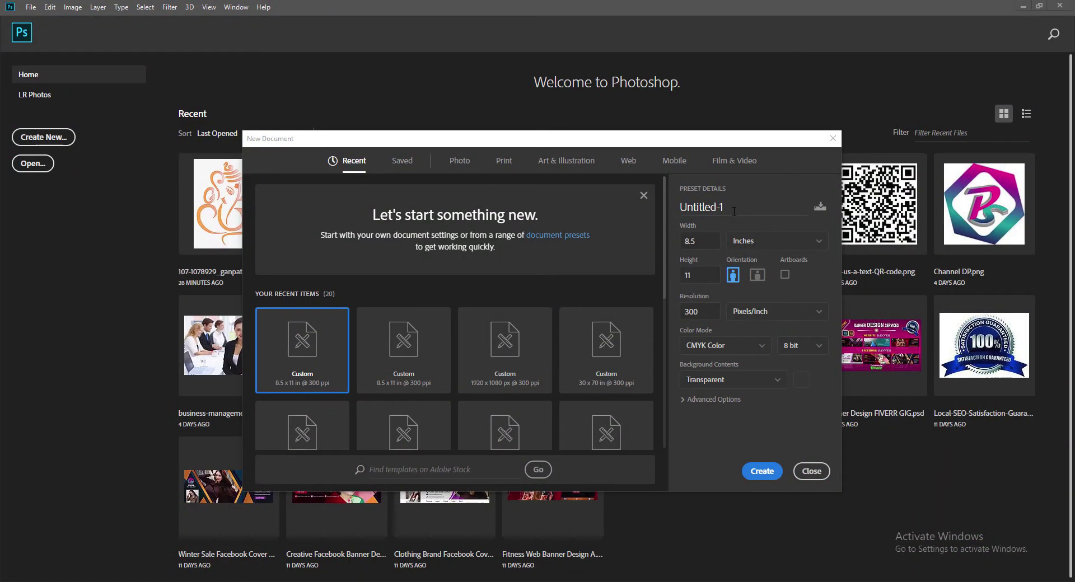
Step: Name the new 8.5 × 11 in, 300 ppi CMYK document 'Ganesh Chaturthi Poster Design' with a White background, and create it
double_click(734, 211)
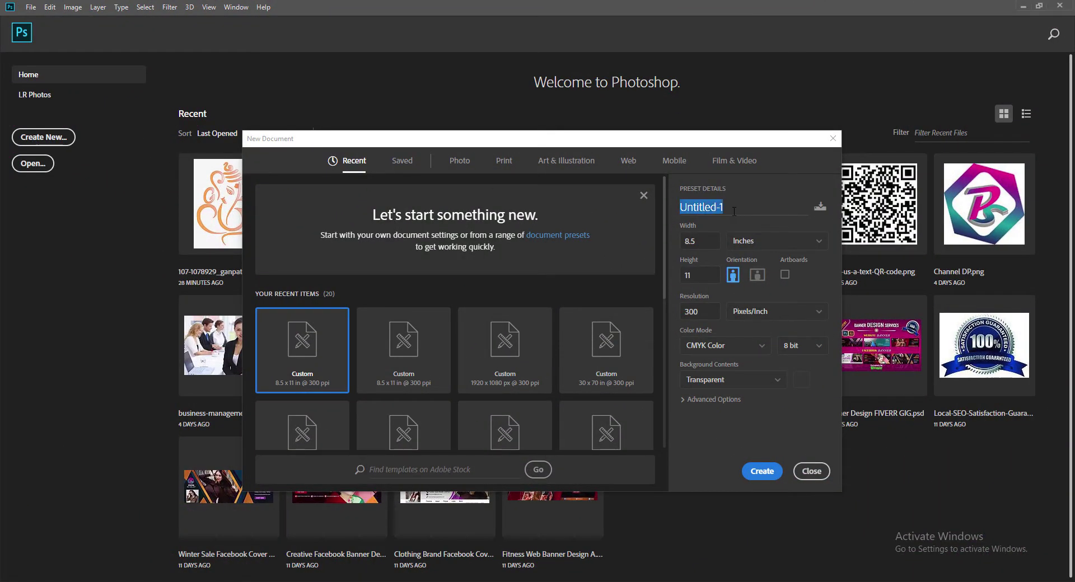
type("Ganesh Chatur")
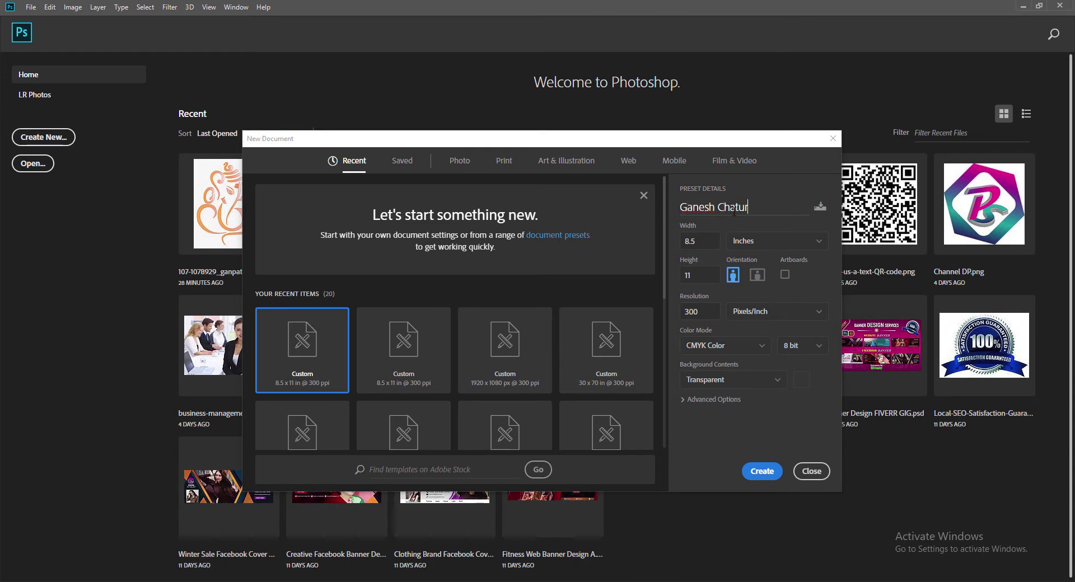
type("PosterDesi")
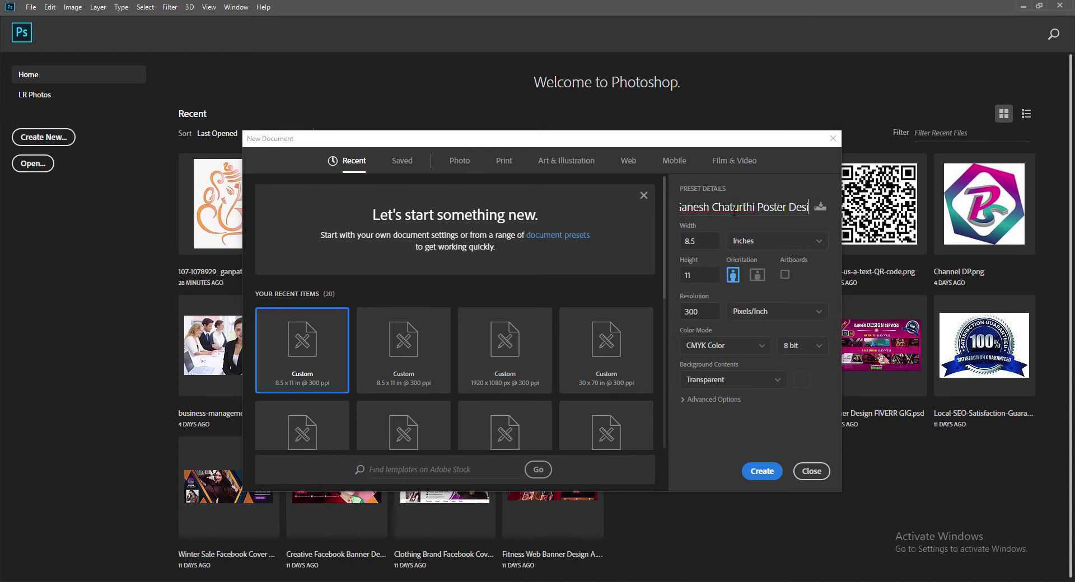
type("gn")
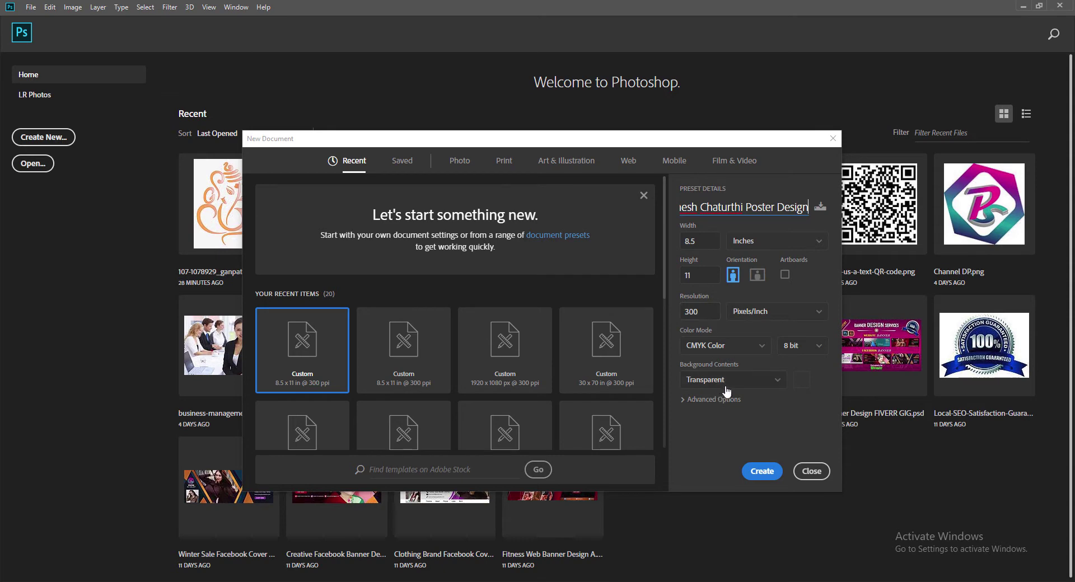
left_click(728, 380)
left_click(704, 398)
left_click(706, 398)
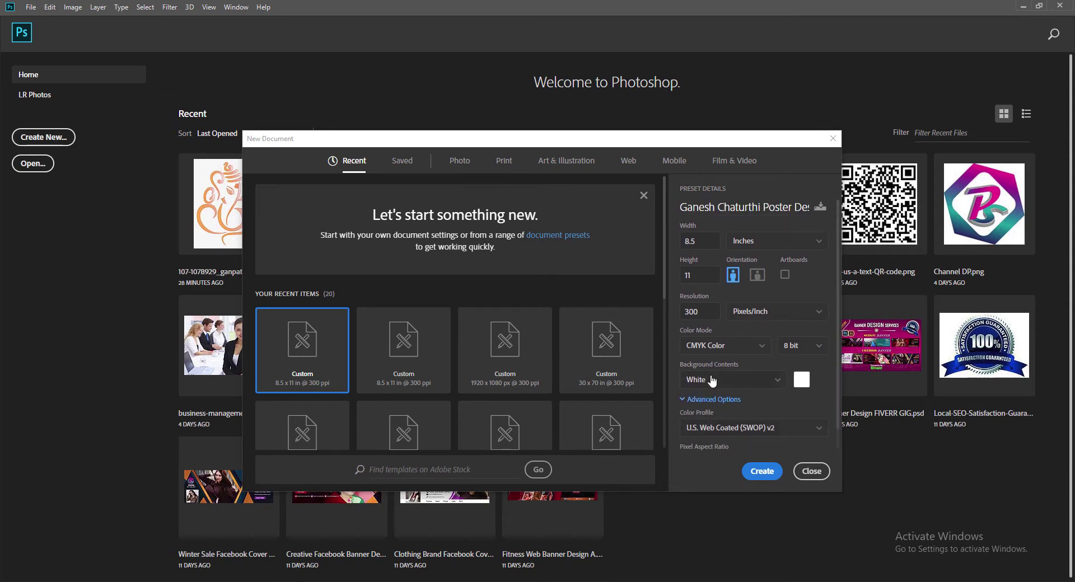
left_click(756, 472)
Step: Add an empty layer and save the poster as Ganesh Chaturthi Poster Design.psd in the Images folder
left_click(1041, 305)
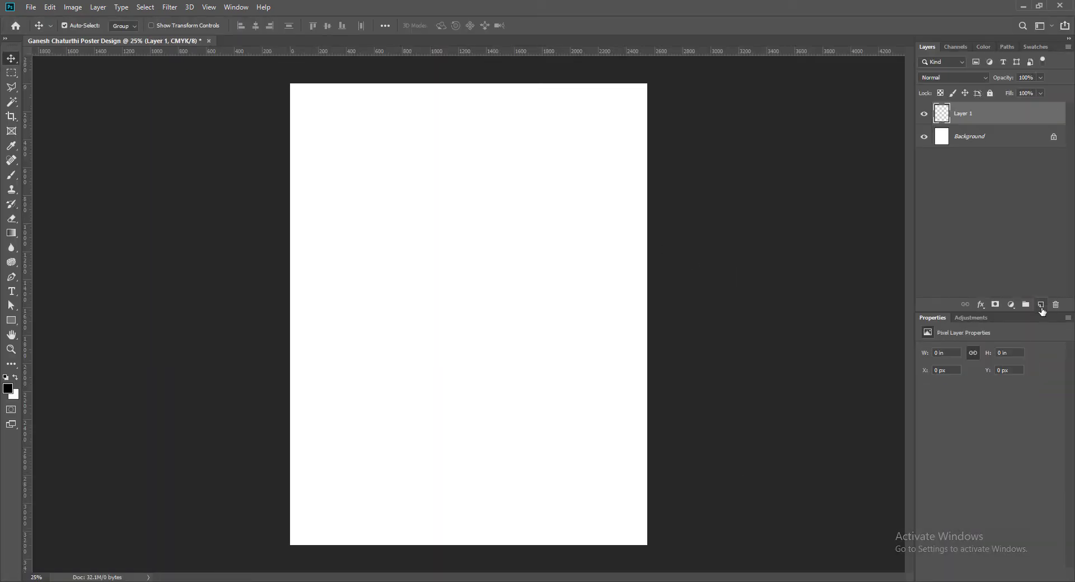
left_click(31, 7)
left_click(44, 125)
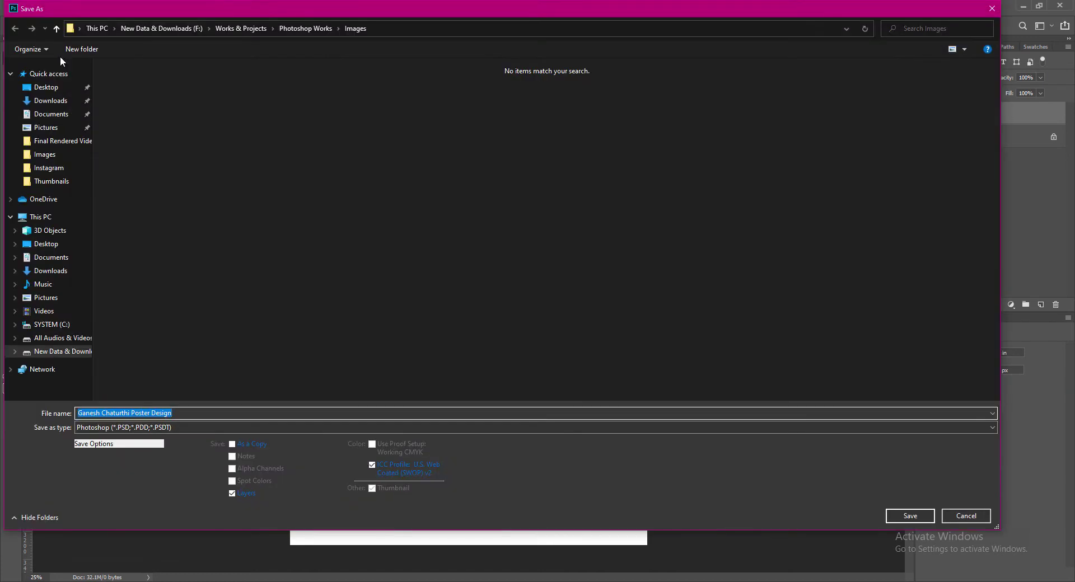
left_click(56, 28)
left_click(910, 515)
left_click(664, 184)
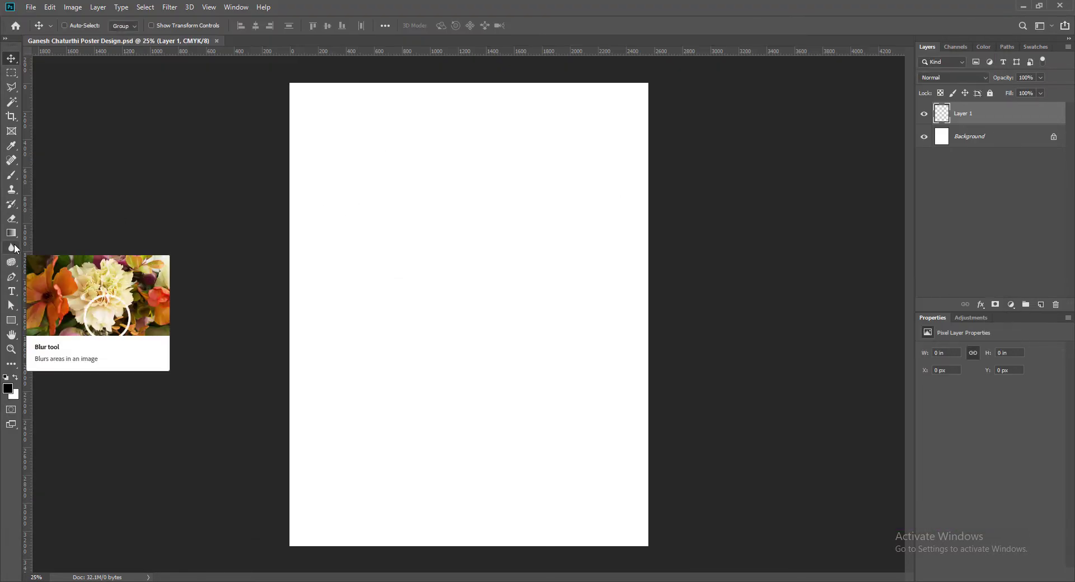
Step: Fit the whole page in the window at 27% zoom
key("ctrl+plus")
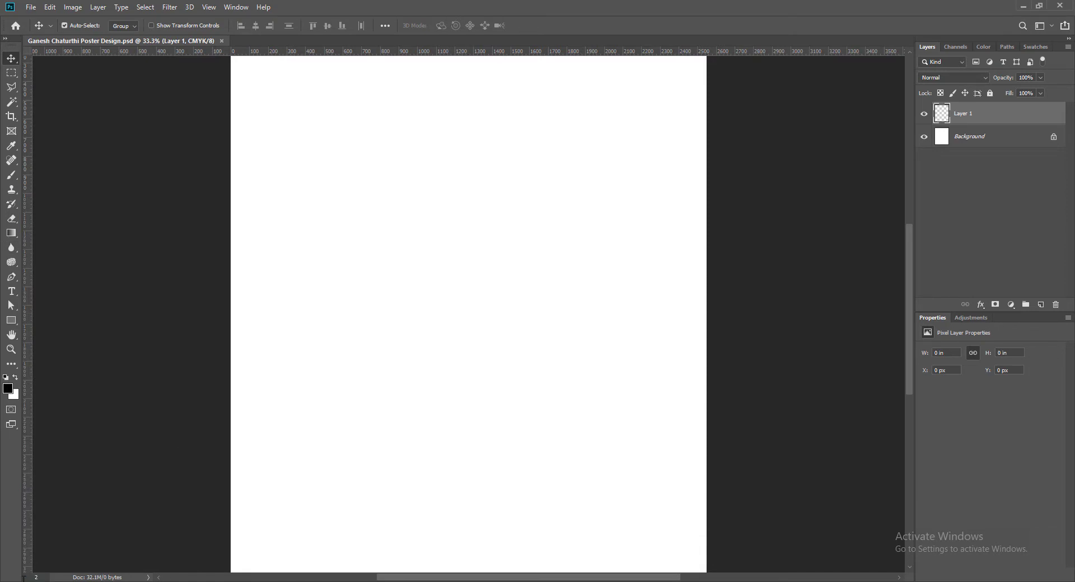
key("ctrl+0")
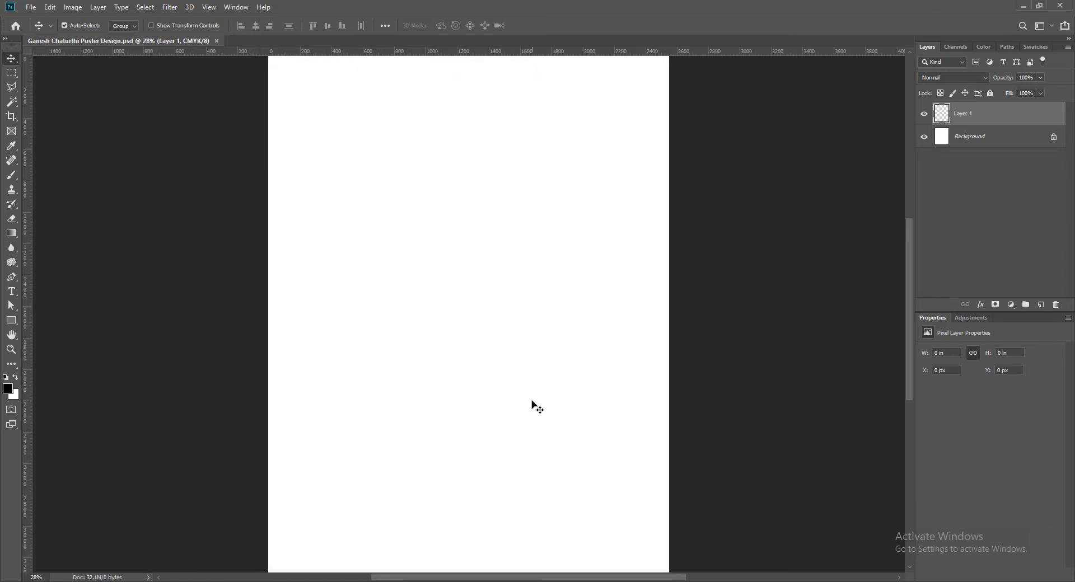
key("Return")
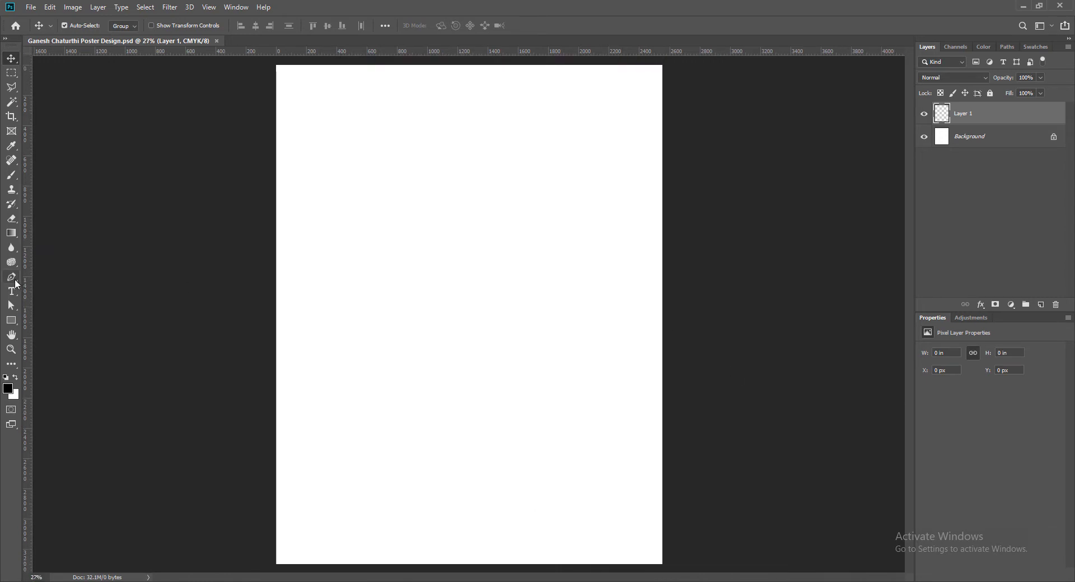
Step: Draw a closed, S-curved Pen shape path from the lower left to an upper-right tip and back
left_click(11, 278)
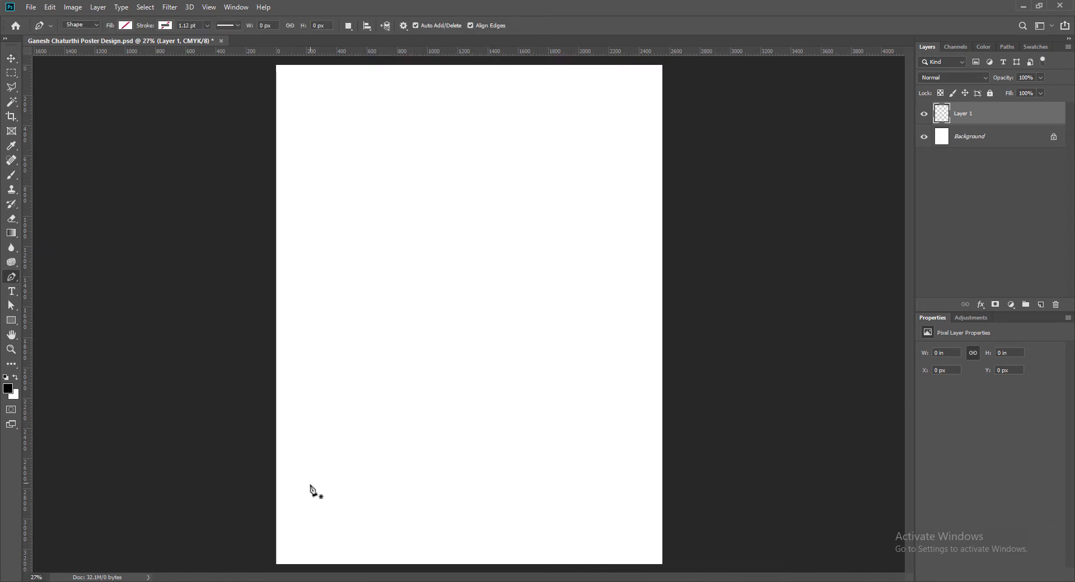
left_click(306, 368)
left_click_drag(451, 281, 572, 291)
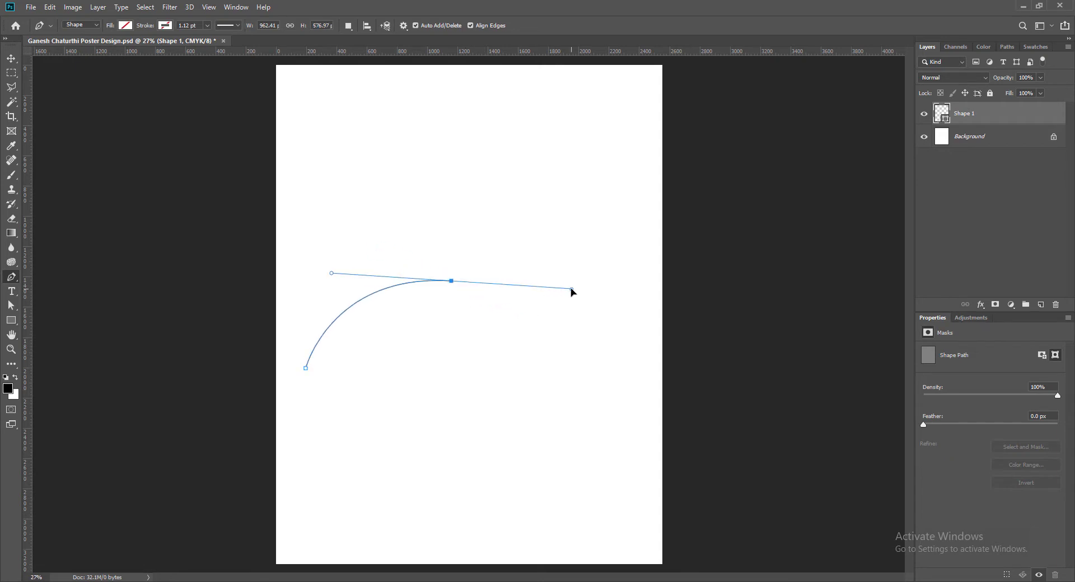
left_click(451, 280, "alt")
left_click(577, 128)
mouse_move(578, 132)
left_mouse_down()
mouse_move(520, 14)
mouse_move(472, 4)
left_mouse_up()
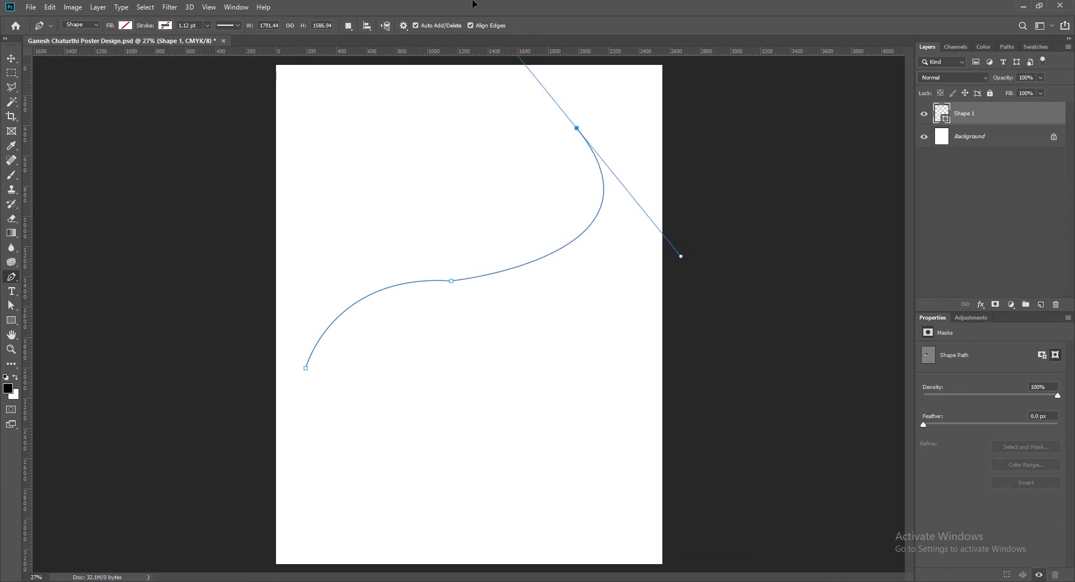
left_click(576, 128, "alt")
mouse_move(618, 238)
left_mouse_down()
mouse_move(595, 330)
mouse_move(609, 341)
mouse_move(595, 303)
left_mouse_up()
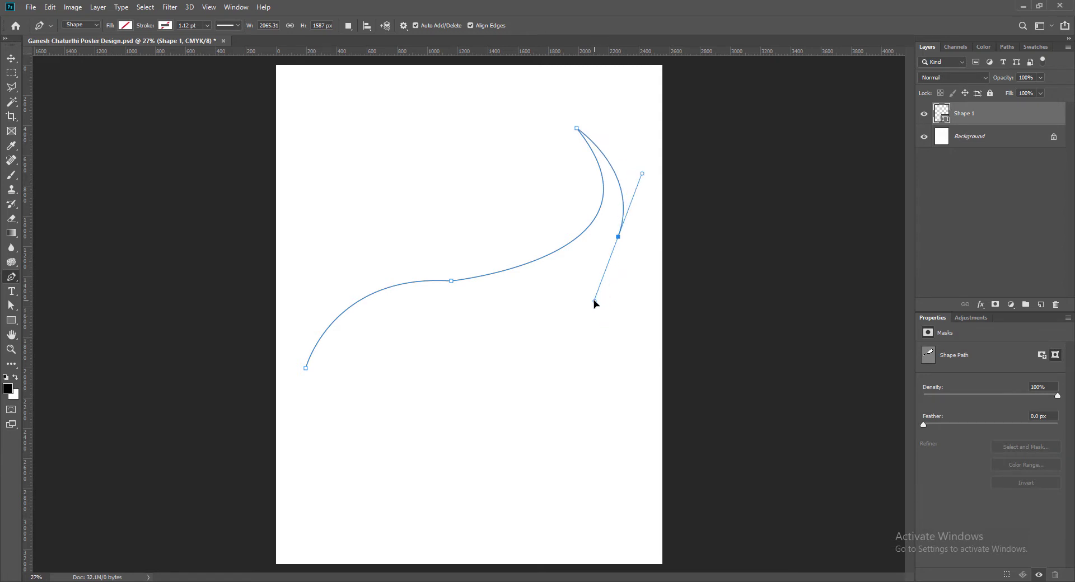
left_click(618, 237, "alt")
left_click_drag(457, 308, 310, 323)
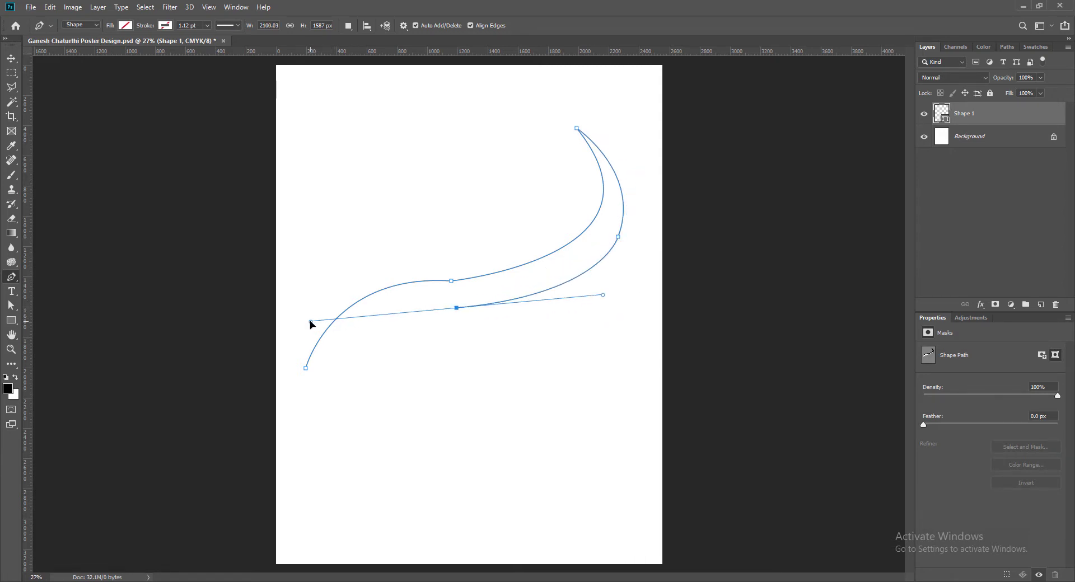
left_click(456, 308, "alt")
mouse_move(321, 395)
left_mouse_down()
mouse_move(319, 482)
mouse_move(280, 499)
mouse_move(283, 480)
left_mouse_up()
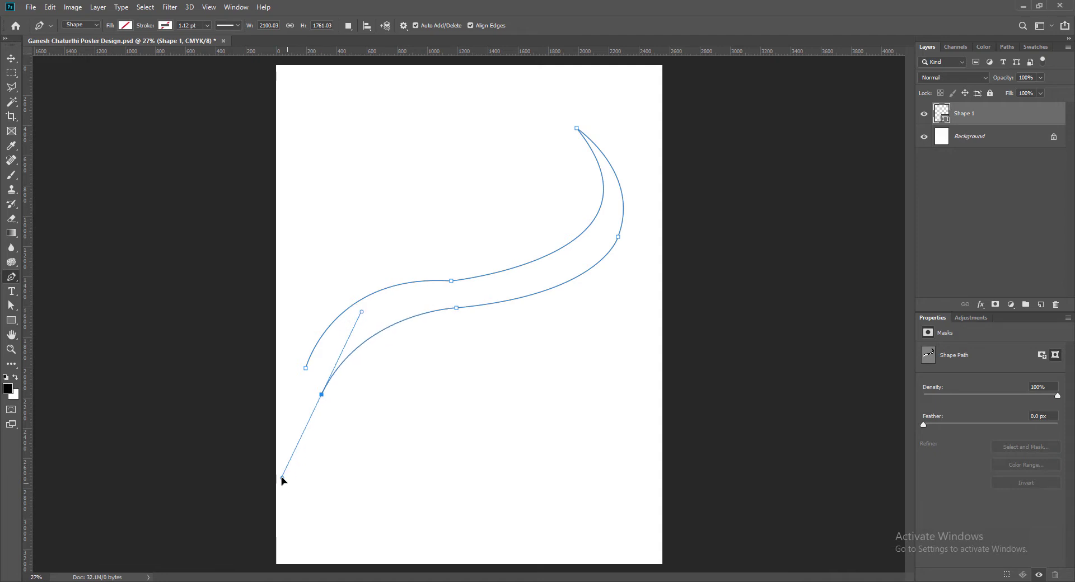
left_click(321, 395, "alt")
left_click(305, 368)
Step: Reshape the swoosh's upper-left curve from its middle upper-edge anchor
left_click(11, 305)
left_click(452, 281)
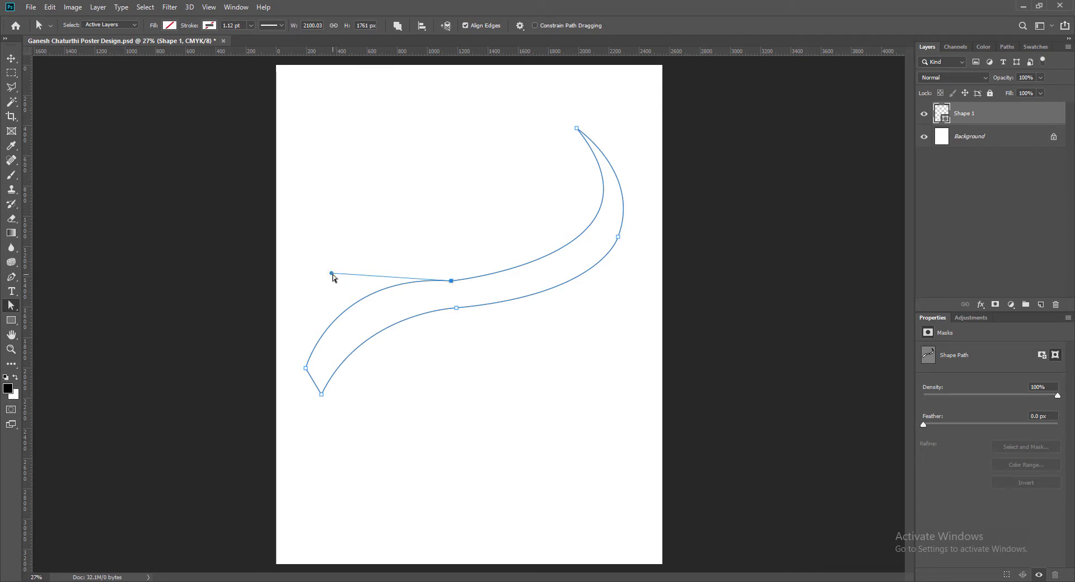
mouse_move(331, 274)
left_mouse_down()
mouse_move(326, 302)
mouse_move(336, 295)
left_mouse_up()
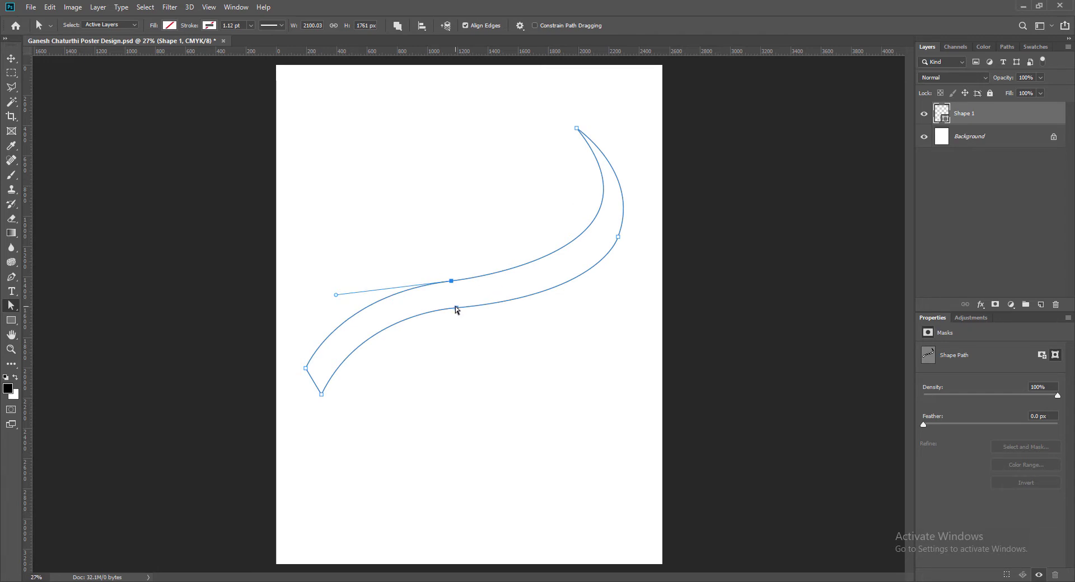
Step: Fill the swoosh shape with magenta from the swatches
left_click(169, 25)
left_click(177, 157)
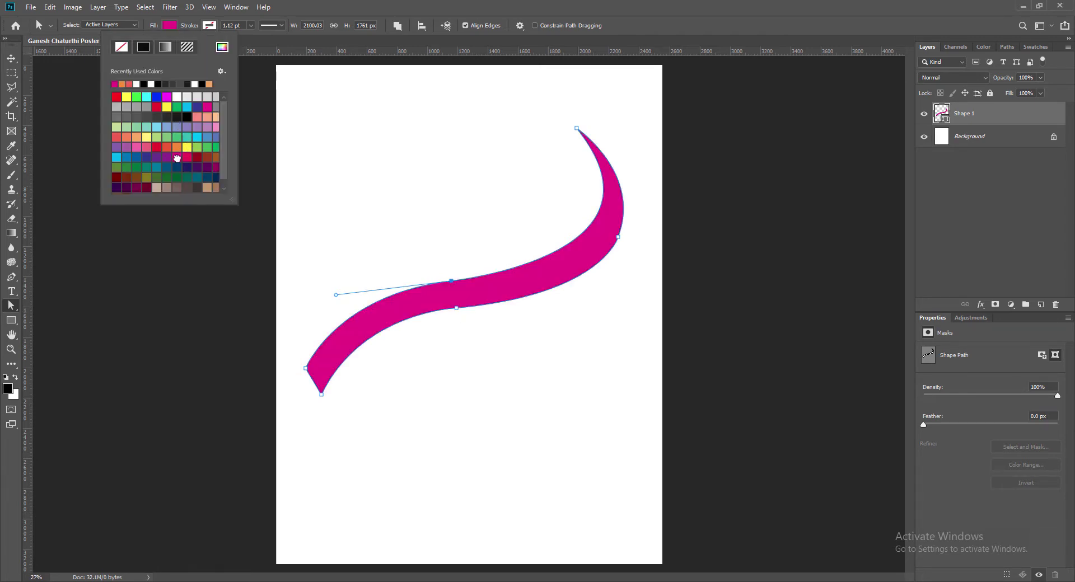
left_click(549, 352)
left_click(549, 352)
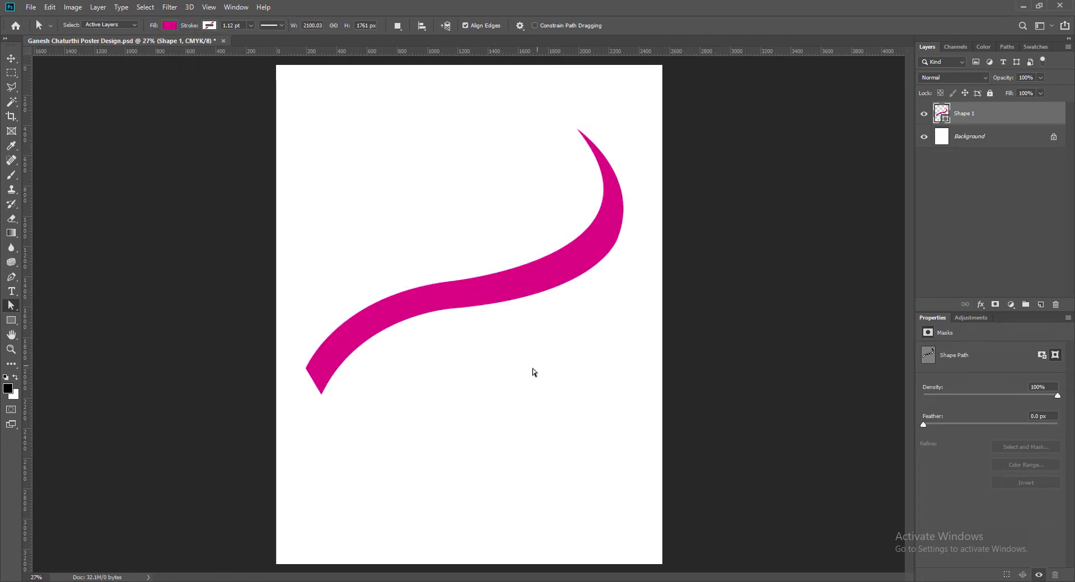
Step: Refine the swoosh's lower-edge curves by dragging their direction handles, checking the shape between adjustments
left_click(11, 58)
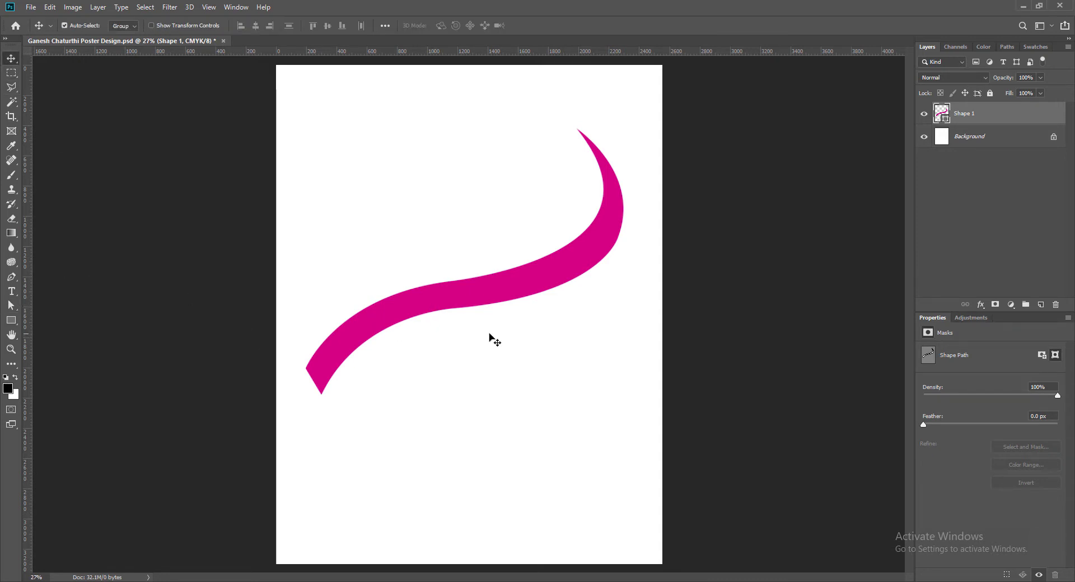
key("a")
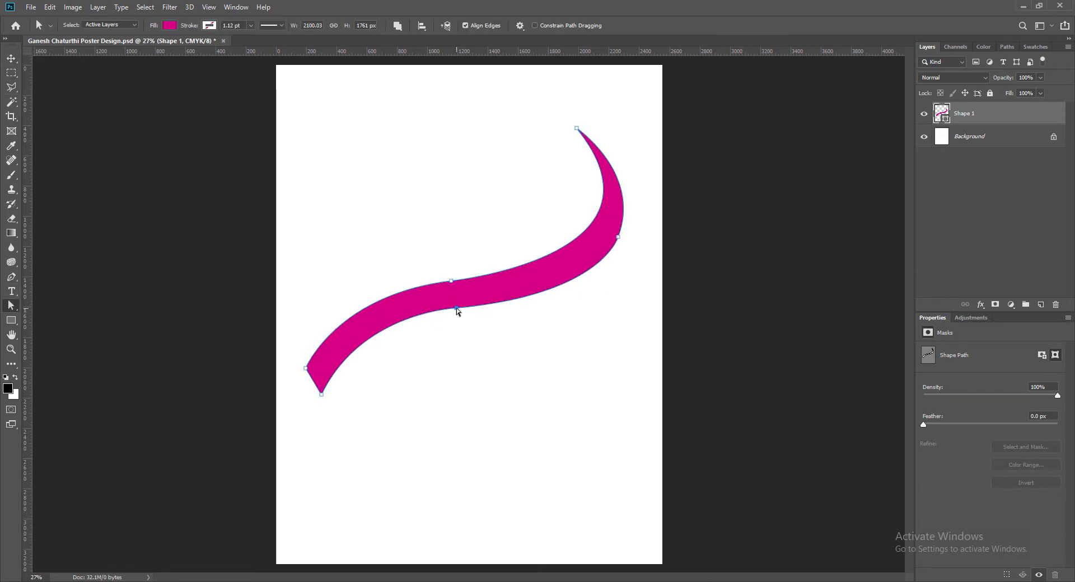
left_click(456, 309)
left_click(322, 395)
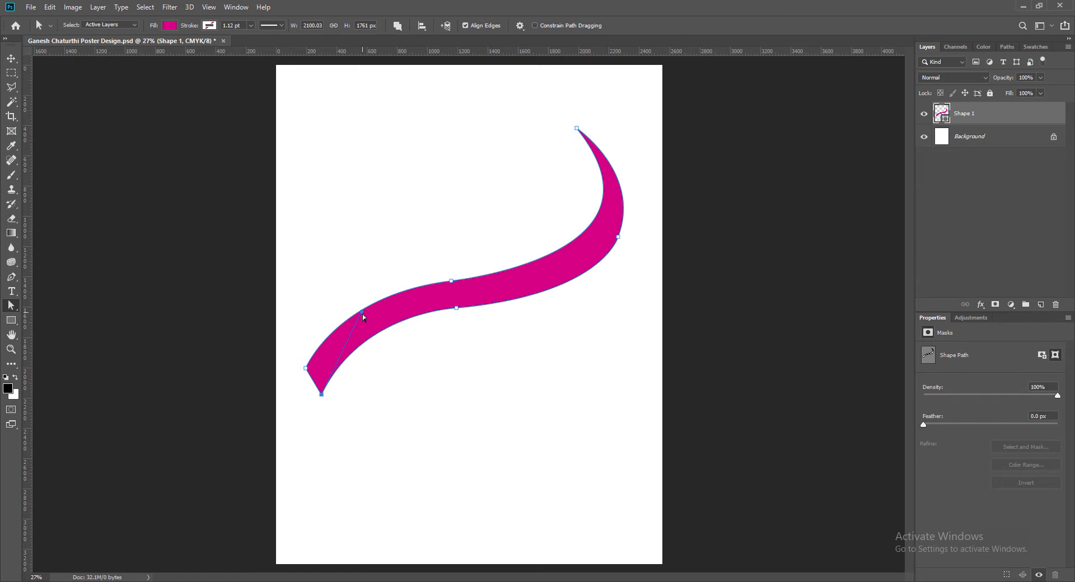
left_click_drag(362, 312, 373, 317)
left_click(496, 379)
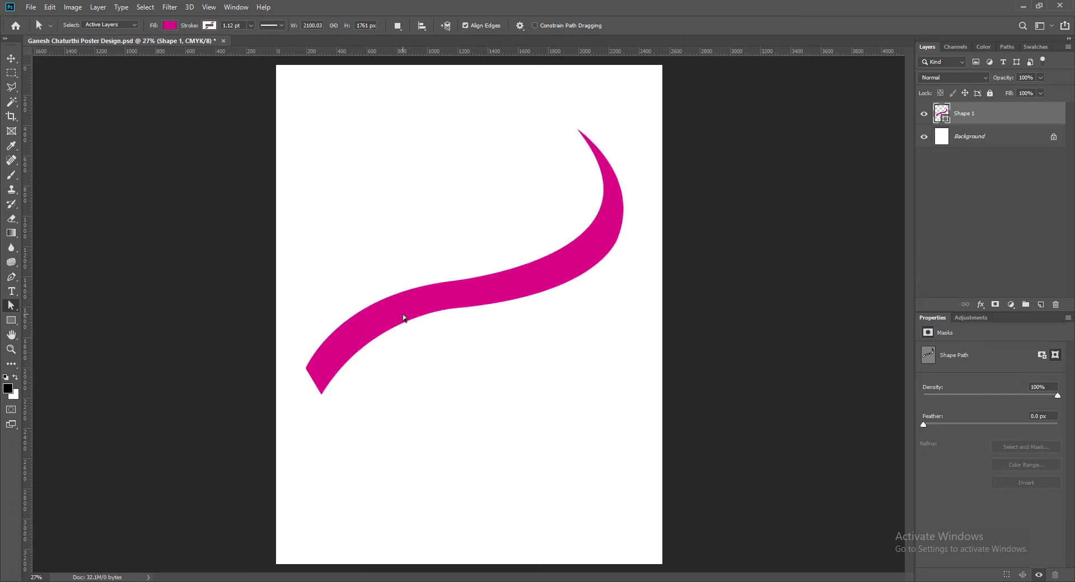
left_click(457, 308)
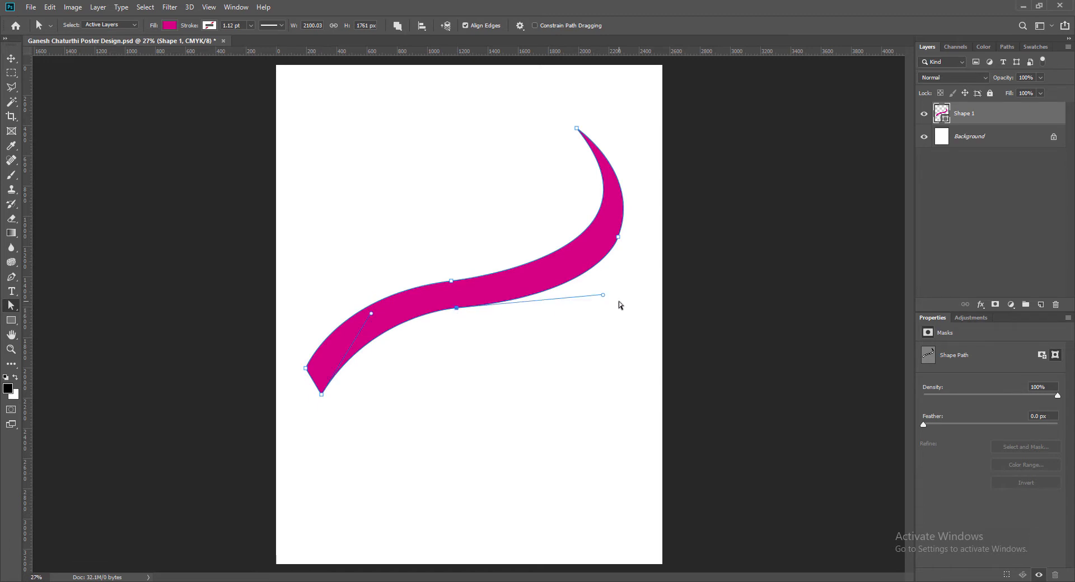
left_click_drag(603, 295, 601, 297)
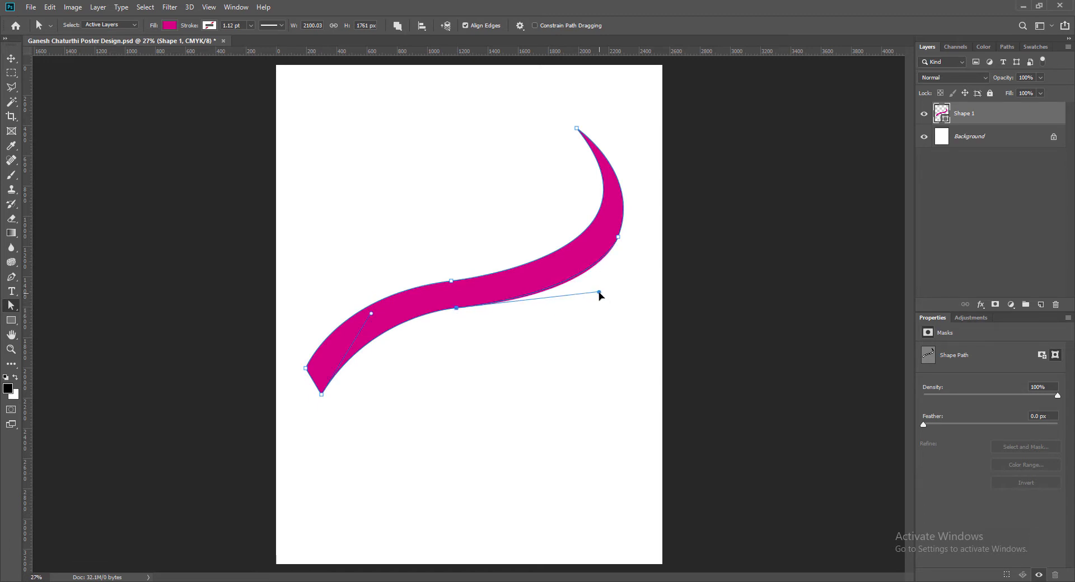
left_click(557, 341)
left_click(424, 321)
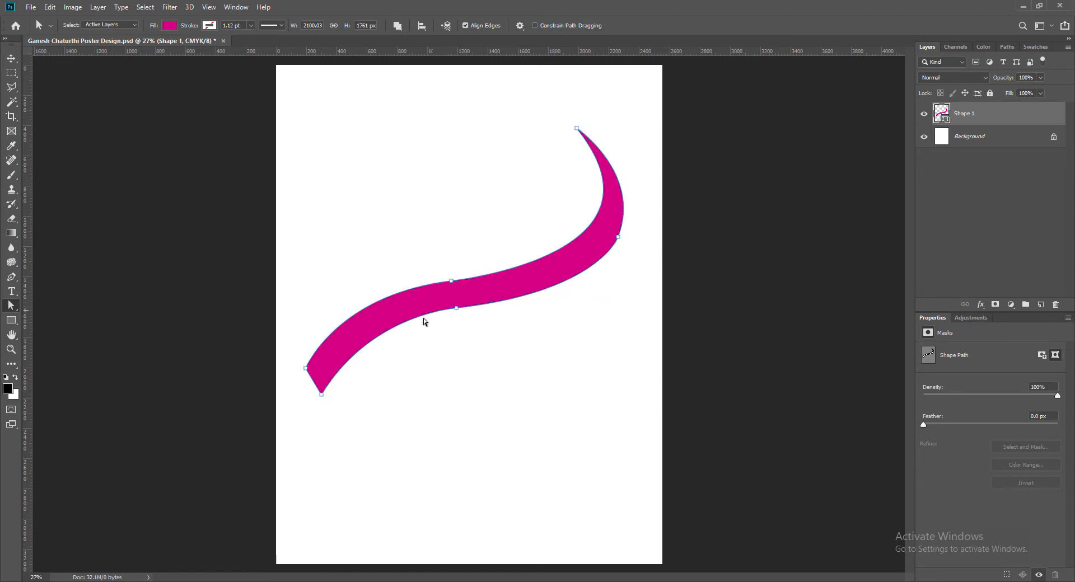
left_click_drag(373, 316, 376, 305)
left_click(448, 362)
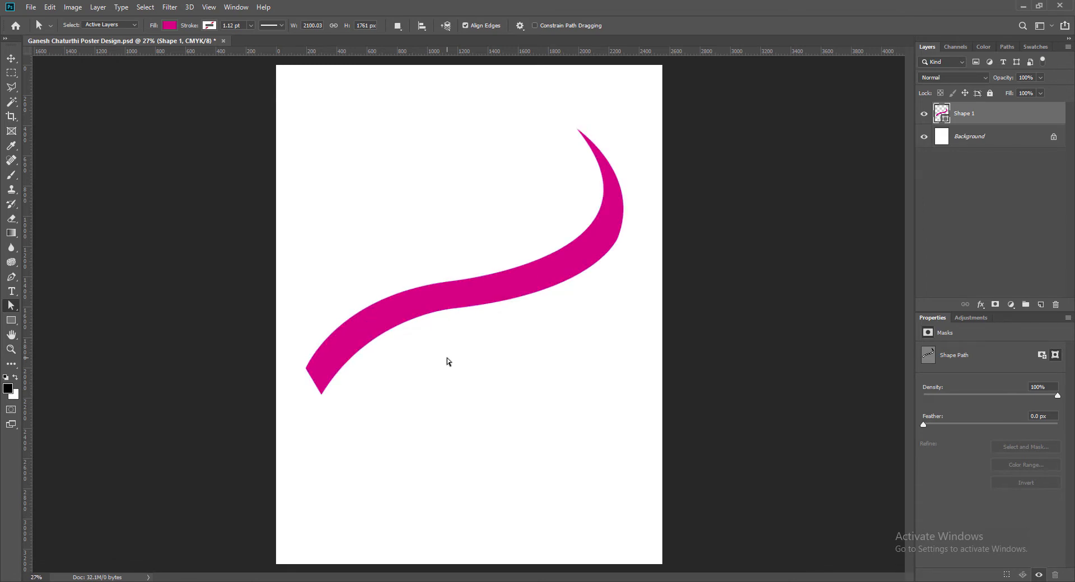
Step: Move the swoosh to the lower left, scale it to 92%, then Alt-drag a copy to its right
key("v")
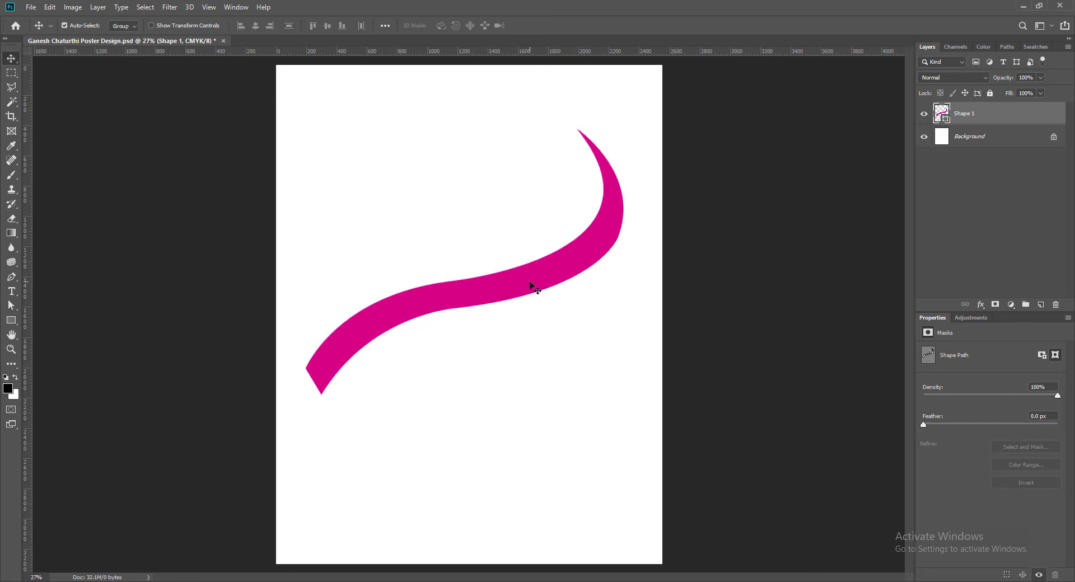
left_click_drag(529, 280, 471, 474)
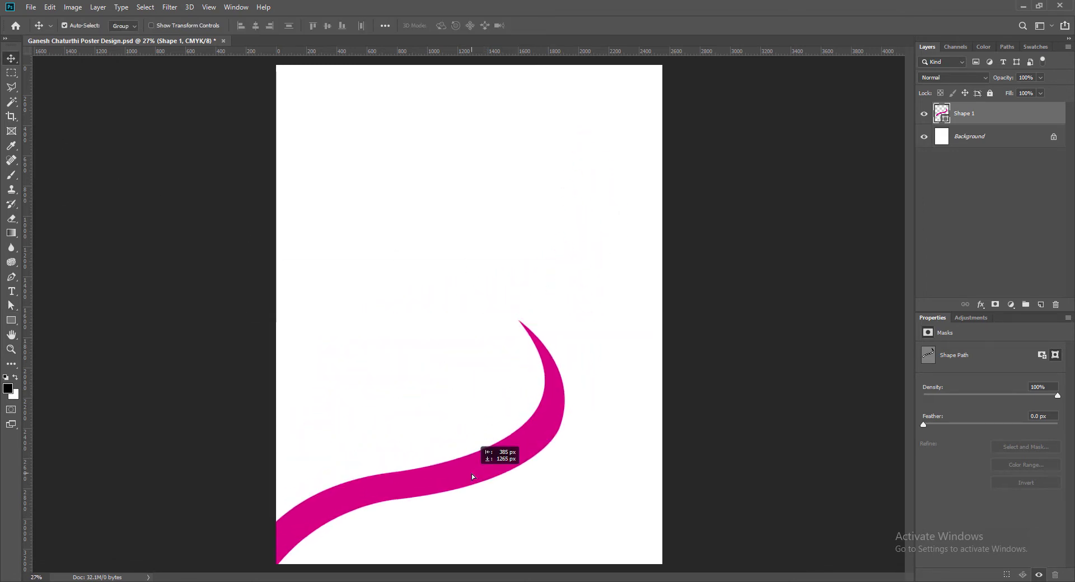
left_click_drag(528, 445, 520, 423)
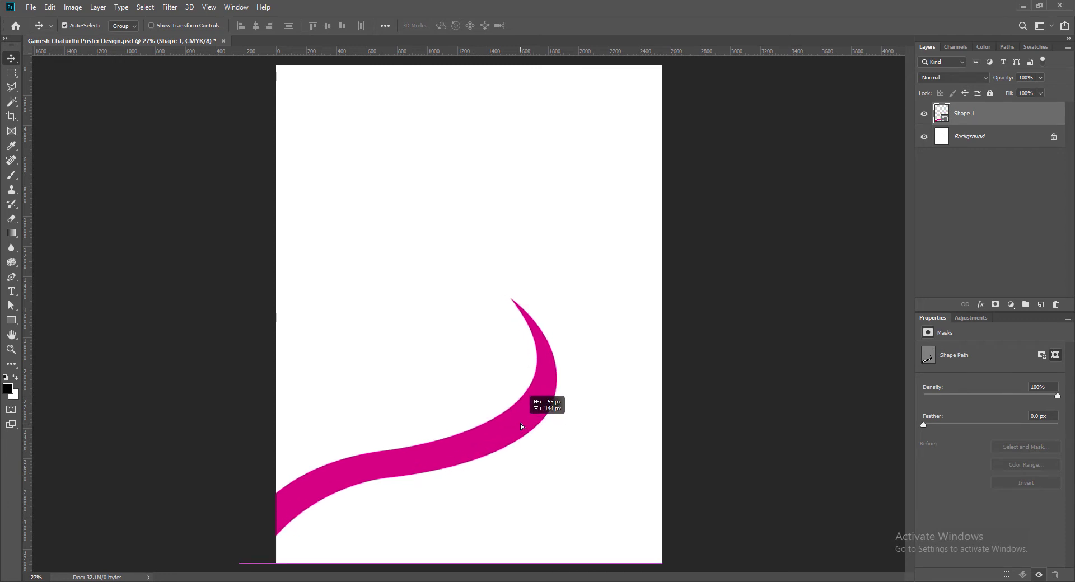
key("ctrl+t")
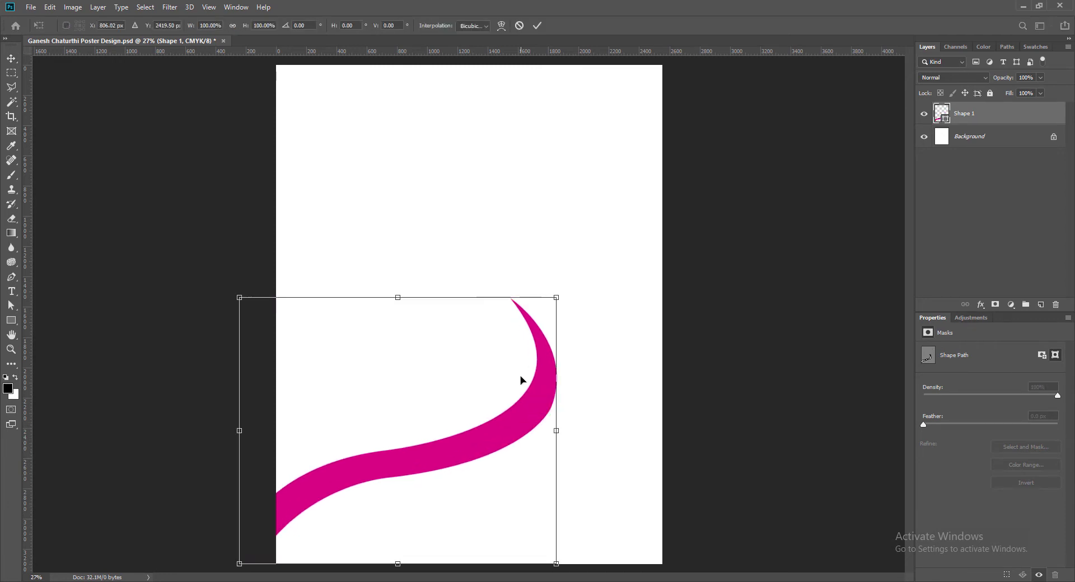
left_click_drag(557, 297, 531, 319)
key("Return")
left_click_drag(455, 468, 476, 449)
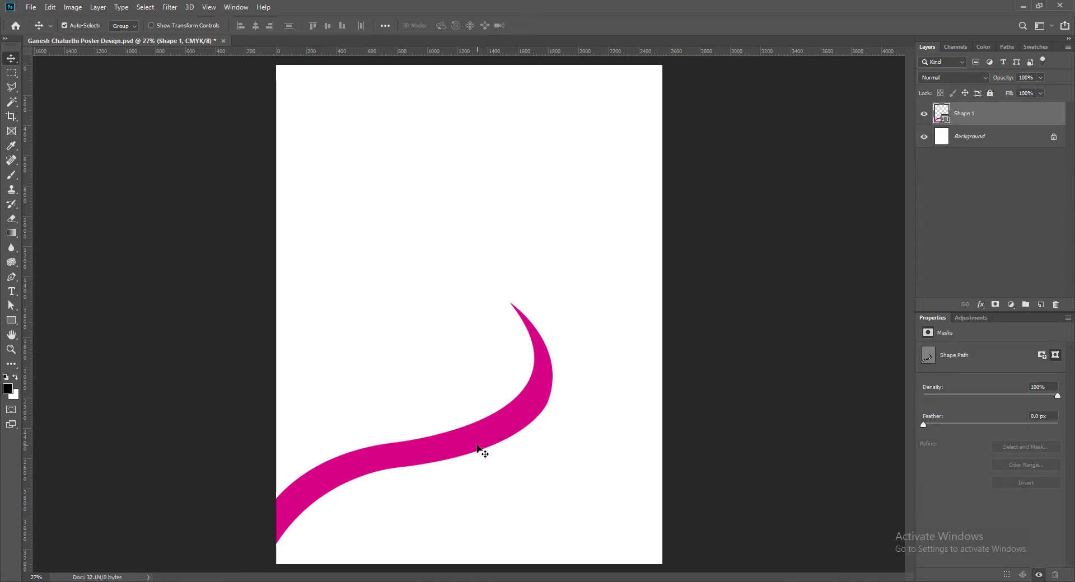
left_click_drag(472, 450, 583, 444)
Step: Rotate the swoosh copy 180° and move it further right
key("ctrl+t")
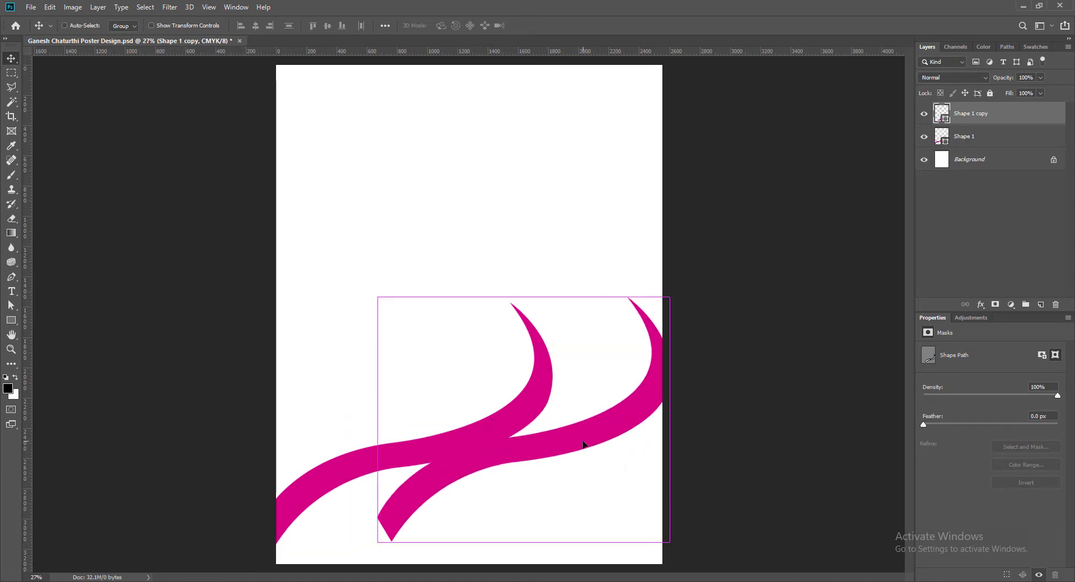
right_click(583, 444)
left_click(610, 390)
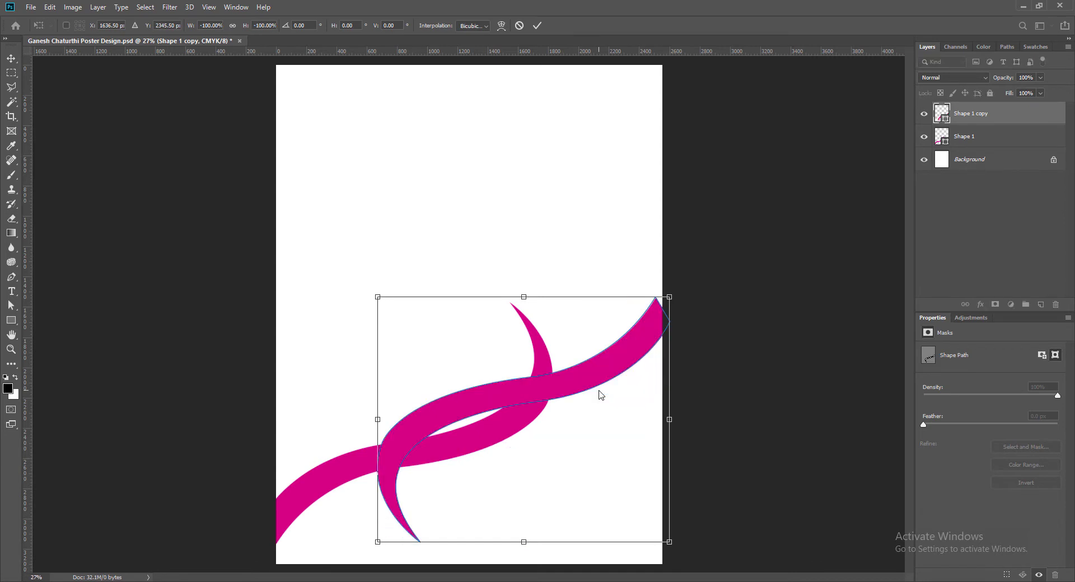
left_click(537, 25)
left_click_drag(476, 413, 549, 414)
Step: Tilt the copy about 12° counter-clockwise, squash and widen it, and place it crossing the original
key("ctrl+t")
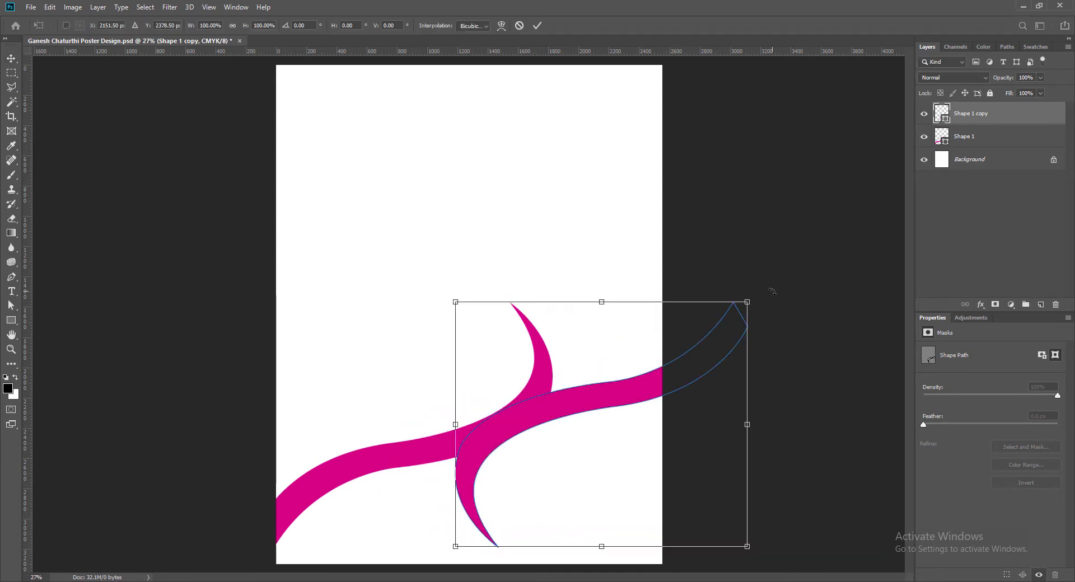
left_click_drag(770, 291, 756, 242)
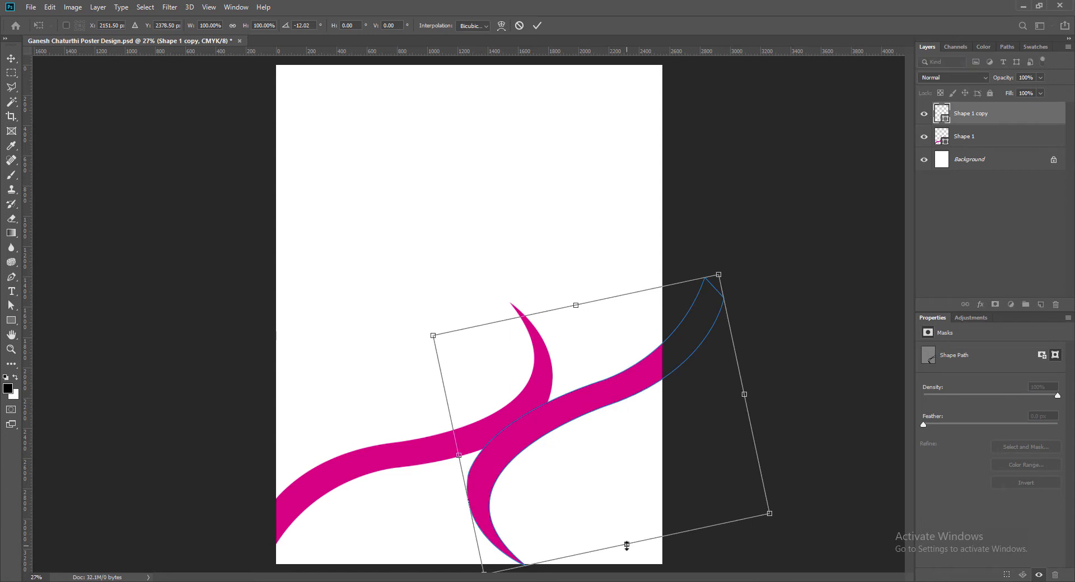
left_click_drag(627, 546, 614, 485)
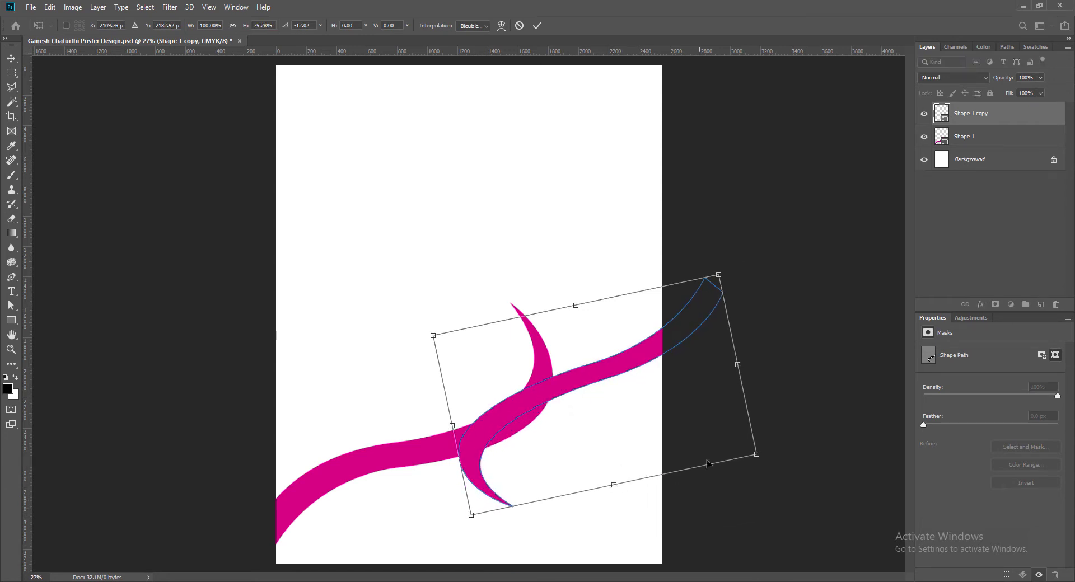
left_click_drag(756, 454, 788, 473)
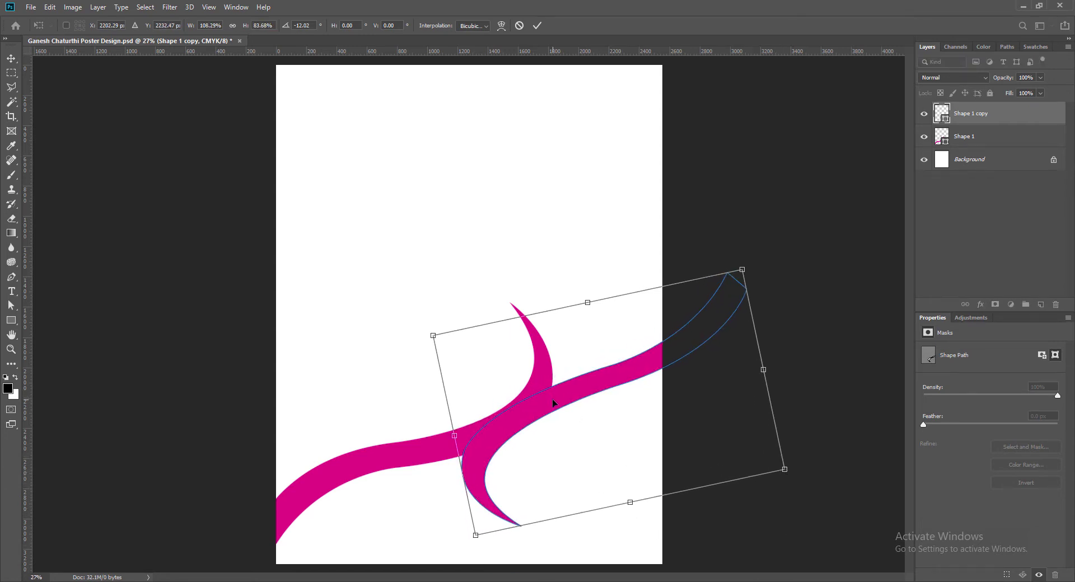
left_click(537, 25)
left_click_drag(642, 365, 596, 396)
Step: Shorten the copy to 96% height, nudge it into place, and select Shape 1 alongside it
key("ctrl+t")
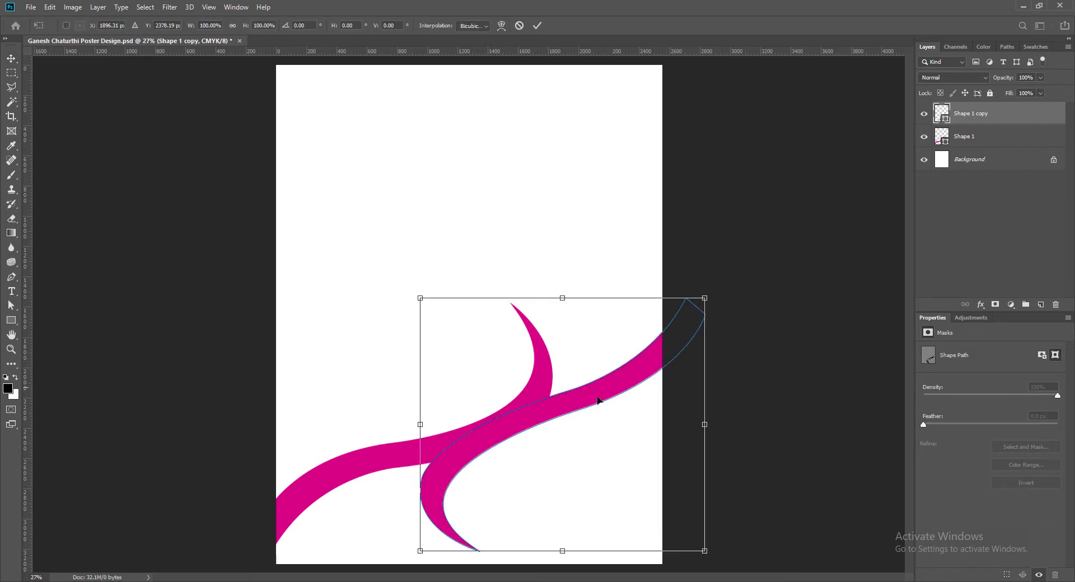
left_click_drag(562, 550, 562, 540)
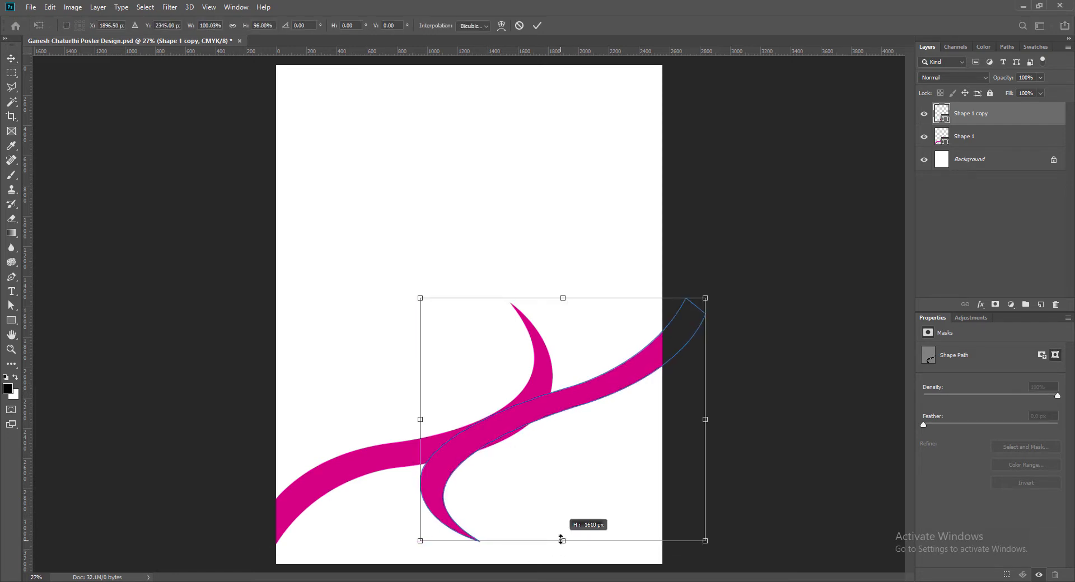
left_click(537, 25)
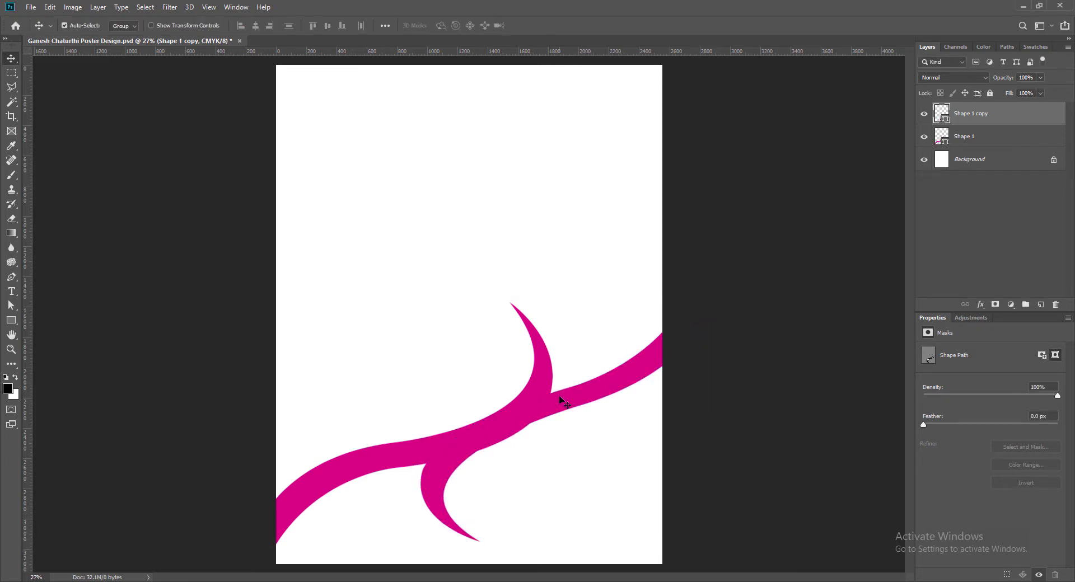
key("Down")
key("Down")
key("Down")
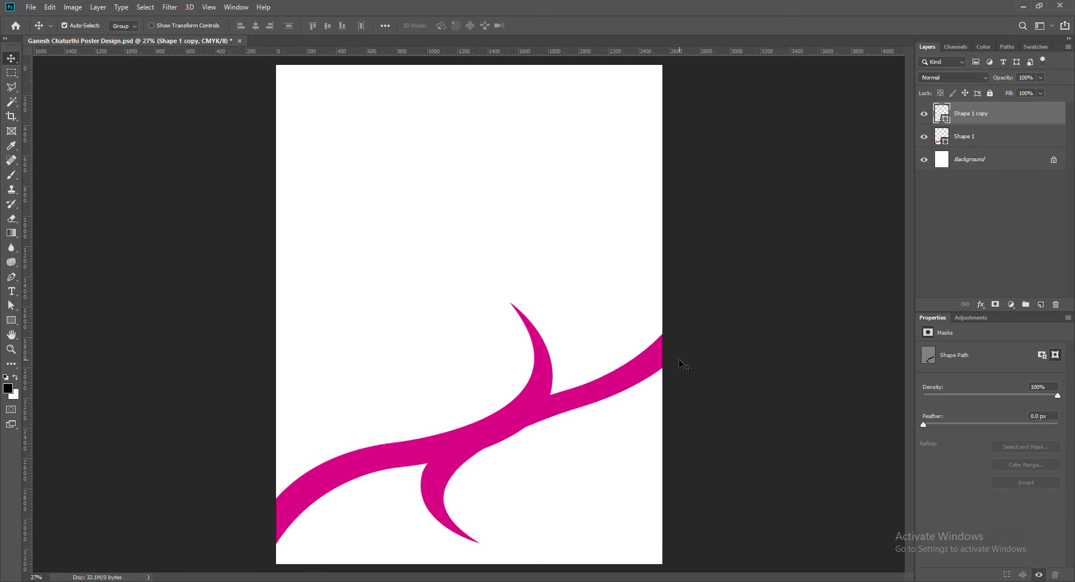
key("Up")
key("Up")
key("Up")
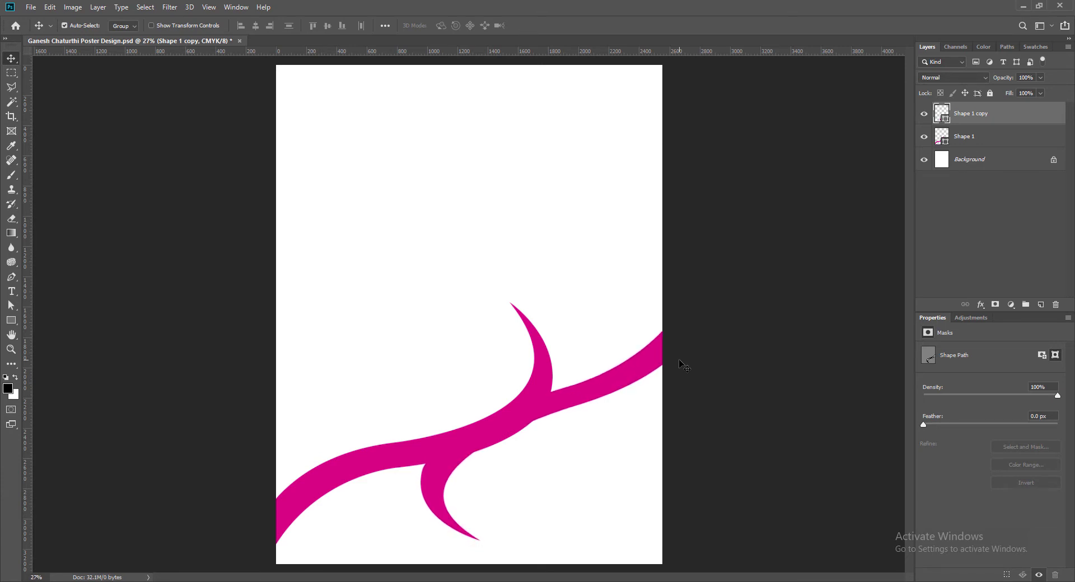
key("Up")
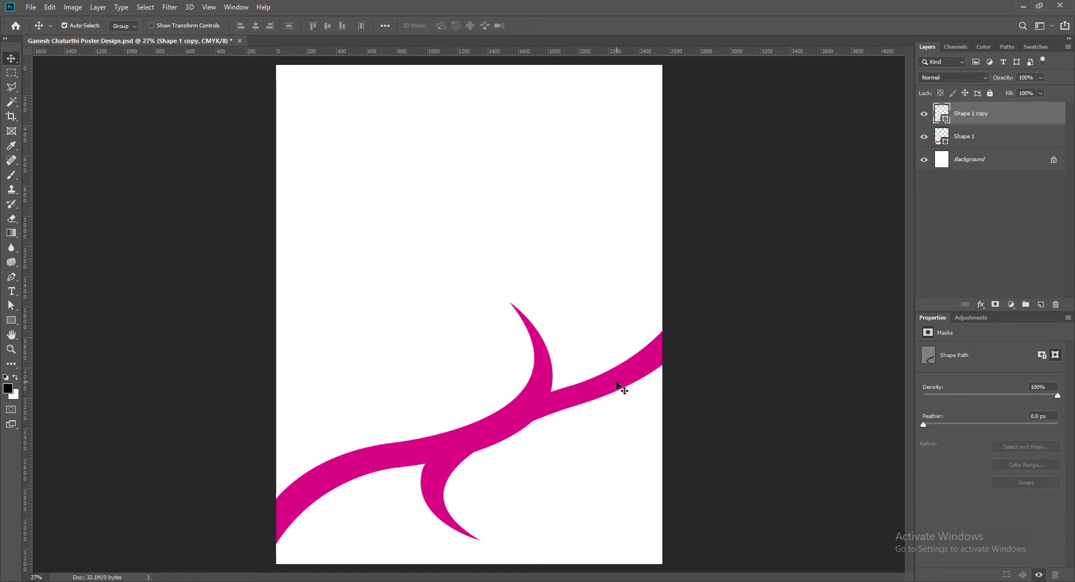
left_click(399, 458, "shift")
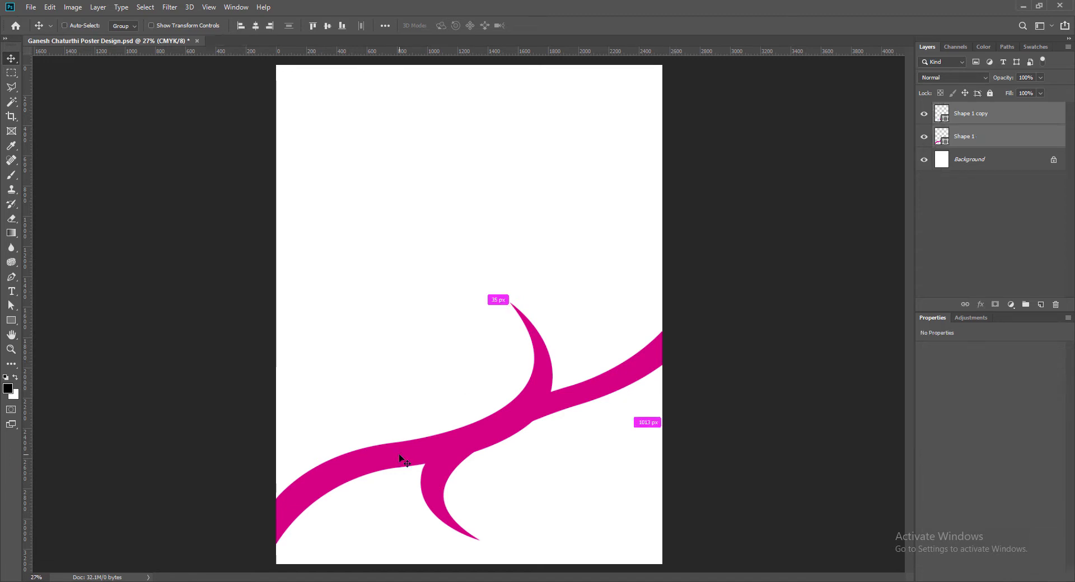
Step: Rotate both swooshes about 7° and shift them slightly left
key("ctrl+t")
left_click_drag(725, 288, 714, 246)
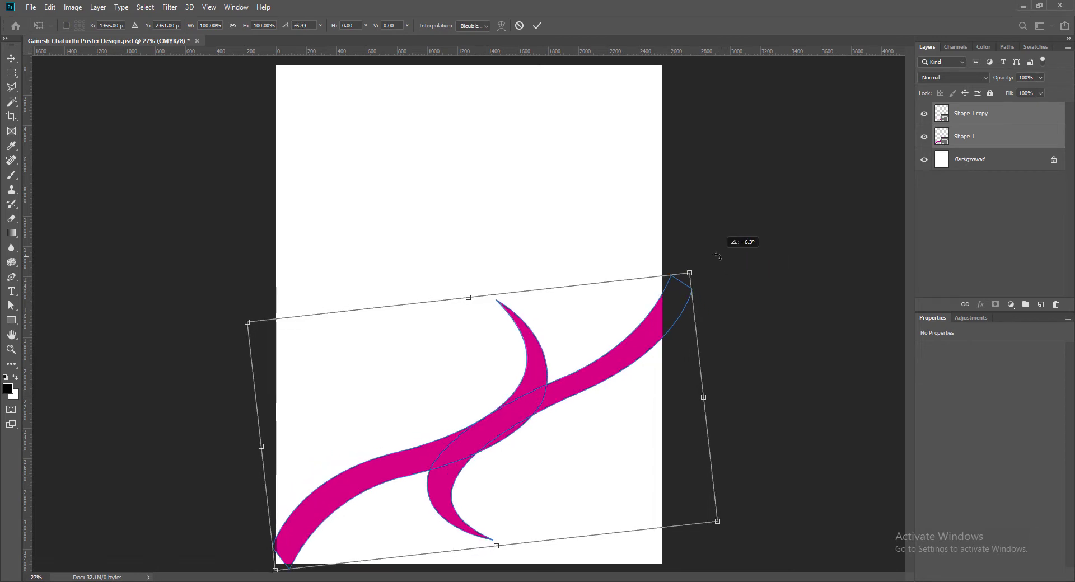
left_click(539, 26)
left_click_drag(600, 365, 590, 370)
Step: Scale both swooshes to about 109%, tilt them about 4° counter-clockwise, and nudge them right
key("ctrl+t")
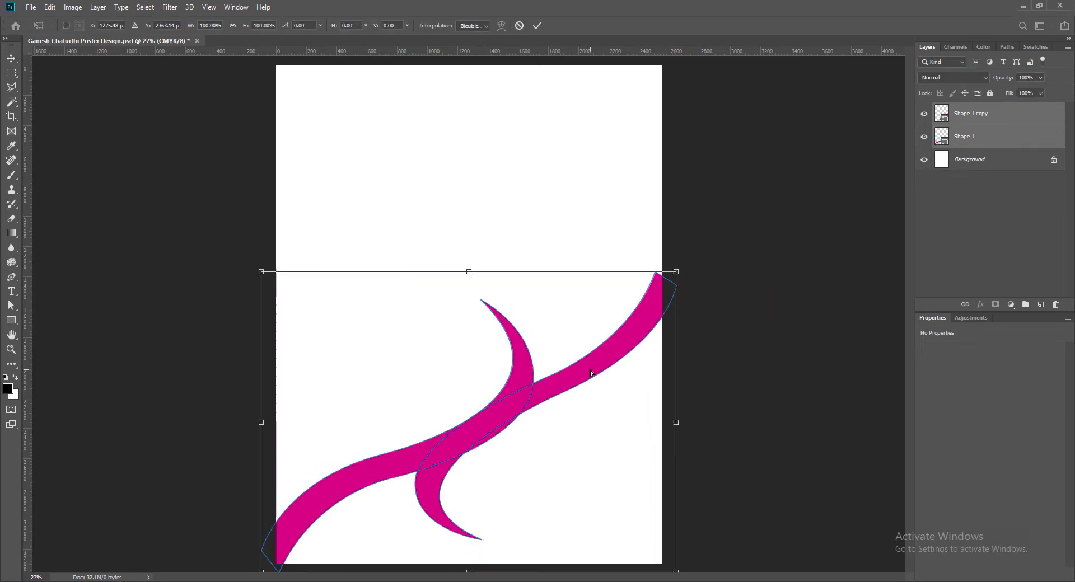
left_click_drag(676, 271, 691, 260)
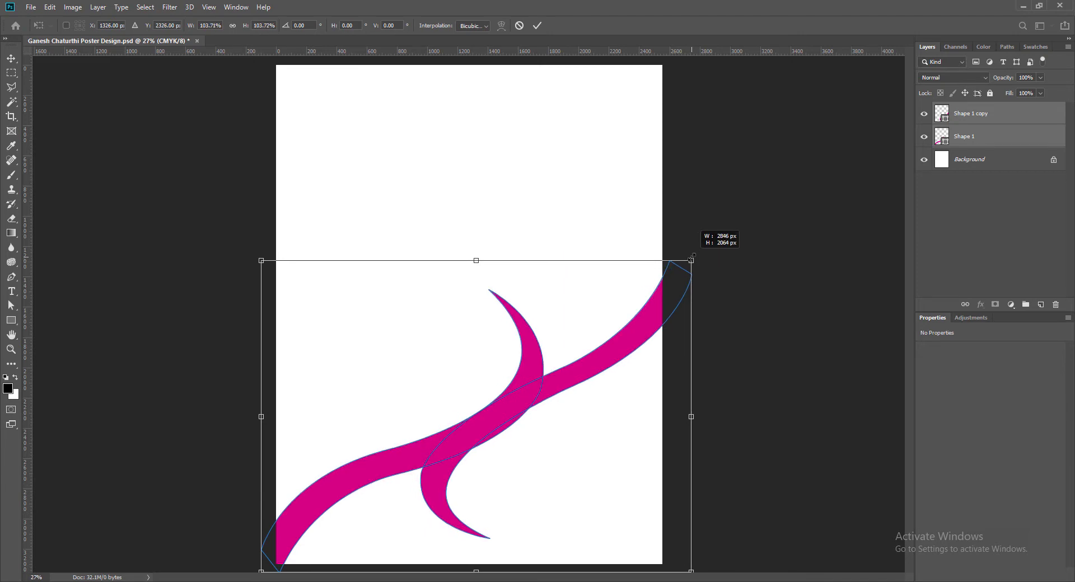
left_click_drag(261, 260, 239, 244)
left_click_drag(716, 242, 705, 224)
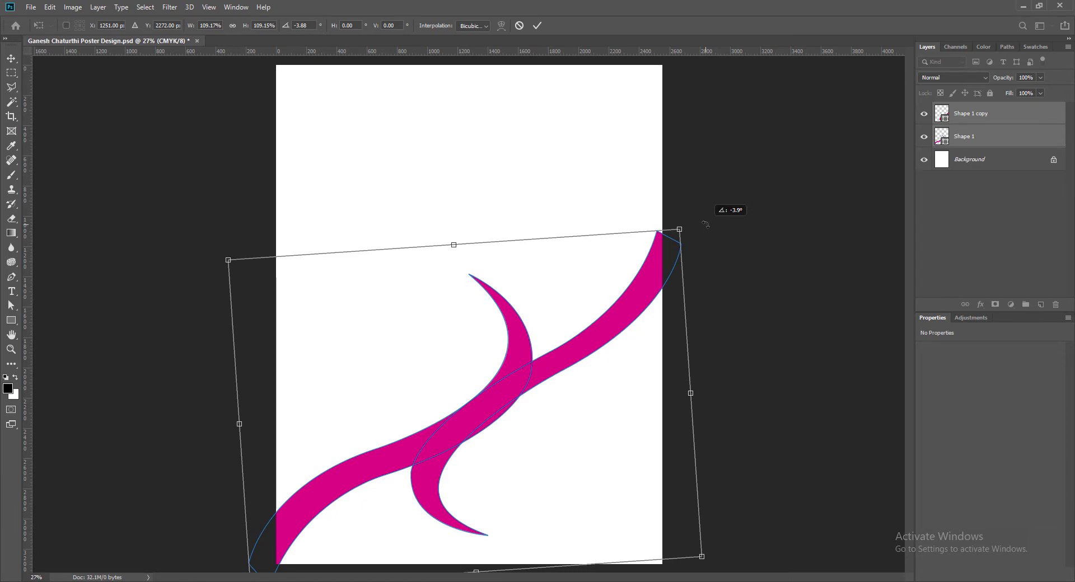
left_click_drag(706, 224, 705, 215)
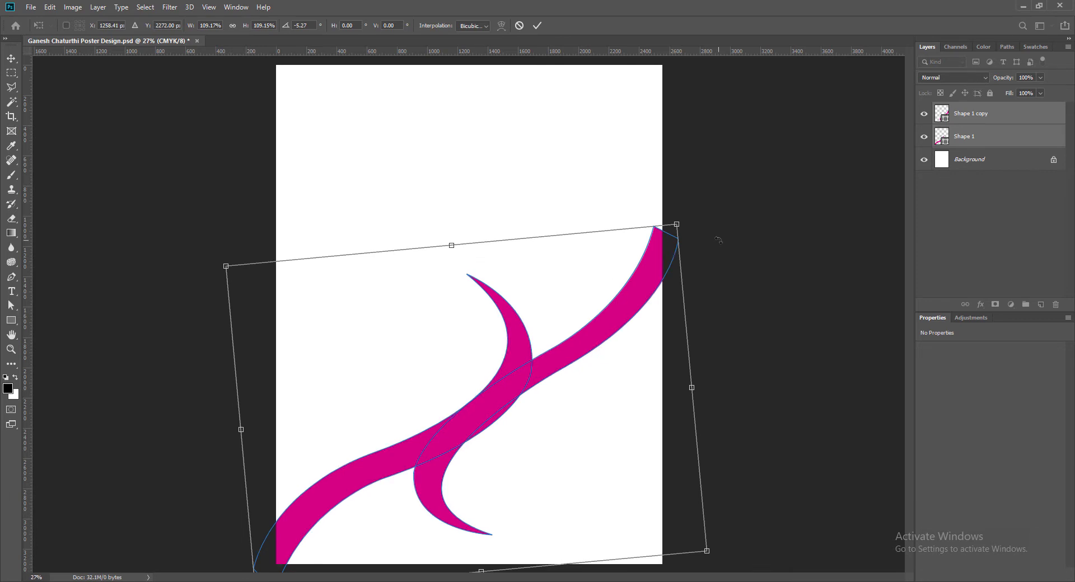
key("Right")
key("Right")
key("Right")
left_click(539, 27)
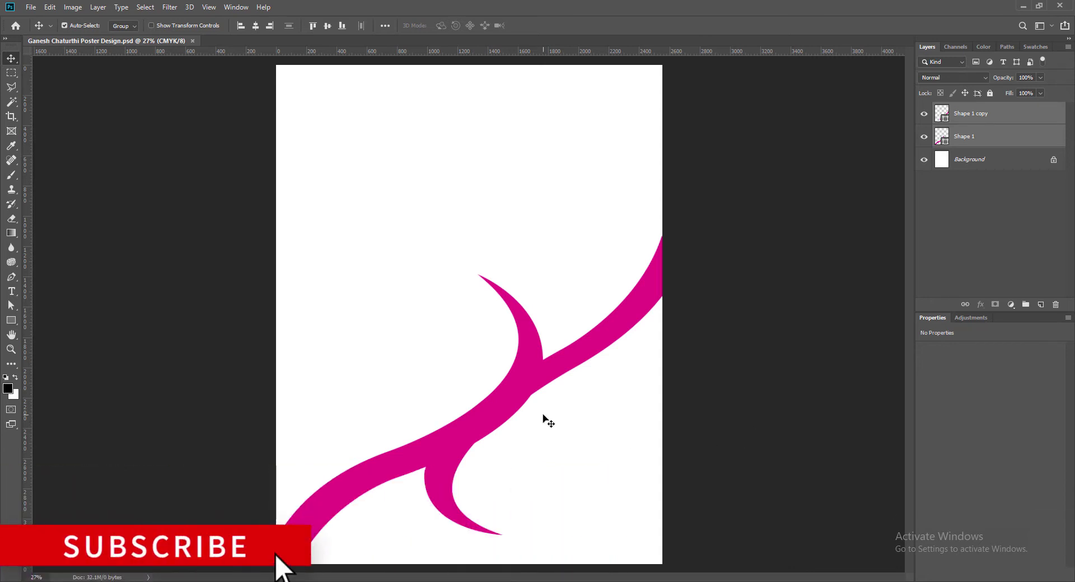
Step: On the Shape 1 copy path, move the branch tip up-left and reshape the curves near the crossing
left_click(710, 472)
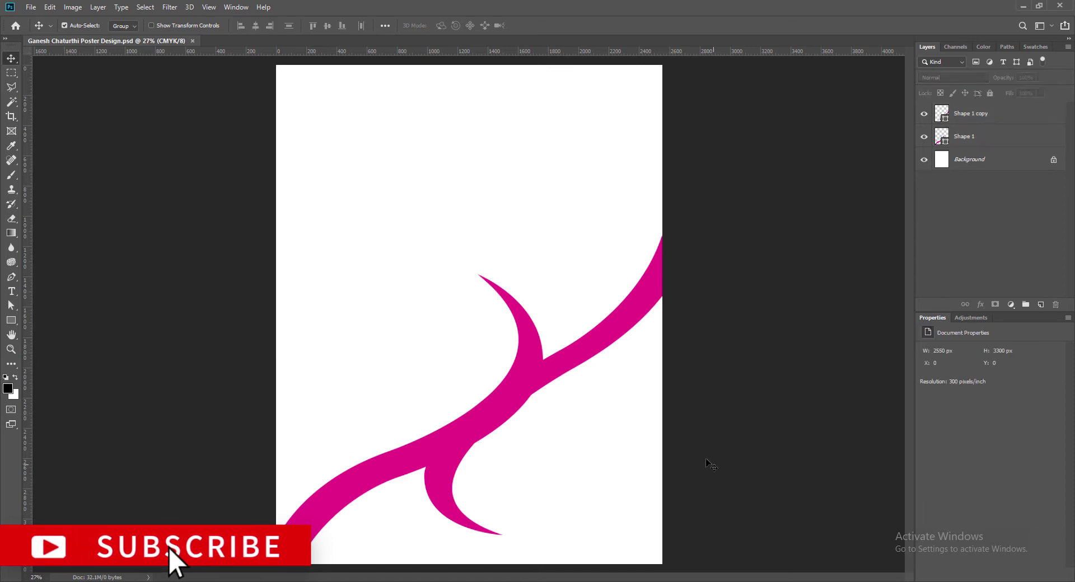
left_click(12, 306)
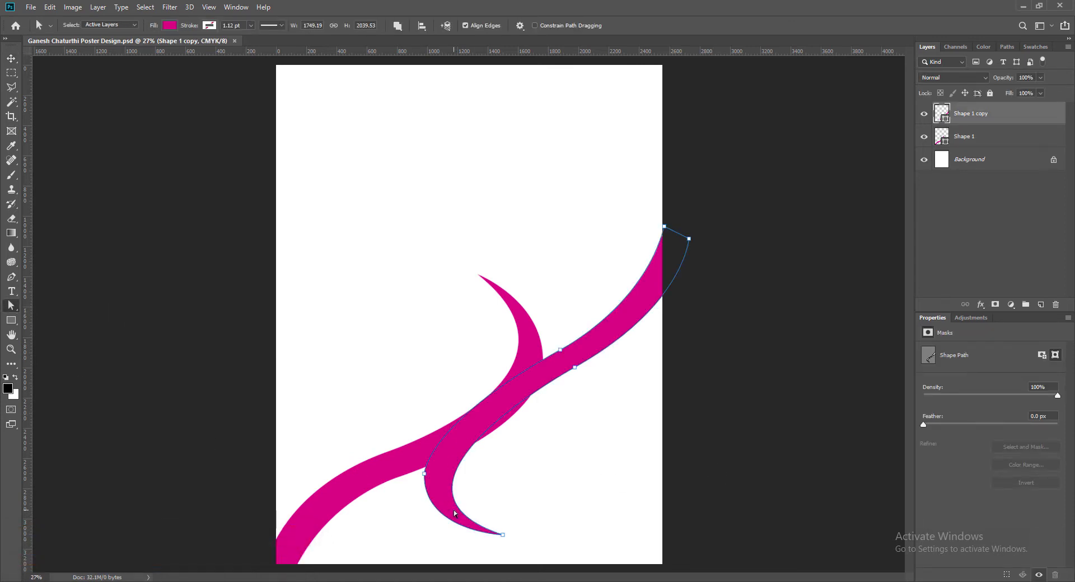
left_click(503, 536)
left_click_drag(503, 536, 490, 520)
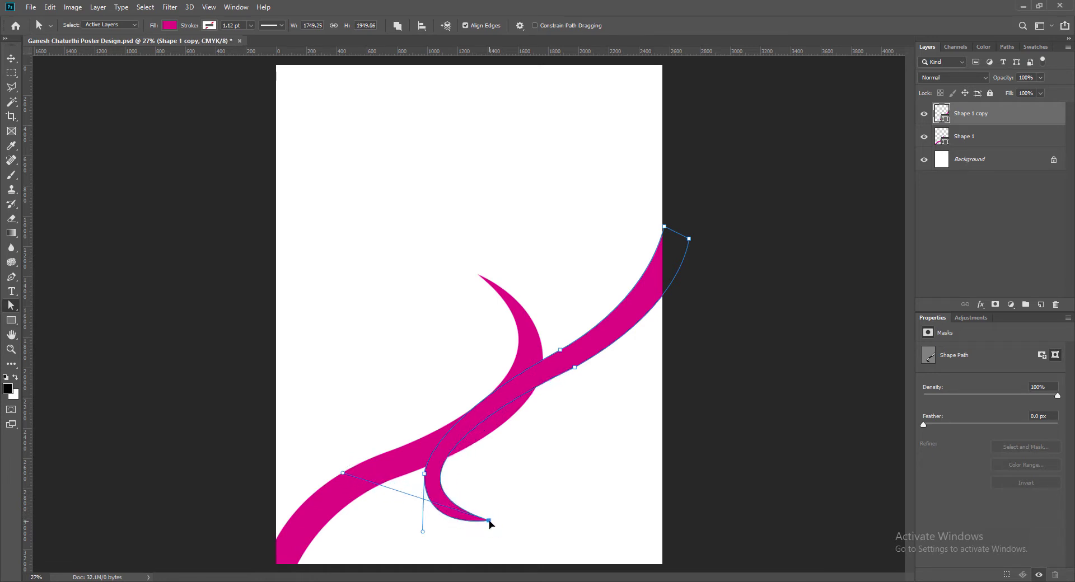
mouse_move(426, 478)
left_mouse_down()
mouse_move(436, 474)
mouse_move(421, 474)
left_mouse_up()
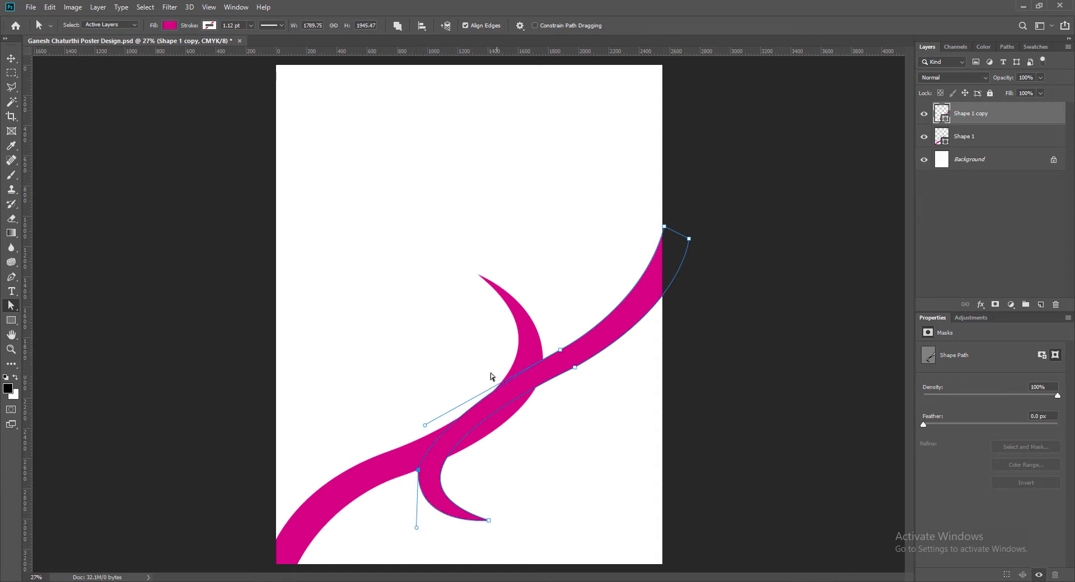
left_click_drag(419, 470, 421, 480)
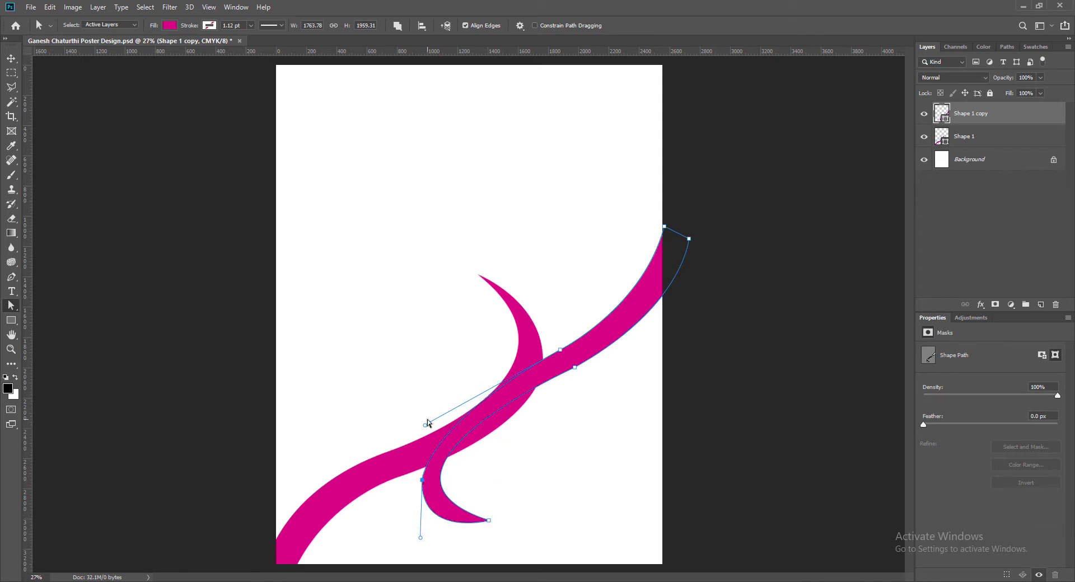
left_click_drag(426, 426, 429, 430)
left_click_drag(488, 522, 485, 522)
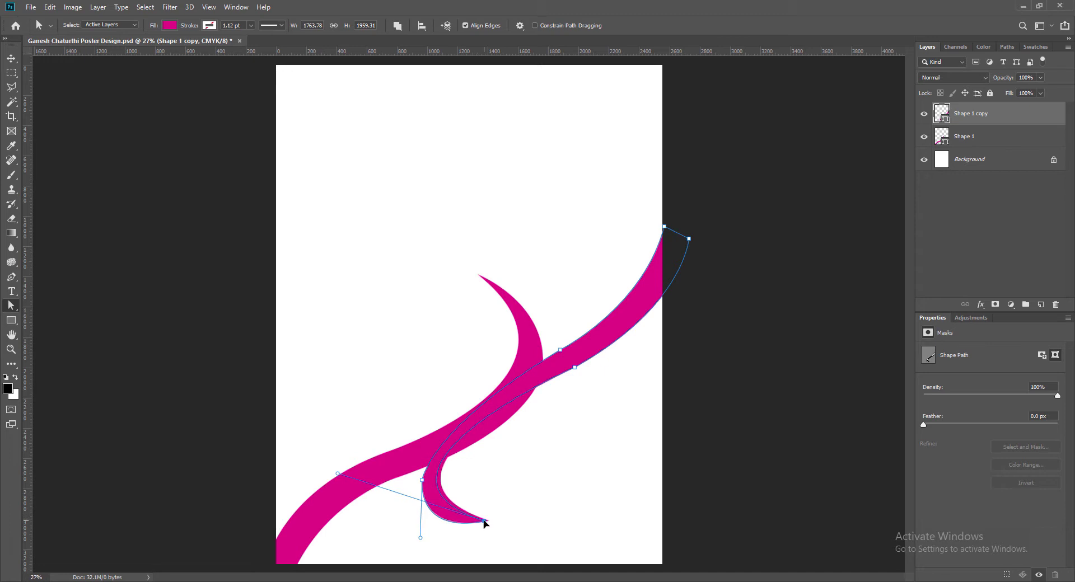
left_click_drag(421, 539, 421, 533)
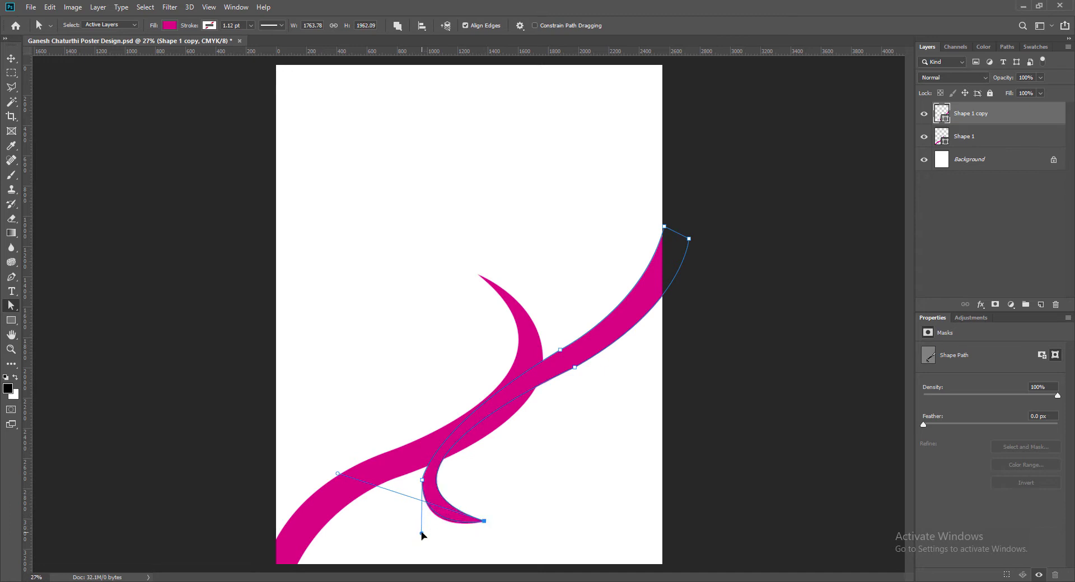
left_click(729, 363)
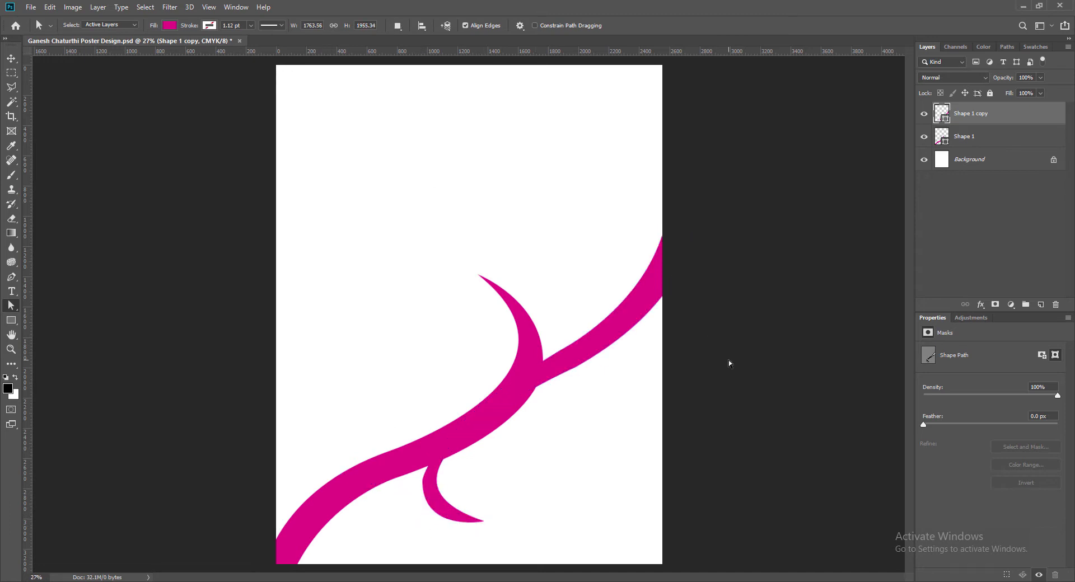
Step: Fine-tune the lower hook's curve handles, previewing the result, then deselect the path
left_click(431, 503)
left_click(420, 474)
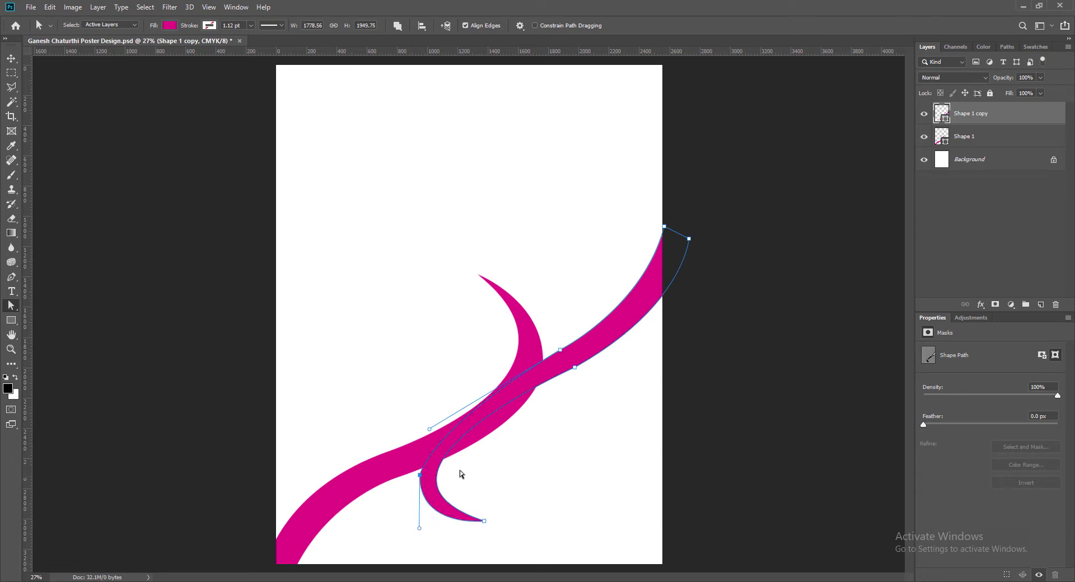
left_click(491, 473)
left_click(422, 479)
left_click_drag(420, 528, 415, 523)
left_click(492, 493)
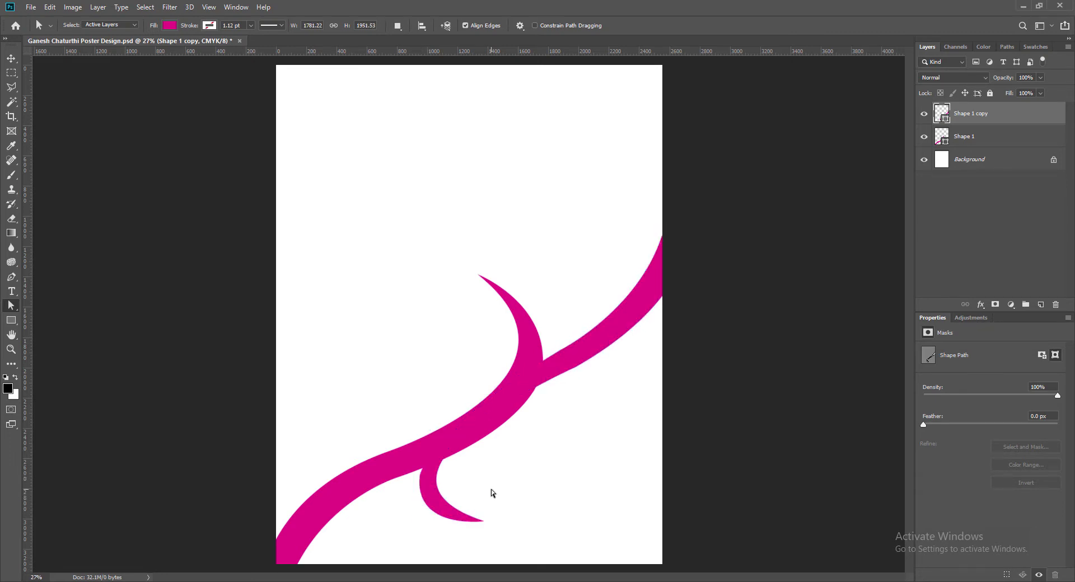
left_click(429, 498)
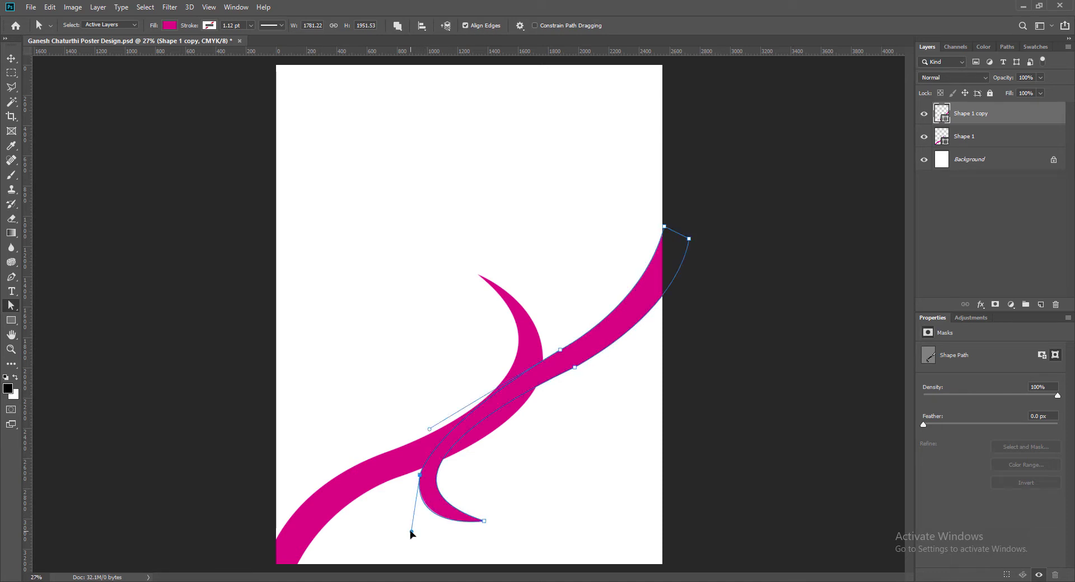
left_click_drag(415, 532, 412, 529)
left_click(482, 495)
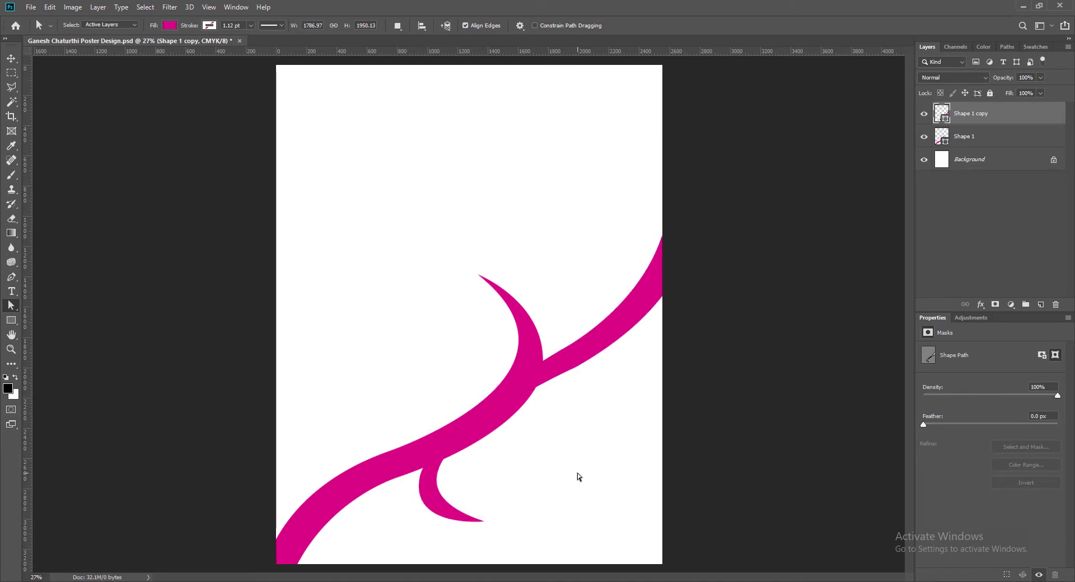
Step: Scale the Shape 1 copy to about 110% width and 103% height, tilt it about 3.7°, and nudge it
key("v")
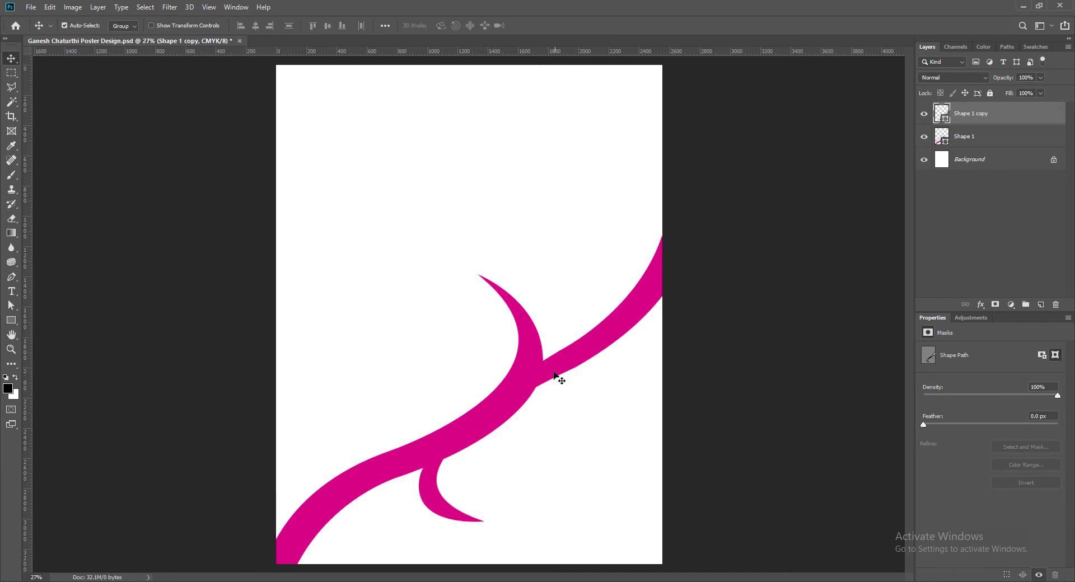
key("ctrl+t")
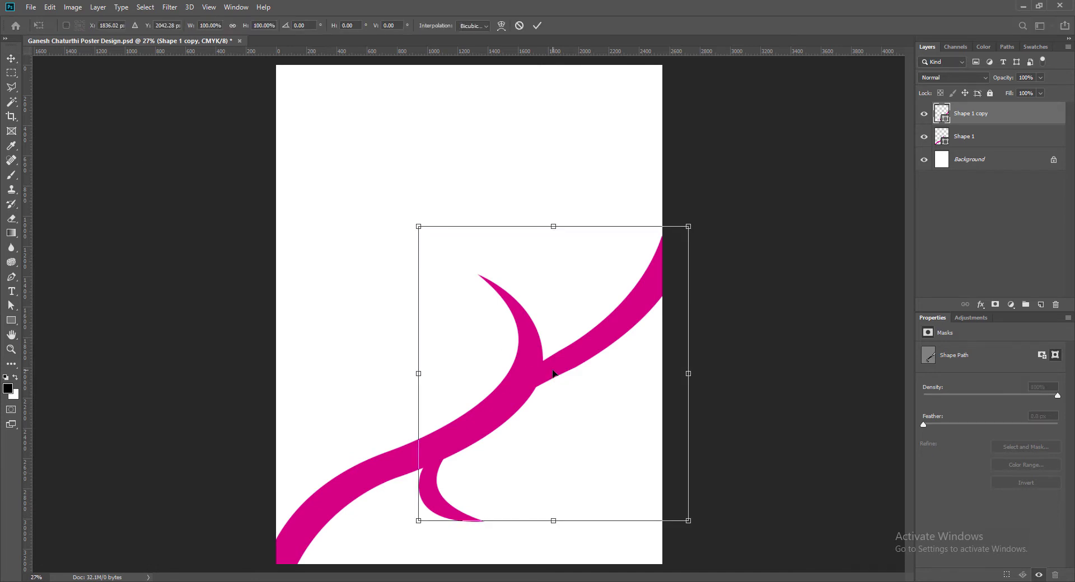
key("Down")
key("Down")
key("Down")
key("Down")
key("Down")
key("Down")
key("Down")
key("Down")
key("Down")
key("Down")
key("Down")
key("Down")
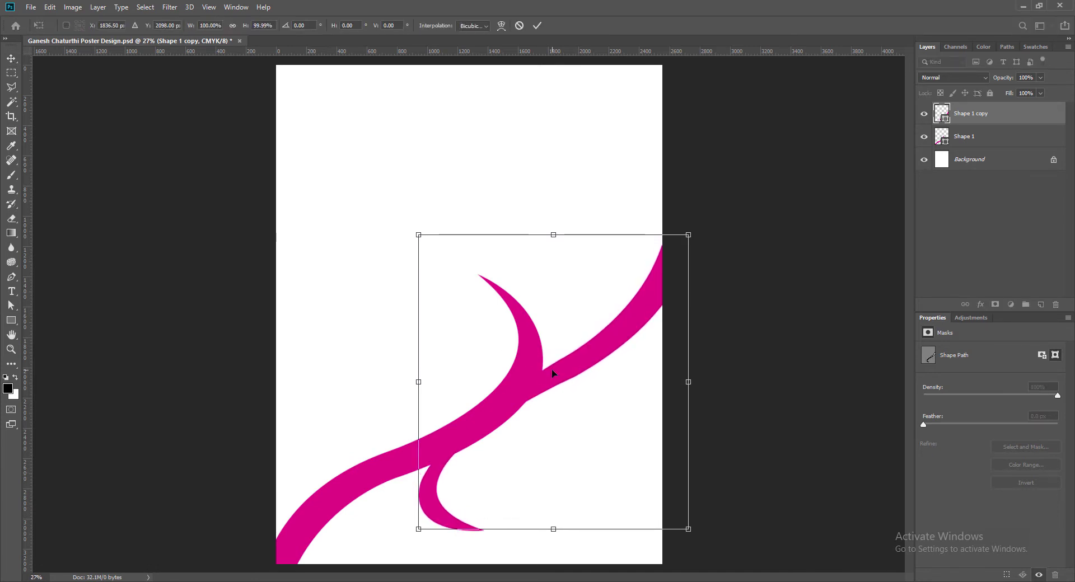
key("Up")
key("Up")
key("Up")
key("Up")
key("Up")
key("Up")
key("Up")
key("Up")
key("Up")
key("Up")
key("Up")
key("Up")
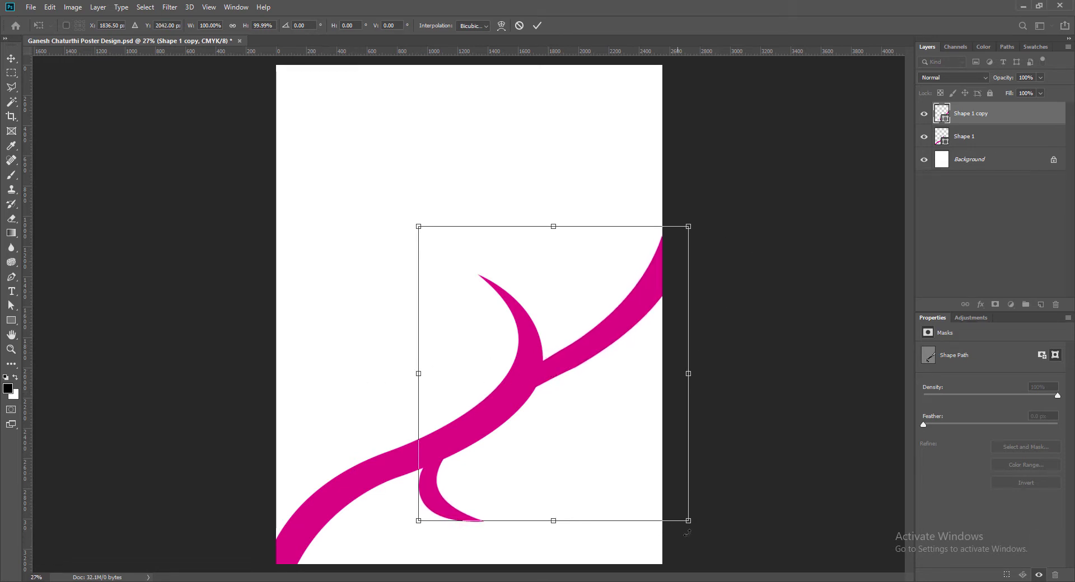
left_click_drag(690, 521, 699, 531)
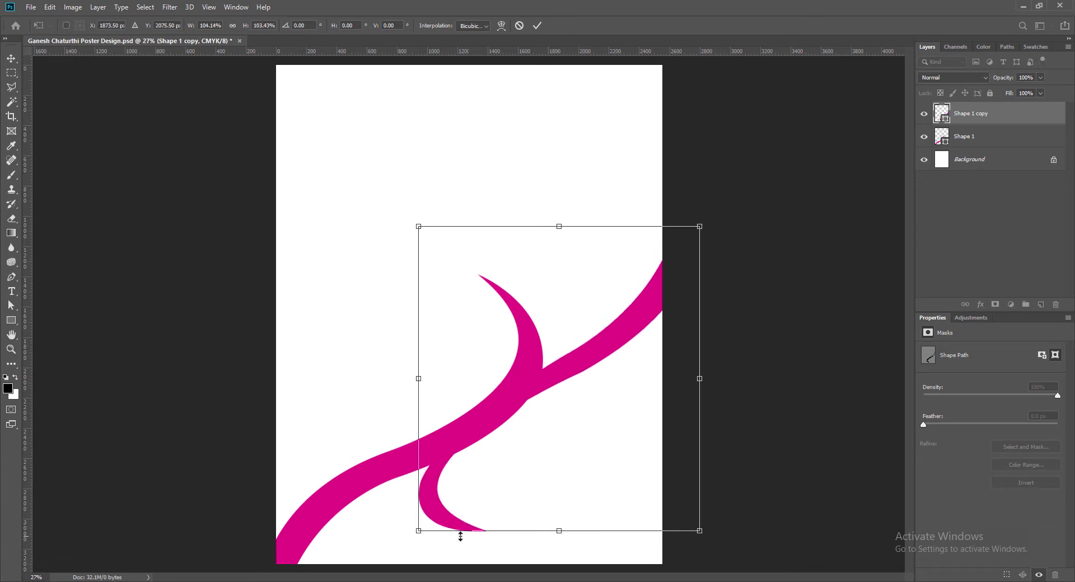
left_click_drag(418, 373, 402, 378)
left_click_drag(711, 538, 713, 562)
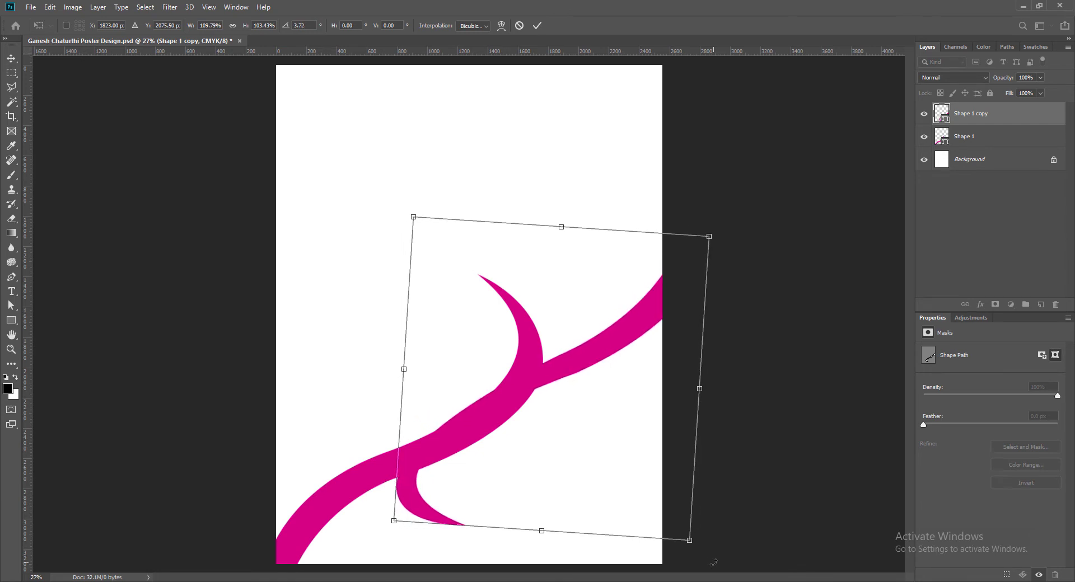
key("Down")
key("Down")
key("Down")
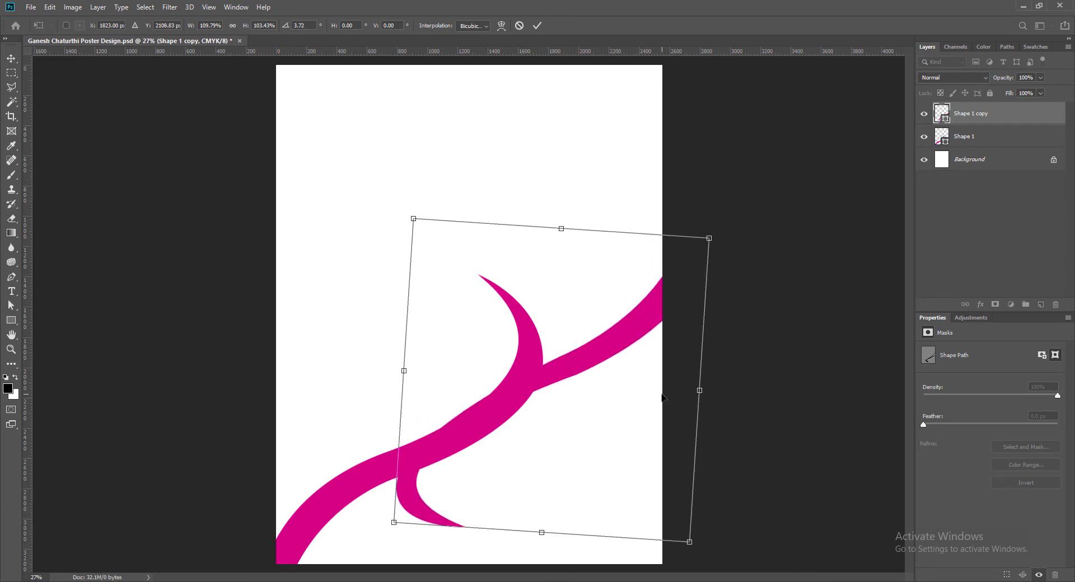
key("Down")
key("Down")
key("Down")
key("Up")
key("Up")
key("Up")
key("Up")
key("Up")
key("Up")
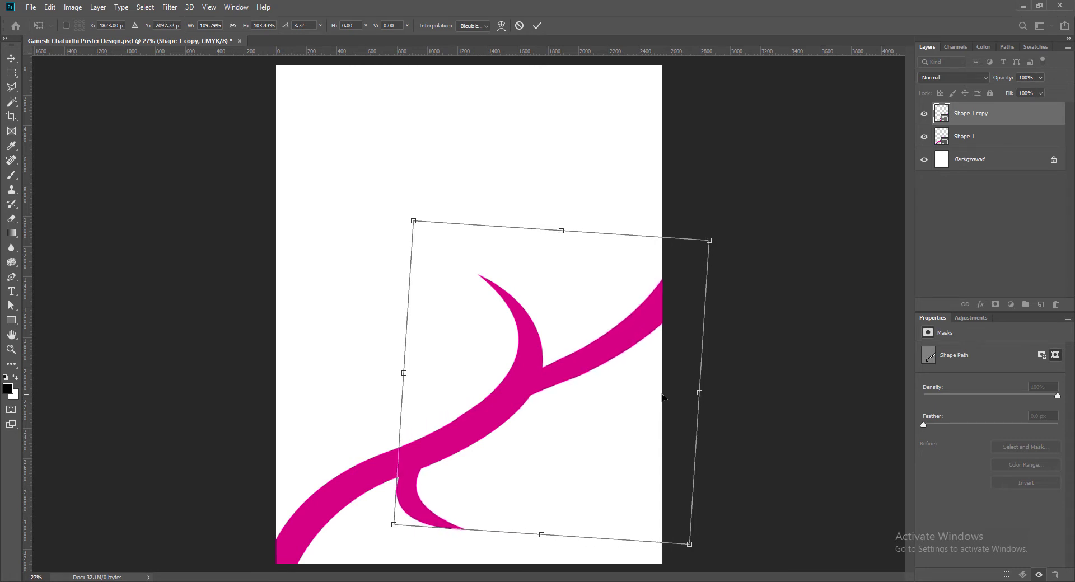
key("Up")
key("Up")
left_click(545, 26)
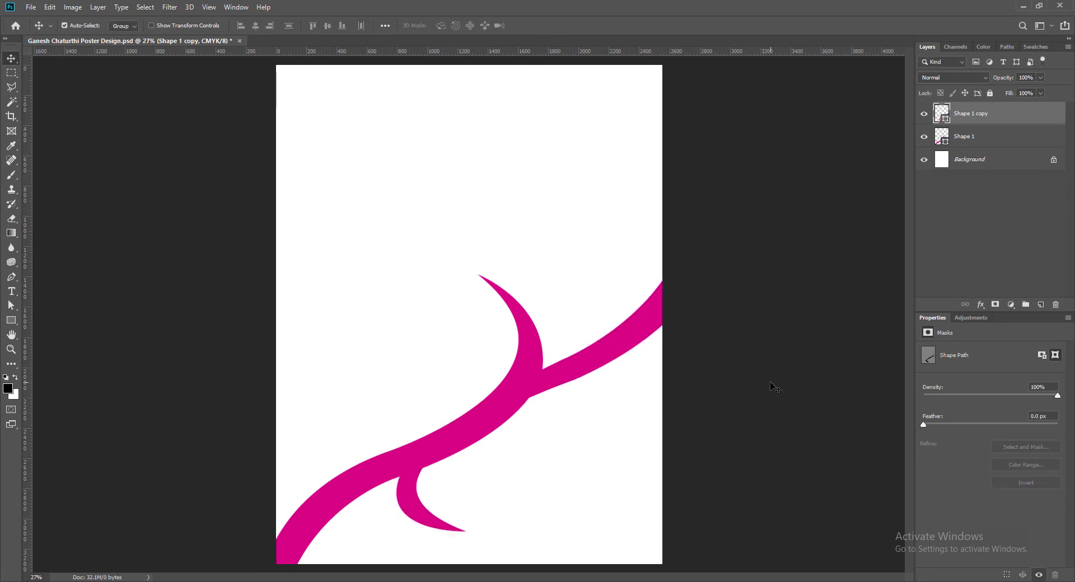
Step: Save the poster, then add a new empty layer below the swoosh shapes
key("ctrl+s")
left_click(1041, 305)
left_click(12, 278)
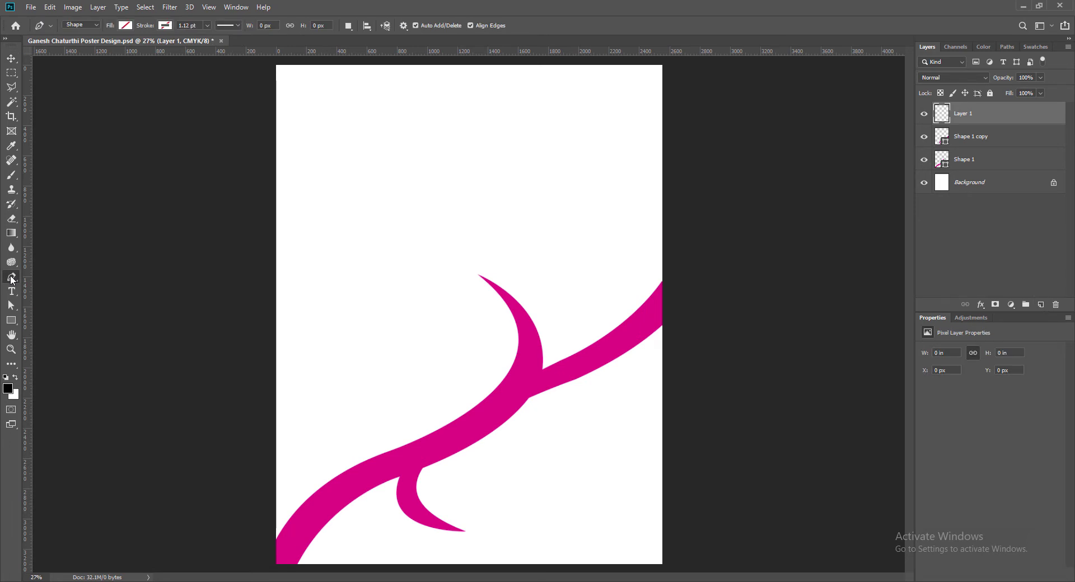
left_click_drag(989, 114, 998, 172)
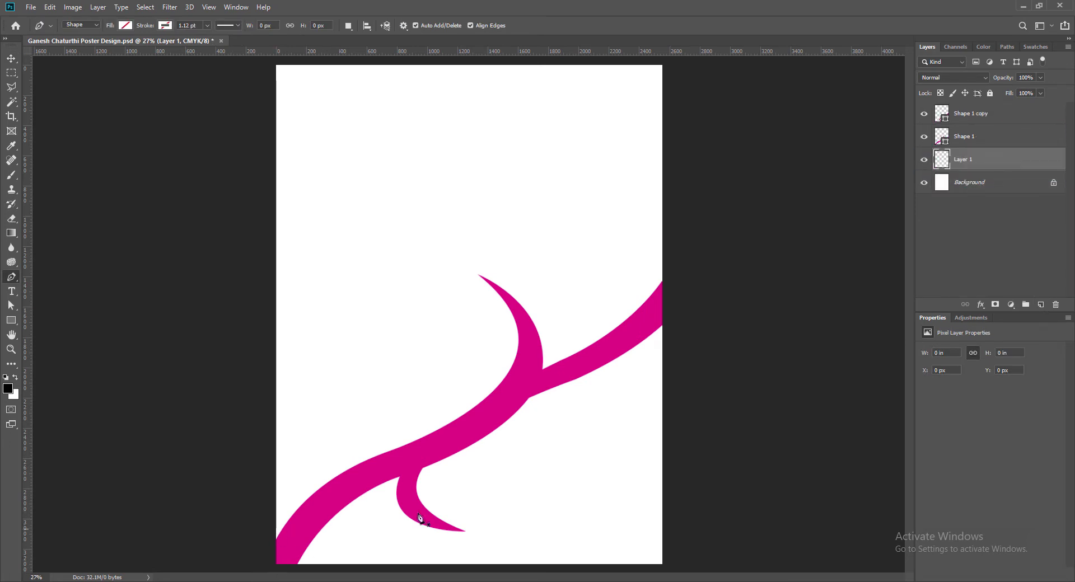
Step: Draw a closed Pen shape covering the lower right, curving along the swooshes and past the right edge
left_click(267, 566)
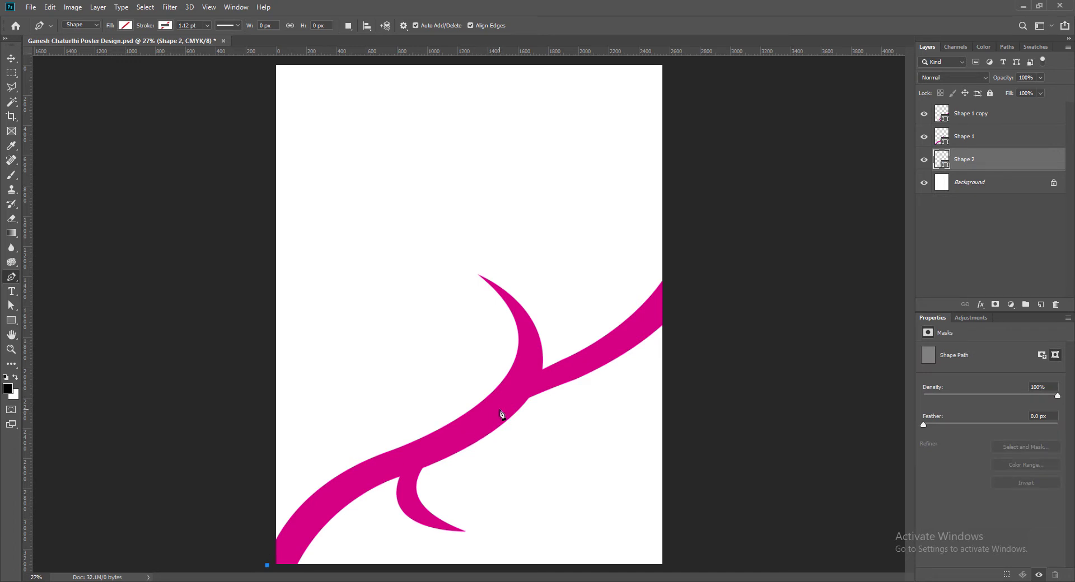
left_click_drag(499, 409, 677, 343)
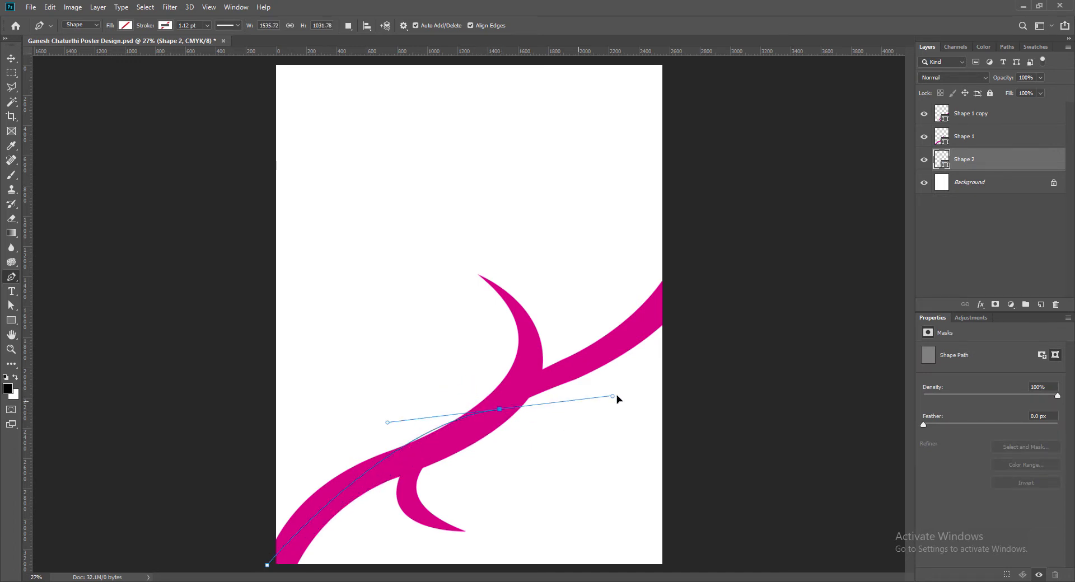
left_click(499, 410, "alt")
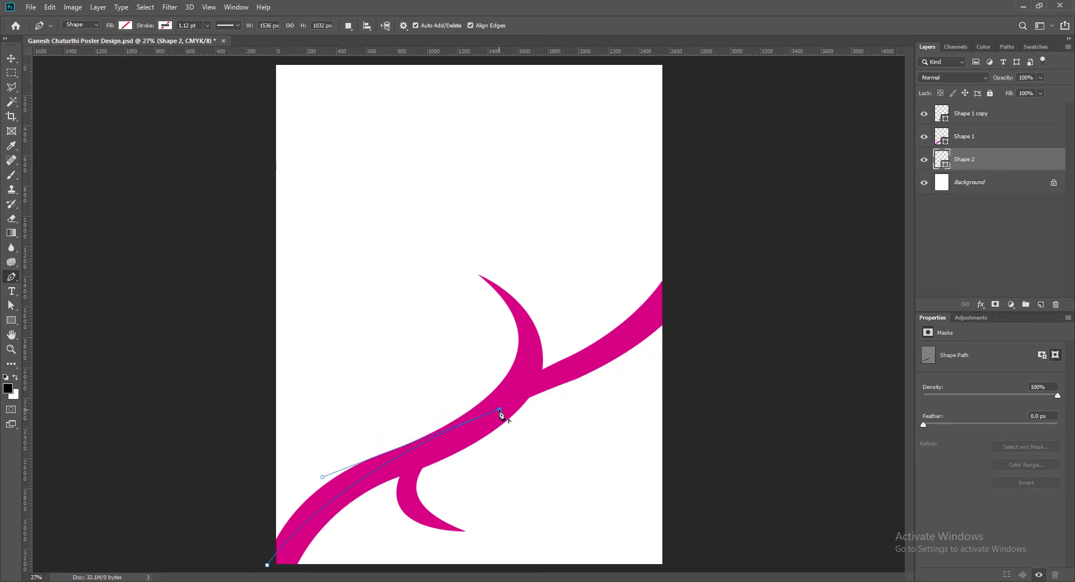
left_click_drag(691, 282, 708, 248)
left_click(693, 282, "alt")
left_click(686, 568)
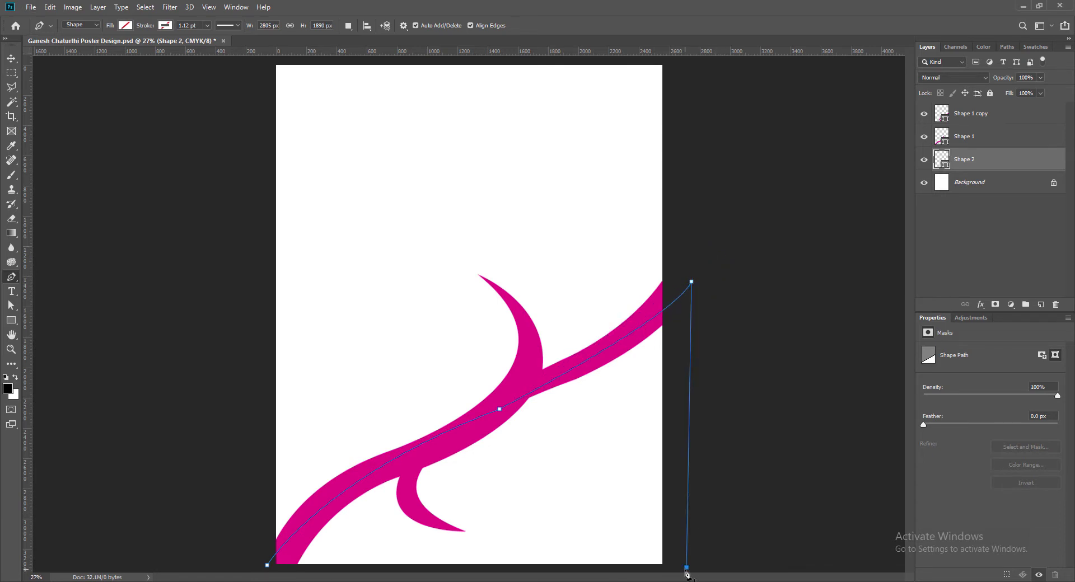
left_click(268, 566)
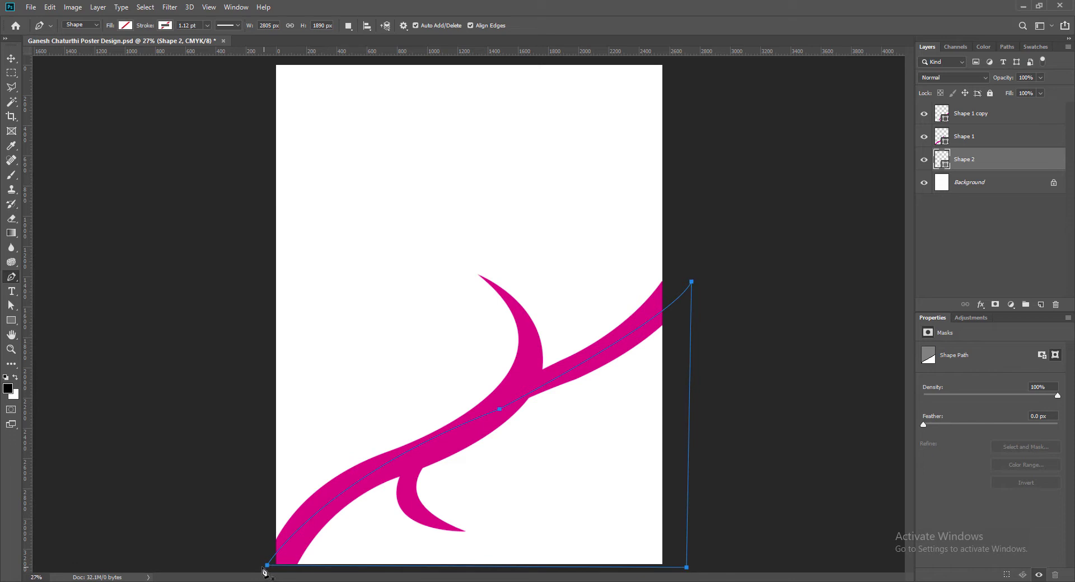
Step: Fill the new shape with crimson and stretch its bottom edge slightly
left_click(126, 26)
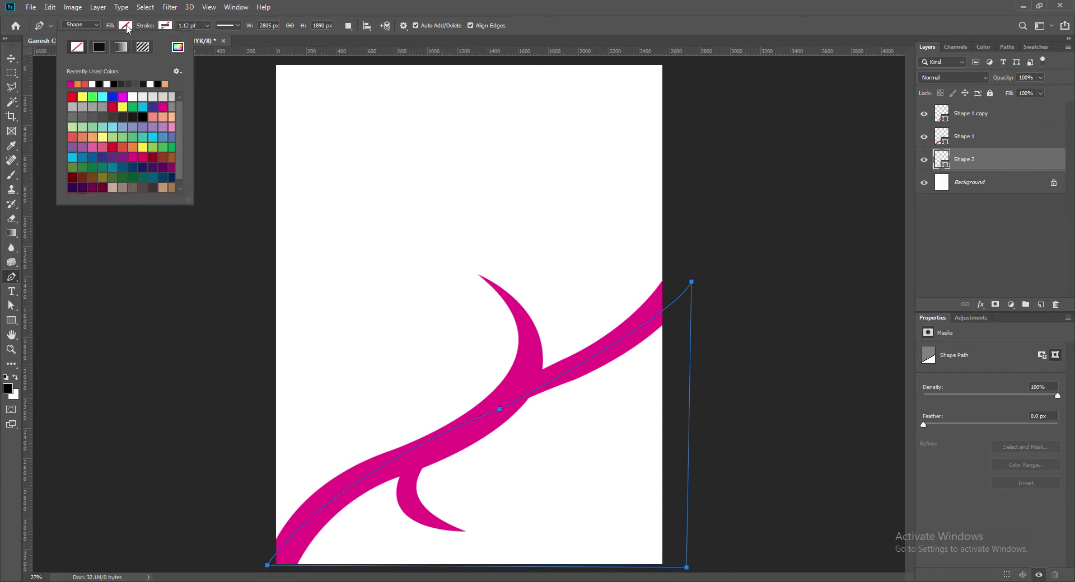
left_click(136, 156)
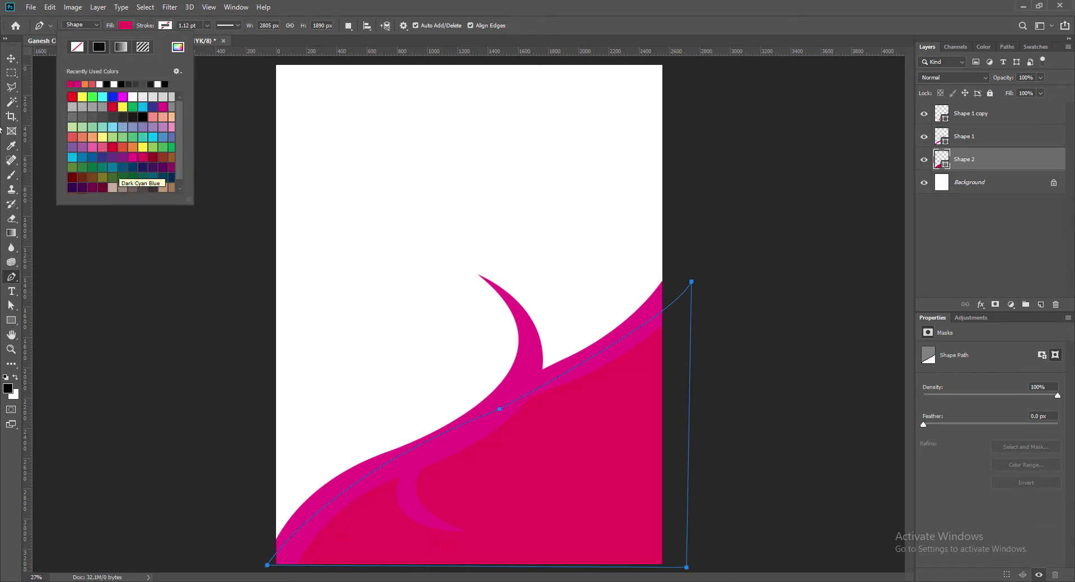
left_click(11, 62)
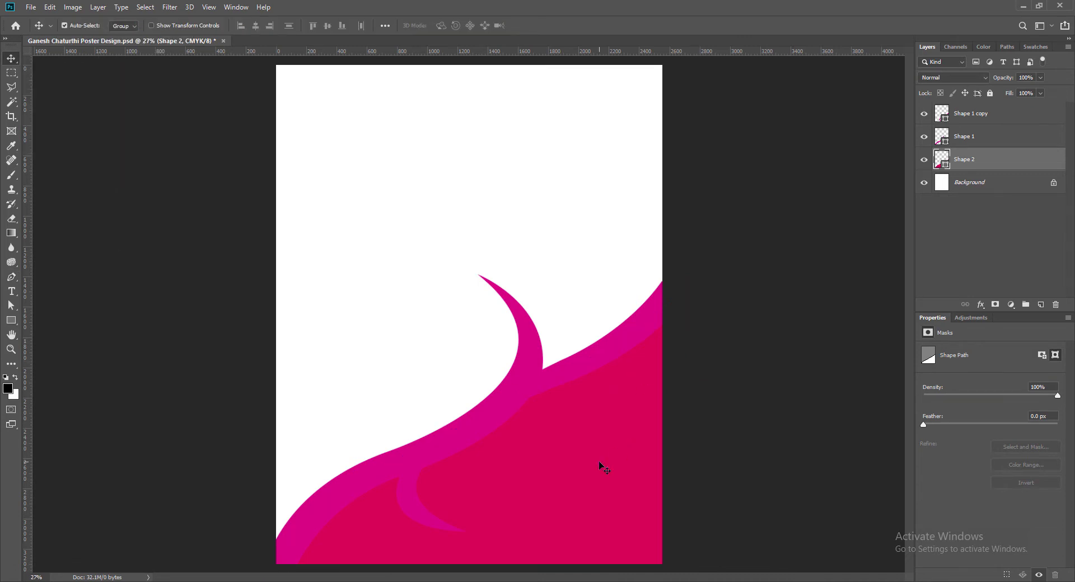
key("ctrl+t")
left_click_drag(481, 567, 482, 566)
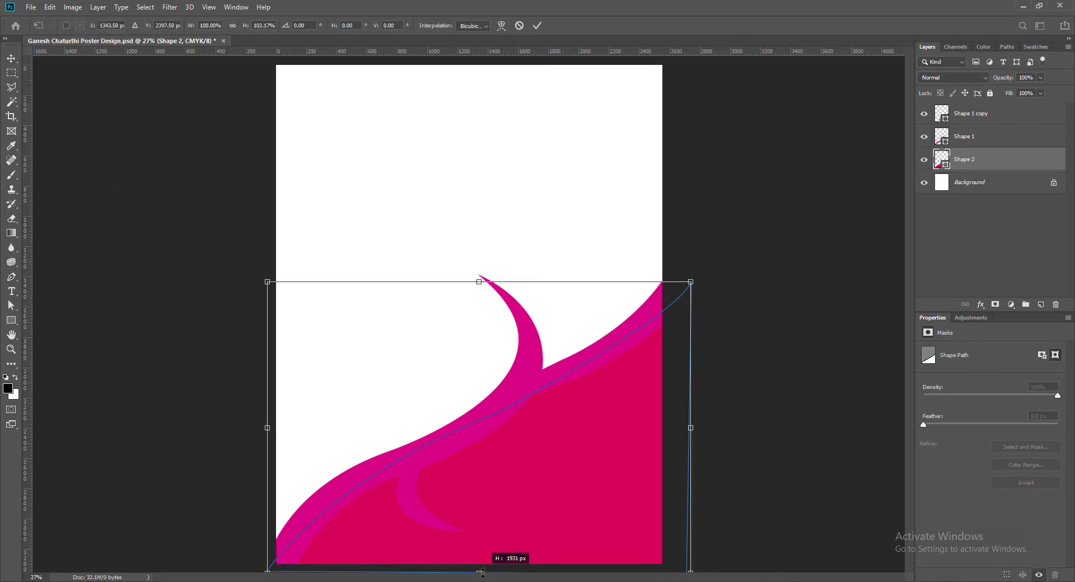
left_click(537, 25)
Step: Open the Shape 2 layer's options to begin adding a layer style
key("ctrl")
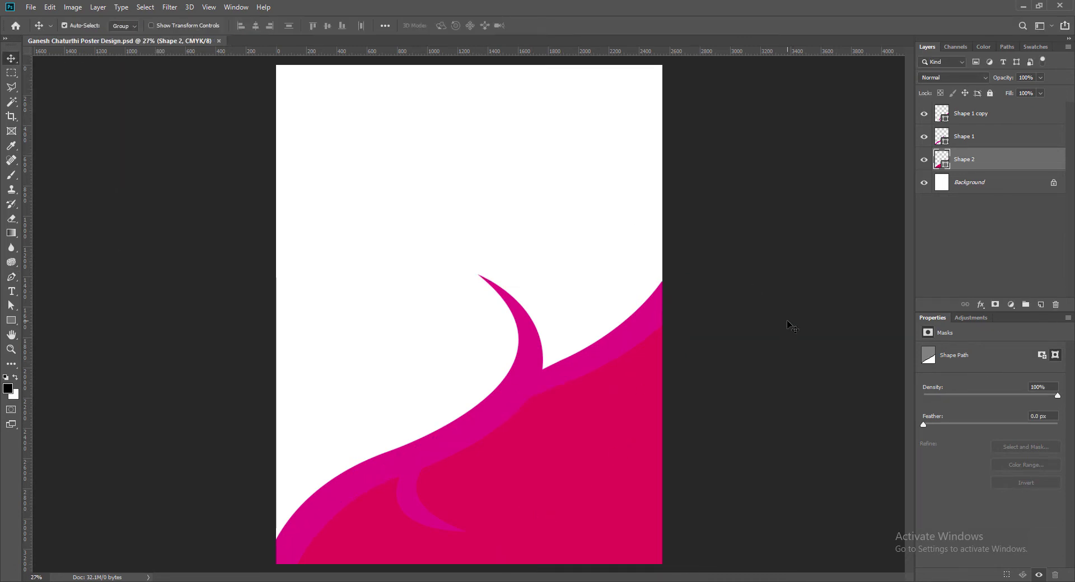
right_click(932, 159)
left_click(952, 164)
Step: Add a Gradient Overlay to Shape 2 and set its left stop to hot pink
left_click(645, 291)
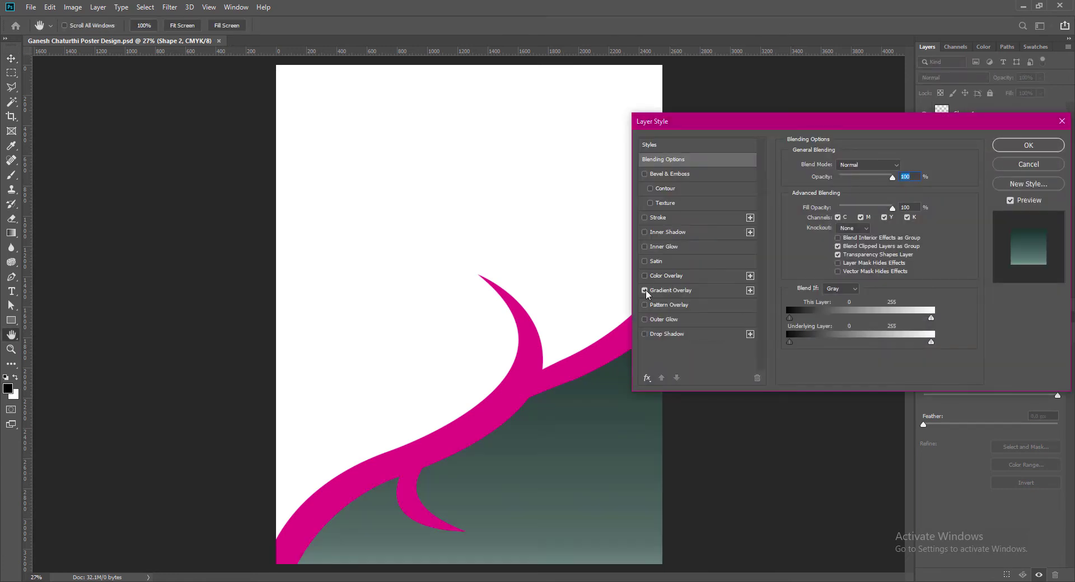
left_click(687, 287)
left_click(857, 191)
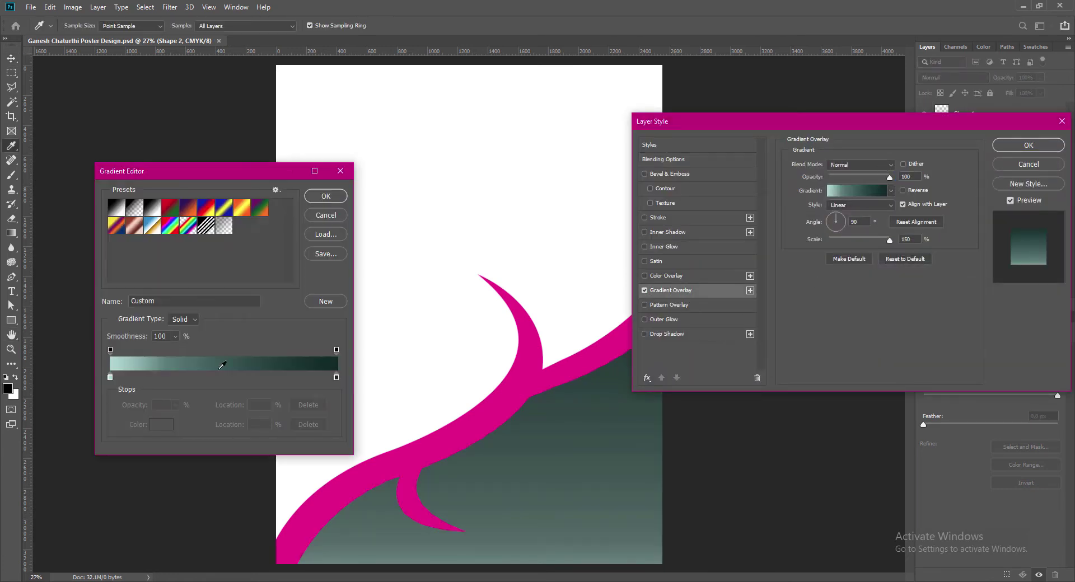
double_click(110, 377)
left_click(728, 173)
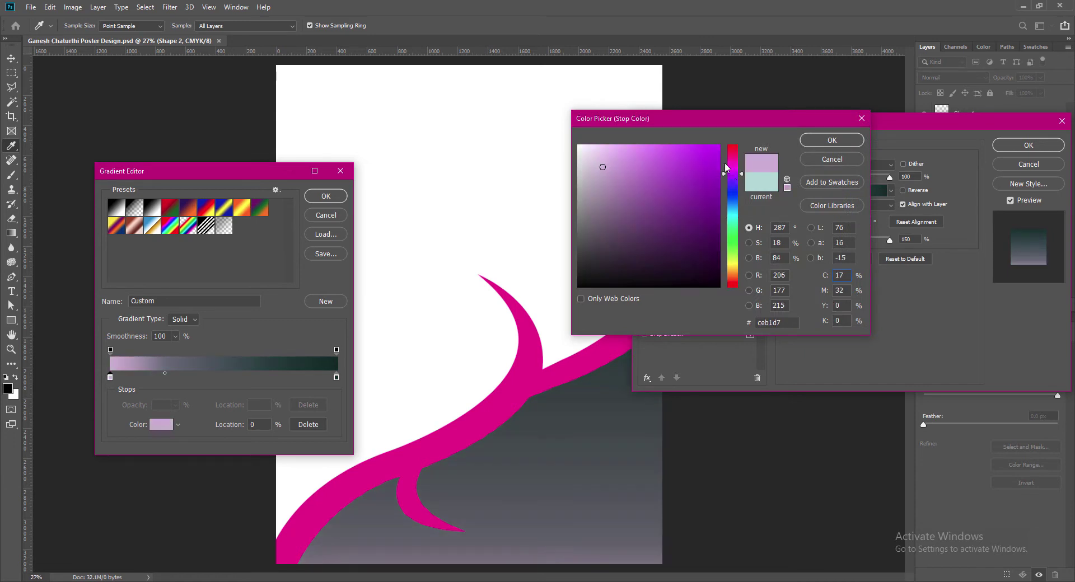
left_click_drag(726, 167, 733, 160)
left_click(719, 146)
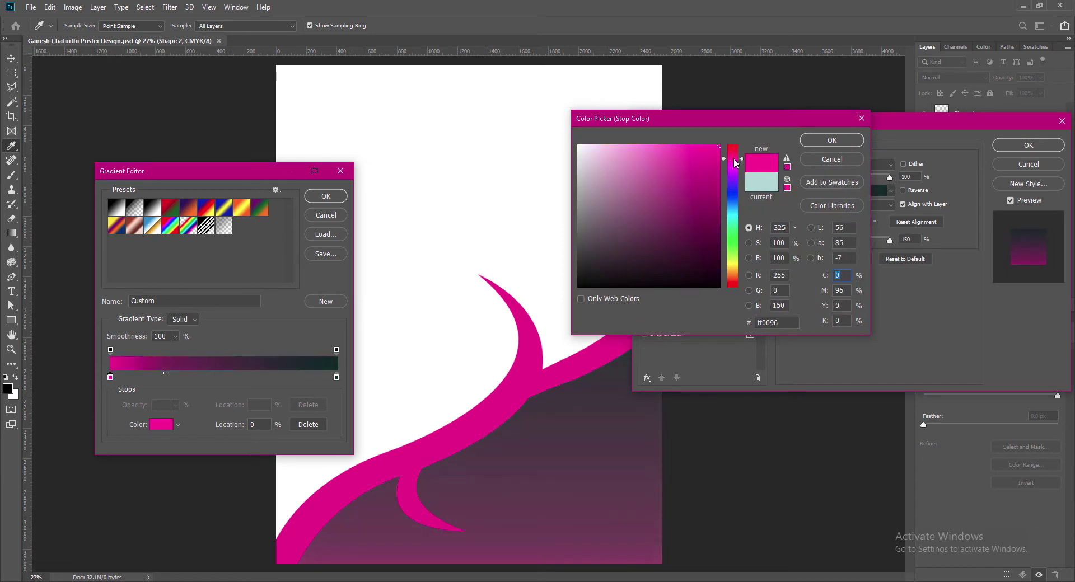
left_click(833, 140)
Step: Set the right gradient stop to dark purple and centre the midpoint
double_click(336, 377)
left_click(732, 175)
left_click(721, 166)
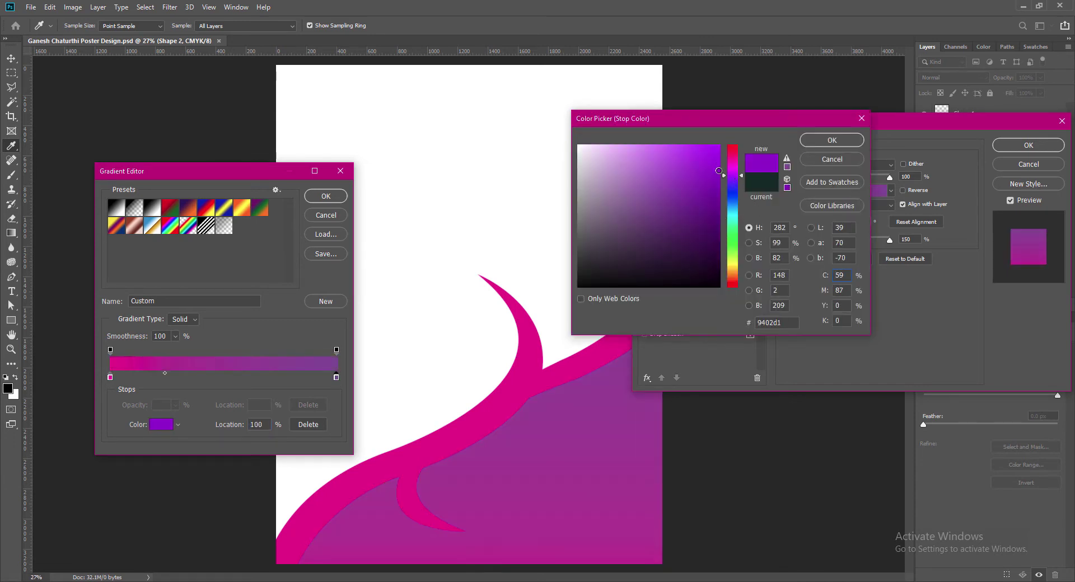
mouse_move(719, 171)
left_mouse_down()
mouse_move(723, 239)
mouse_move(734, 176)
left_mouse_up()
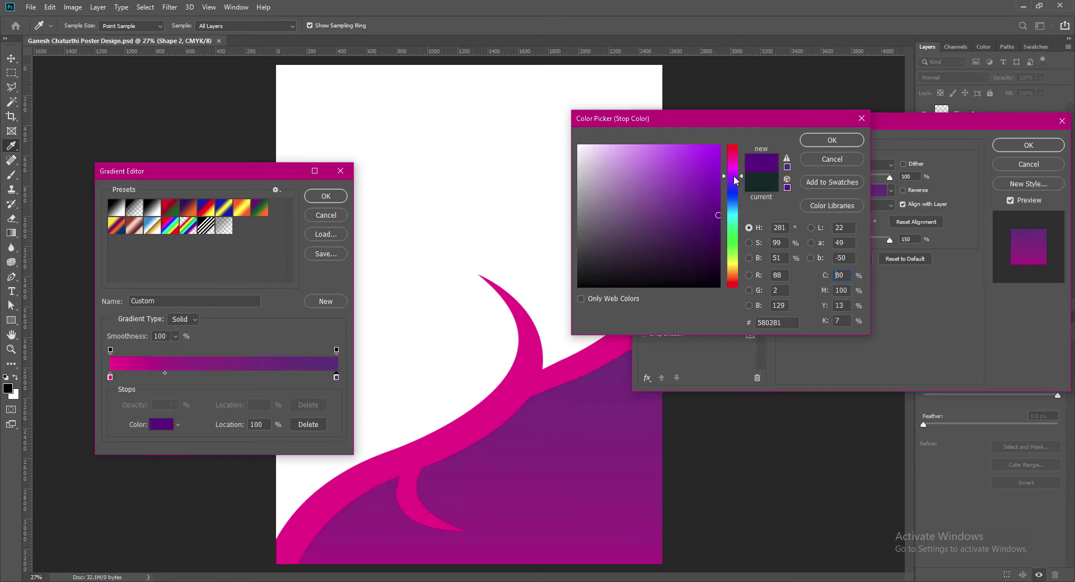
left_click(832, 140)
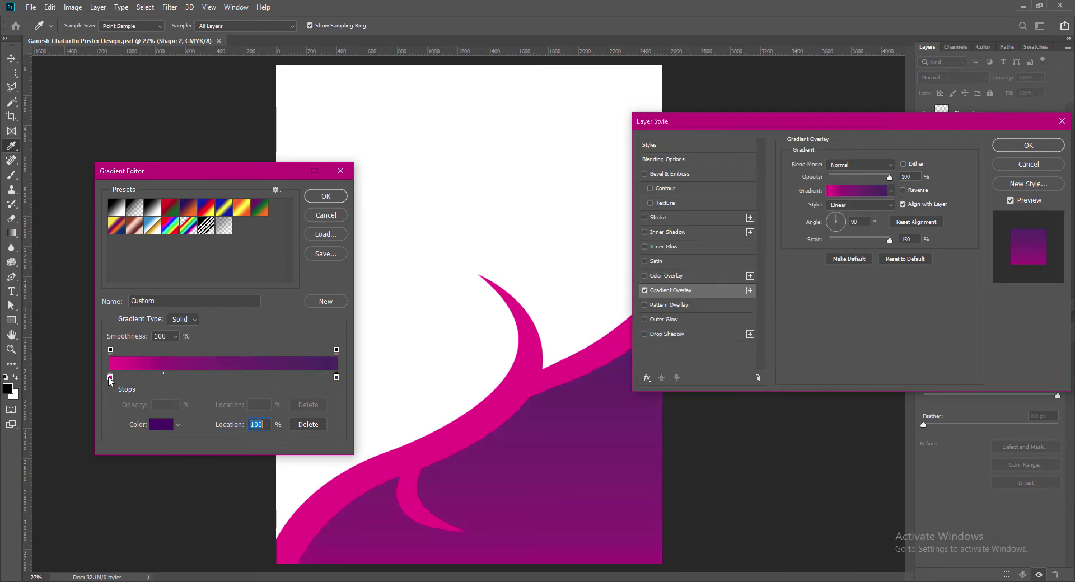
left_click_drag(165, 373, 223, 373)
left_click(326, 196)
Step: Make the gradient reflected and reversed at a 45° angle
left_click(861, 205)
left_click(840, 232)
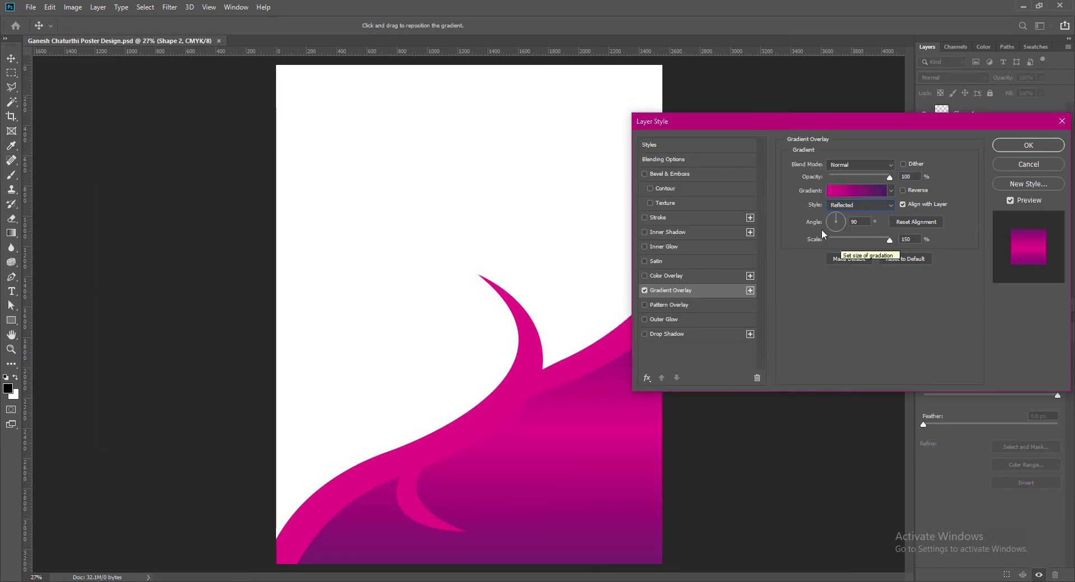
left_click_drag(836, 222, 842, 216)
left_click(903, 190)
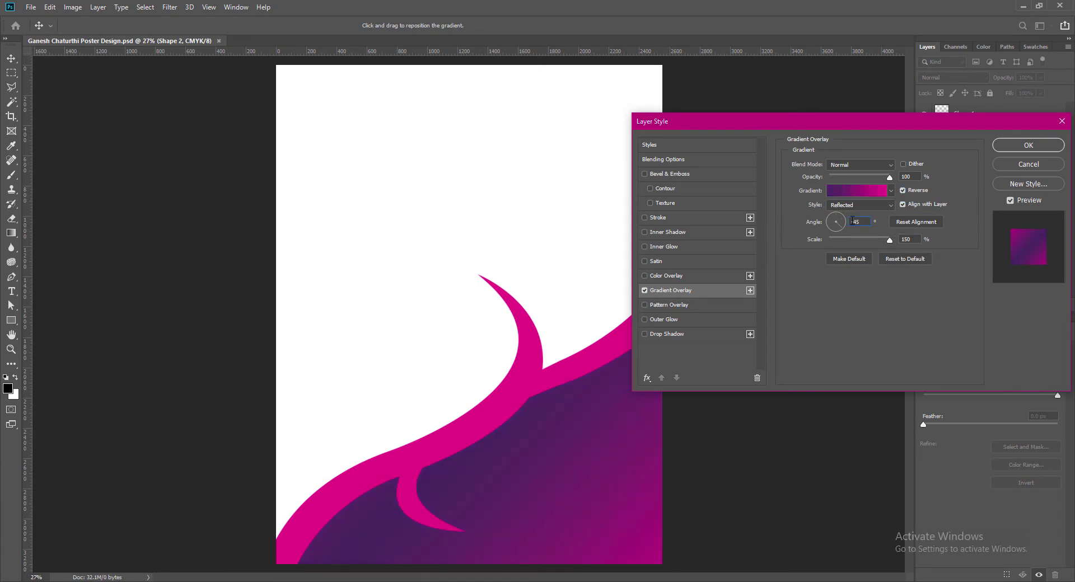
Step: Switch Shape 2's gradient to Radial with its first stop darkened to #840148
left_click(889, 208)
left_click(890, 208)
left_click(857, 190)
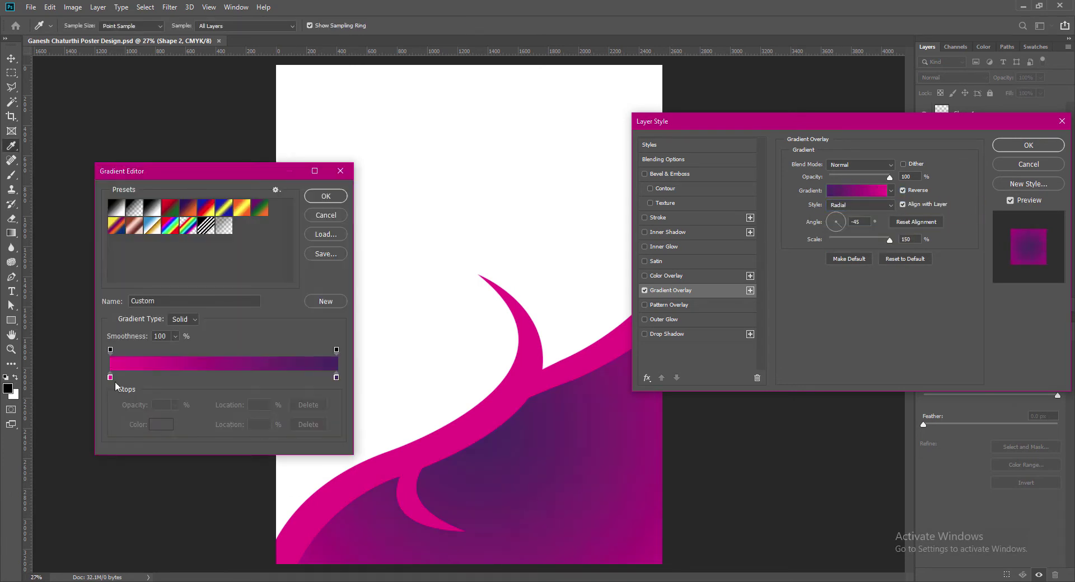
double_click(110, 377)
left_click(720, 214)
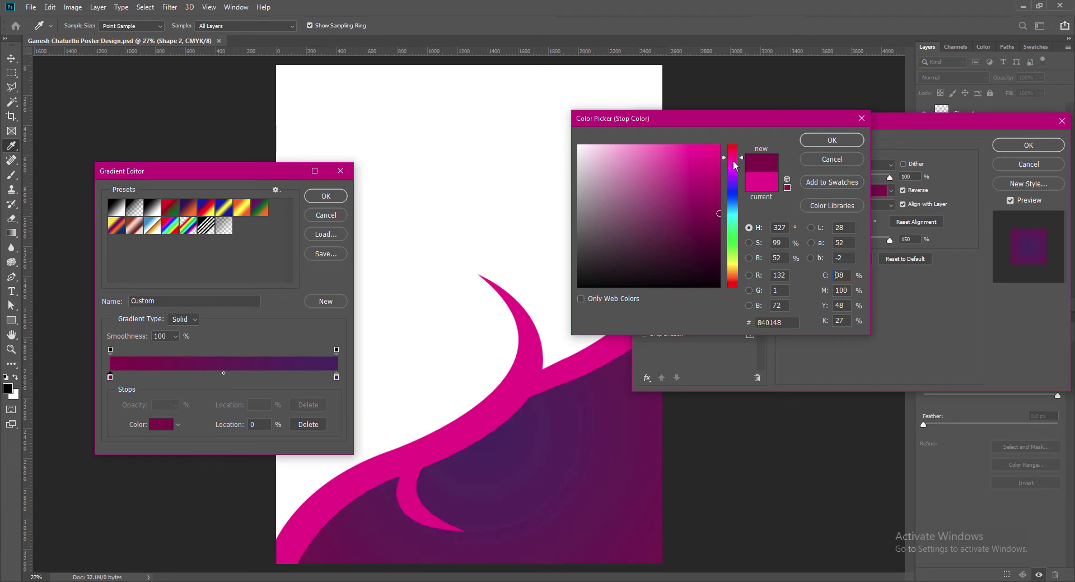
left_click_drag(718, 199, 723, 185)
key("Return")
key("Return")
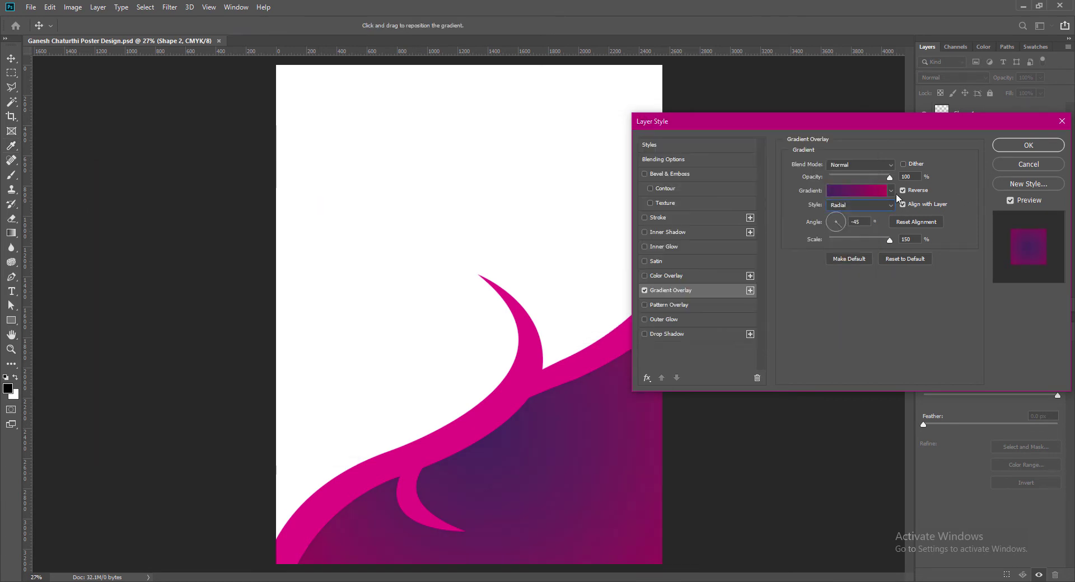
key("Return")
double_click(986, 137)
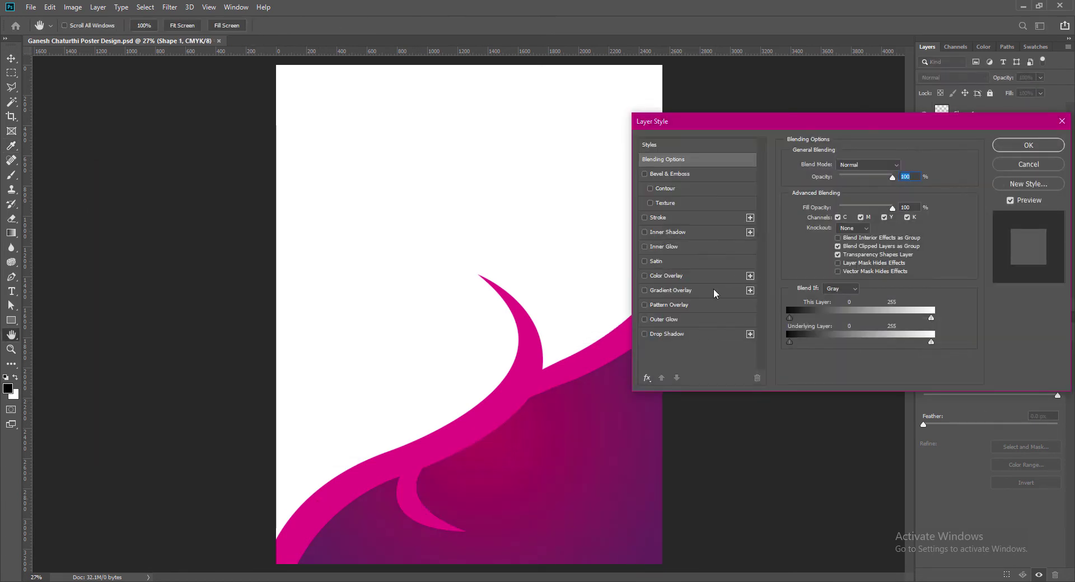
Step: Give Shape 1 a reflected Orange-Yellow-Orange gradient overlay at 45°
left_click(644, 290)
left_click(669, 290)
left_click(855, 190)
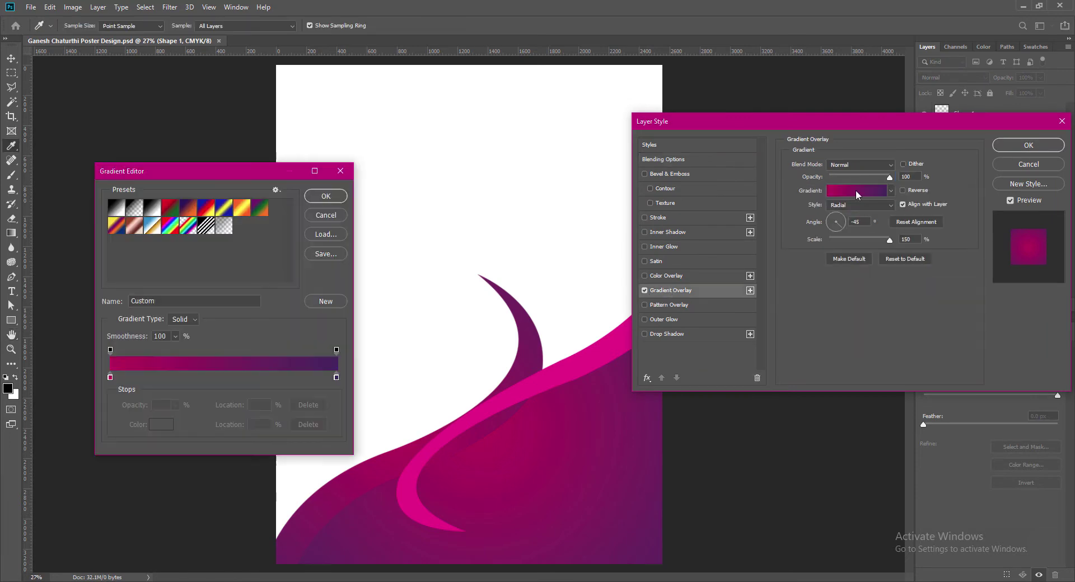
left_click(242, 210)
left_click(326, 196)
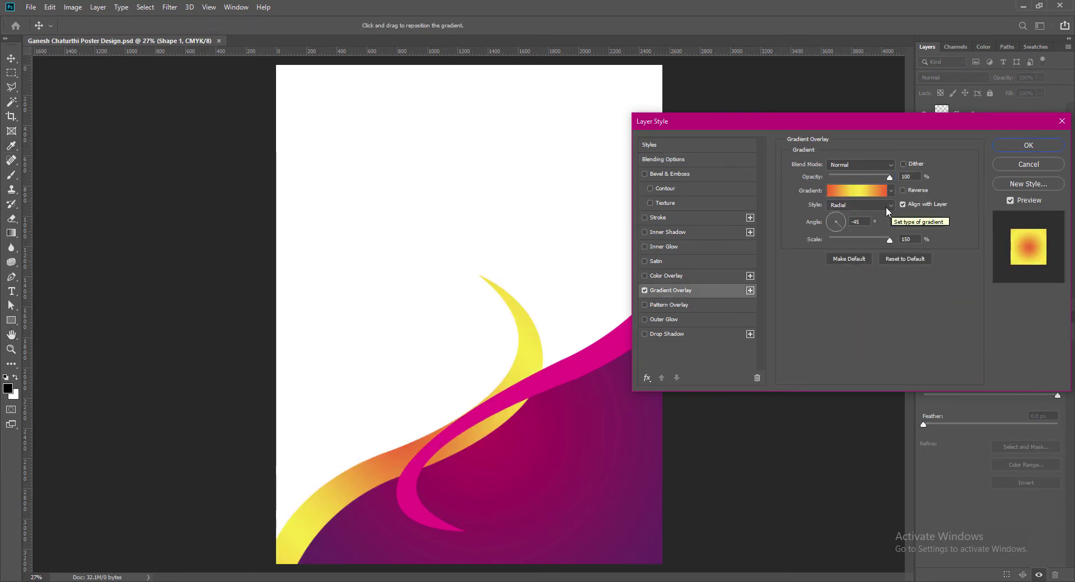
left_click(860, 207)
left_click(846, 239)
left_click(908, 225)
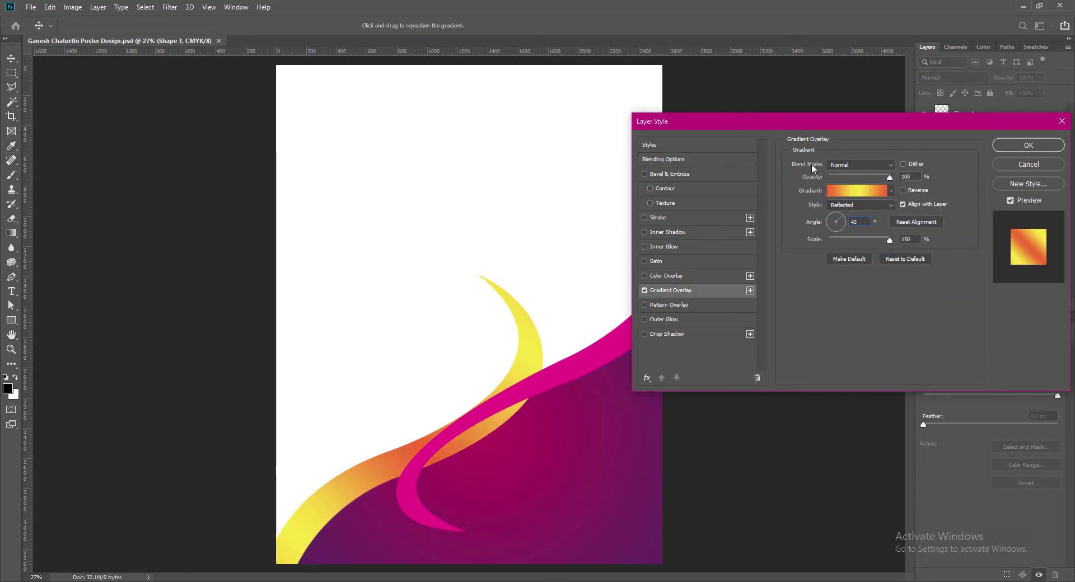
left_click(1028, 145)
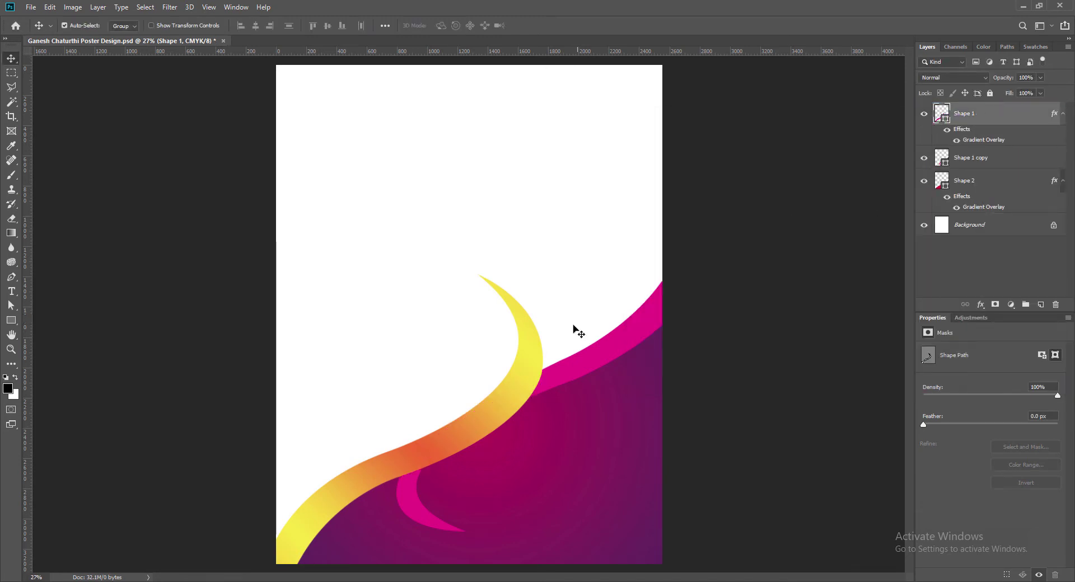
Step: Give Shape 1 copy the same gradient overlay with Reverse ticked
left_click(565, 371)
double_click(991, 158)
left_click(645, 290)
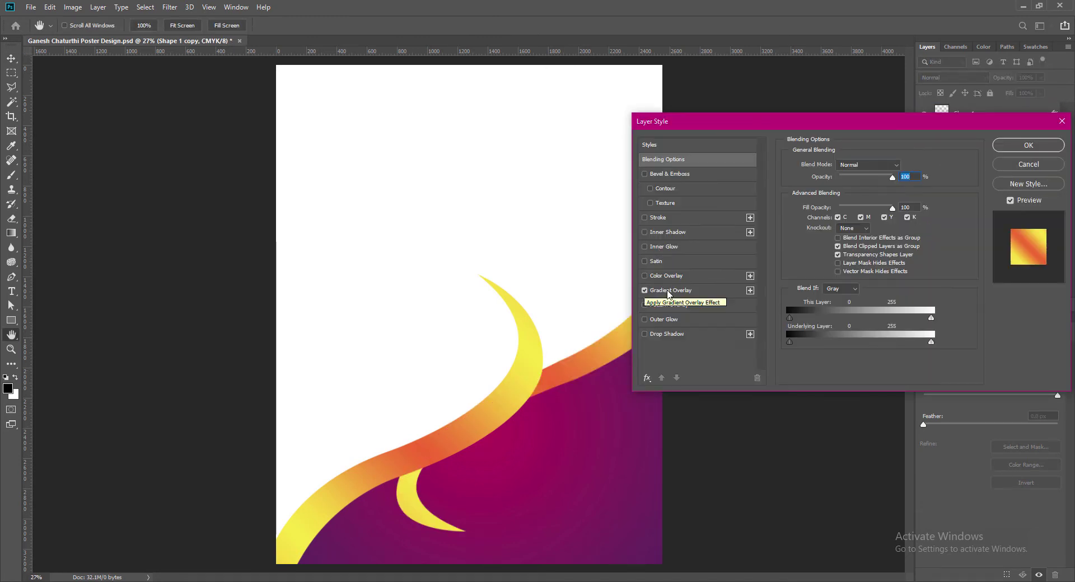
left_click(670, 291)
type("-45")
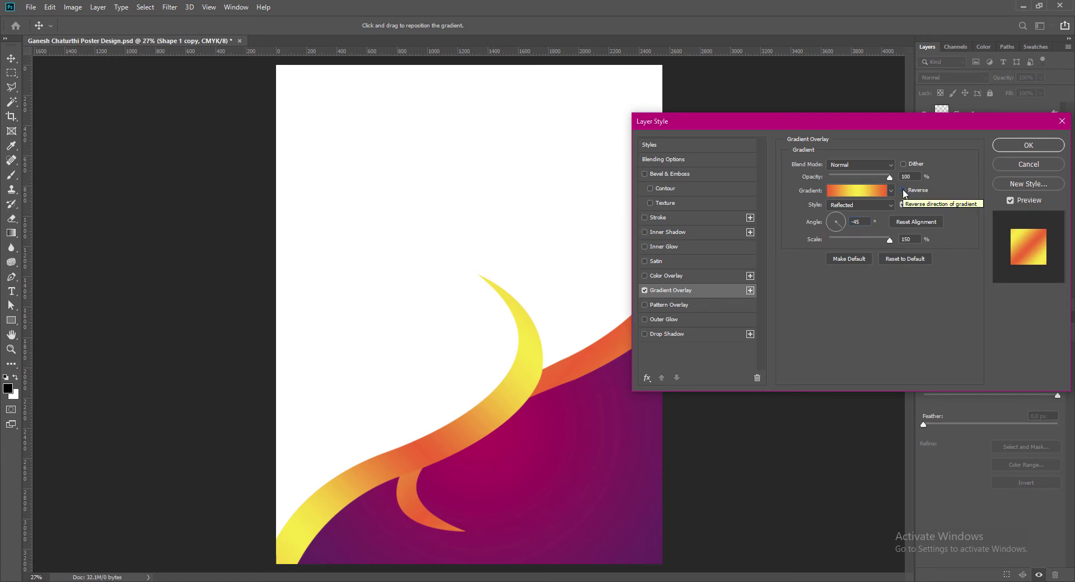
left_click(904, 191)
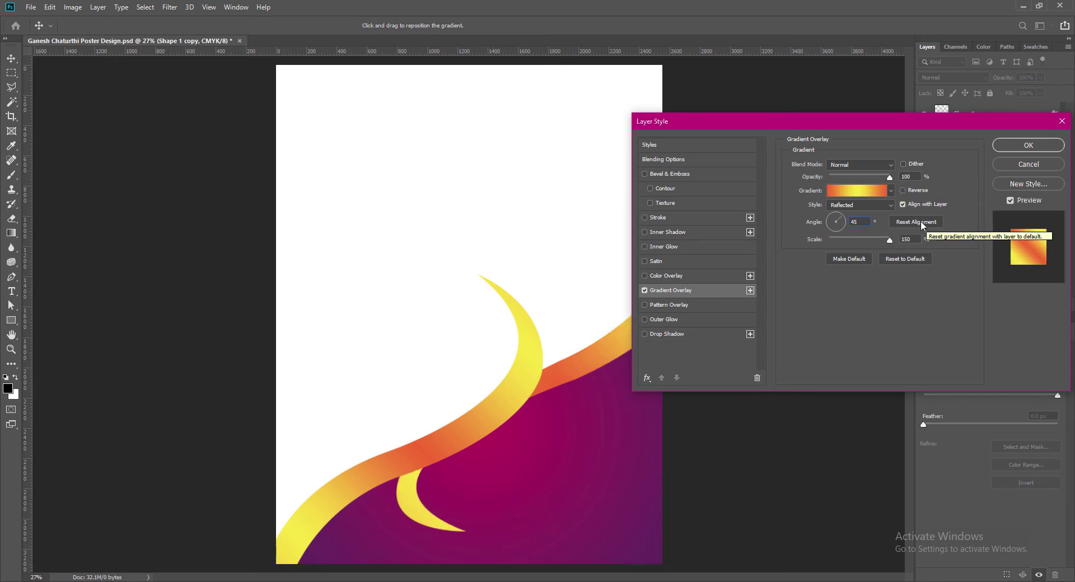
left_click(1007, 146)
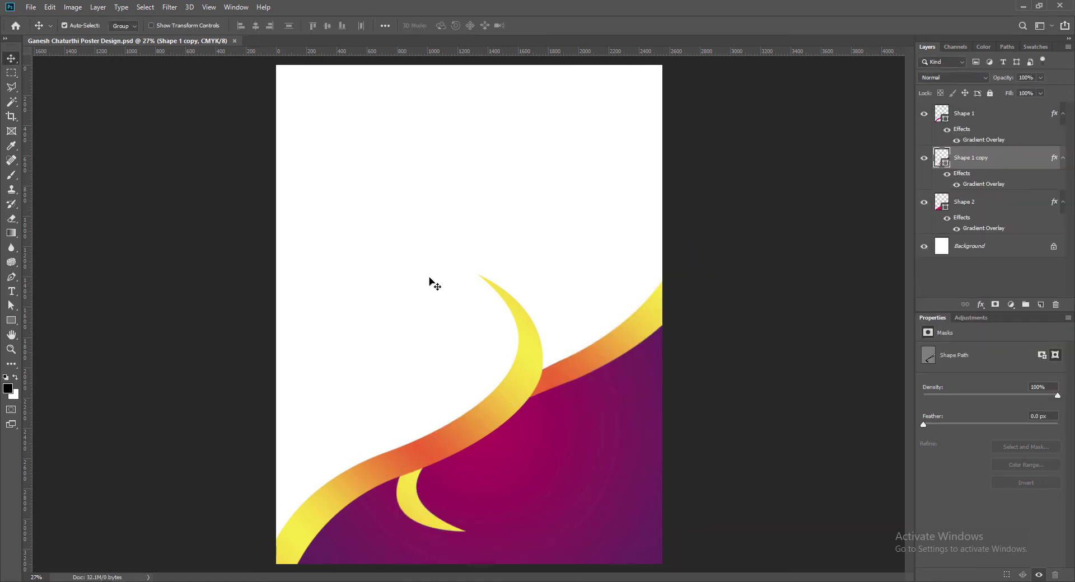
Step: Add a new layer with a full-page rectangle filled dark purple
left_click(430, 282)
key("ctrl+shift+alt+n")
left_click(10, 321)
mouse_move(237, 60)
left_mouse_down()
mouse_move(746, 336)
mouse_move(757, 570)
left_mouse_up()
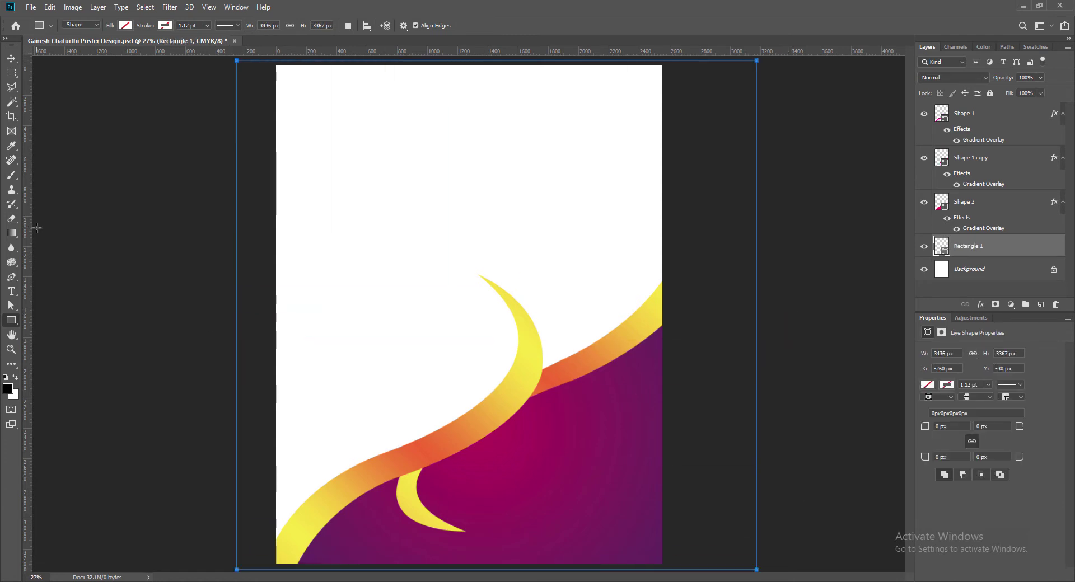
left_click(928, 385)
left_click(1015, 524)
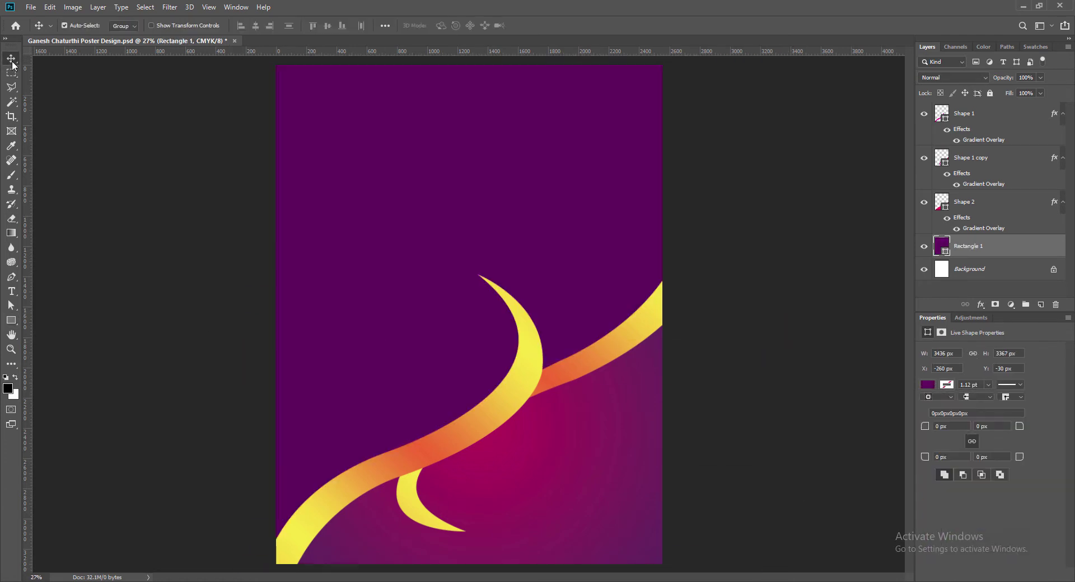
key("v")
left_click(730, 250)
Step: Enable a Gradient Overlay on the rectangle layer
right_click(935, 246)
left_click(949, 250)
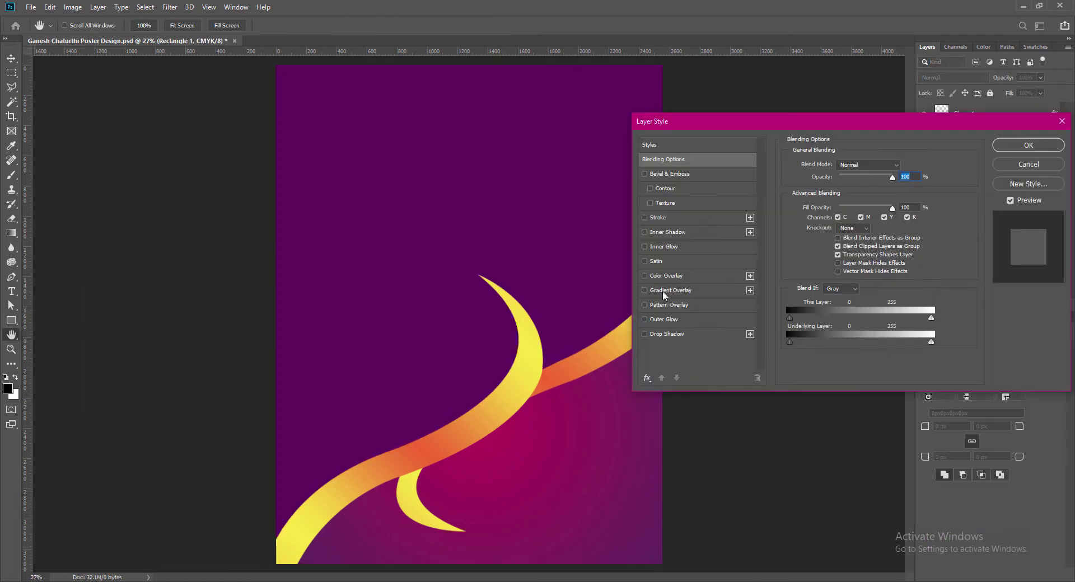
left_click(1029, 164)
double_click(942, 246)
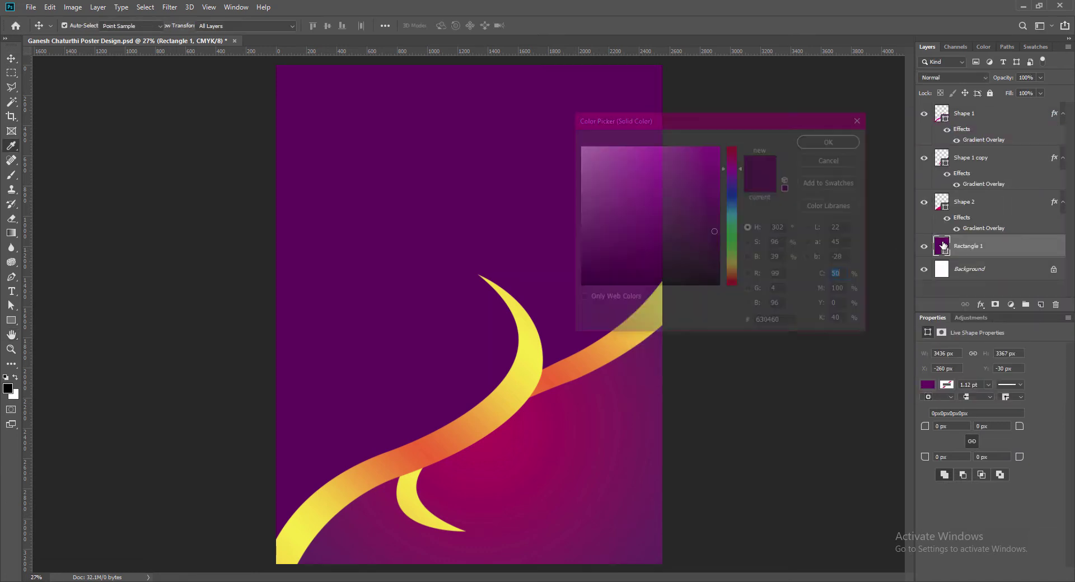
left_click(833, 140)
left_click(667, 290)
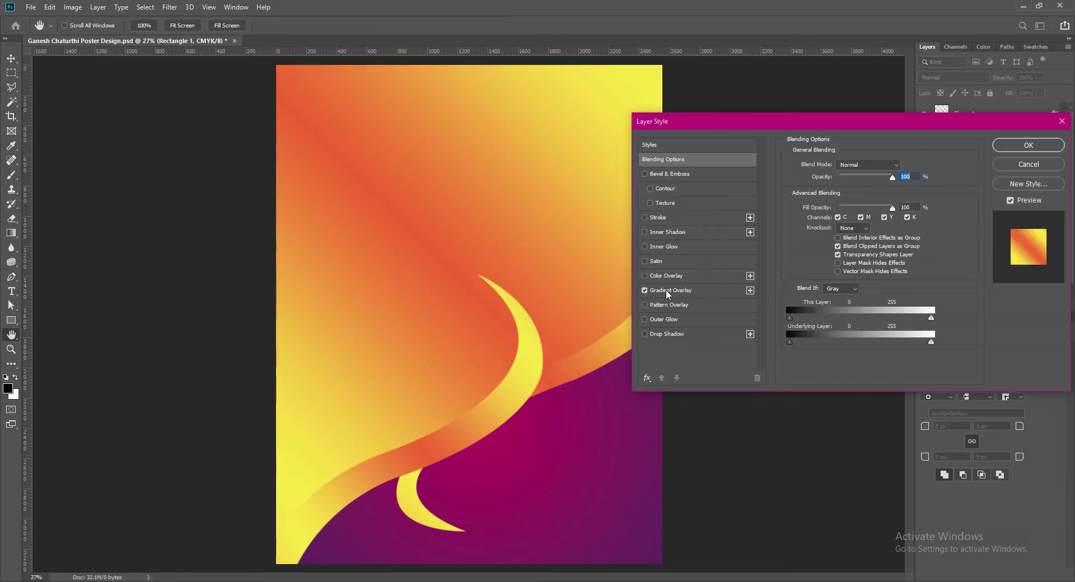
left_click(857, 190)
Step: Set both end gradient stops to #630460
double_click(110, 378)
type("630460")
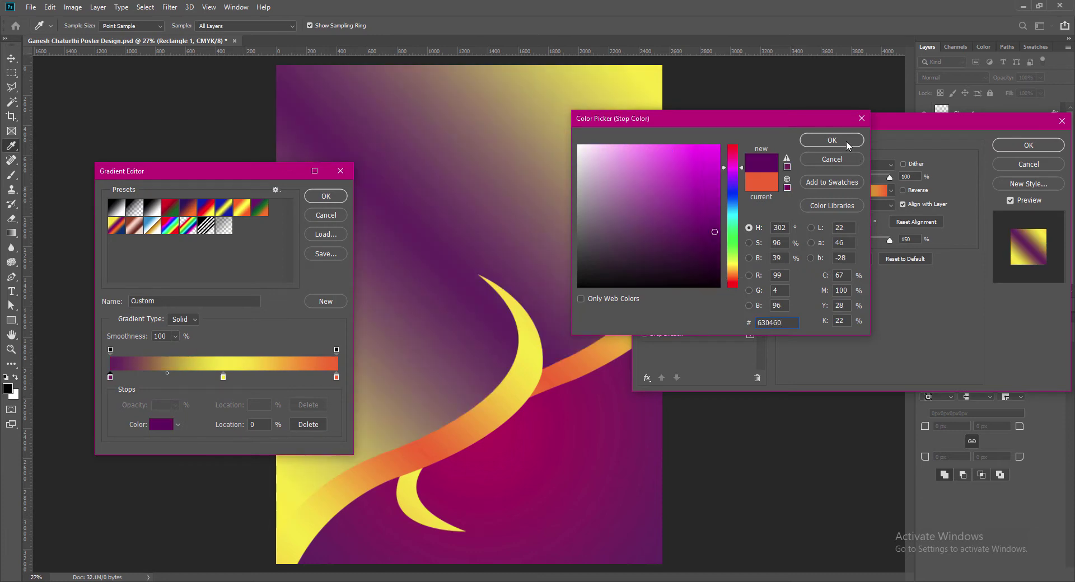
left_click(832, 140)
double_click(336, 376)
type("630460")
key("Return")
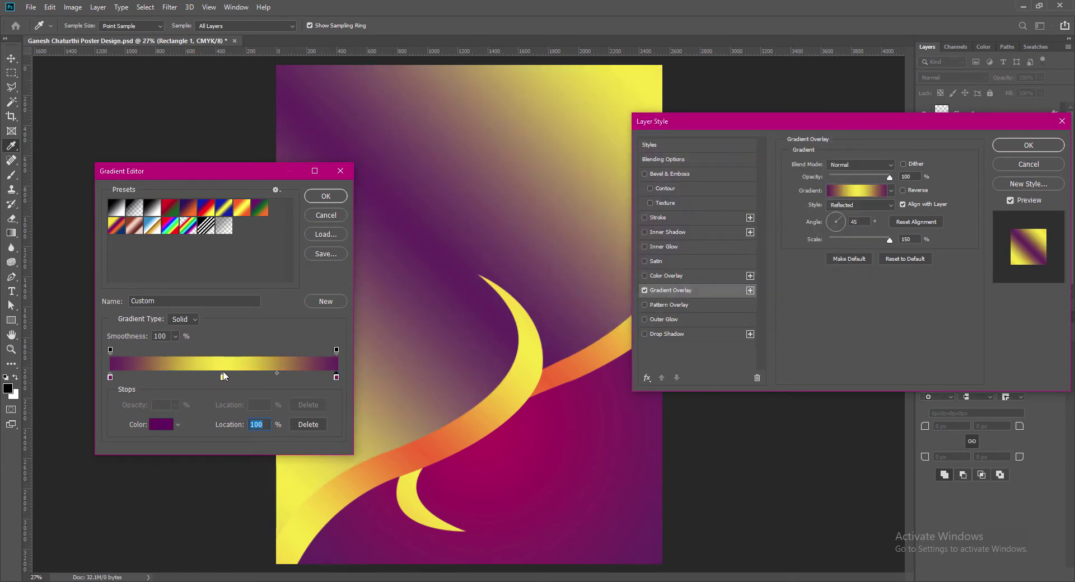
Step: Make the middle stop bright magenta (#be014f) and centre the right-hand midpoint
double_click(223, 377)
left_click(510, 446)
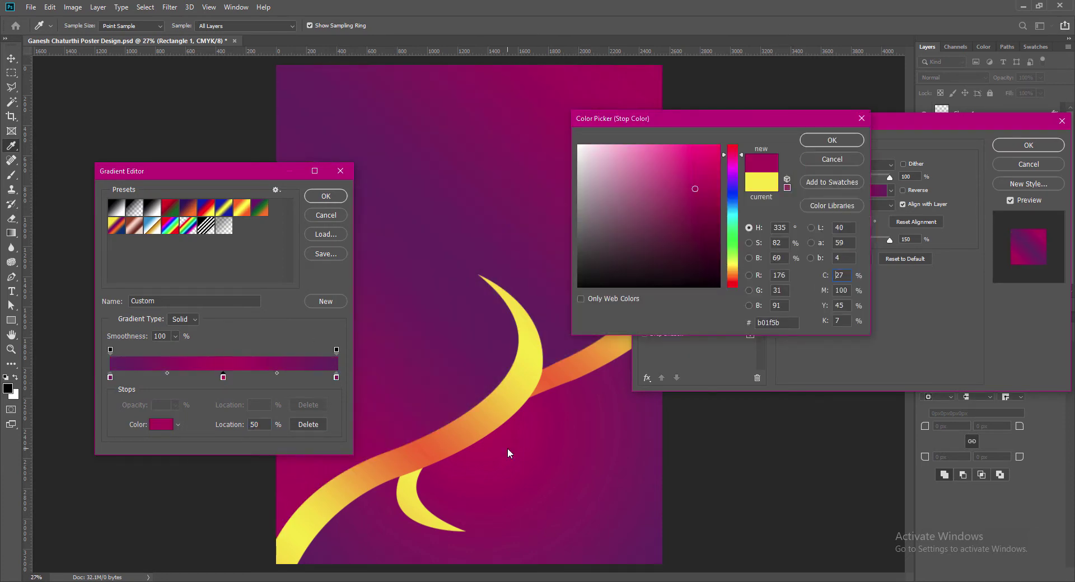
left_click(721, 182)
left_click(838, 142)
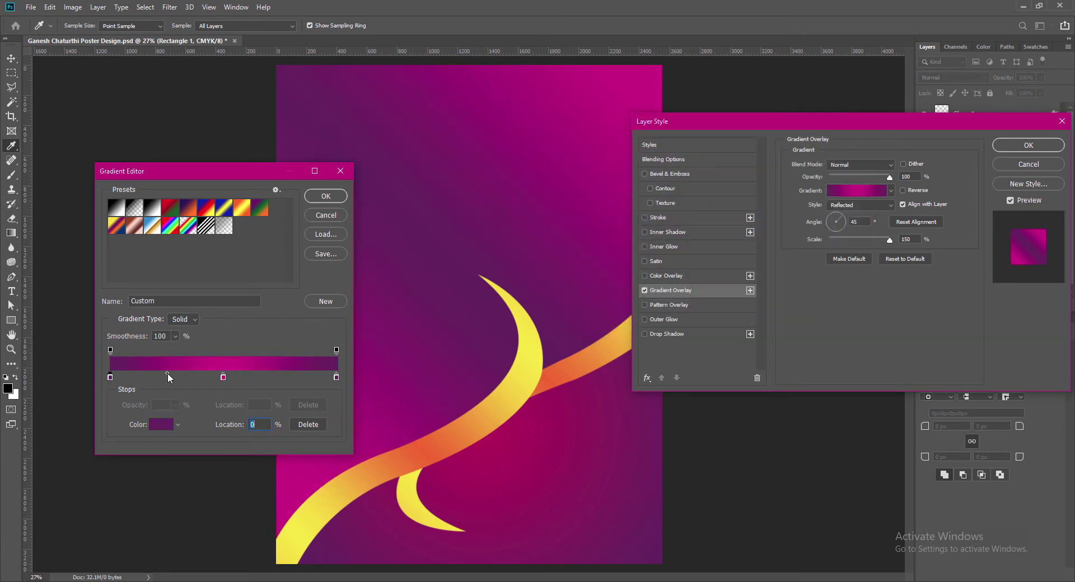
left_click(277, 373)
left_click_drag(277, 373, 280, 373)
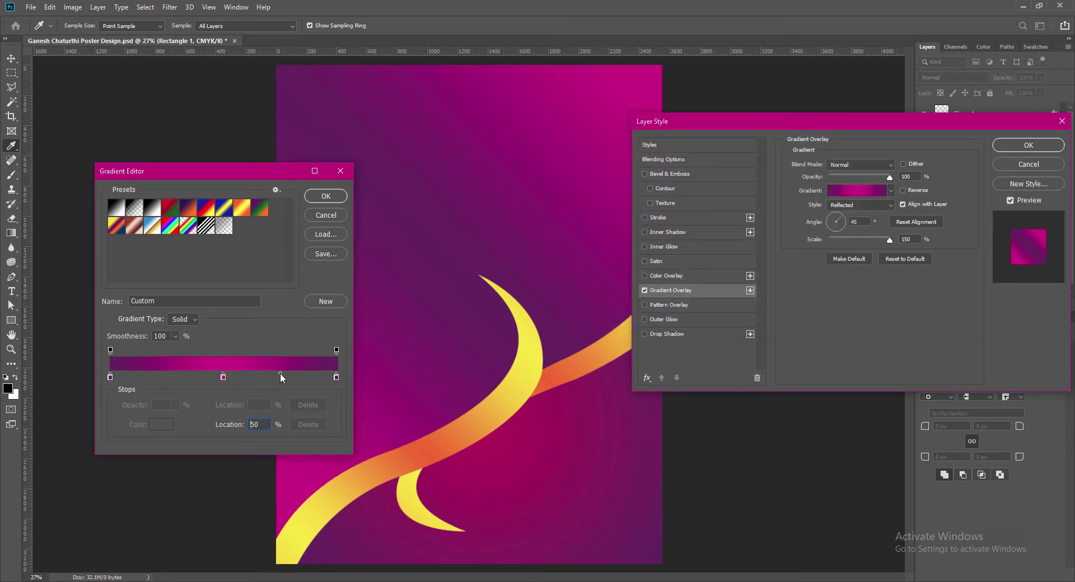
left_click(223, 378)
left_click(336, 378)
Step: Confirm the gradient and try Linear, then Reflected styles on the background
left_click(326, 196)
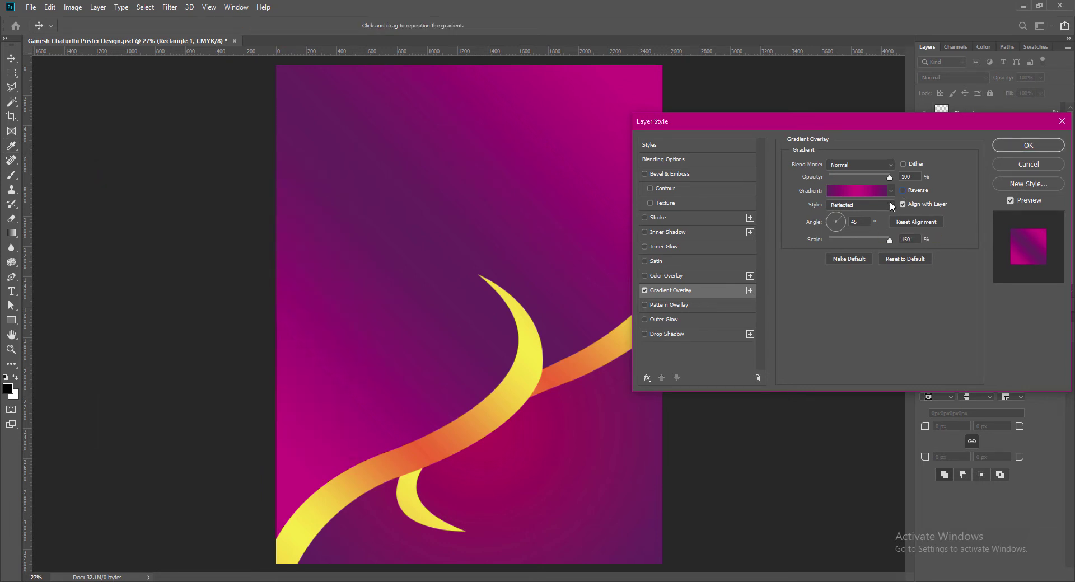
left_click(891, 205)
left_click(868, 212)
type("-")
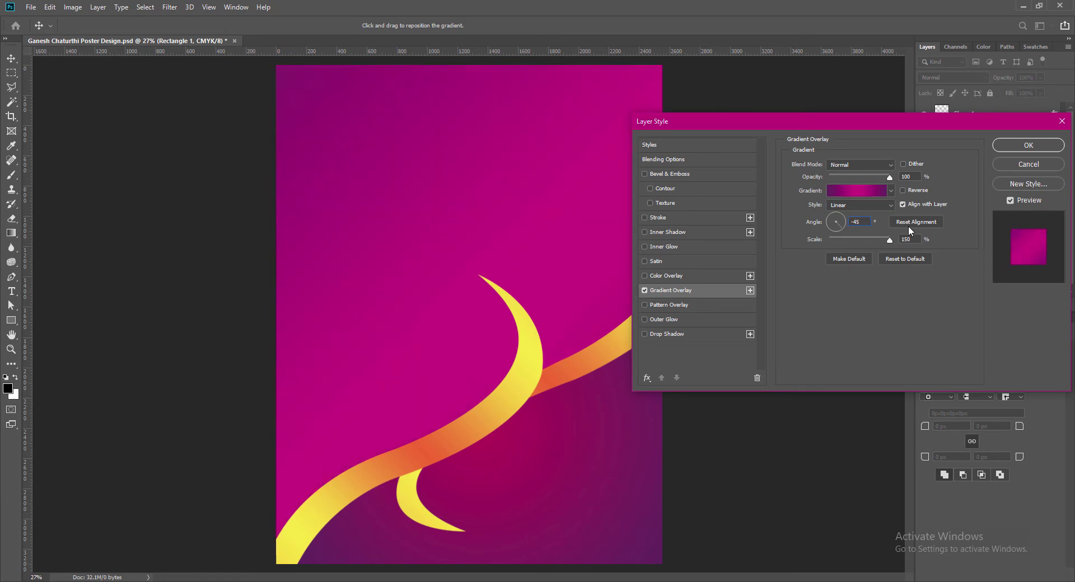
left_click(859, 205)
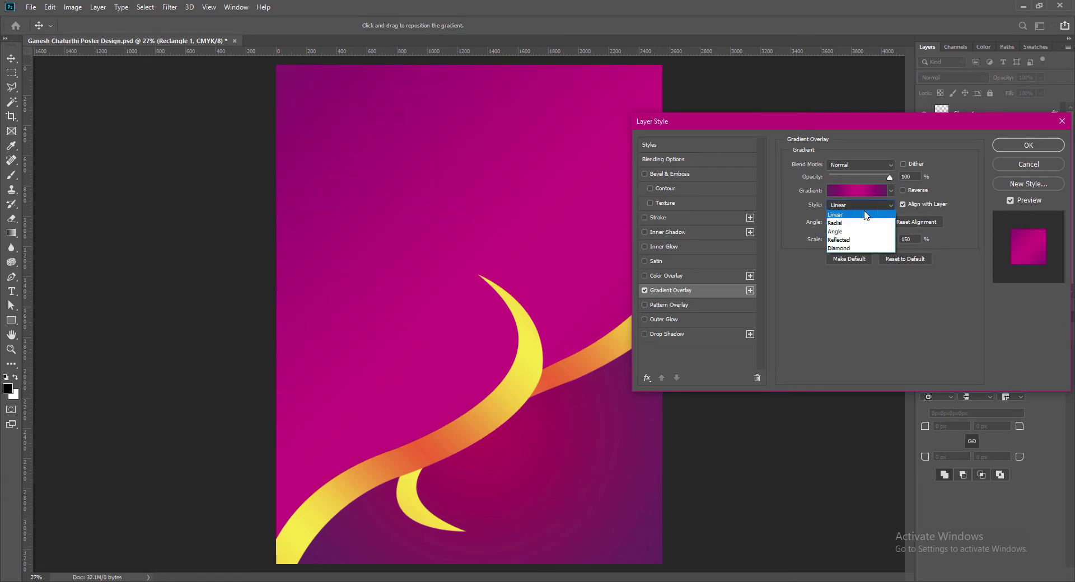
left_click(845, 230)
left_click(866, 209)
left_click(851, 239)
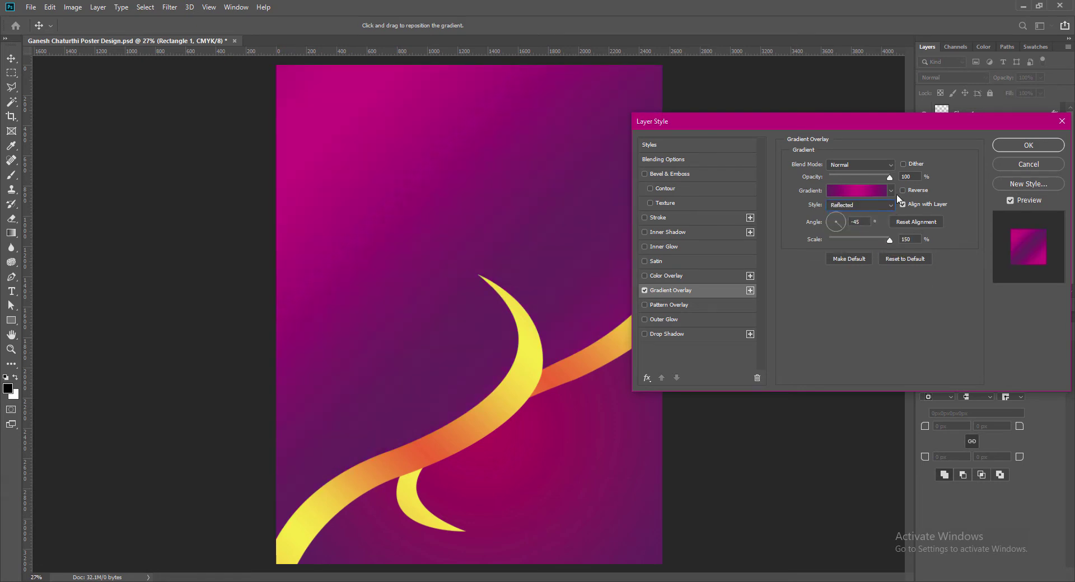
Step: Try gradient angles of -50 and 60 before returning to 45°
key("BackSpace")
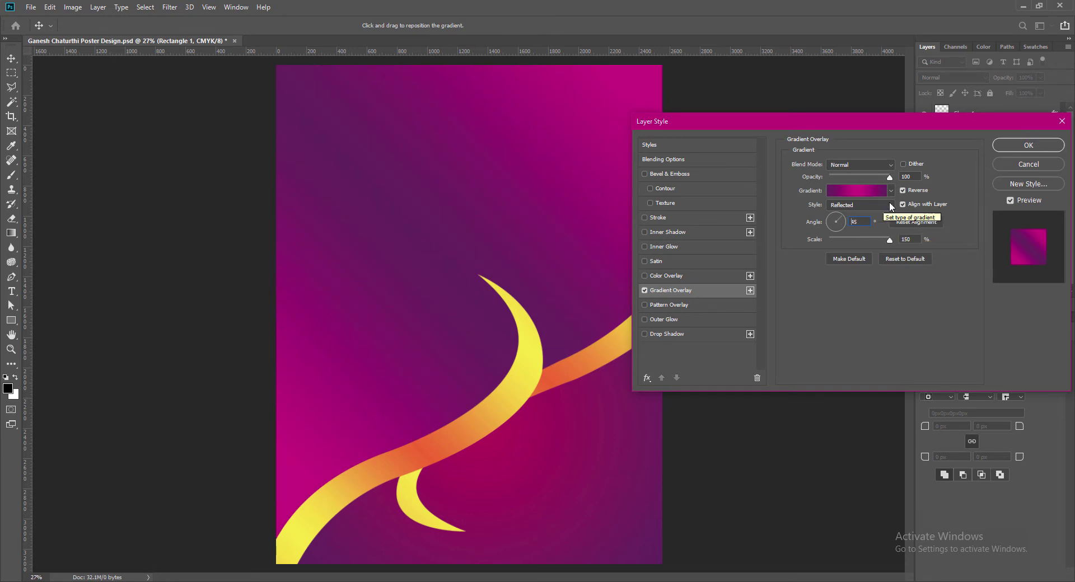
key("BackSpace")
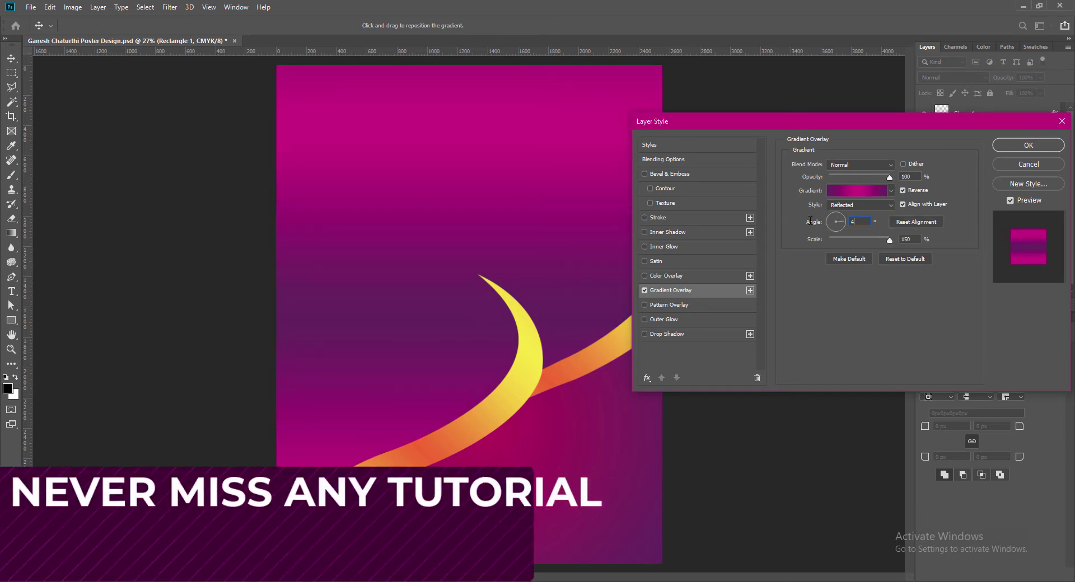
key("BackSpace")
type("-50")
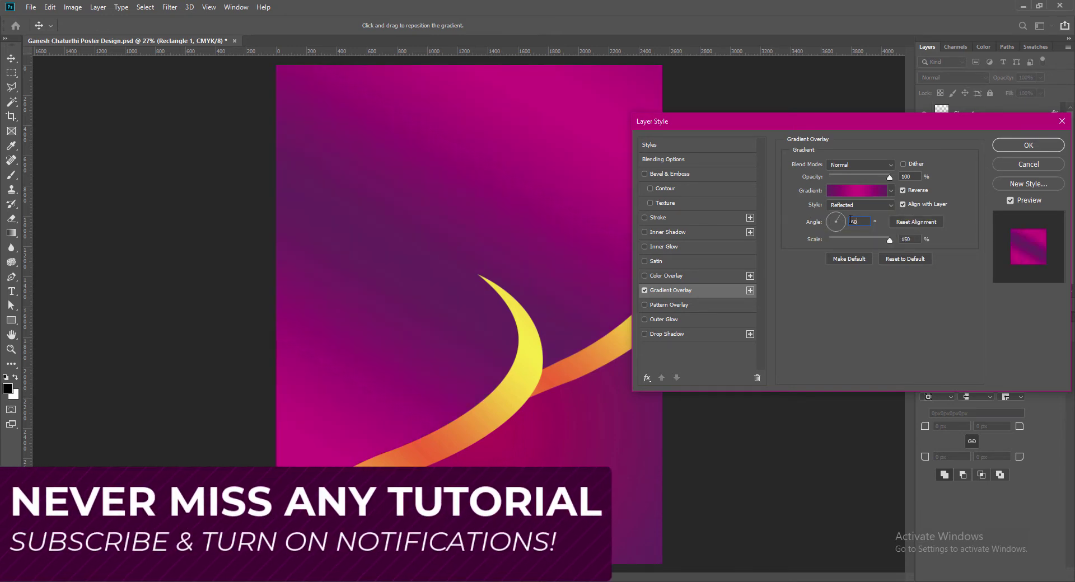
key("BackSpace")
key("BackSpace")
type("60")
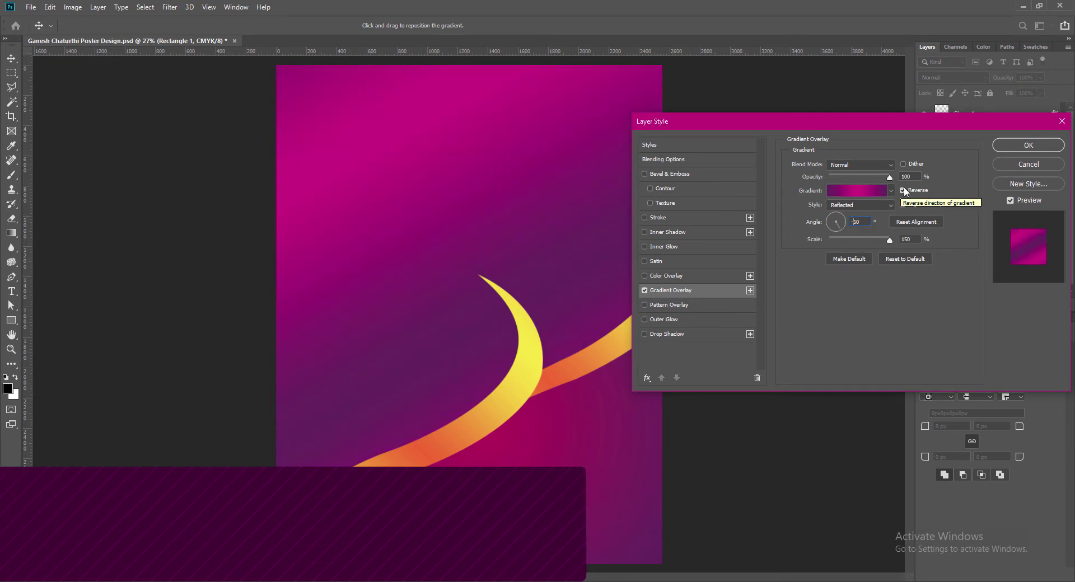
key("BackSpace")
key("BackSpace")
key("BackSpace")
type("45")
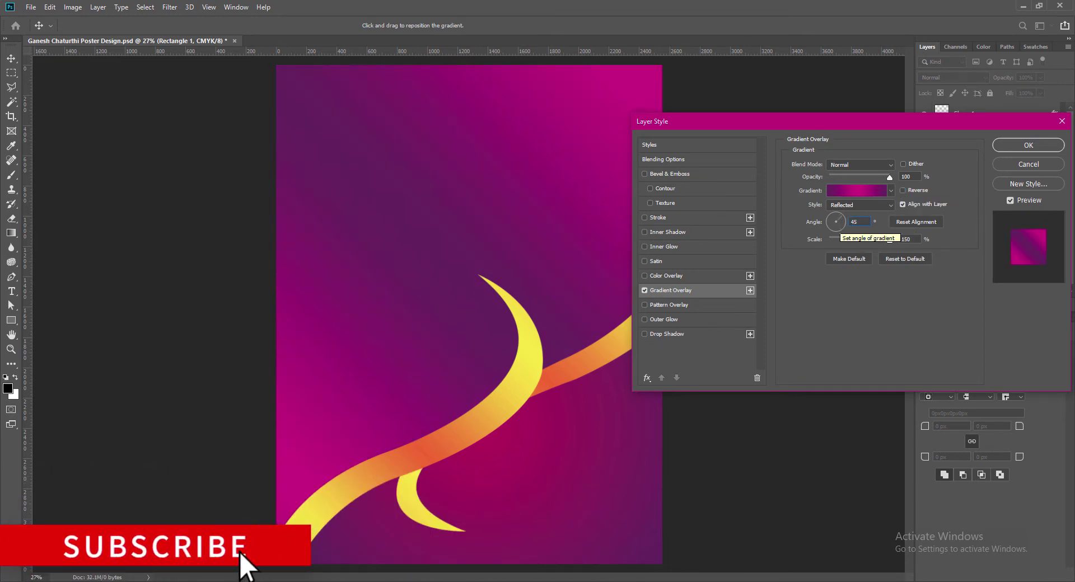
Step: Darken the left and right gradient stops to deep purples
left_click(854, 191)
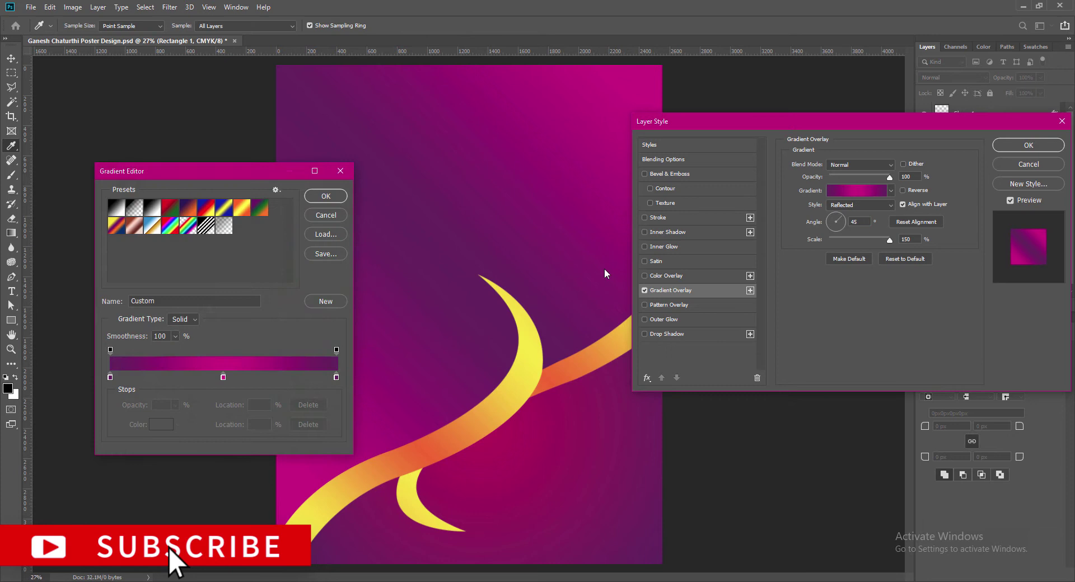
double_click(223, 378)
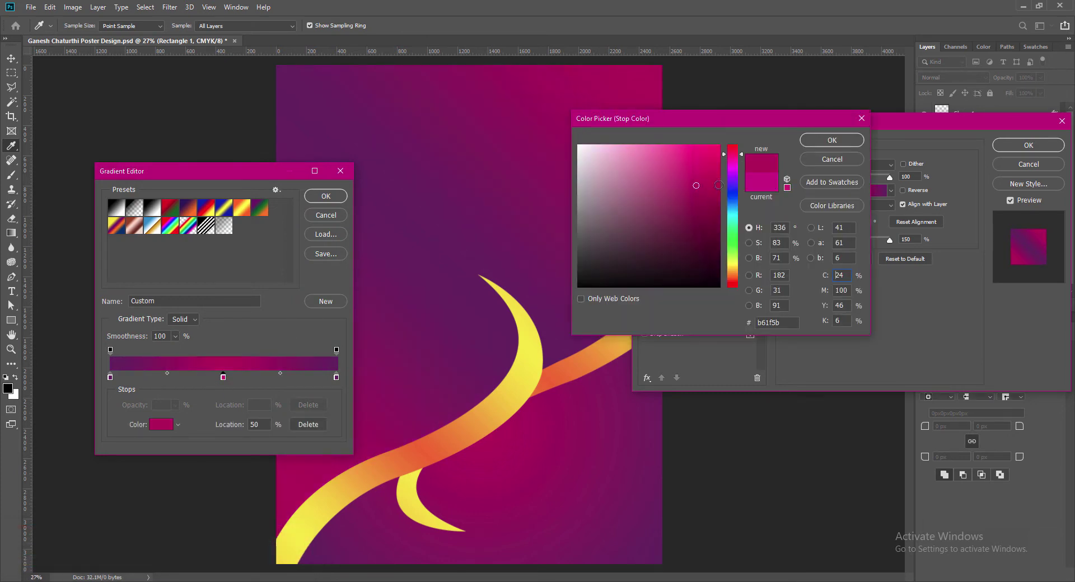
left_click(832, 140)
double_click(109, 378)
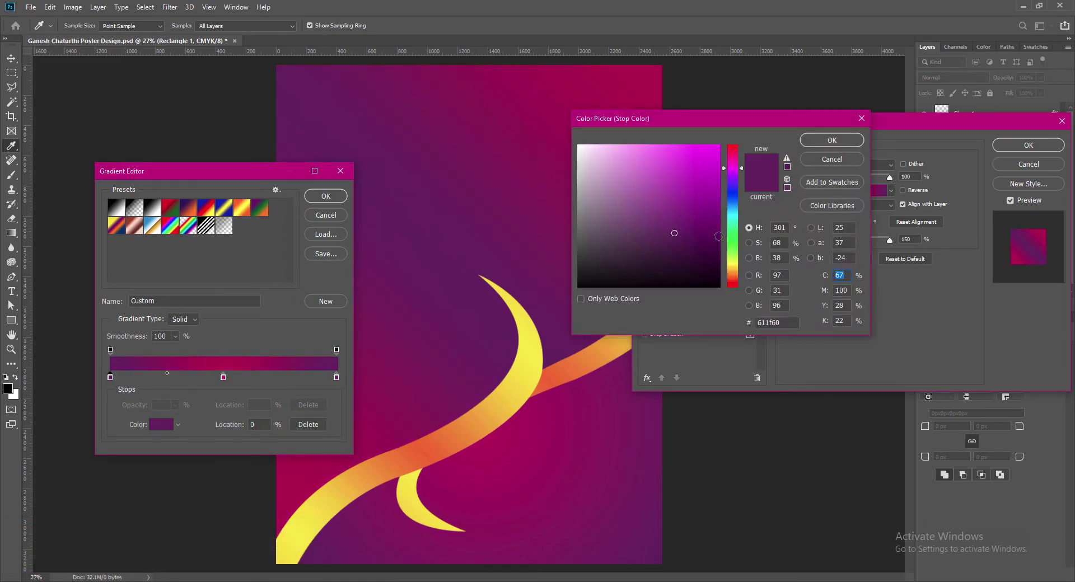
left_click_drag(719, 237, 718, 247)
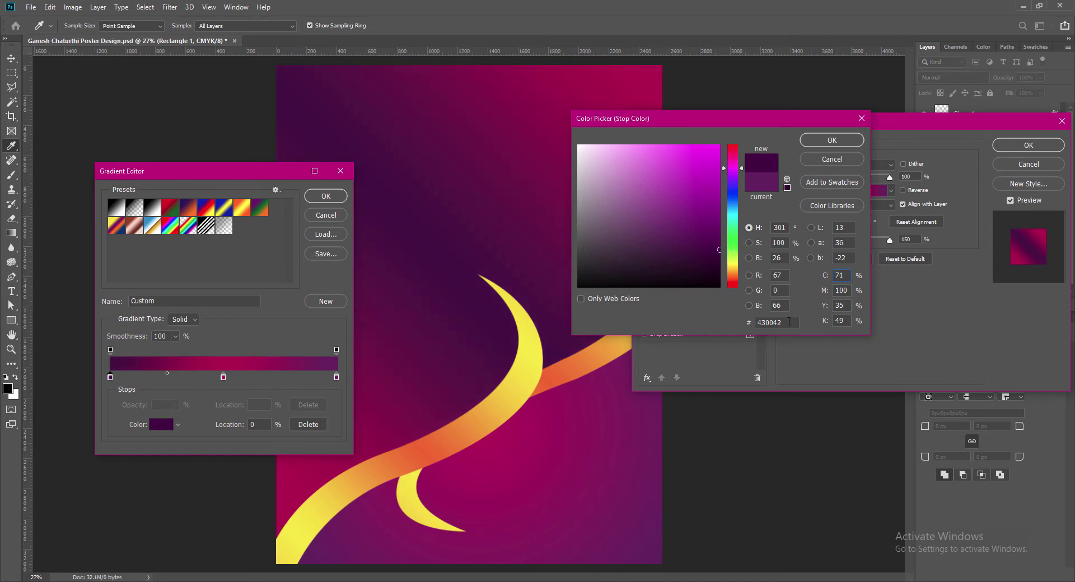
left_click(832, 140)
double_click(336, 378)
left_click(827, 143)
left_click(325, 199)
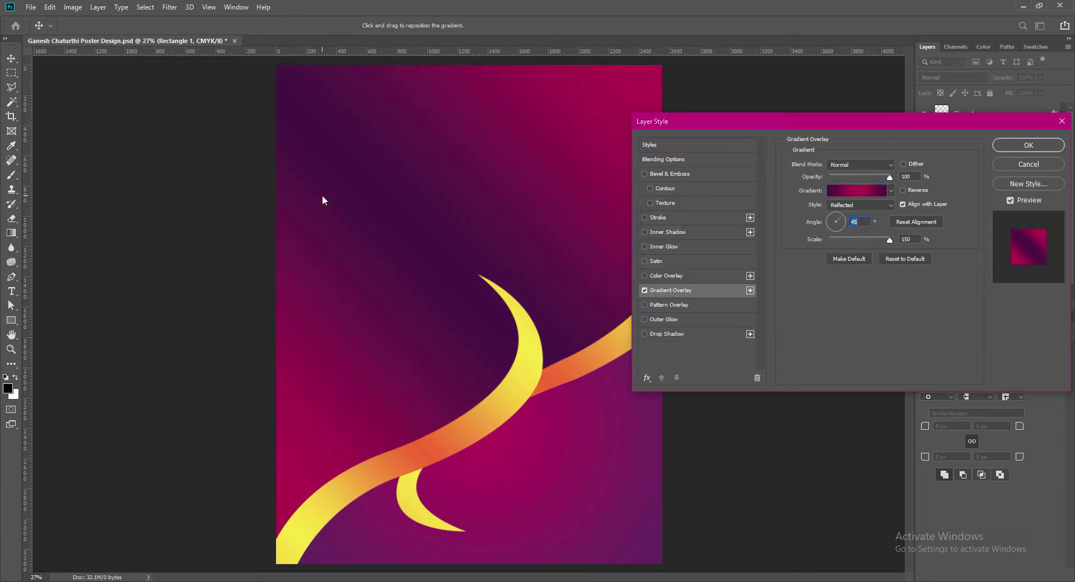
Step: Switch the background gradient to Radial, adjust the angle, and commit it
left_click(860, 205)
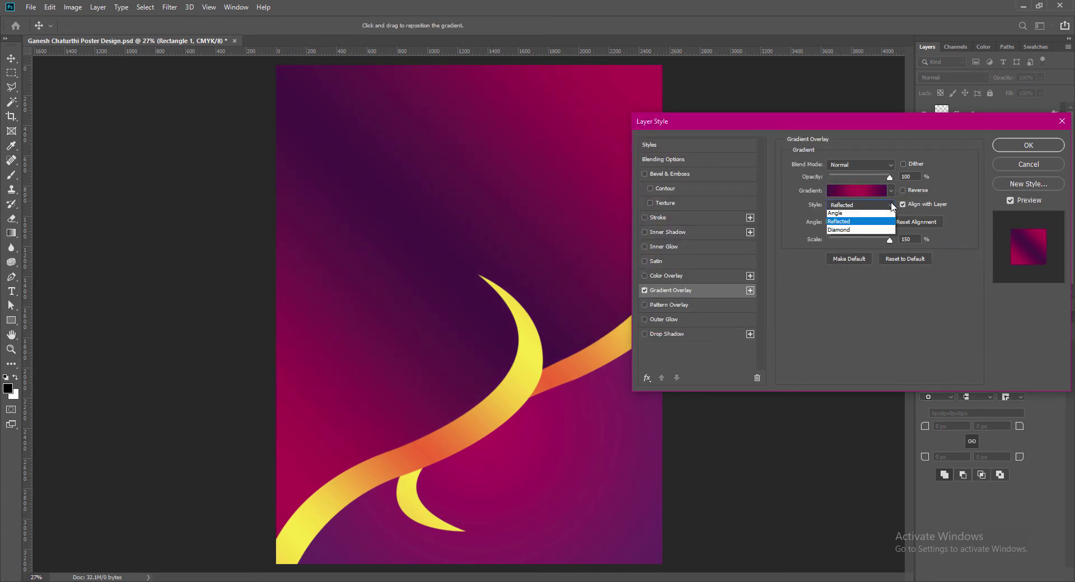
left_click(845, 222)
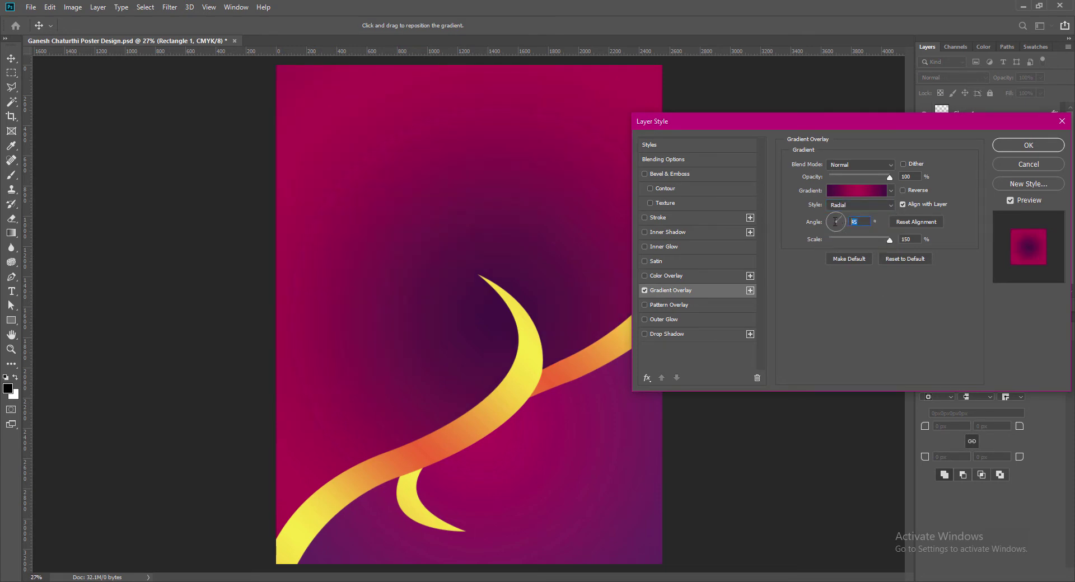
left_click(861, 222)
type("60")
type("45")
left_click(1016, 147)
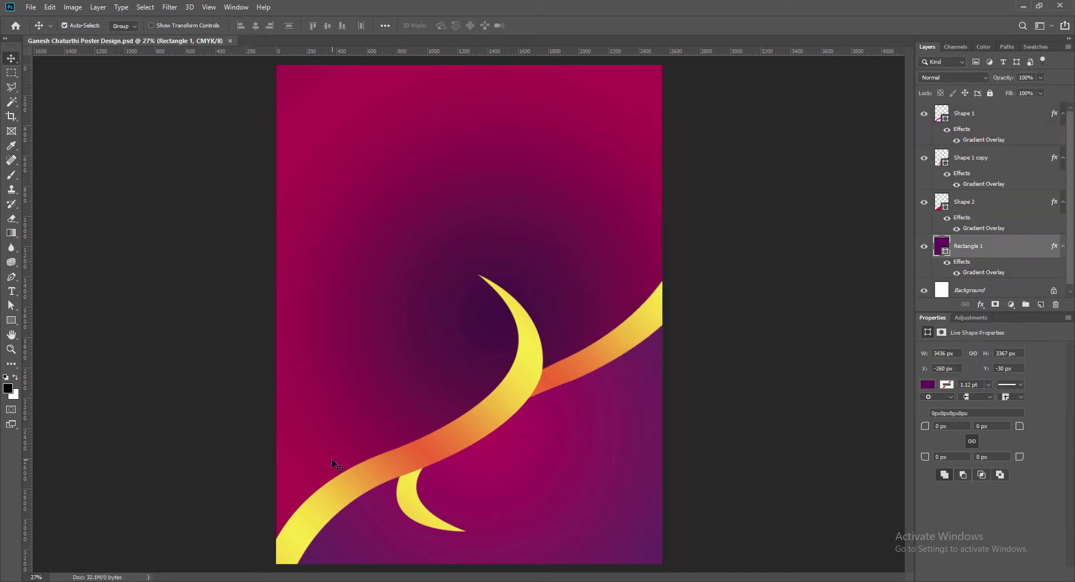
Step: Enable Bevel & Emboss on Shape 1 as a Smooth Inner Bevel rising Up
left_click(944, 115)
double_click(944, 115)
left_click(645, 175)
left_click(669, 173)
left_click(857, 164)
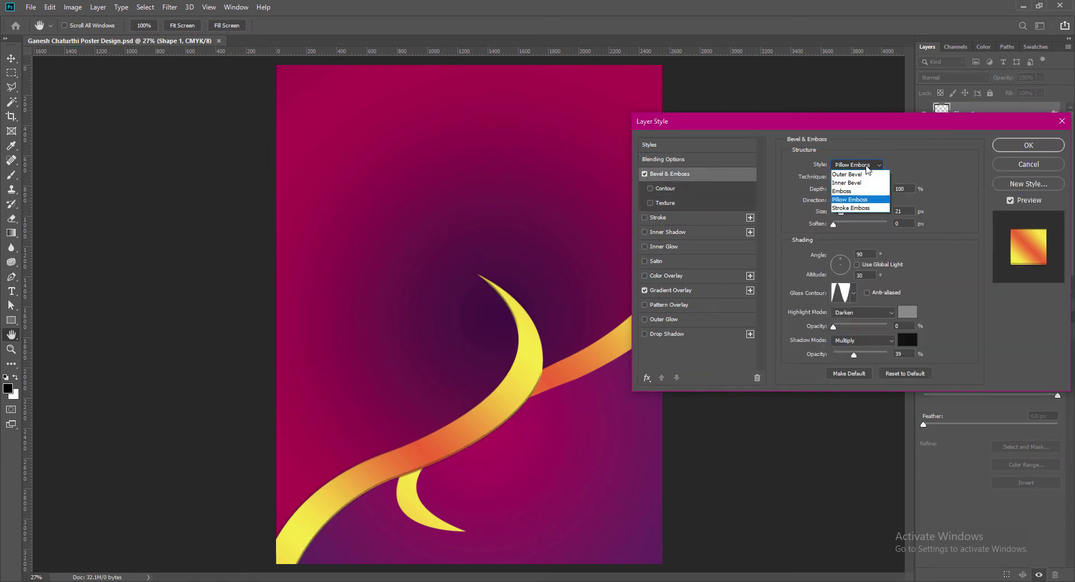
left_click(851, 190)
left_click(857, 164)
left_click(857, 184)
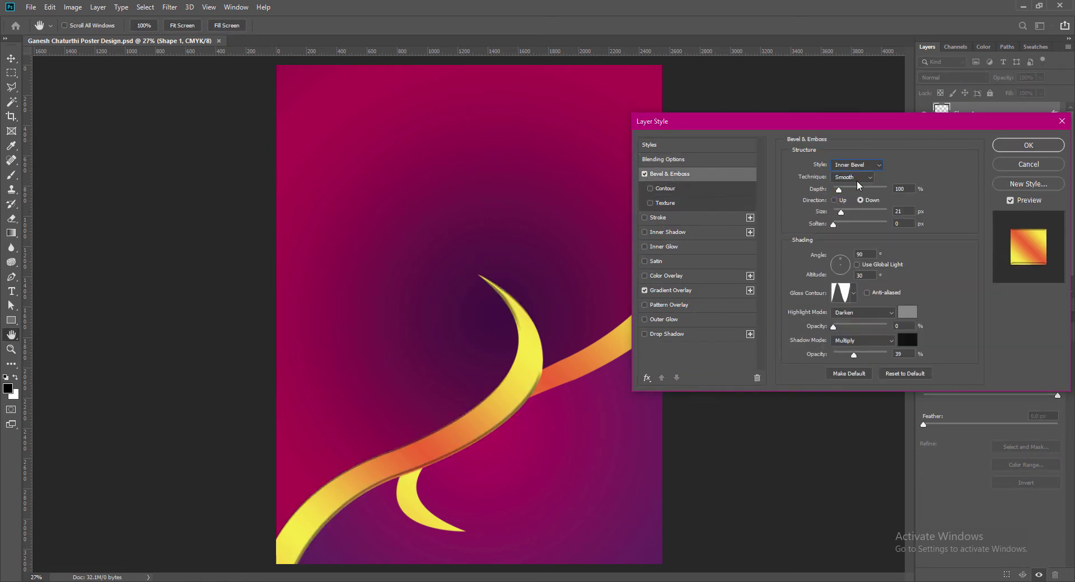
left_click(834, 200)
Step: Set bevel size 15 and choose a gloss contour giving olive-gold shading
left_click(853, 293)
left_click(768, 320)
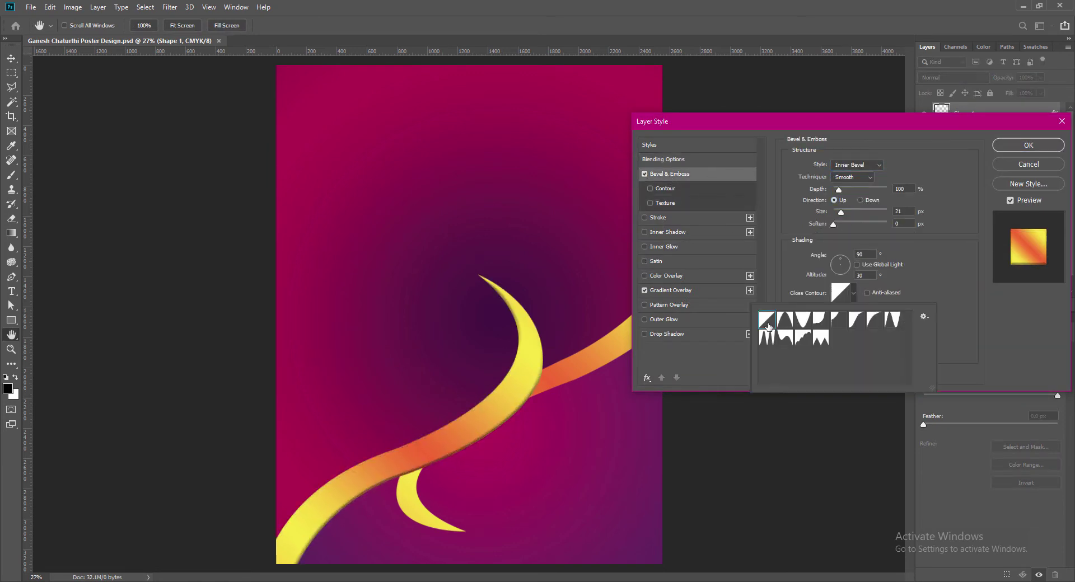
left_click_drag(842, 216, 841, 216)
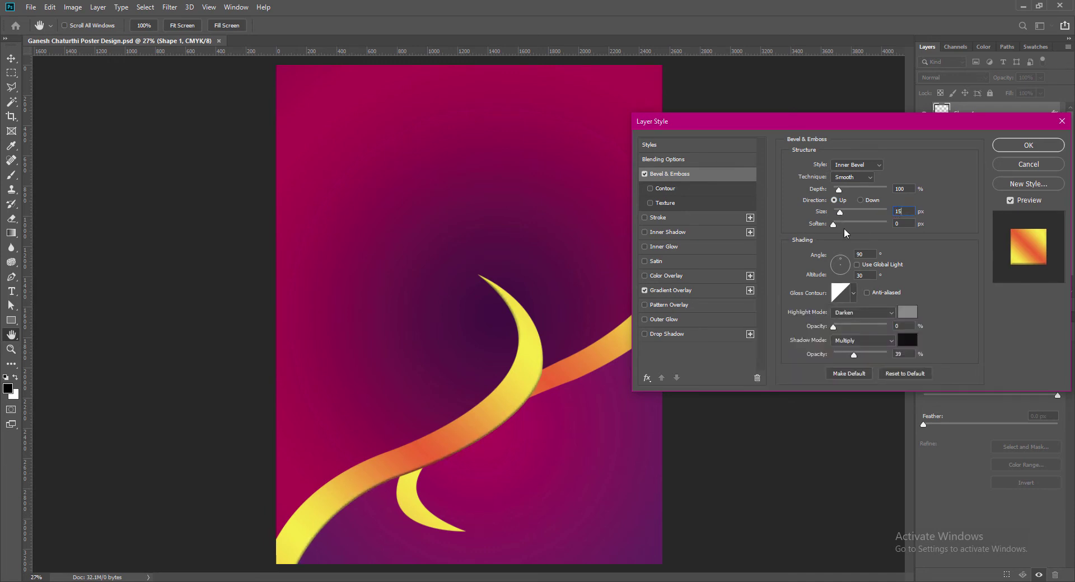
left_click(854, 293)
left_click(767, 337)
left_click(786, 339)
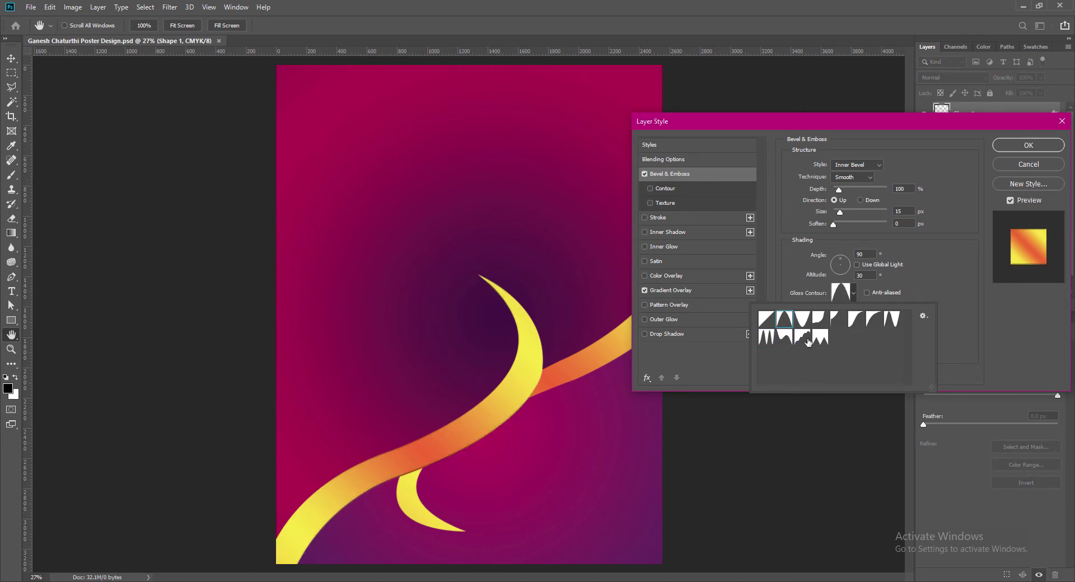
left_click(802, 336)
left_click(820, 337)
left_click(856, 319)
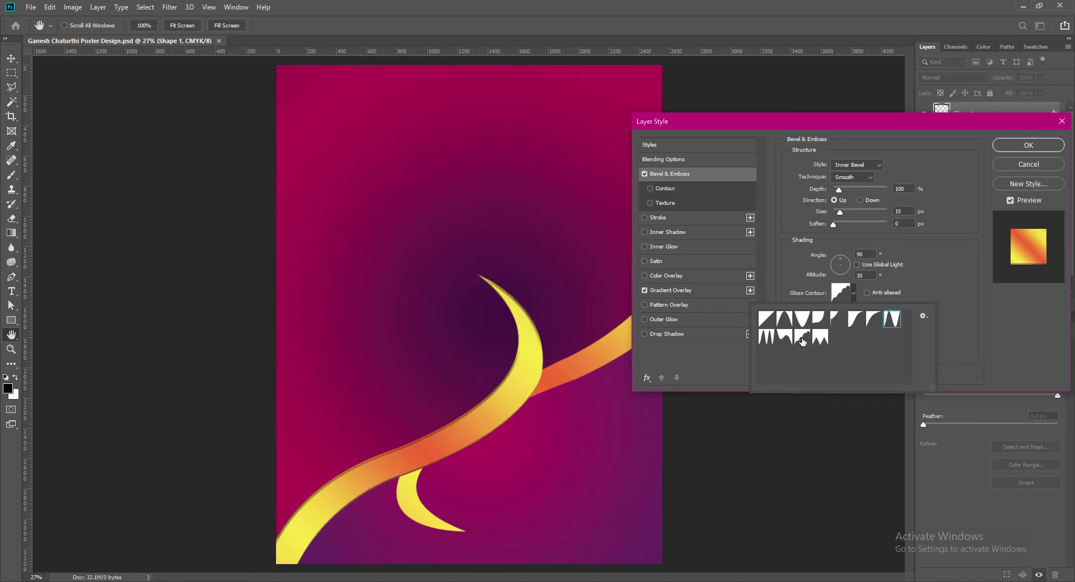
left_click(818, 319)
left_click(802, 318)
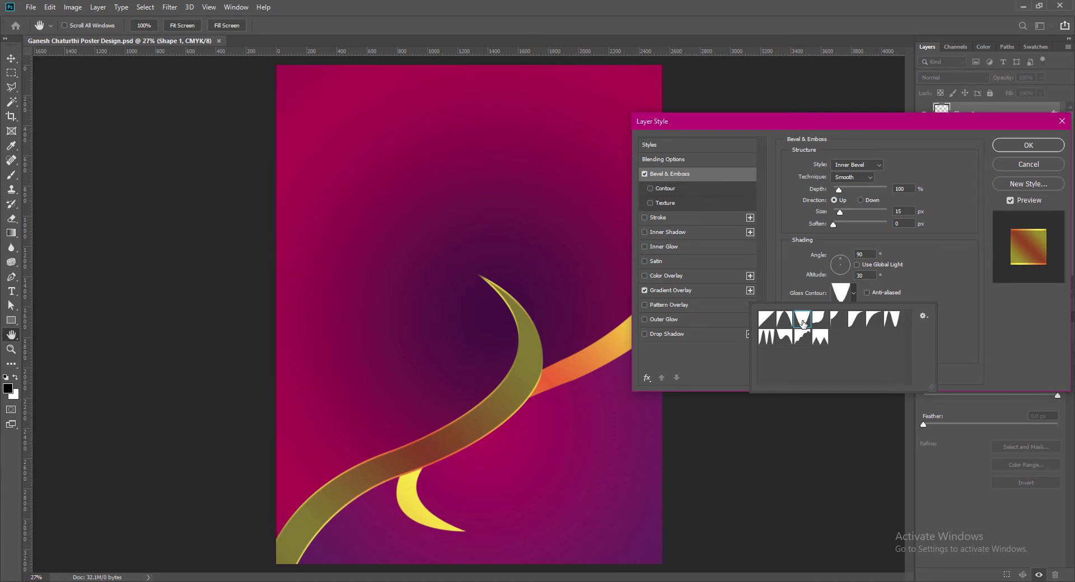
double_click(804, 323)
Step: Switch the bevel style to Emboss, keeping the direction Up
left_click(873, 166)
left_click(848, 190)
left_click(879, 166)
left_click(856, 188)
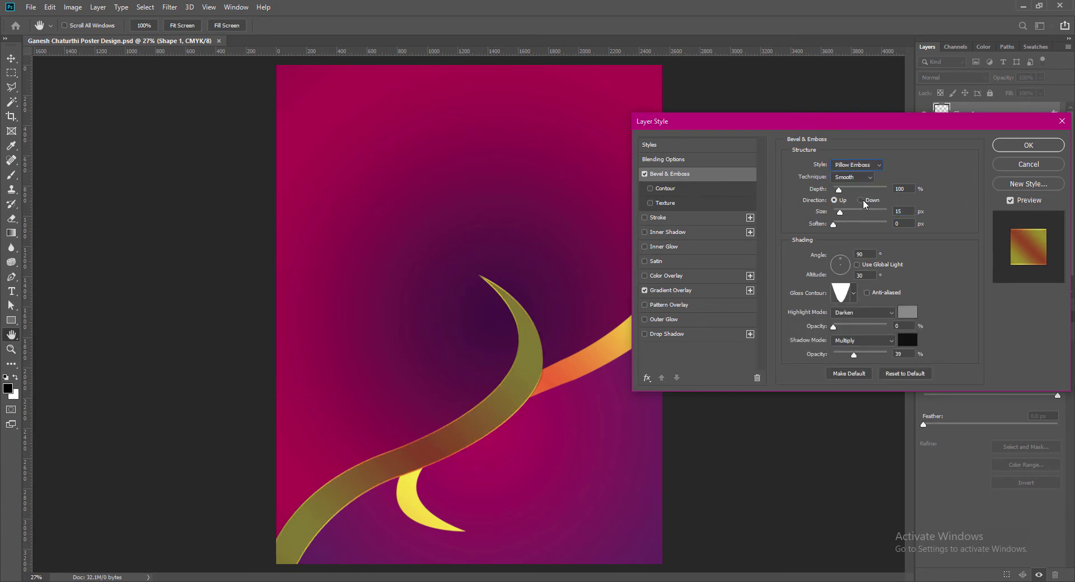
left_click(873, 166)
left_click(856, 189)
left_click(860, 201)
left_click(834, 201)
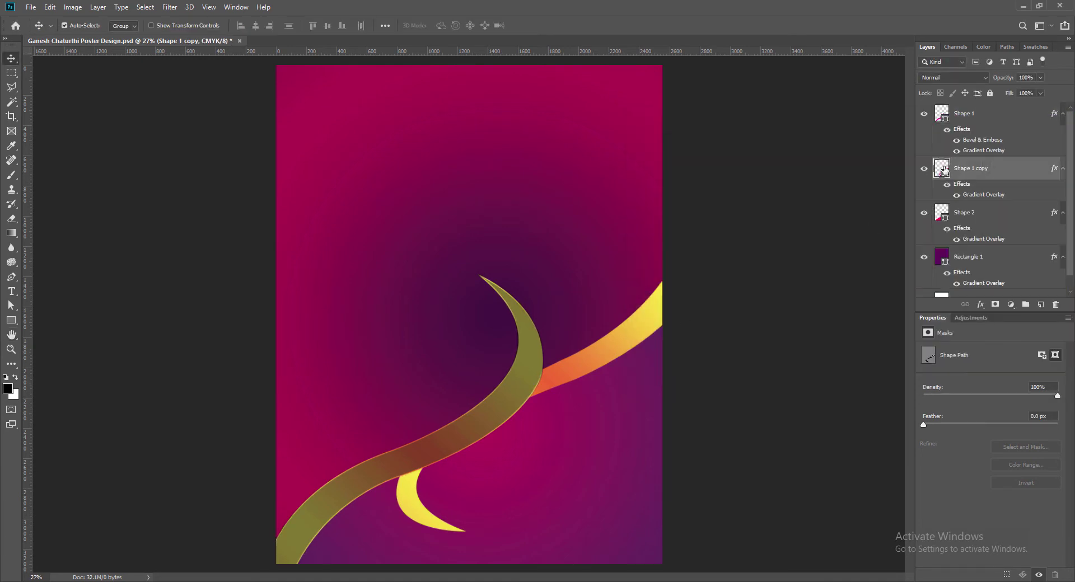
Step: Give the second swoosh an Emboss style with the matching gloss contour
left_click(879, 165)
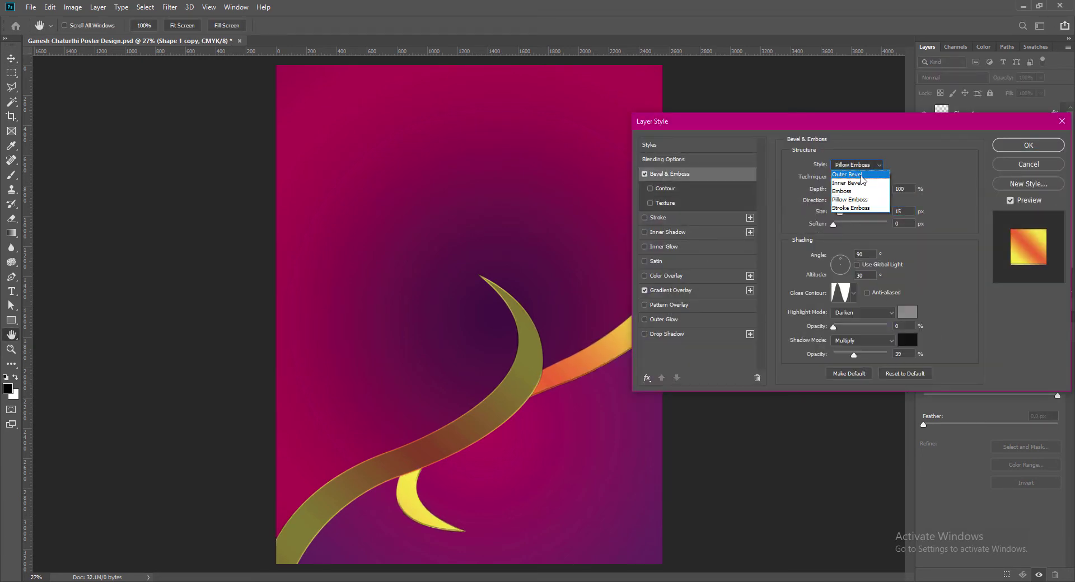
left_click(851, 185)
left_click(853, 293)
left_click(821, 337)
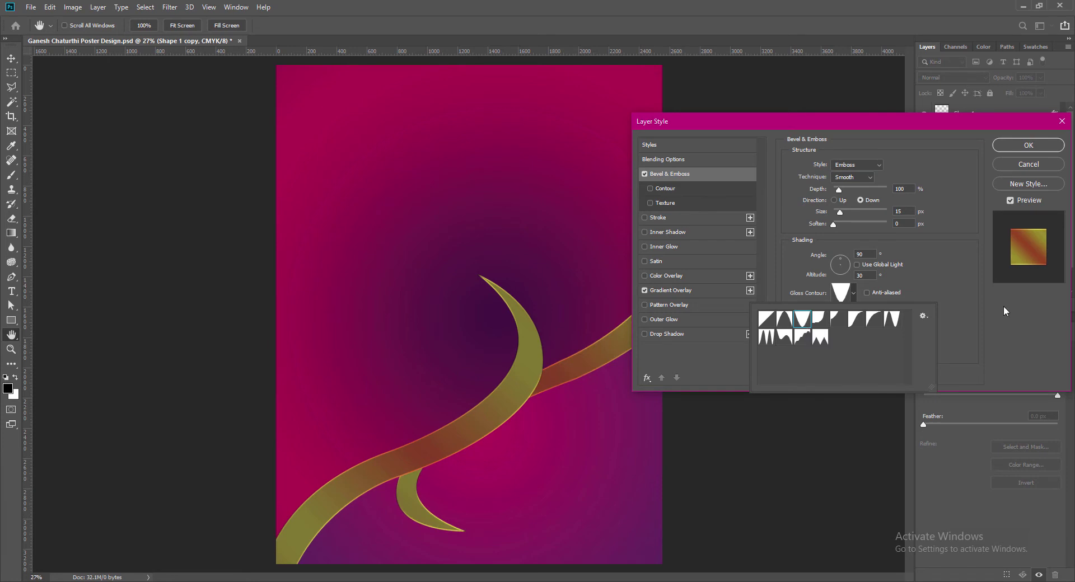
left_click(1029, 147)
left_click(1029, 147)
left_click(537, 369)
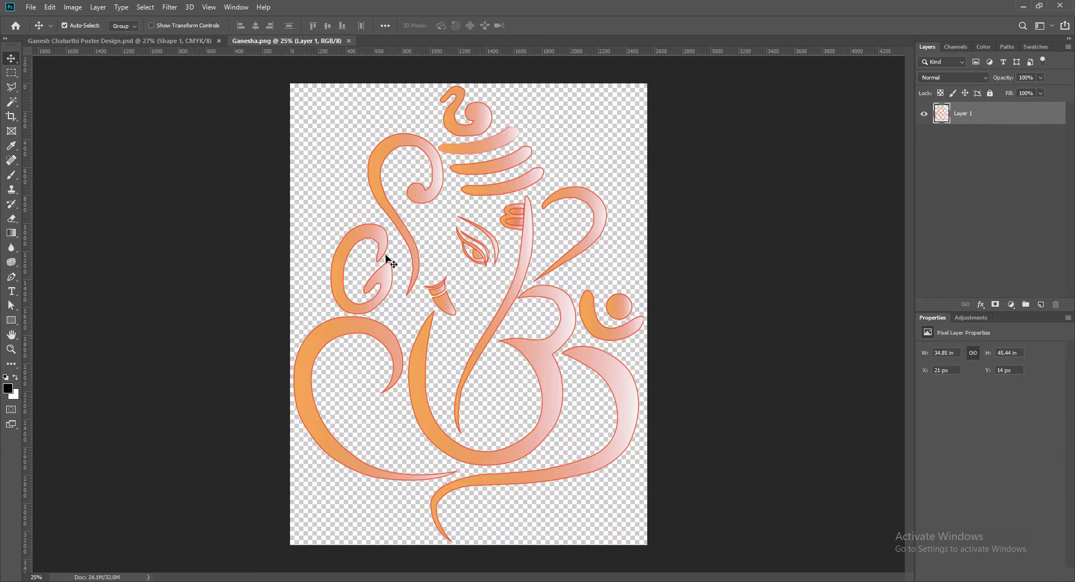
Step: Bring the Ganesha artwork in as Layer 1, scale it to about 6.1 × 7.95 in, and centre it near the top
left_click_drag(555, 412, 407, 198)
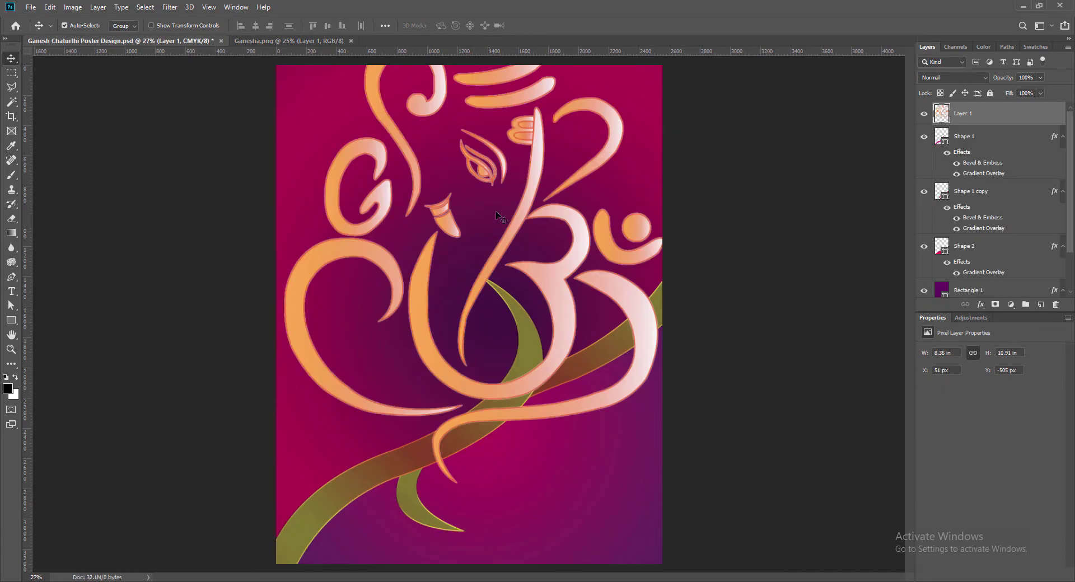
left_click_drag(523, 203, 515, 294)
key("ctrl+t")
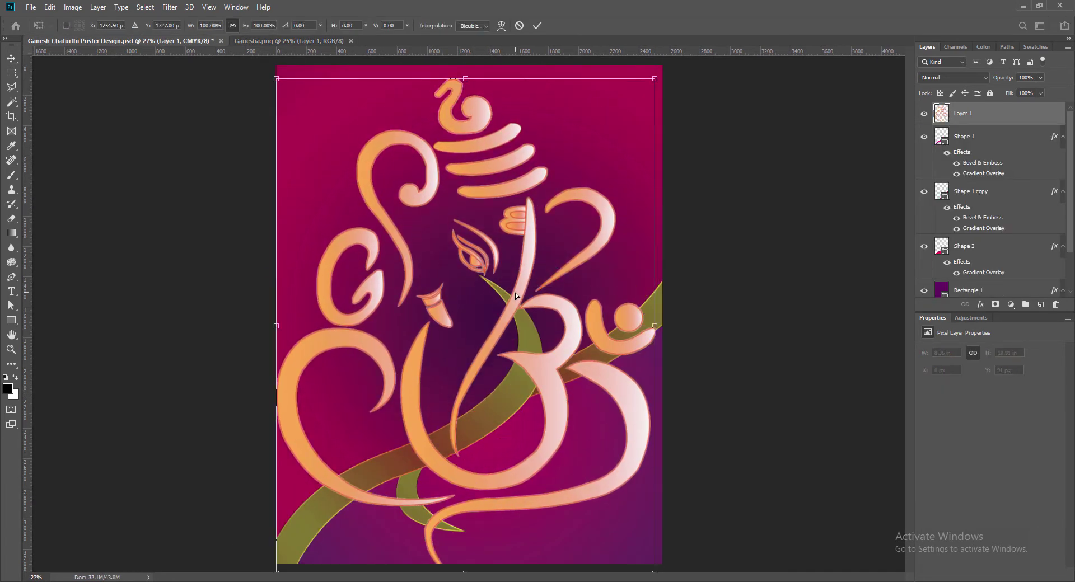
left_click_drag(277, 78, 379, 276)
left_click_drag(566, 383, 565, 291)
key("Return")
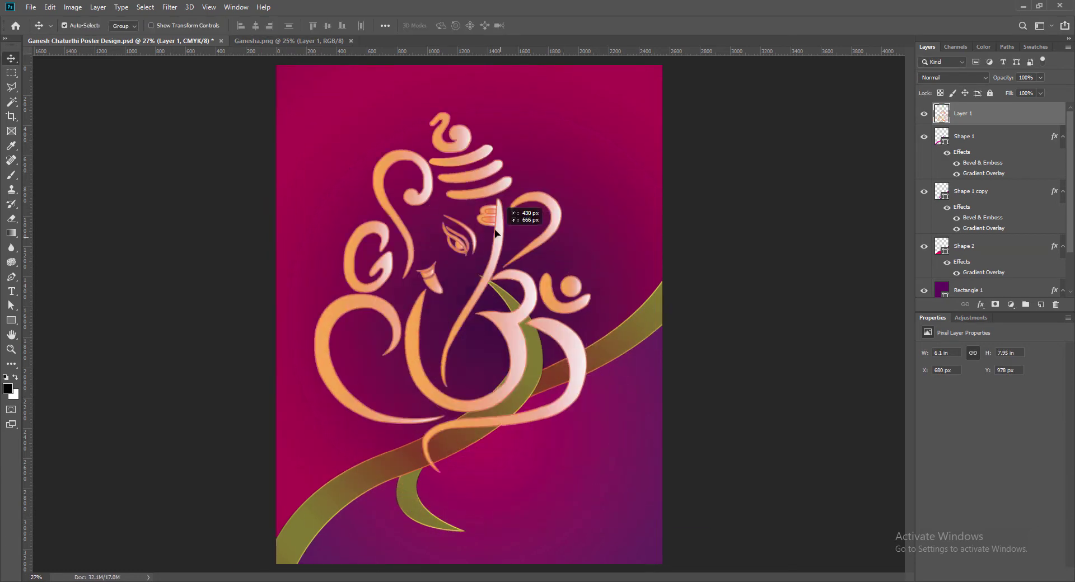
left_click_drag(565, 334, 489, 186)
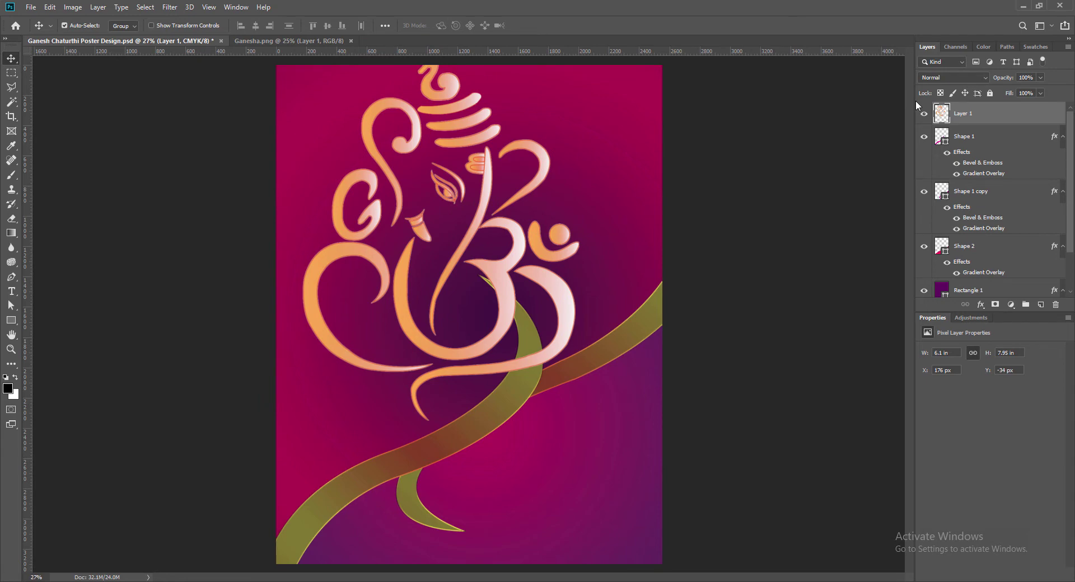
Step: Add a gradient overlay to the Ganesha layer with a -45° angle
right_click(941, 113)
left_click(948, 119)
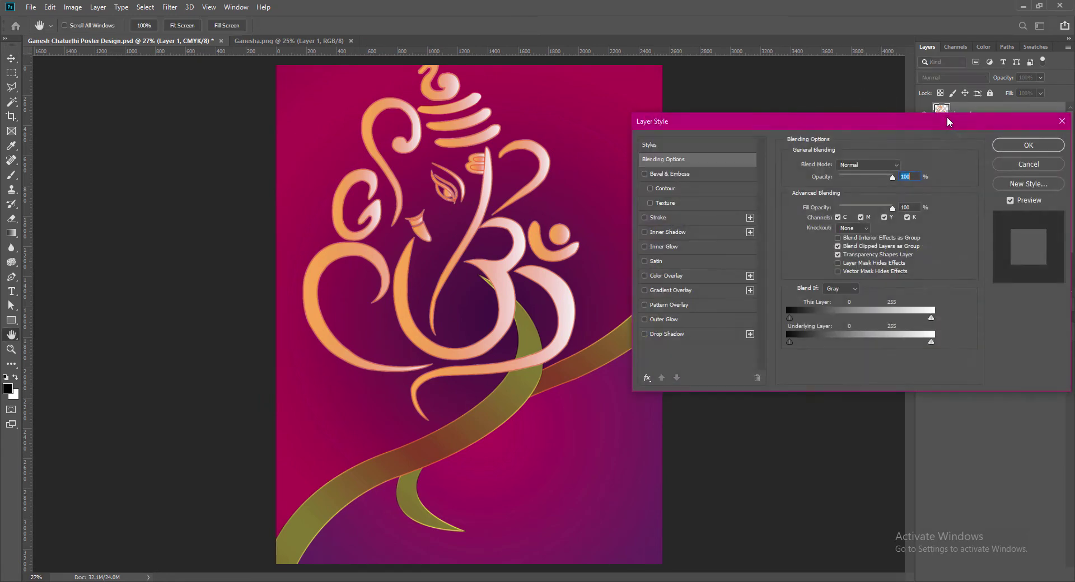
left_click(644, 291)
left_click(669, 290)
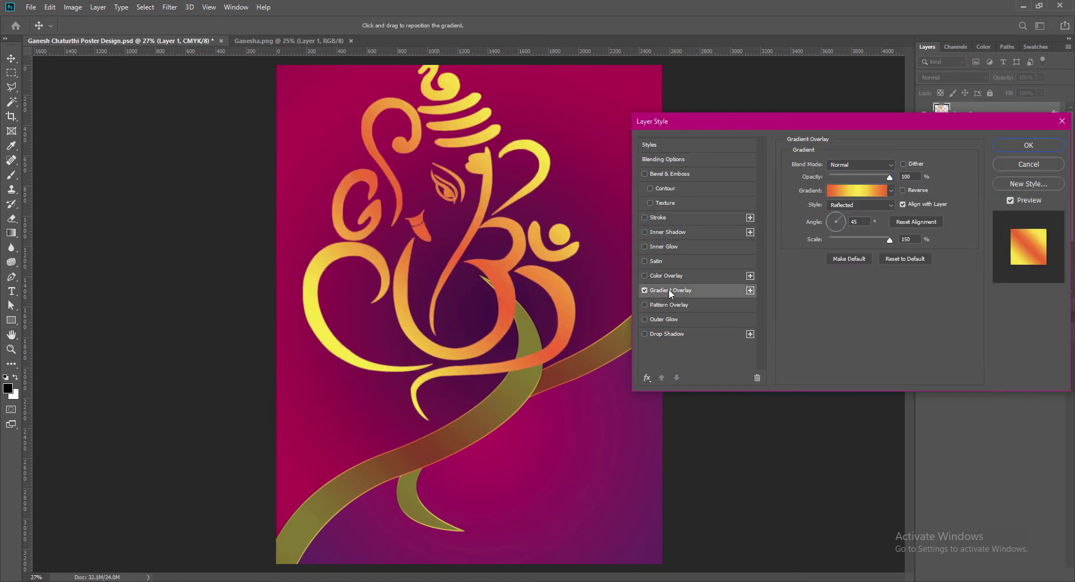
left_click(852, 222)
type("-")
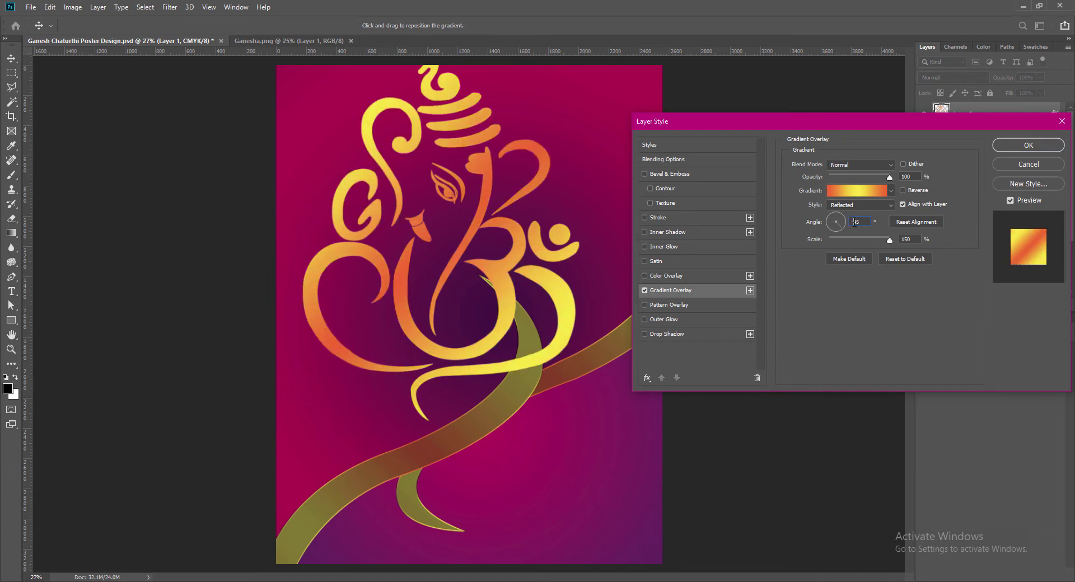
Step: Enable Bevel & Emboss on the Ganesha with Inner Bevel style and size 21
left_click(645, 174)
left_click(666, 175)
left_click(856, 165)
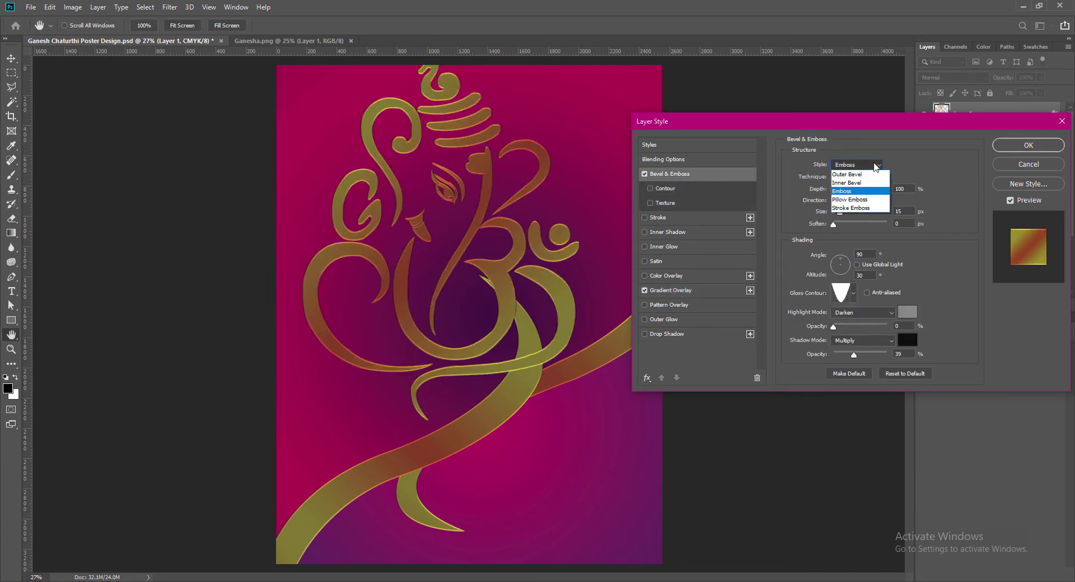
left_click(854, 176)
left_click(899, 212)
type("21")
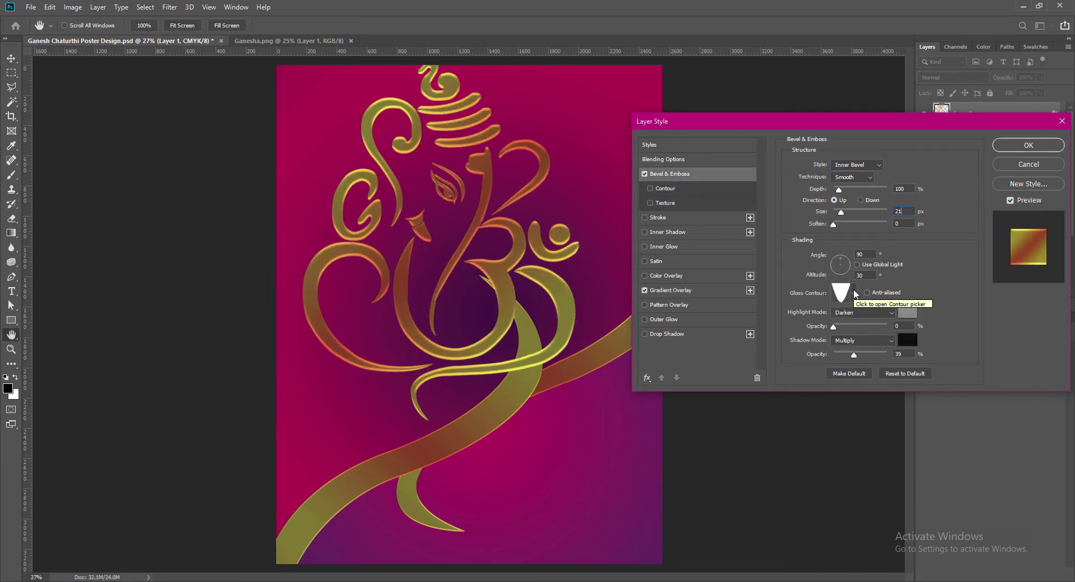
Step: Compare gloss contours and settle on Ring - Double for the bevel
left_click(854, 293)
left_click(767, 337)
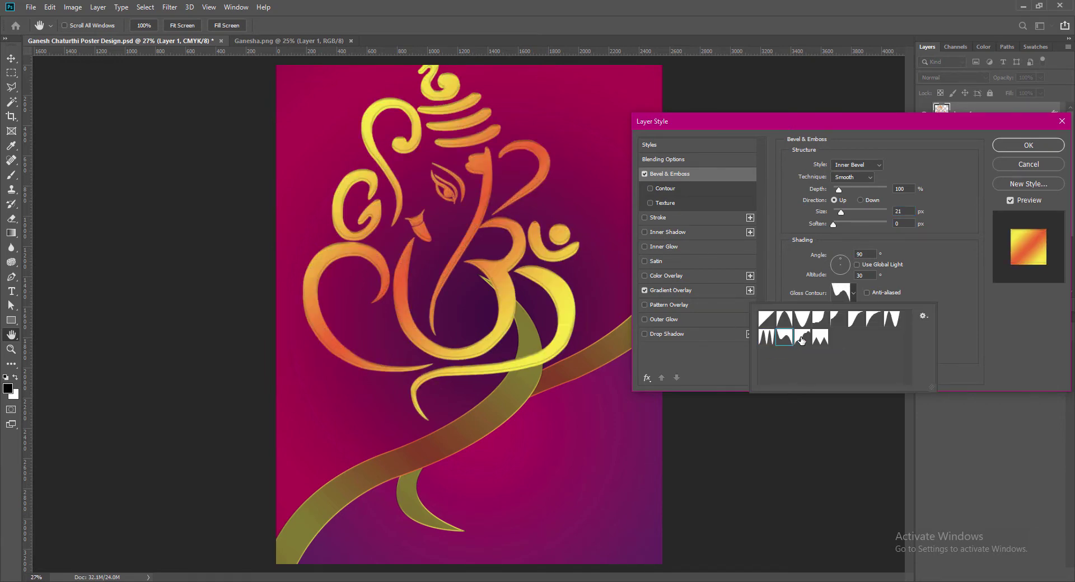
left_click(892, 319)
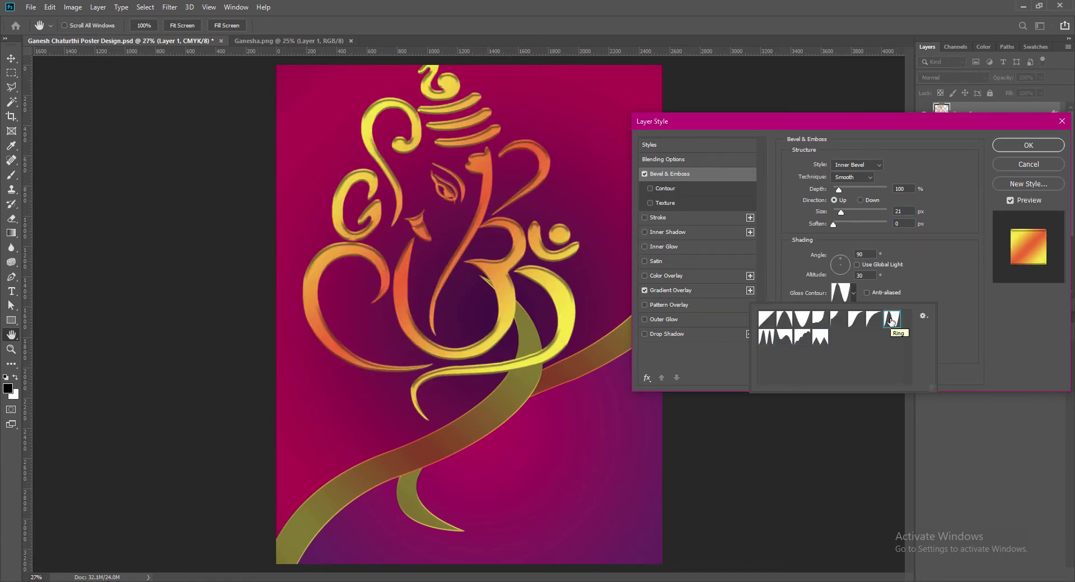
left_click(821, 320)
left_click(891, 320)
left_click(812, 337)
left_click(767, 337)
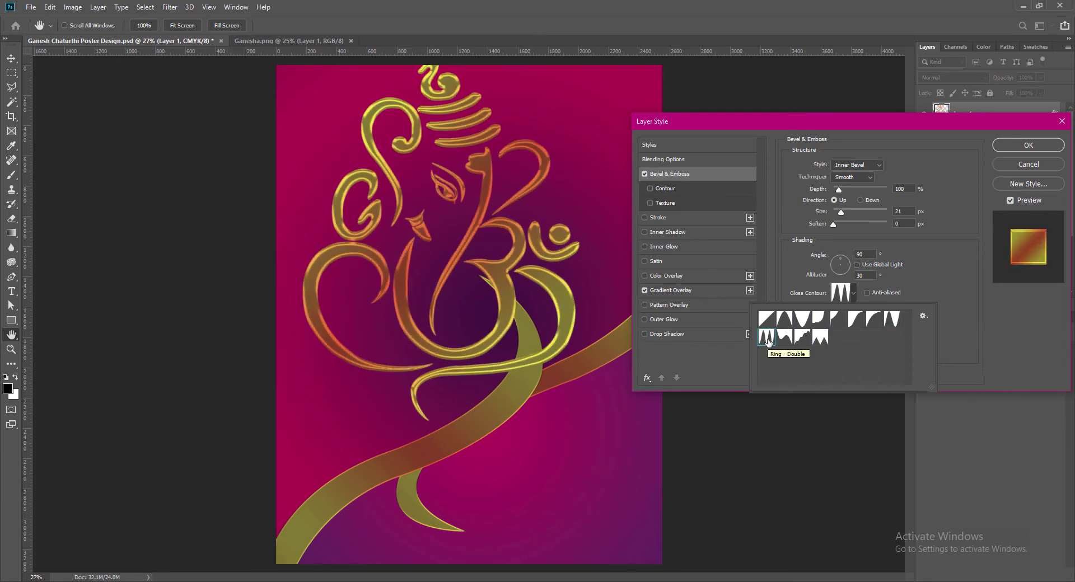
left_click(892, 319)
left_click(765, 338)
left_click(976, 320)
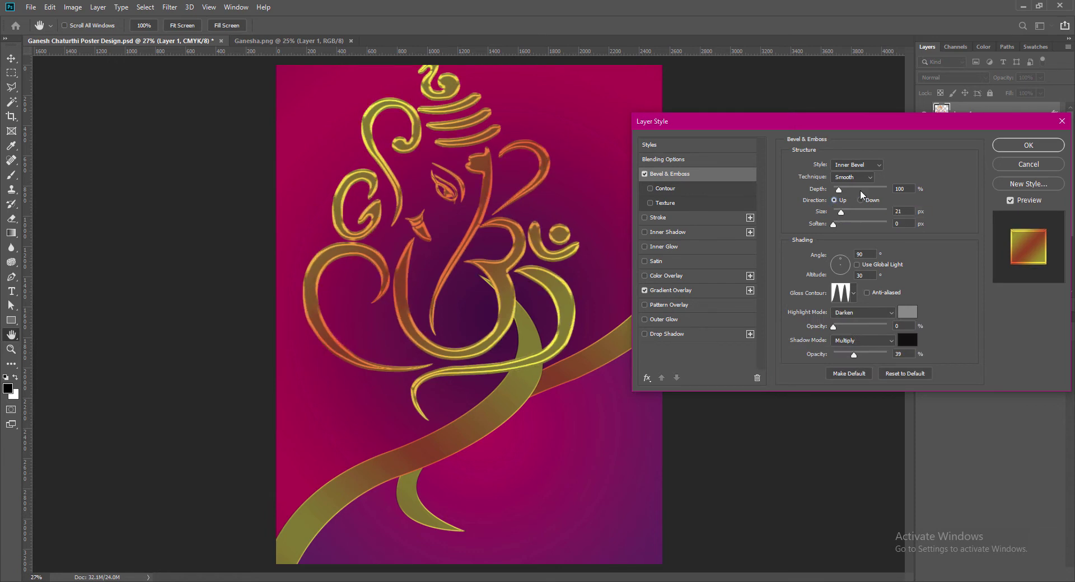
Step: Try other bevel styles, return to Inner Bevel, and lower shadow opacity to 33%
left_click(856, 165)
left_click(850, 195)
left_click(857, 165)
left_click(855, 185)
left_click_drag(854, 355, 844, 355)
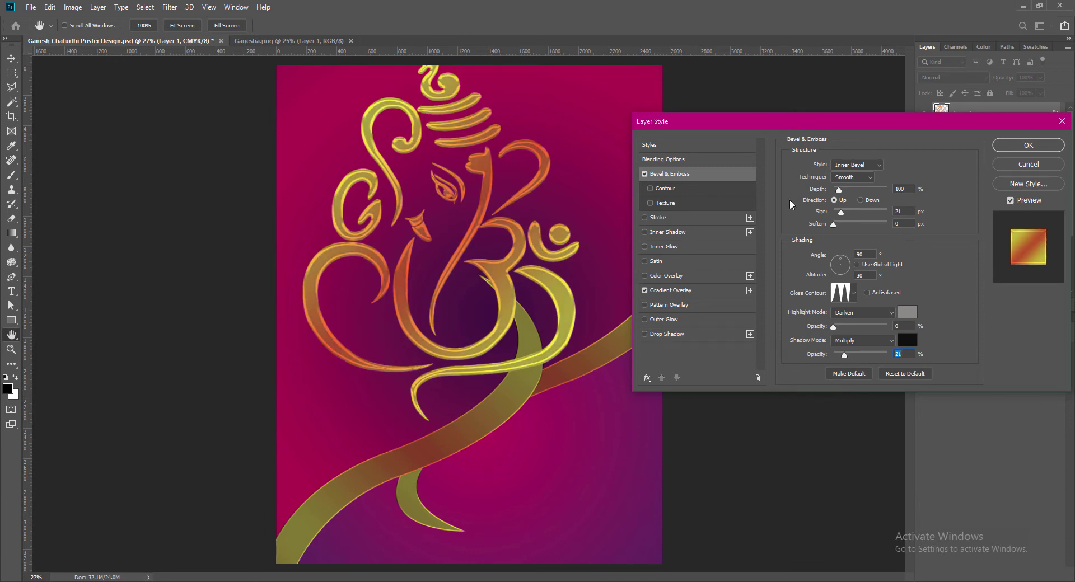
Step: Enable Outer Glow on the Ganesha with an orange sampled from the artwork
left_click(656, 320)
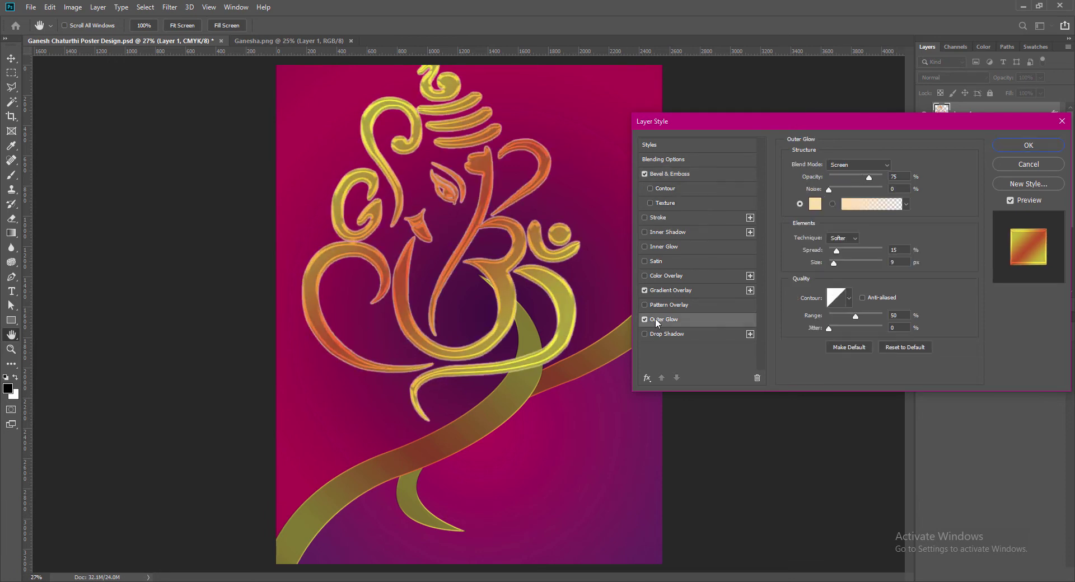
left_click(815, 203)
left_click(347, 197)
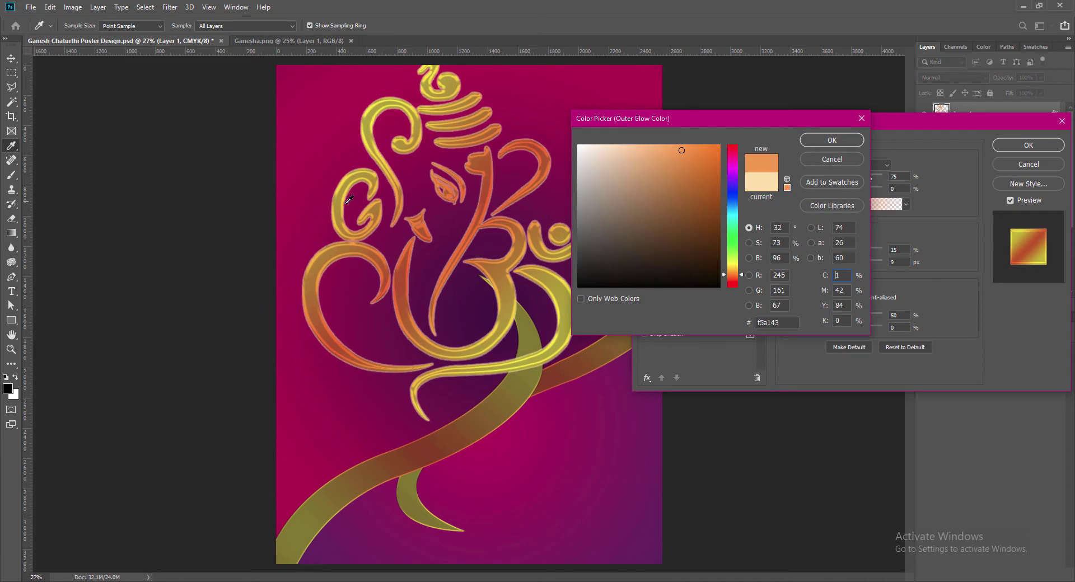
key("Return")
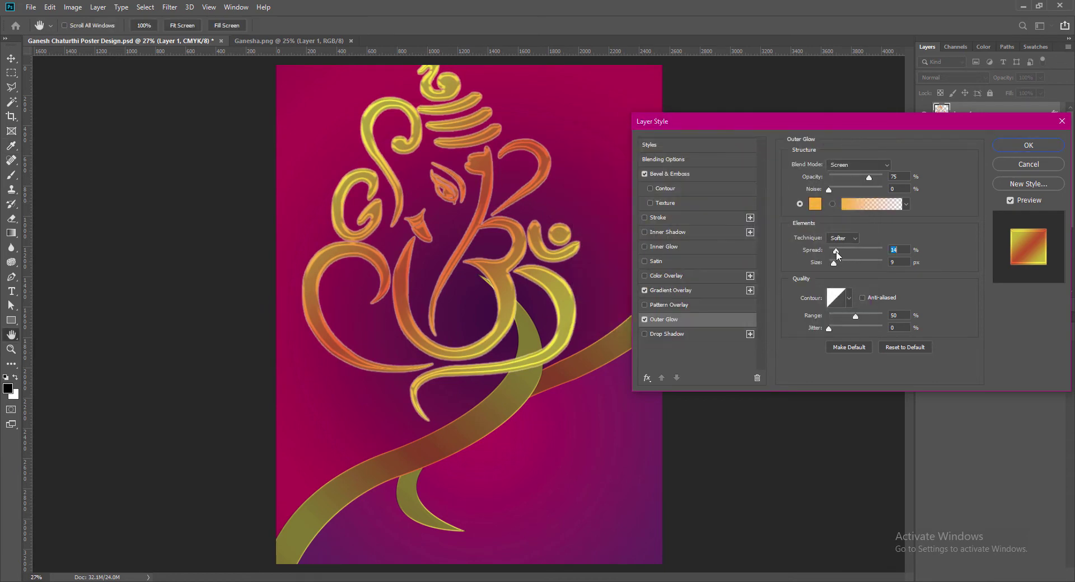
Step: Set the outer glow spread to 12% and size to 33 px
mouse_move(847, 256)
left_mouse_down()
mouse_move(835, 251)
mouse_move(840, 263)
left_mouse_up()
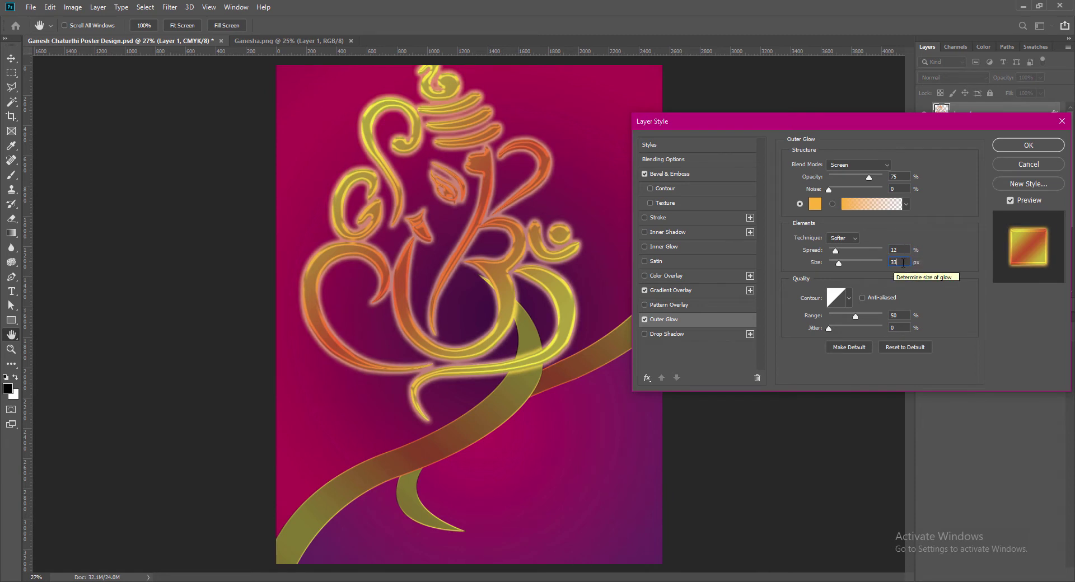
type("21")
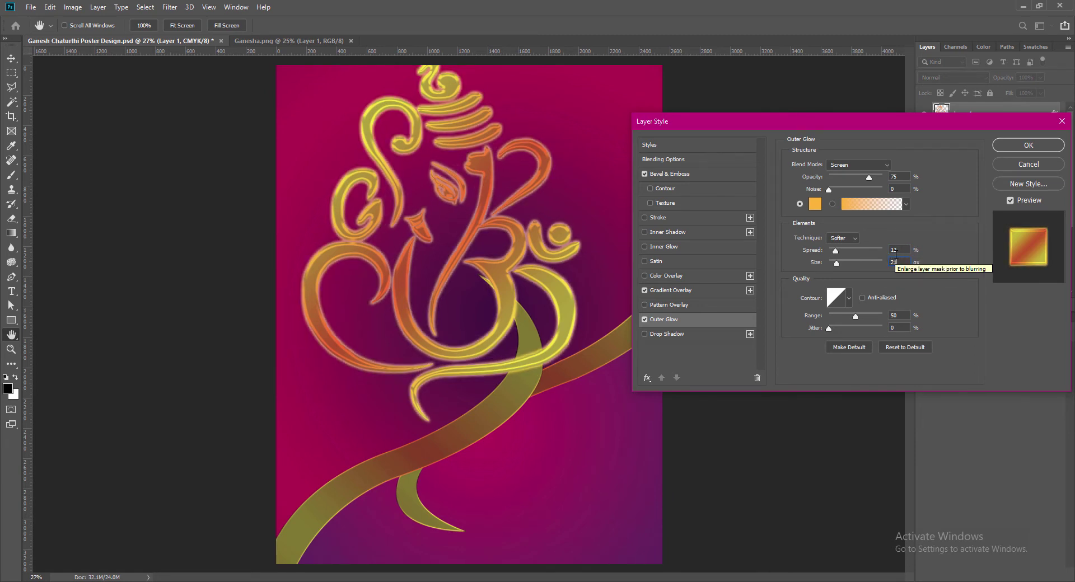
mouse_move(837, 263)
left_mouse_down()
mouse_move(858, 263)
mouse_move(842, 268)
left_mouse_up()
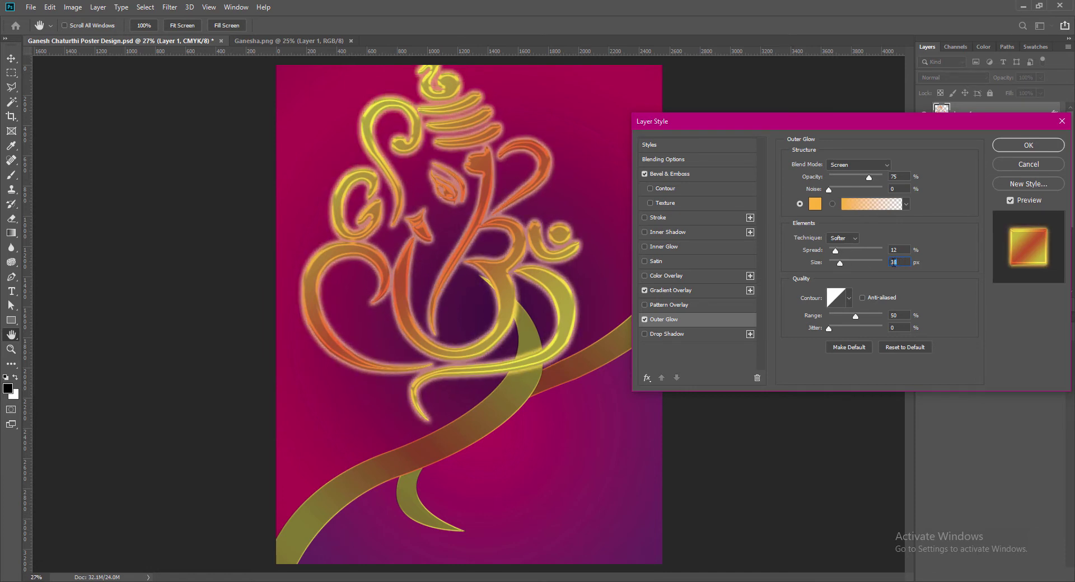
left_click_drag(835, 251, 840, 251)
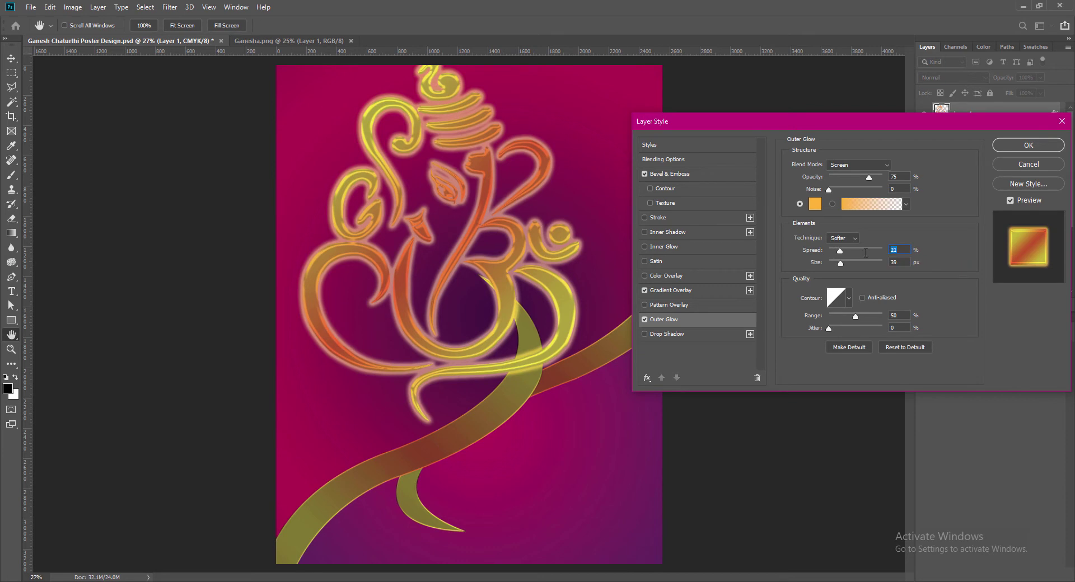
type("9")
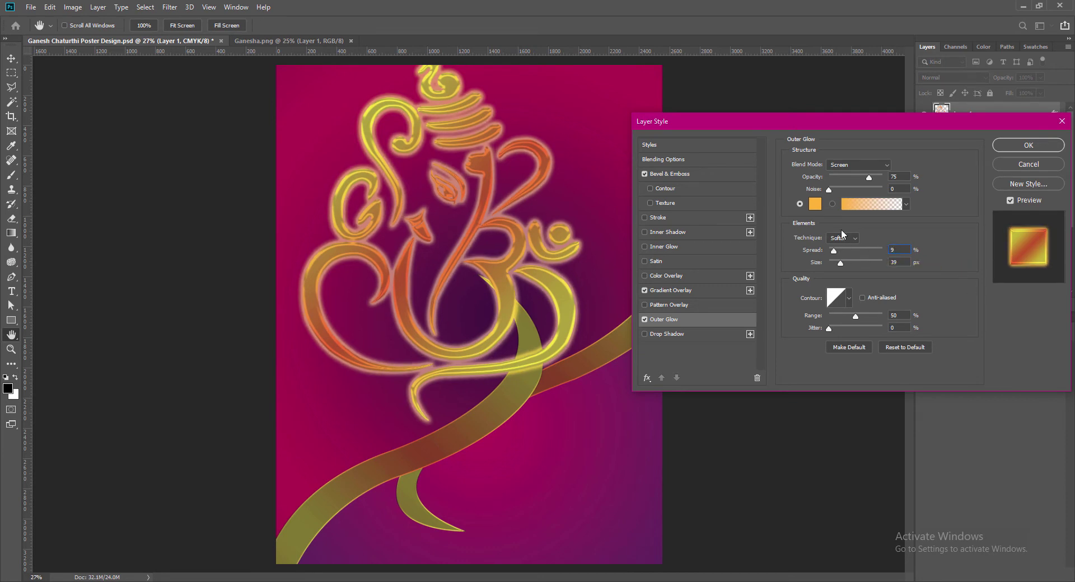
left_click_drag(834, 251, 838, 264)
Step: Apply the glow, then scale the Ganesha down and move it toward the top
left_click(1028, 145)
key("ctrl+t")
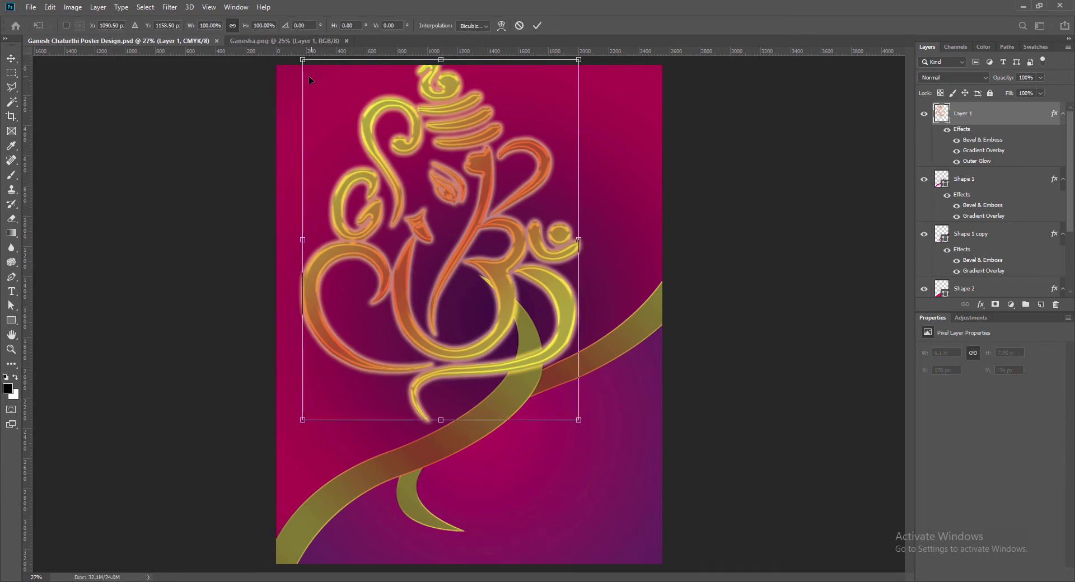
left_click_drag(324, 96, 367, 145)
left_click_drag(498, 230, 498, 150)
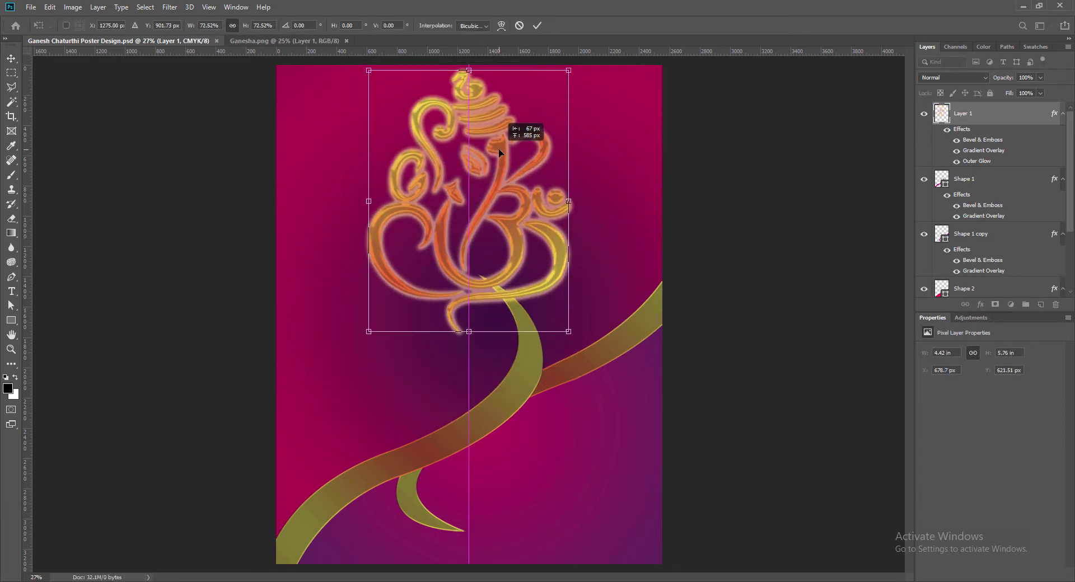
key("Return")
Step: Replace the Ganesha's outer glow with an orange stroke and save the poster
double_click(943, 112)
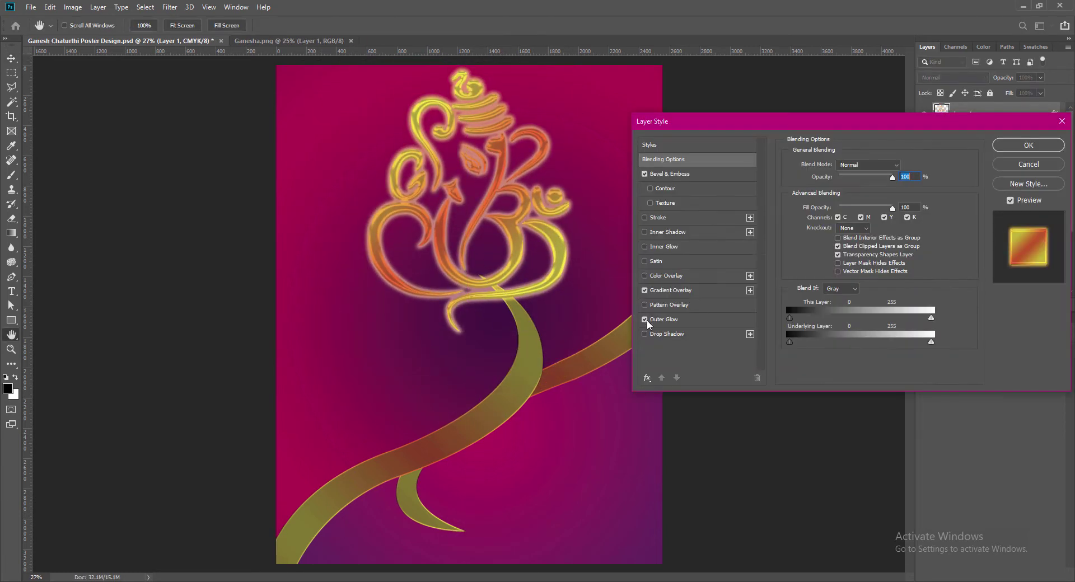
left_click(645, 319)
left_click(658, 218)
left_click(814, 245)
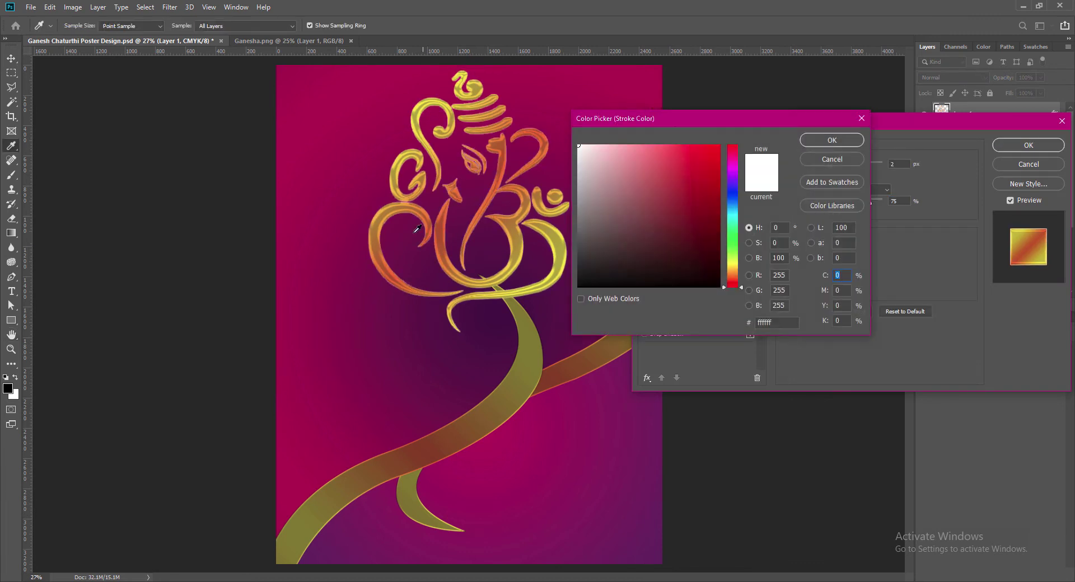
left_click(704, 149)
left_click(825, 140)
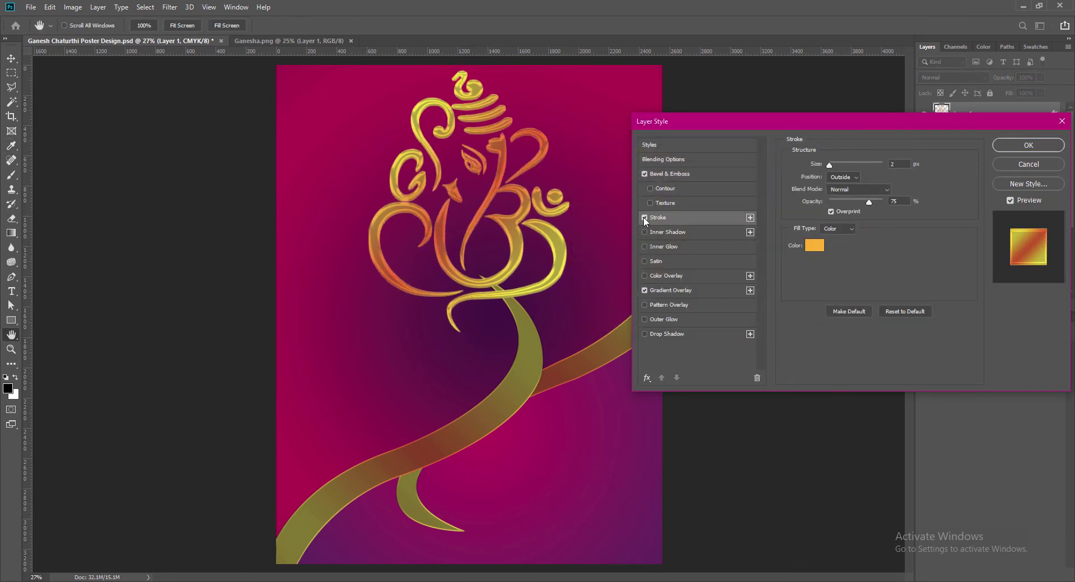
left_click(899, 164)
type("1")
left_click(1018, 146)
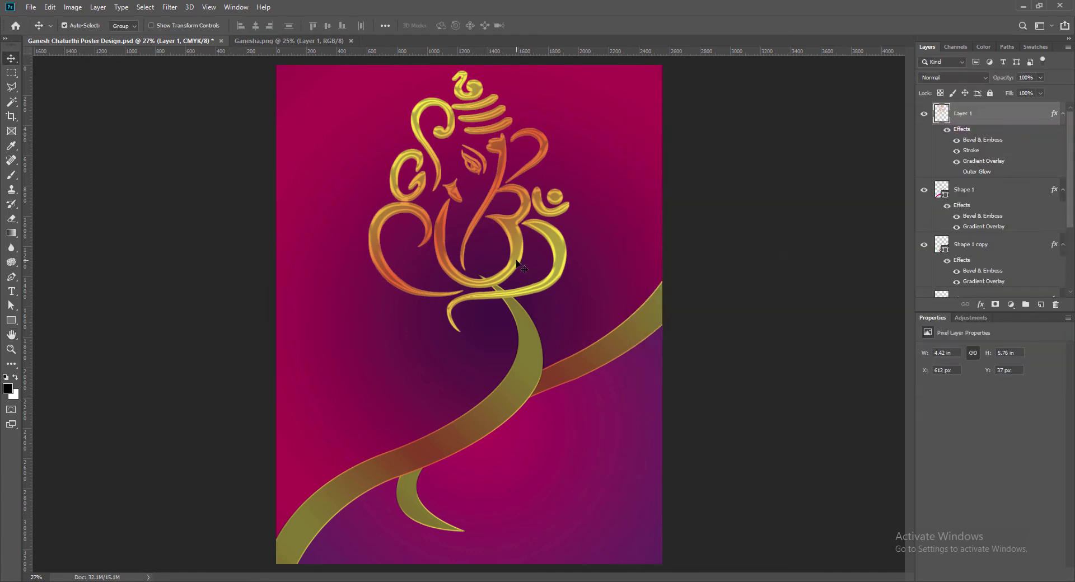
key("ctrl+s")
Step: Shrink the Ganesha to about 81% and move it to the poster's upper left
key("ctrl+t")
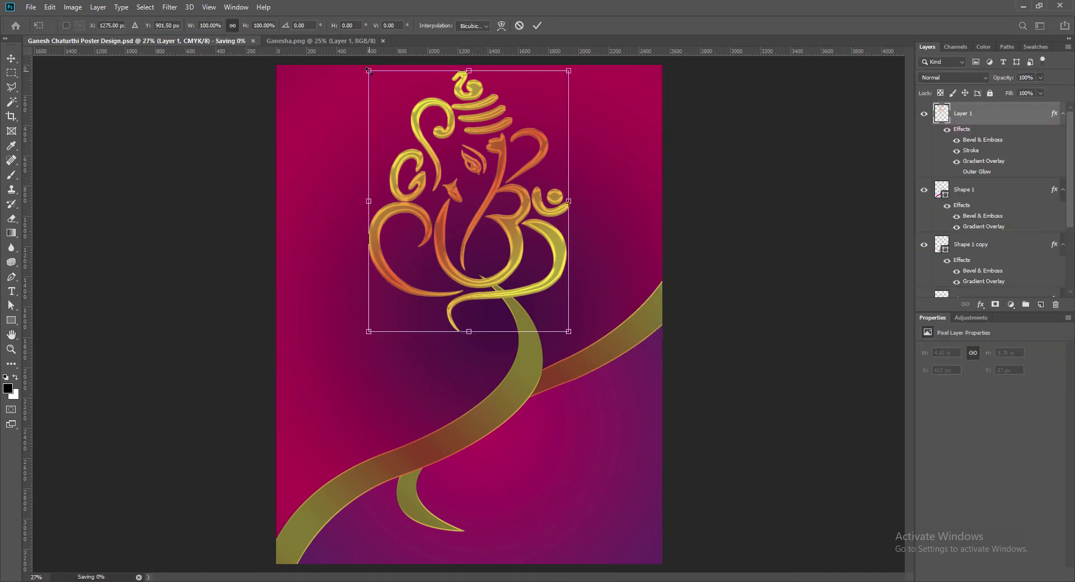
left_click_drag(369, 71, 408, 120)
left_click_drag(528, 264, 509, 225)
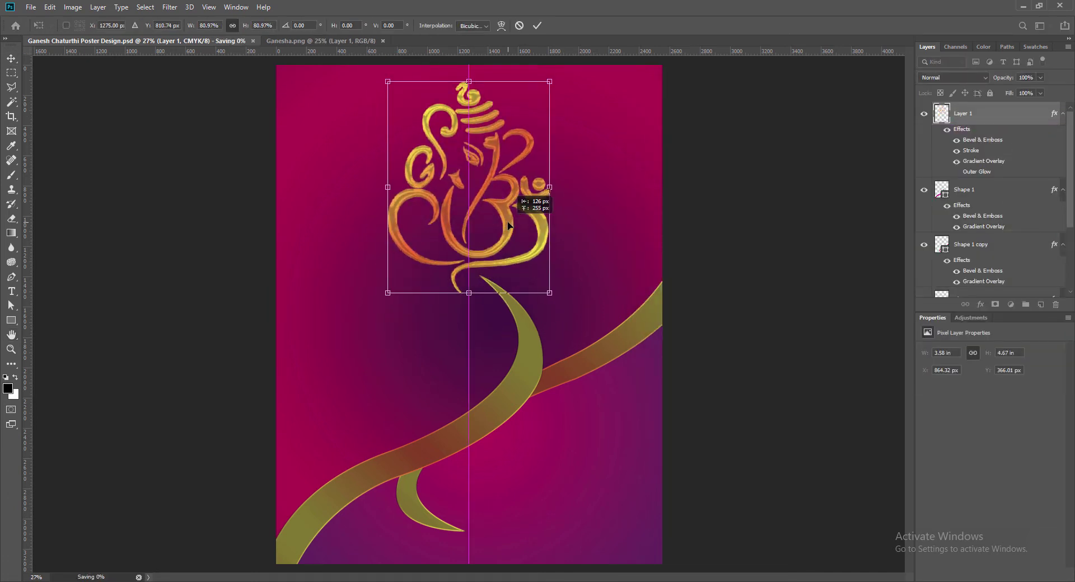
key("Return")
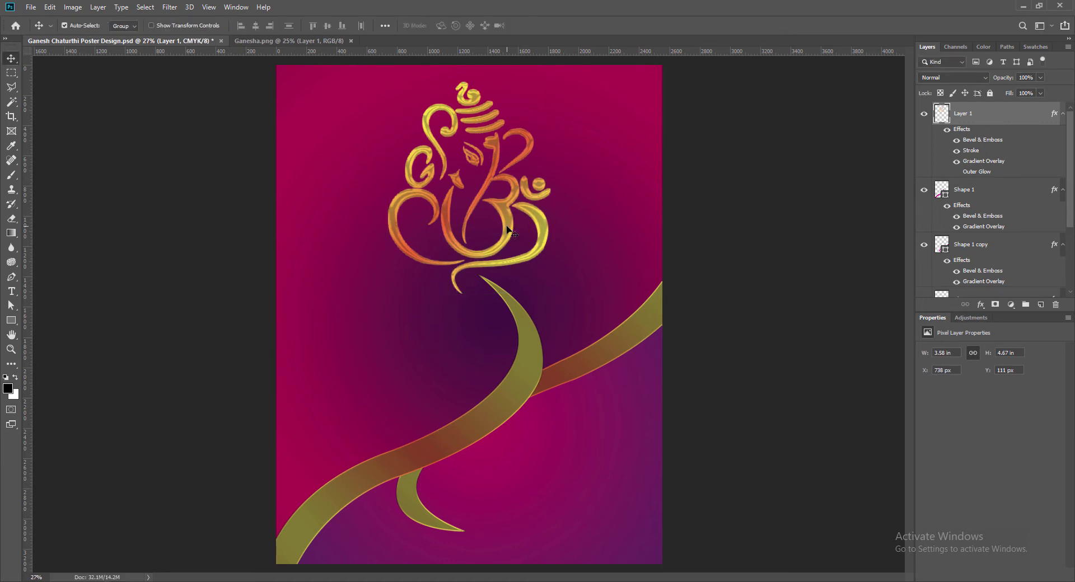
left_click_drag(507, 229, 606, 230)
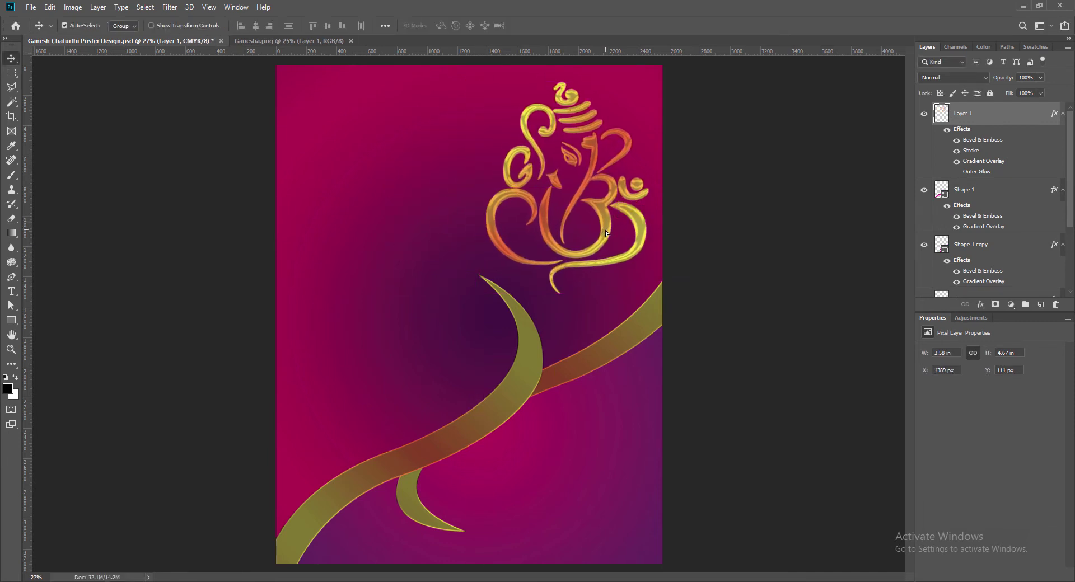
left_click_drag(606, 230, 410, 242)
Step: Enlarge the Ganesha by about 118% and more, and shift it lower on the poster
key("ctrl+t")
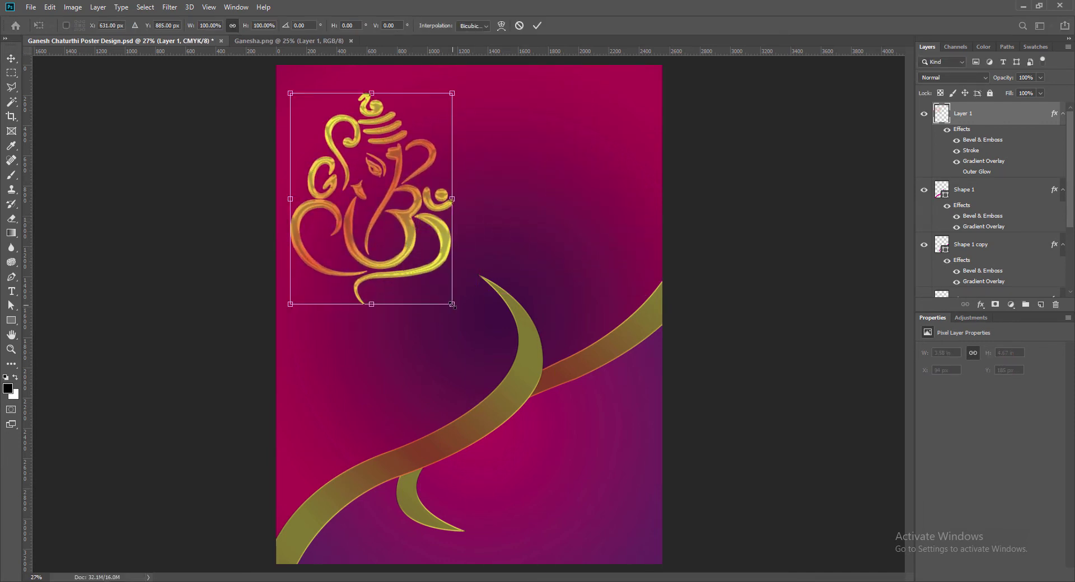
left_click_drag(454, 304, 481, 343)
key("Return")
left_click_drag(430, 250, 438, 251)
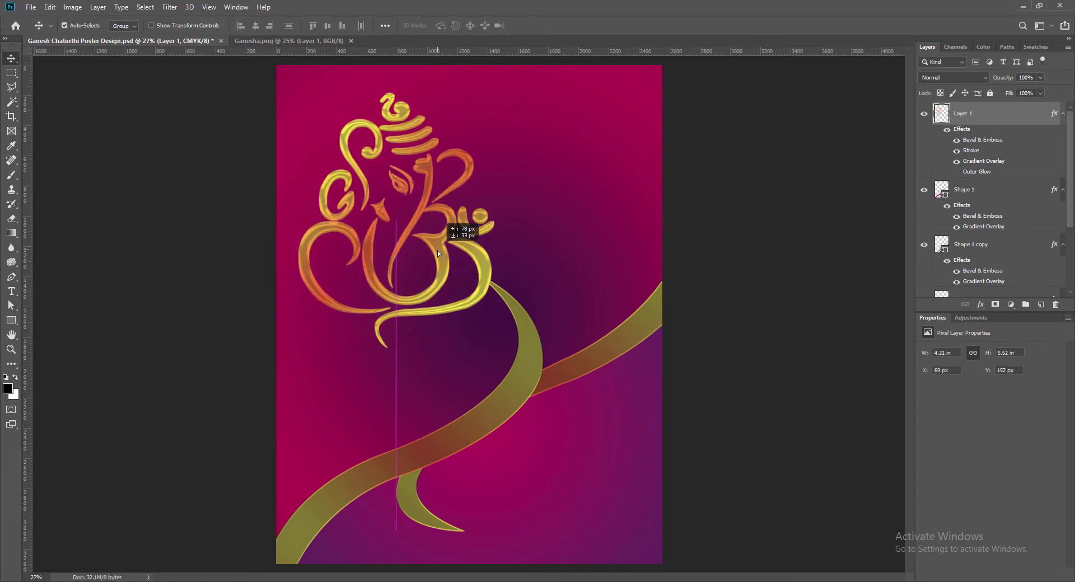
key("ctrl+t")
left_click_drag(298, 93, 283, 72)
key("Return")
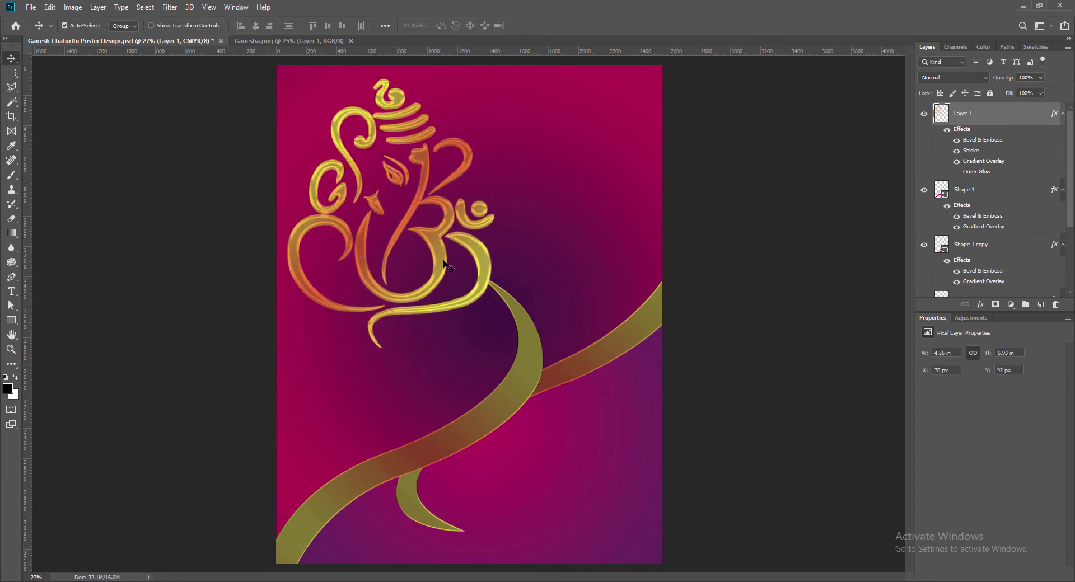
left_click_drag(479, 249, 488, 291)
Step: Scale the Ganesha up slightly, nudge it down-left to 4.96 × 6.47 in, and save
key("ctrl+t")
left_click_drag(507, 115, 529, 86)
key("Return")
left_click_drag(512, 285, 502, 298)
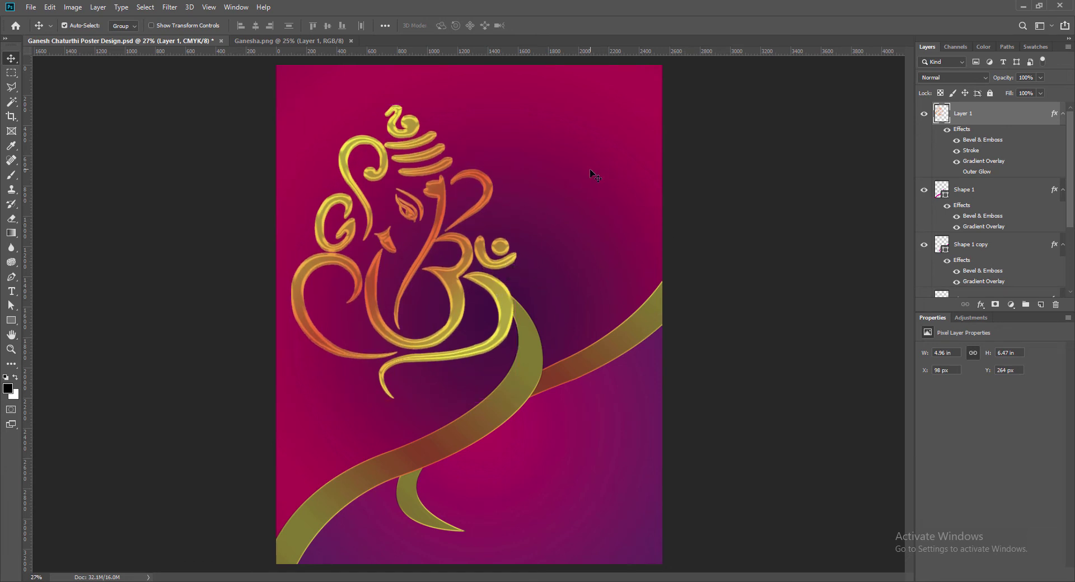
key("ctrl+s")
Step: On a new layer, draw a sun custom shape right of the Ganesha's head
left_click(1041, 304)
right_click(11, 320)
left_click(62, 376)
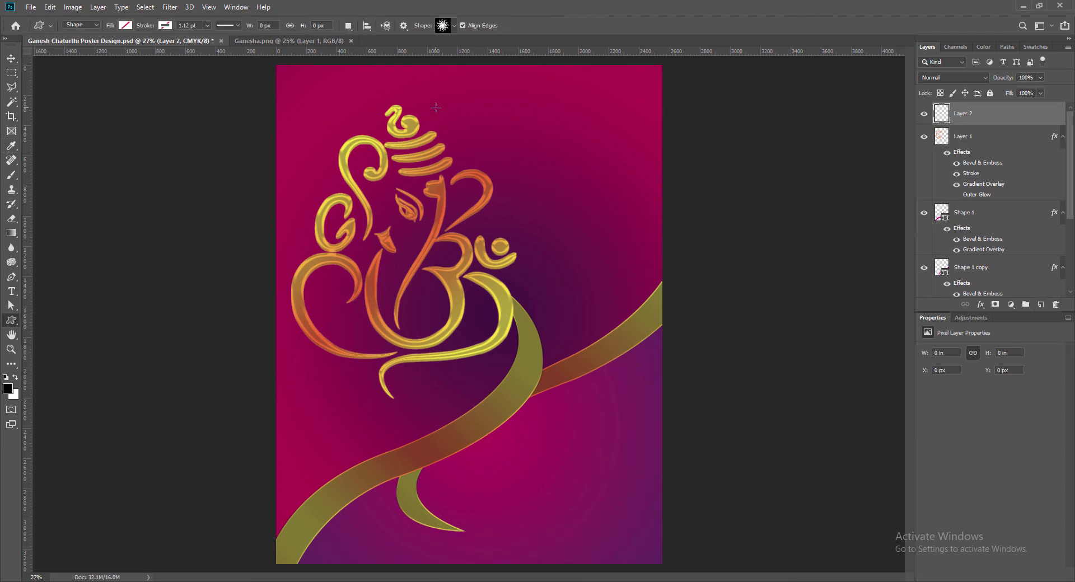
left_click(445, 27)
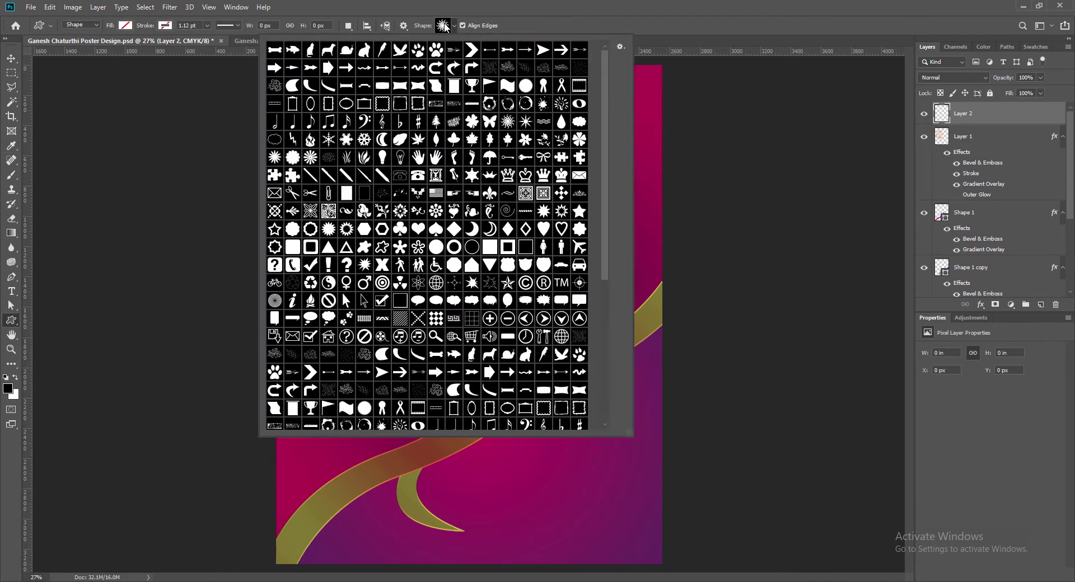
key("Escape")
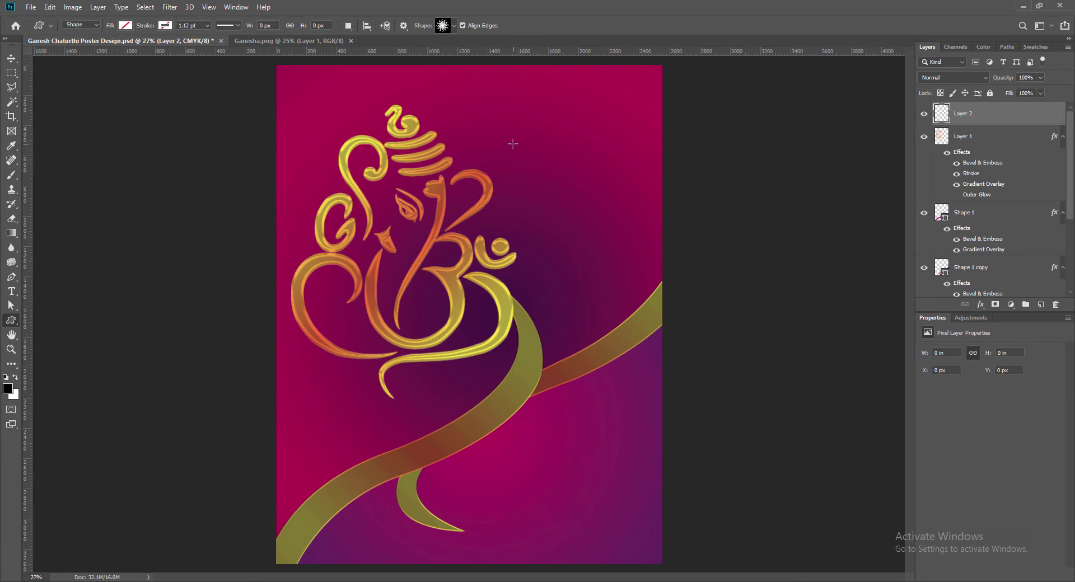
left_click_drag(513, 144, 666, 421)
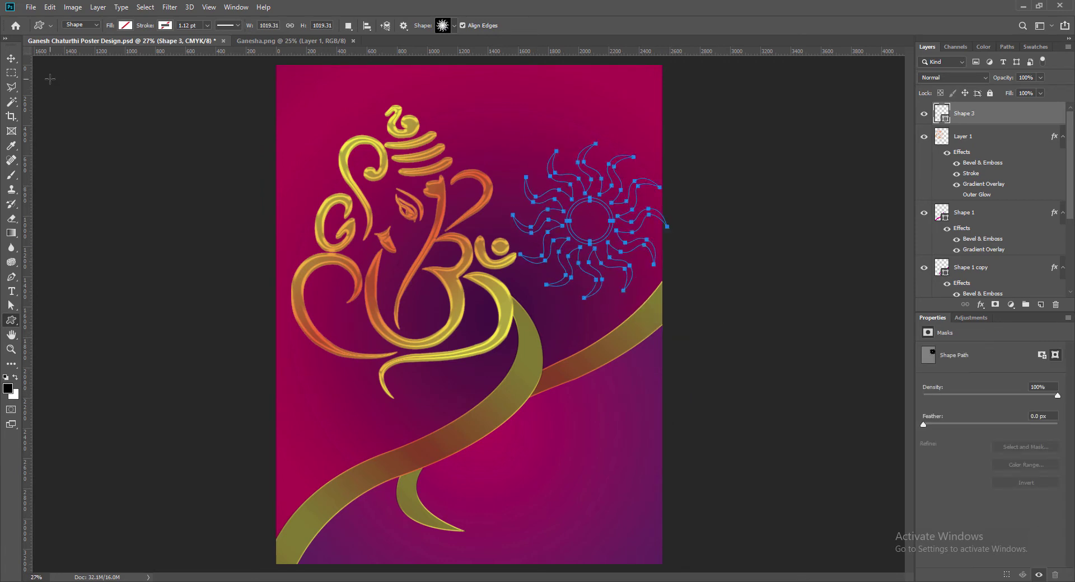
Step: Fill the sun shape with yellow and nudge it slightly left
left_click(125, 25)
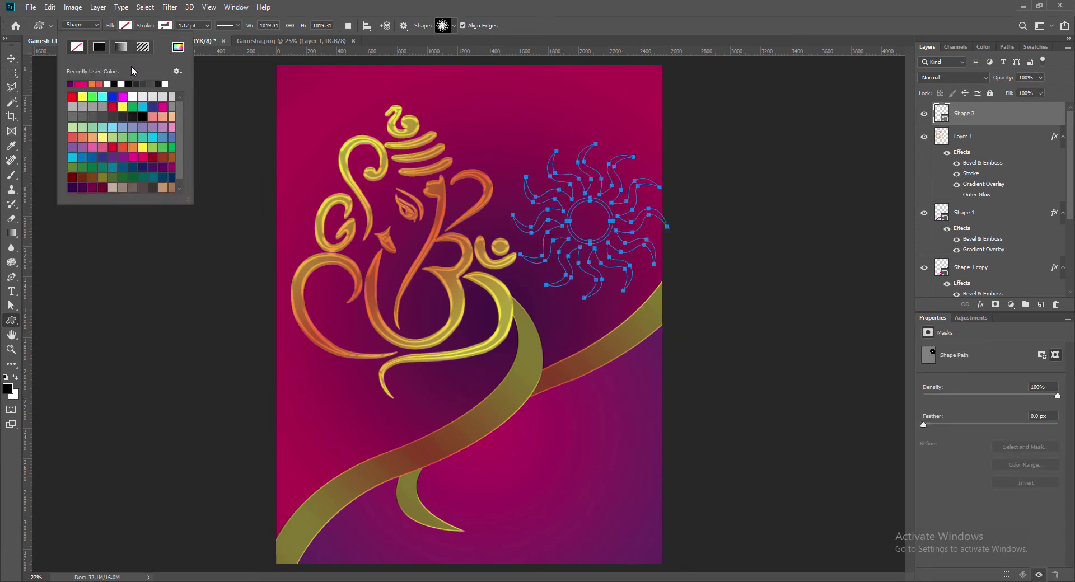
left_click(143, 147)
left_click(353, 6)
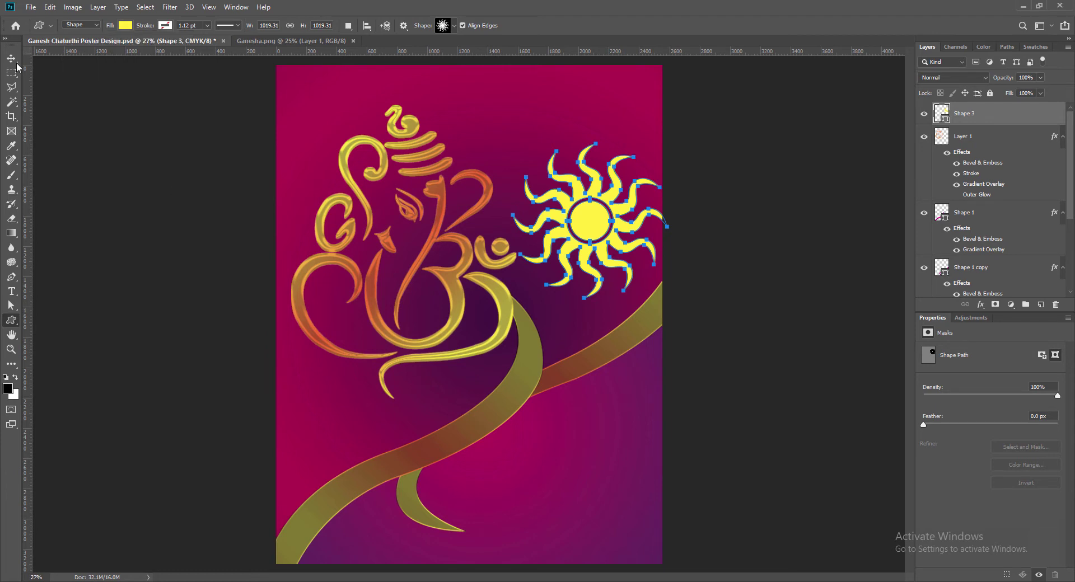
key("v")
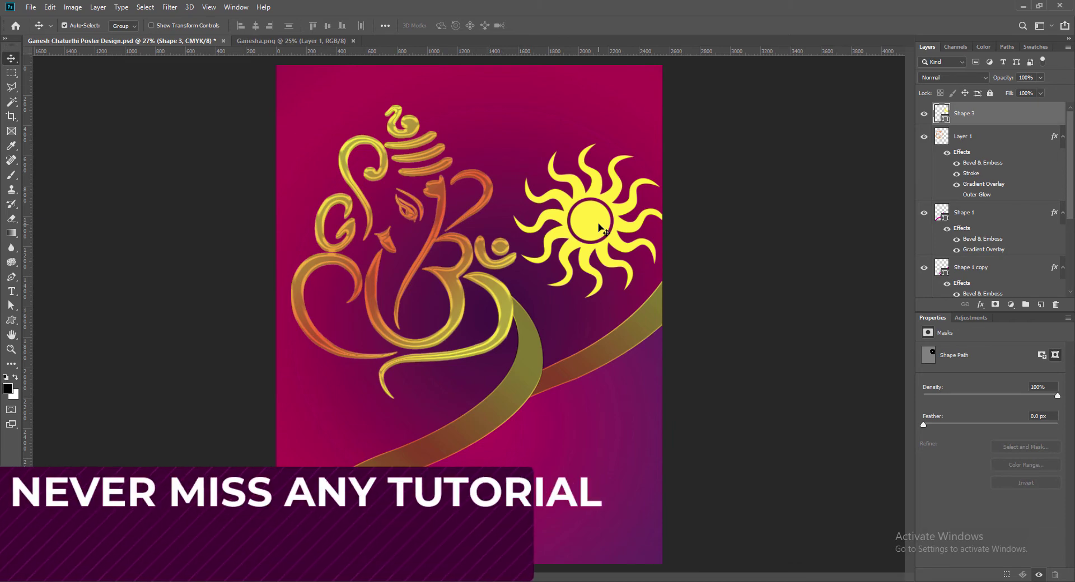
left_click_drag(601, 227, 597, 227)
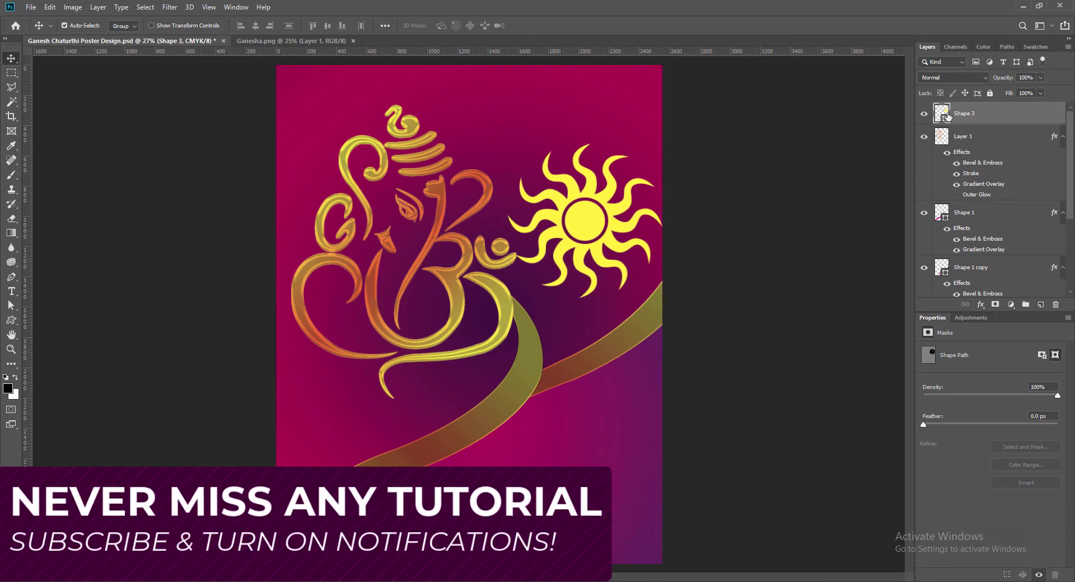
Step: Apply a reflected orange-yellow Gradient Overlay at 95° to the Shape 3 sun
double_click(1003, 113)
left_click(646, 290)
left_click(666, 290)
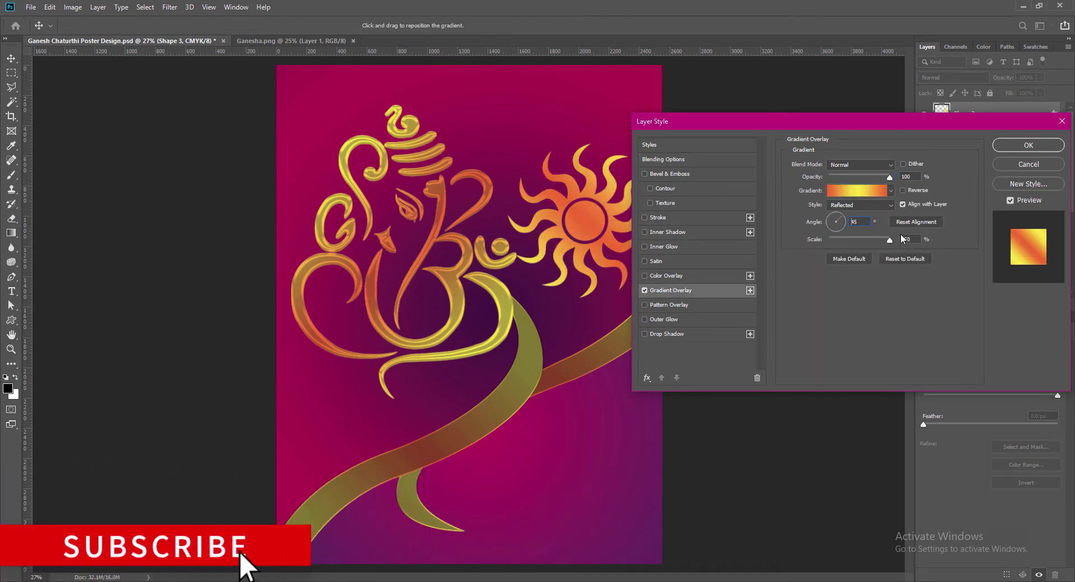
left_click(1028, 145)
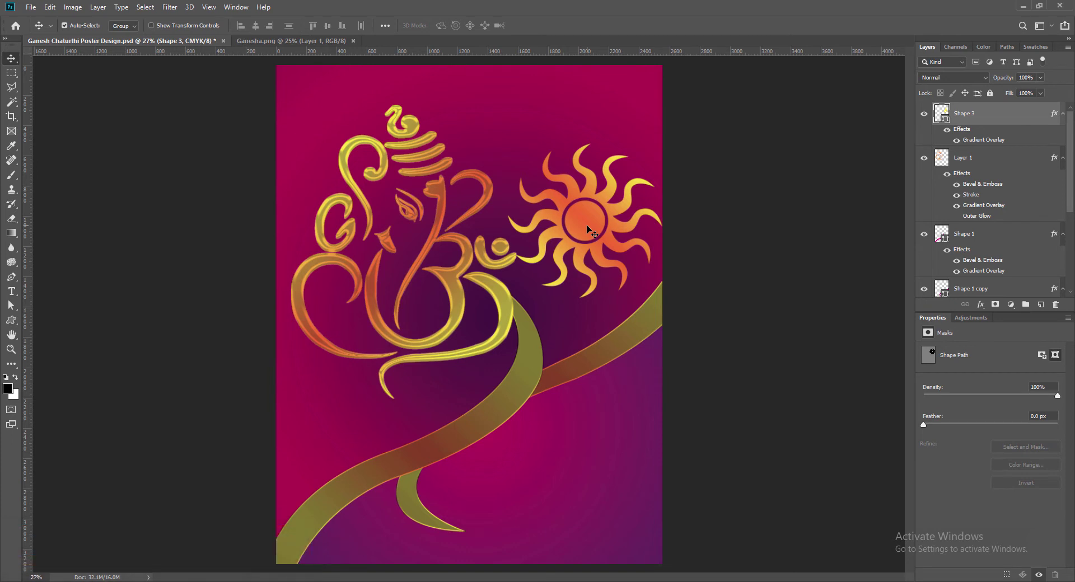
Step: Duplicate the sun as Shape 3 copy and rotate the copy about 14°
key("ctrl+alt+t")
left_click_drag(688, 246, 754, 266)
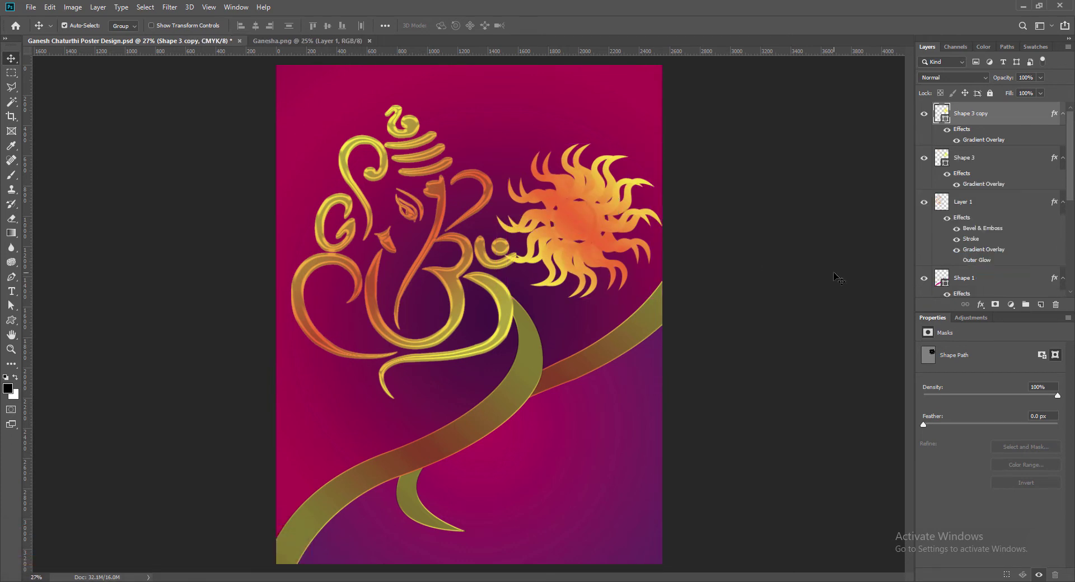
key("ctrl+t")
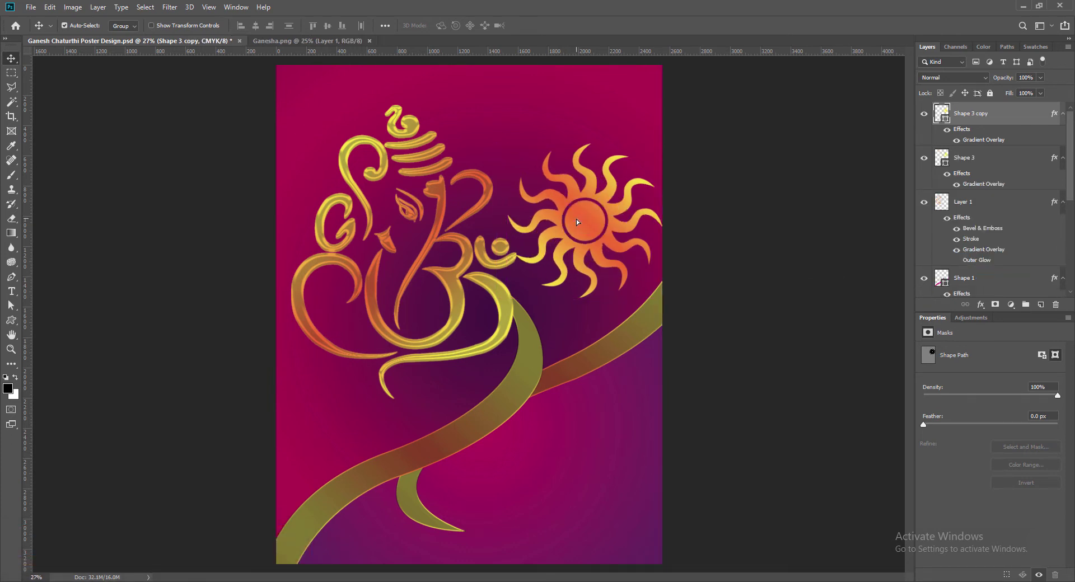
left_click_drag(500, 136, 522, 118)
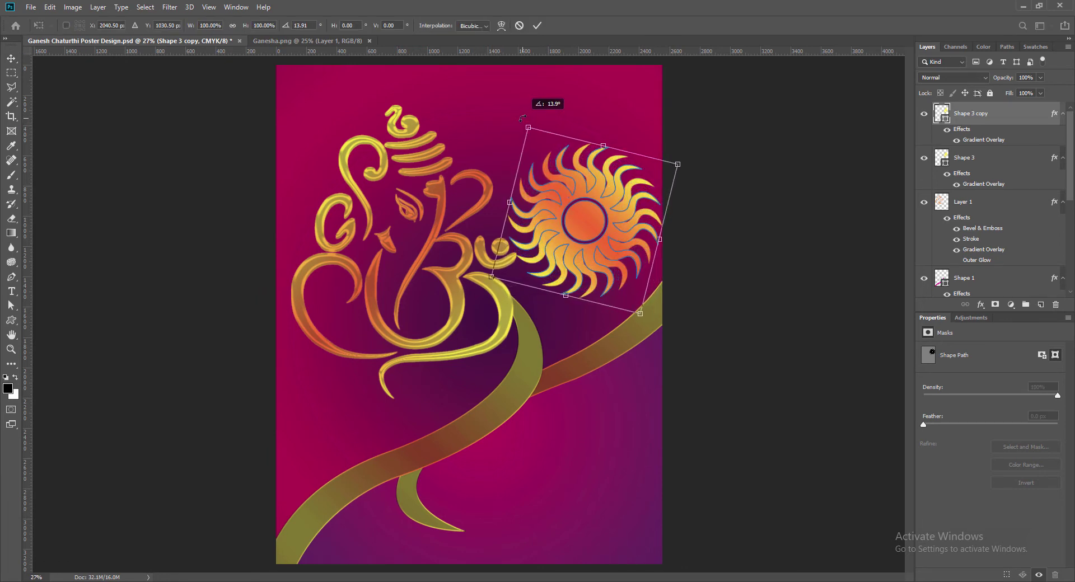
key("Return")
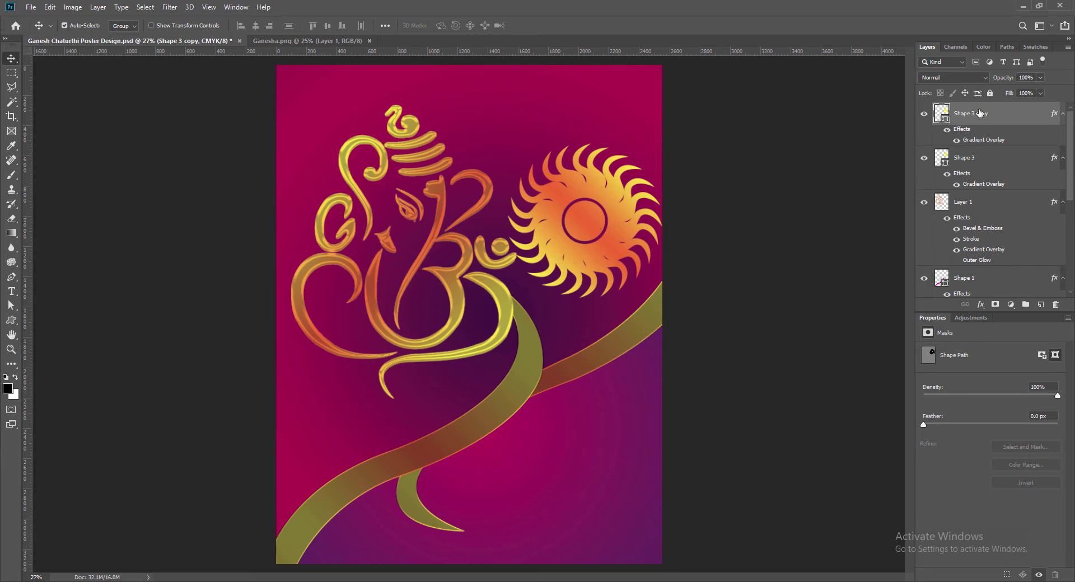
Step: Reorder the two sun layers and toggle their visibility to compare them
left_click_drag(980, 113, 983, 195)
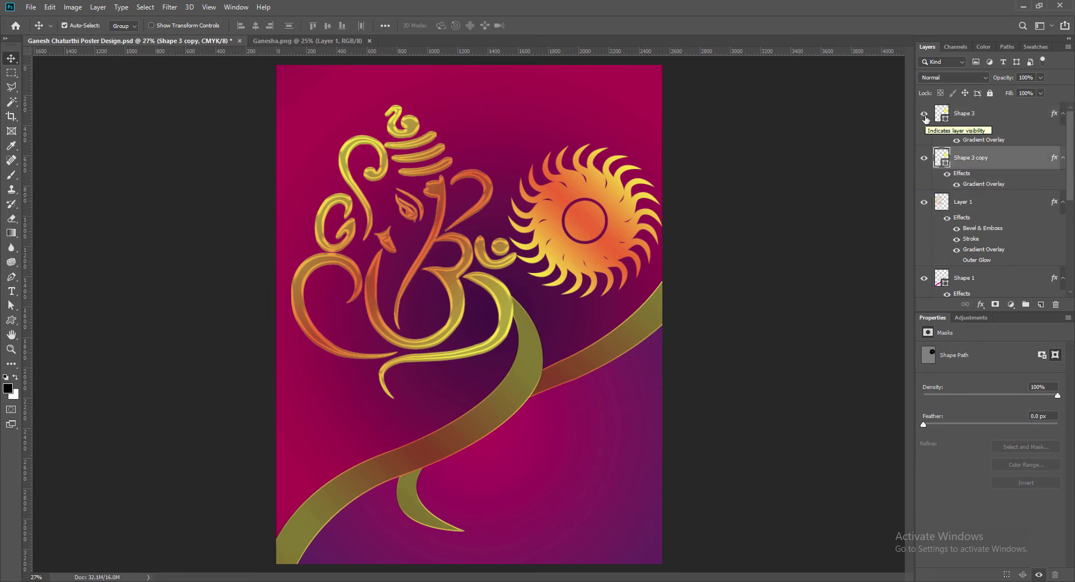
left_click_drag(972, 113, 973, 198)
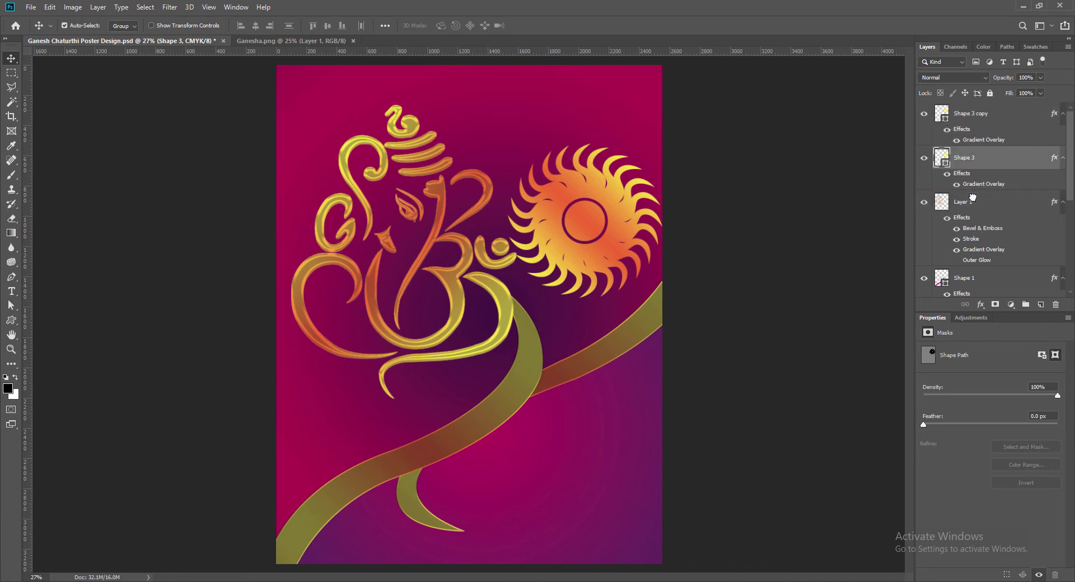
left_click(924, 160)
left_click(924, 160)
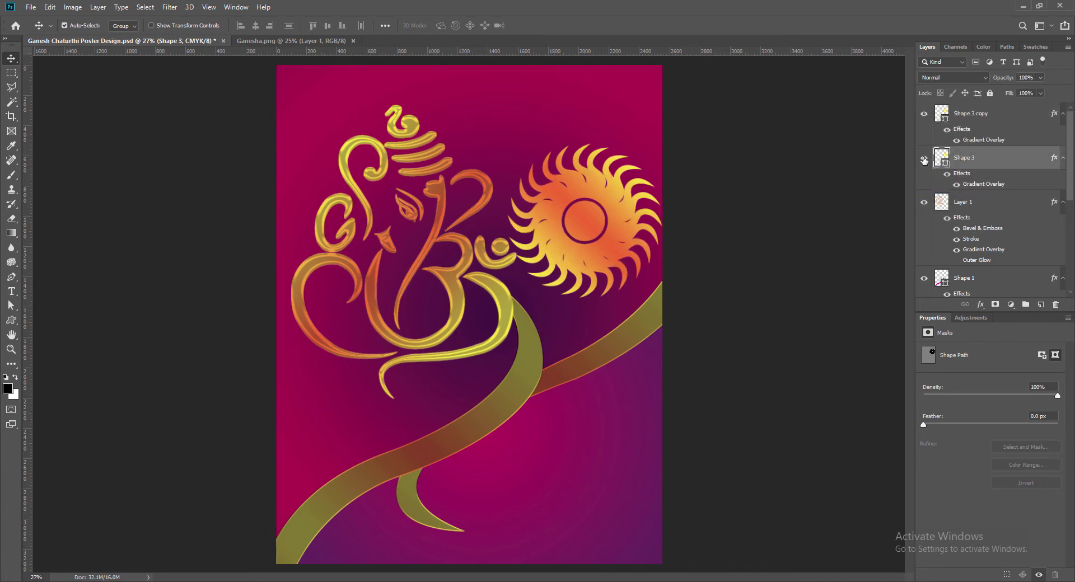
left_click(924, 115)
left_click(924, 115)
Step: Change the original Shape 3's gradient overlay angle to -45°
double_click(1008, 158)
left_click(671, 290)
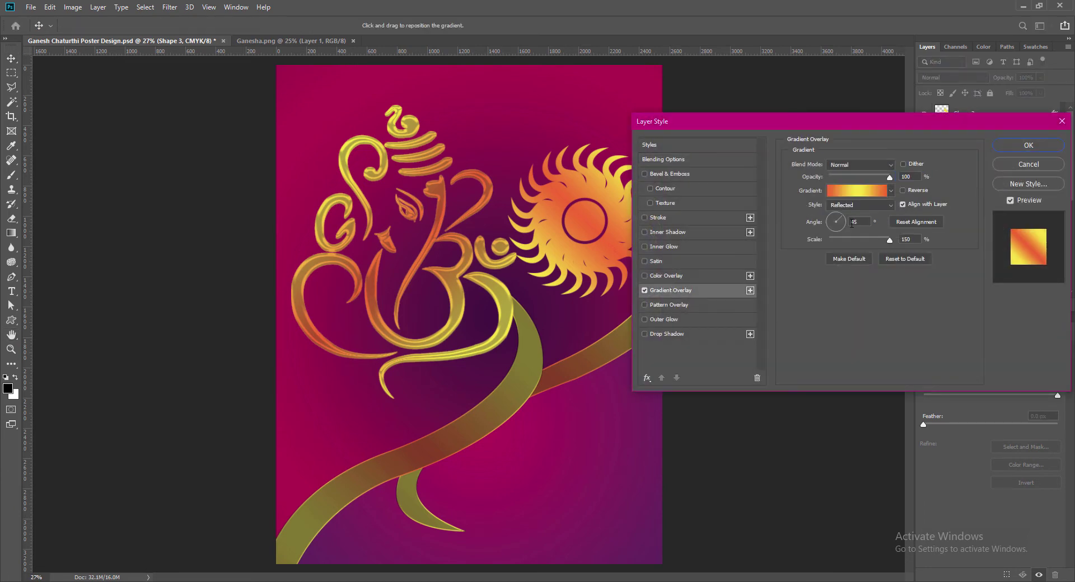
left_click(925, 224)
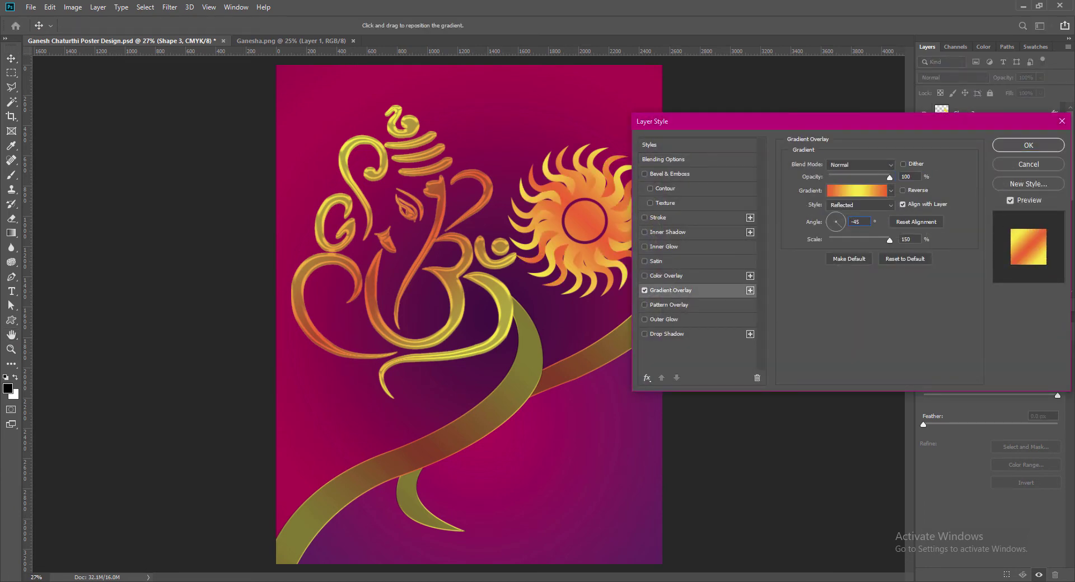
left_click(1013, 143)
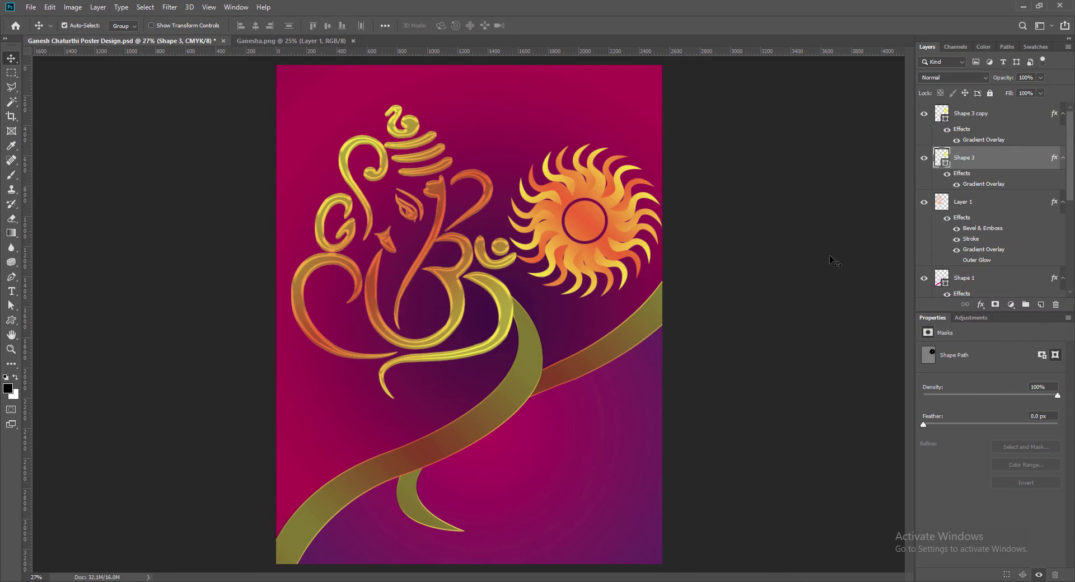
Step: Group both suns as Group 1, place it below Layer 1, and move it onto the Ganesha
left_click(969, 114, "shift")
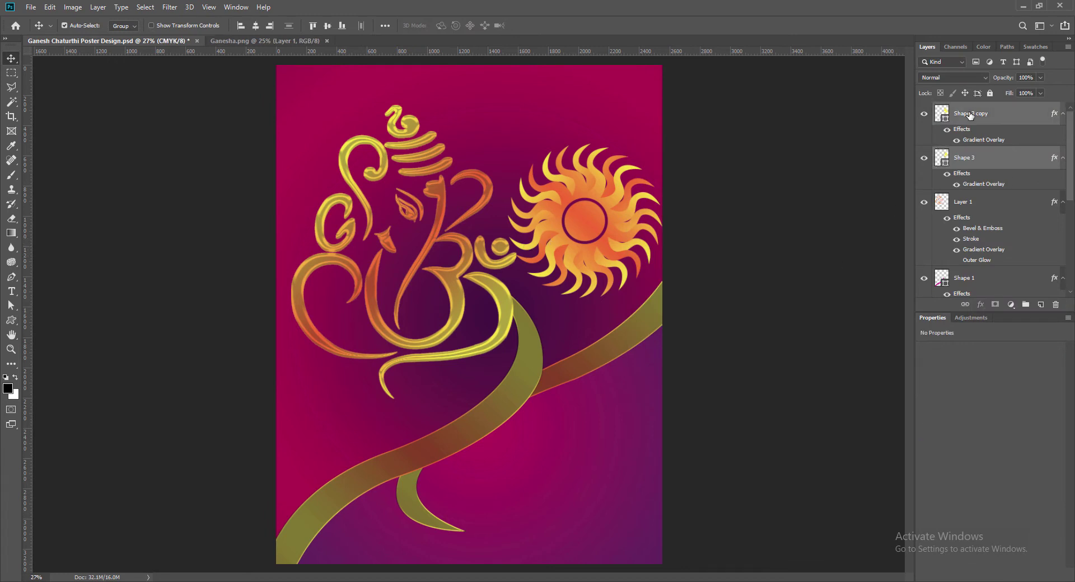
key("ctrl+g")
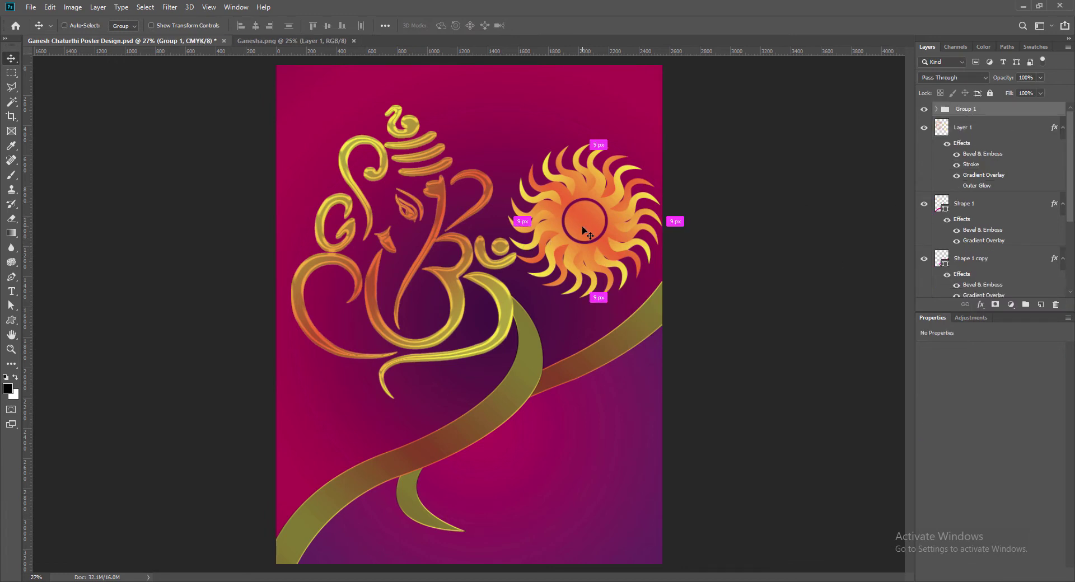
key("ctrl+t")
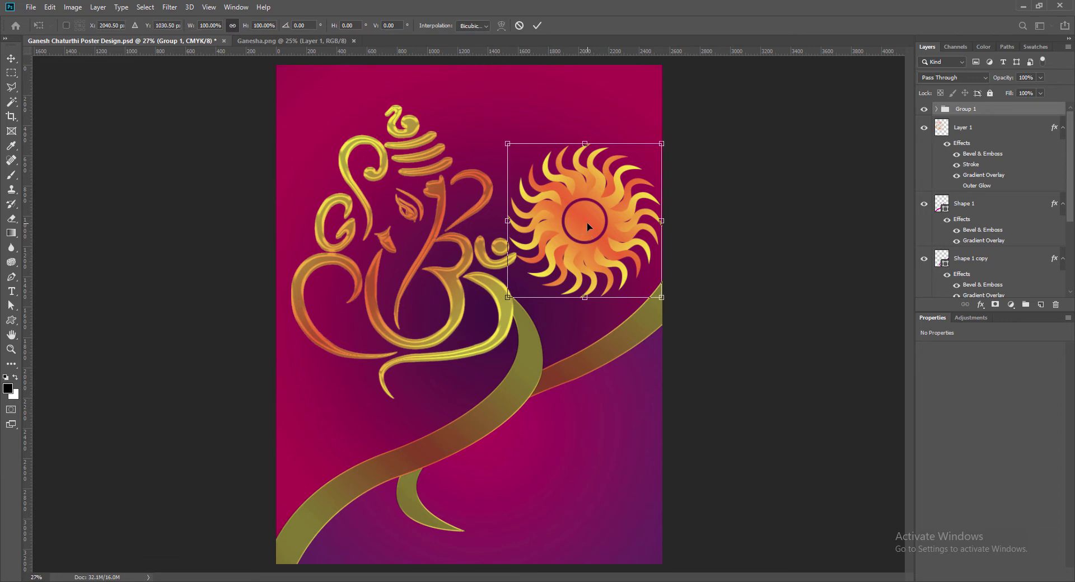
left_click(537, 25)
left_click_drag(971, 109, 972, 198)
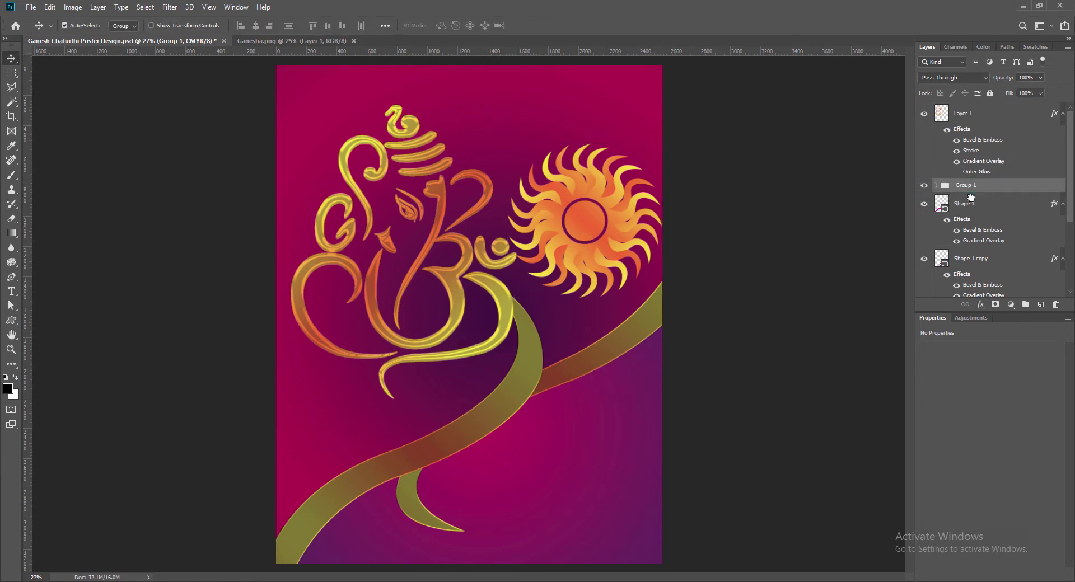
left_click_drag(589, 231, 406, 256)
Step: Enlarge the sun group to about 164% behind the Ganesha and set its opacity to 21%
key("ctrl+t")
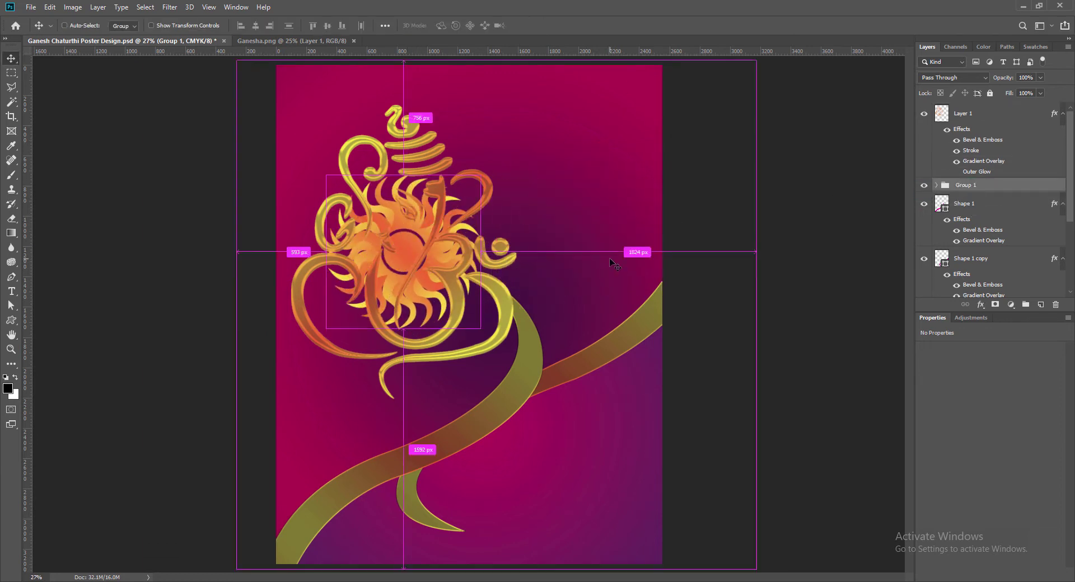
left_click_drag(481, 175, 534, 121)
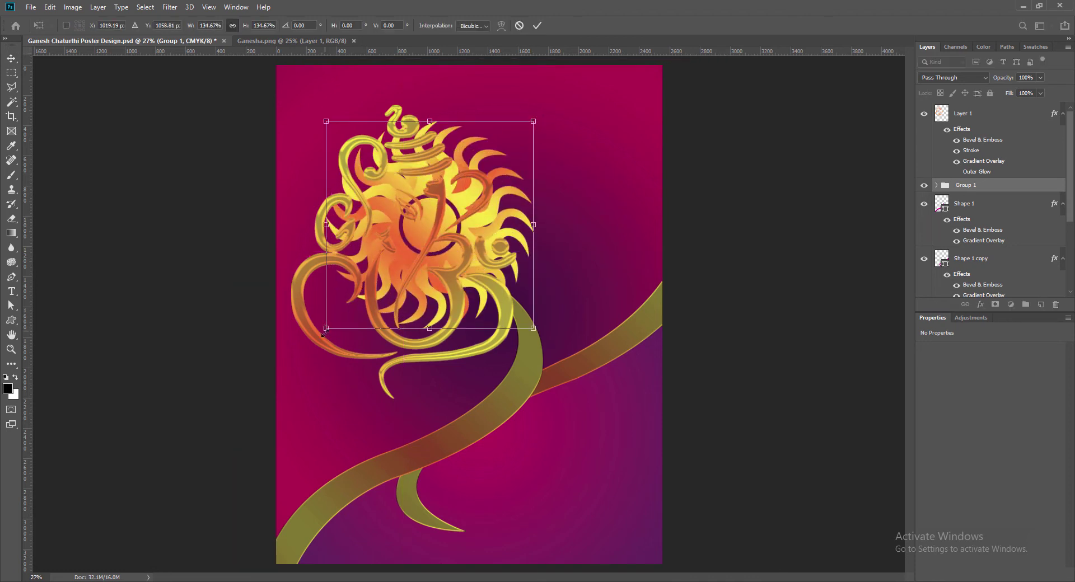
left_click_drag(326, 328, 281, 374)
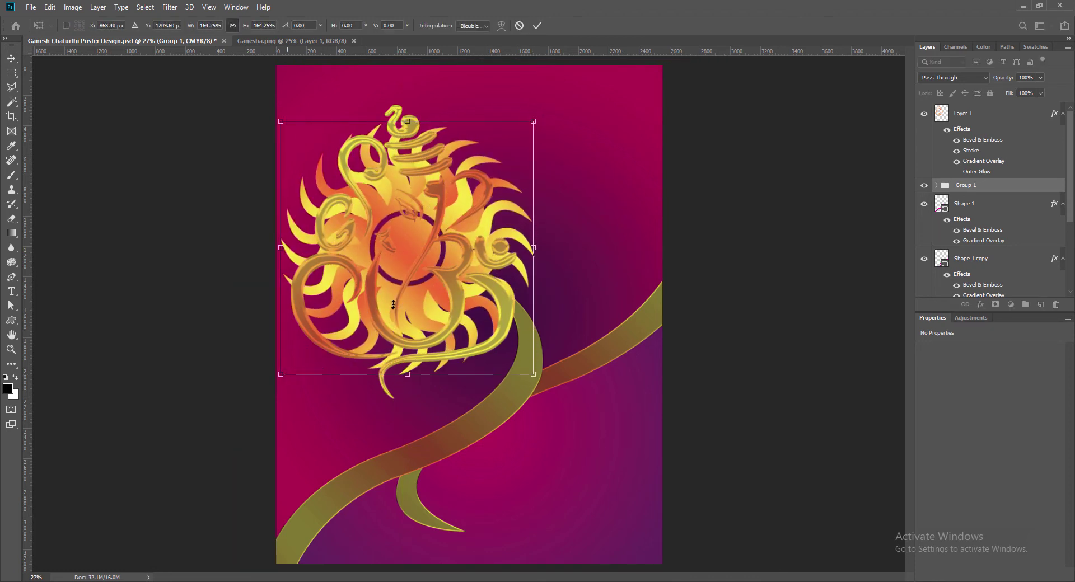
left_click(537, 25)
left_click_drag(408, 249, 407, 223)
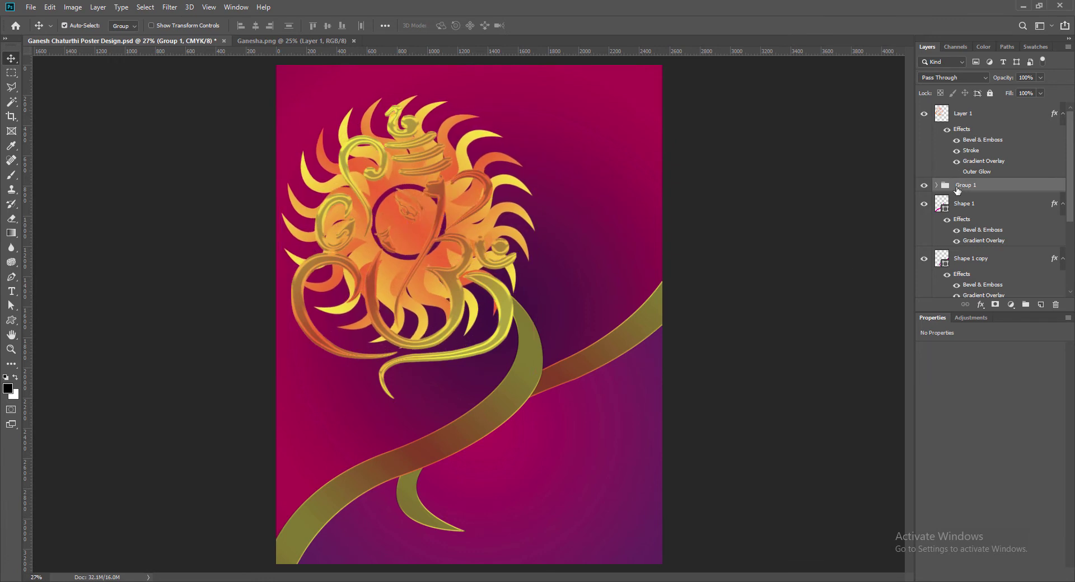
left_click_drag(1042, 95, 1003, 96)
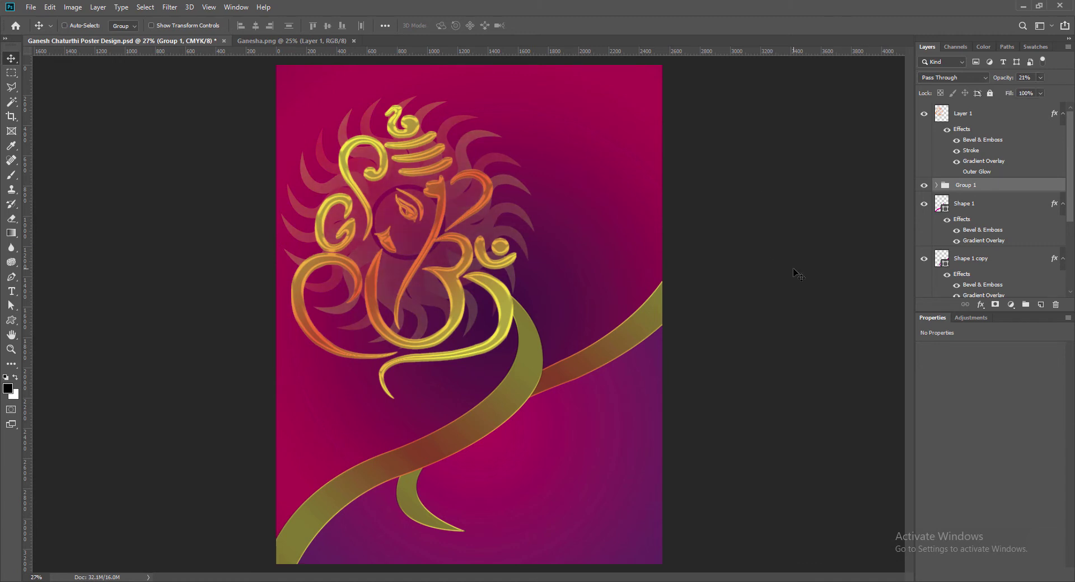
Step: Rescale the faded sunburst group and move it up behind the Ganesha
key("ctrl+t")
left_click_drag(533, 350, 583, 433)
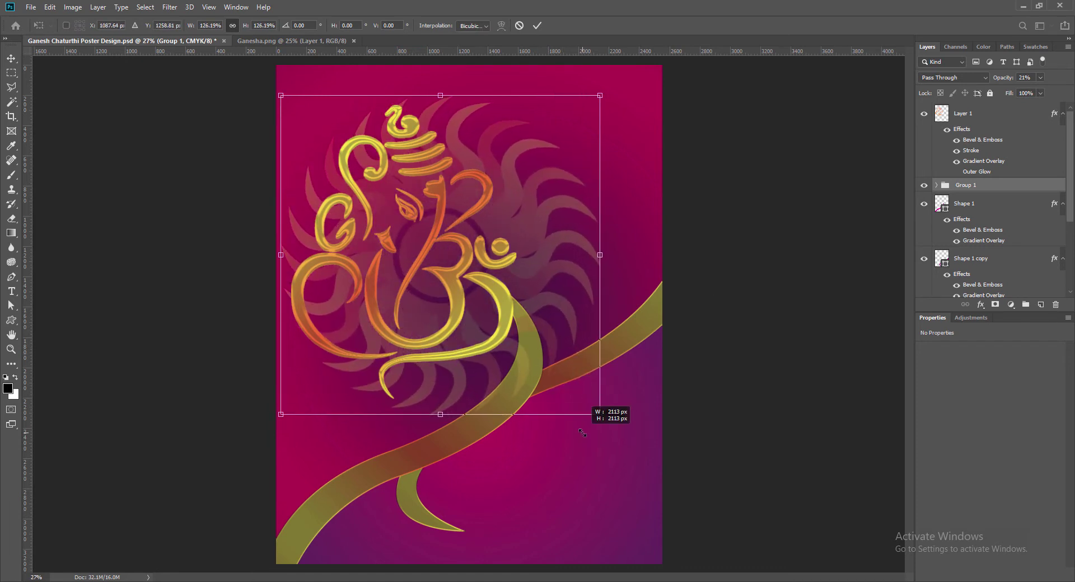
left_click_drag(600, 96, 504, 135)
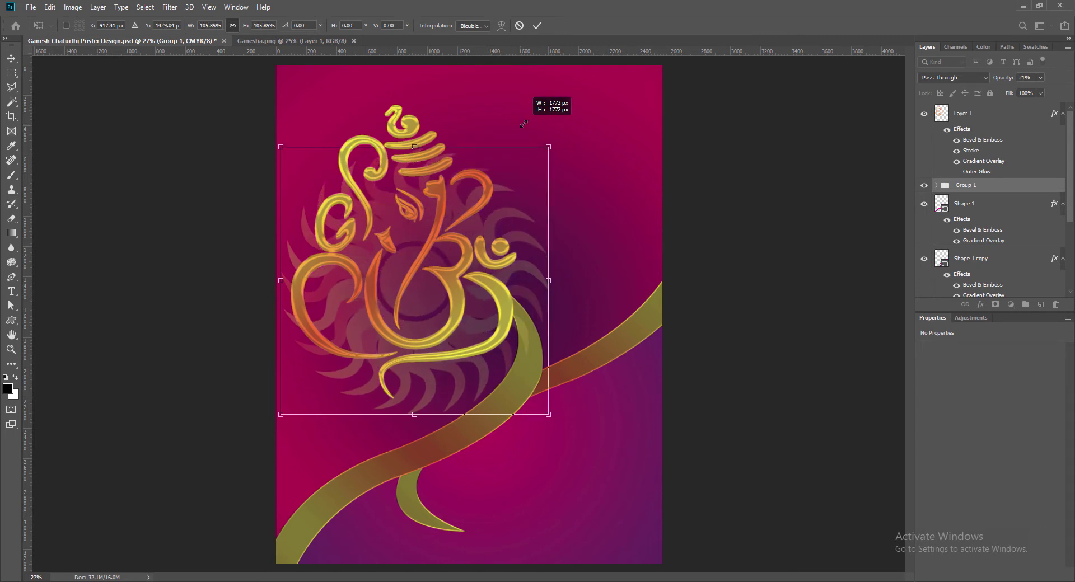
key("Return")
left_click_drag(404, 273, 398, 212)
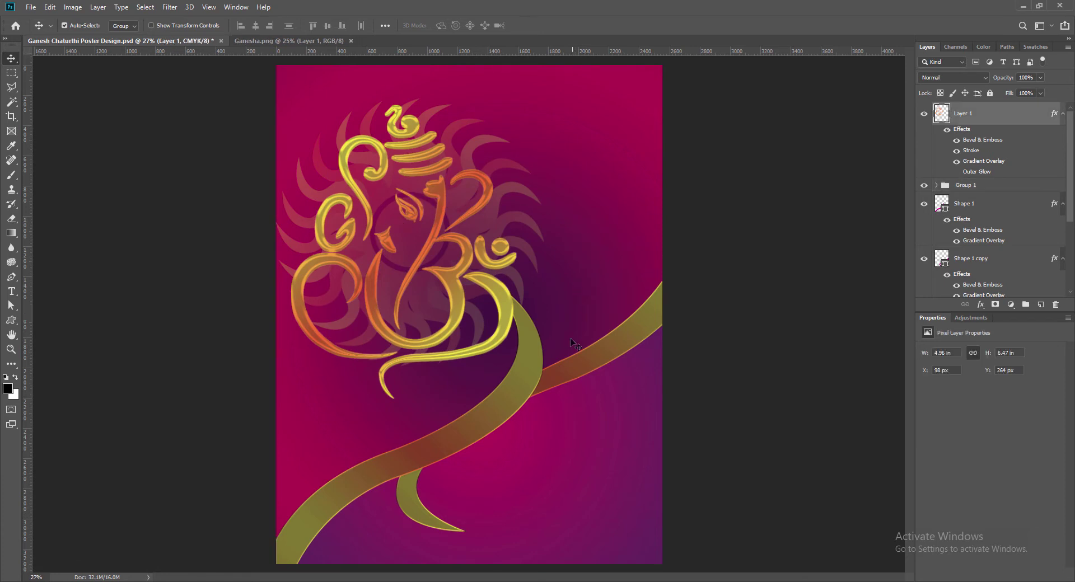
Step: Shrink Group 1 to about 91% and shift it down-right, centred behind Ganesha's head
left_click(936, 184)
key("ctrl+t")
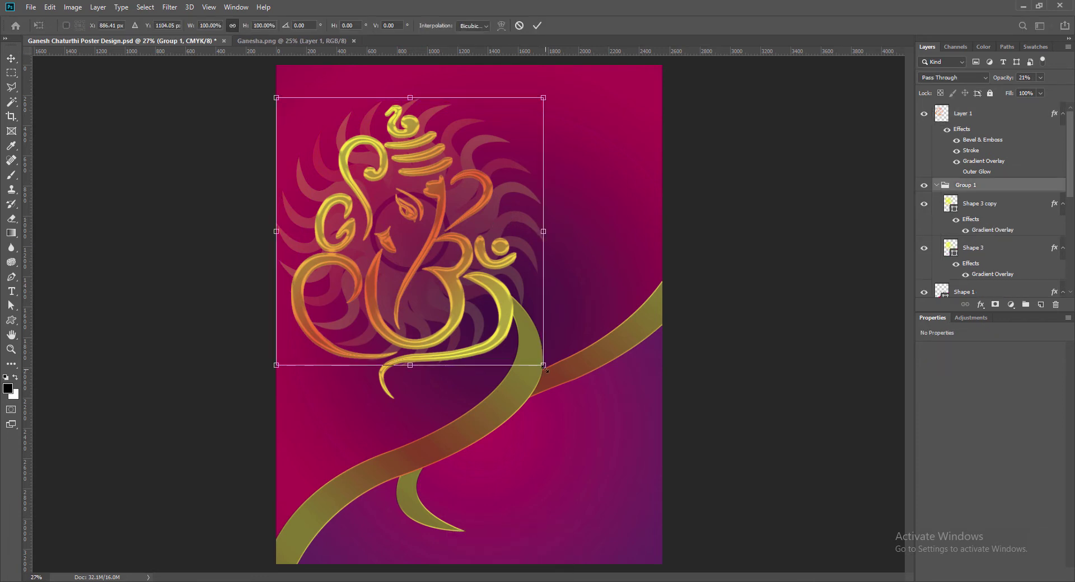
left_click_drag(545, 370, 546, 392)
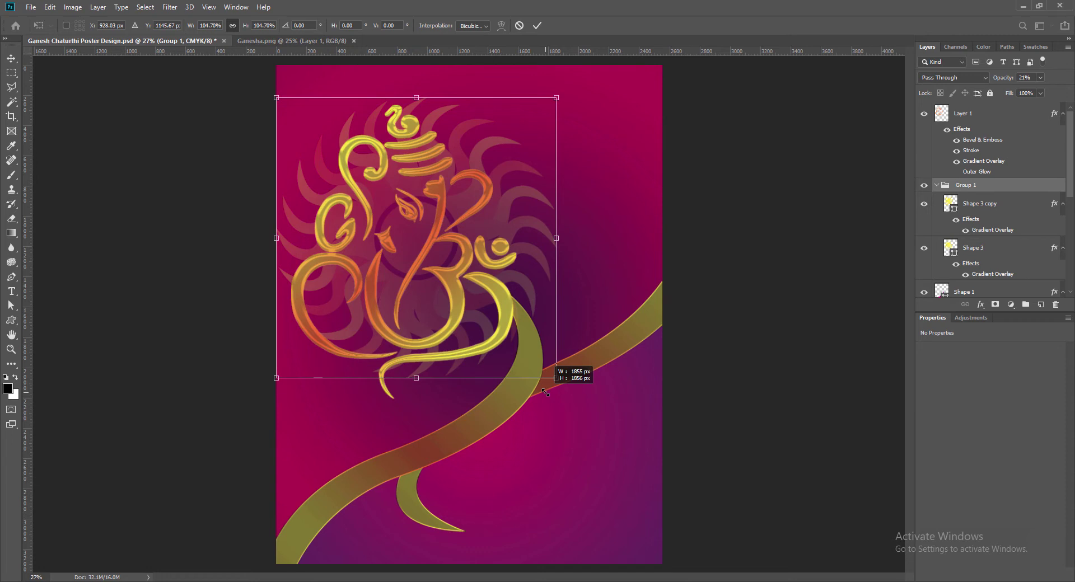
left_click_drag(545, 393, 514, 342)
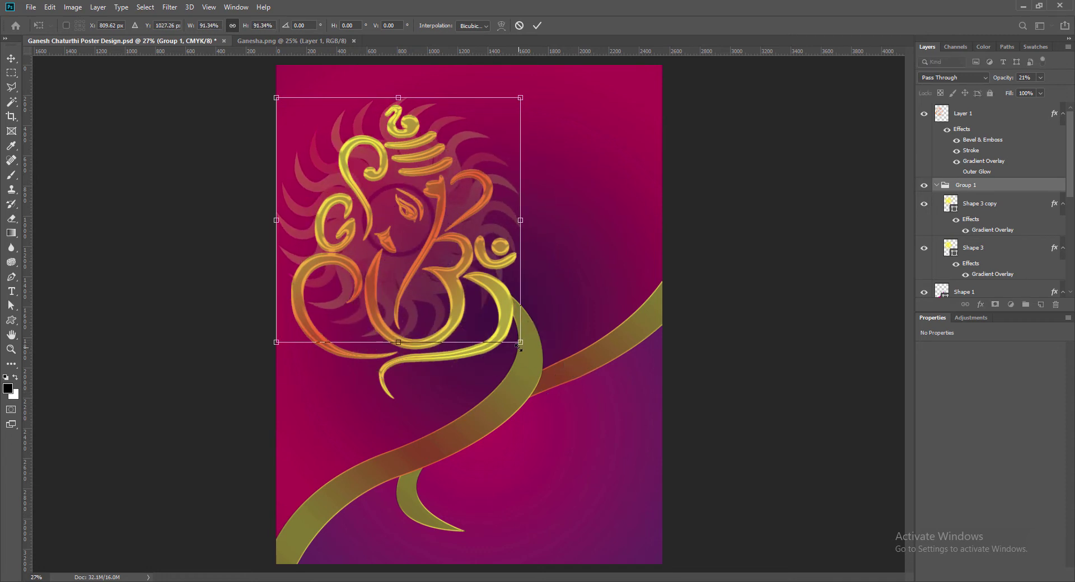
left_click(537, 25)
left_click_drag(399, 245, 412, 257)
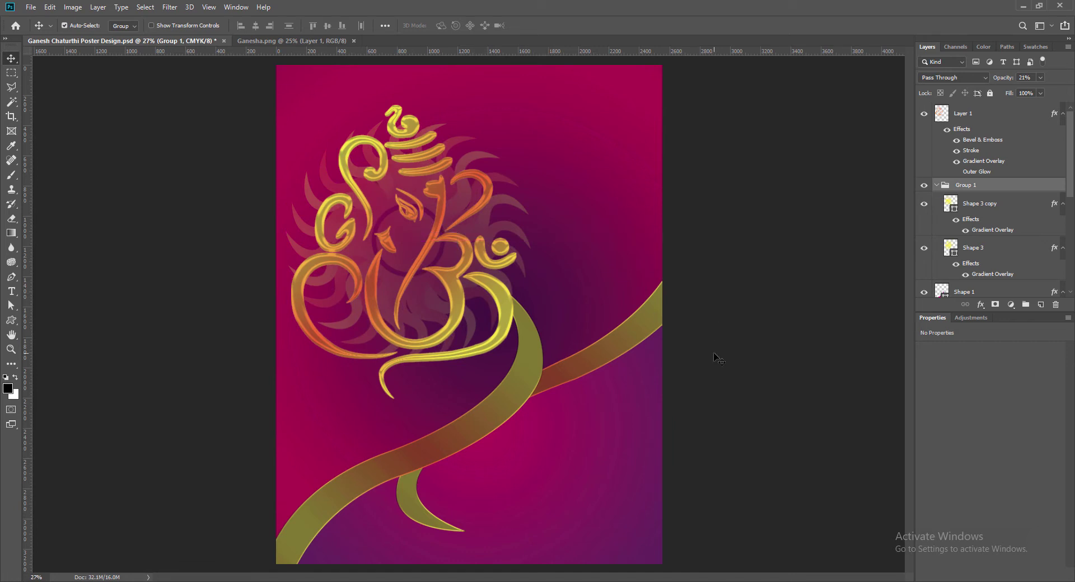
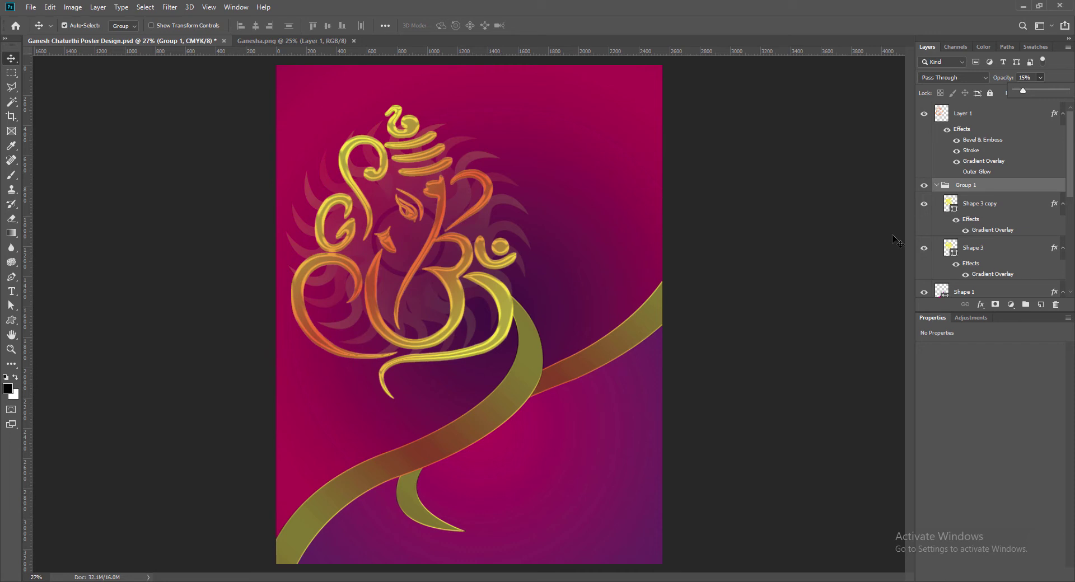
Step: Raise the Ganesha layer's Brightness to 44 and Contrast to 27
left_click(334, 353)
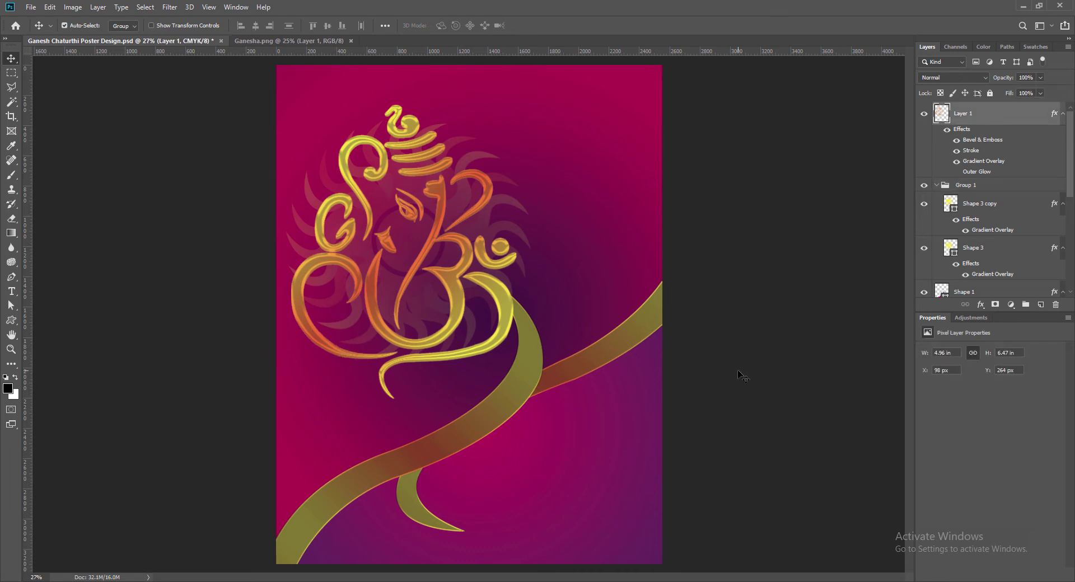
left_click(73, 6)
left_click(220, 36)
mouse_move(709, 113)
left_mouse_down()
mouse_move(724, 113)
mouse_move(723, 141)
left_mouse_up()
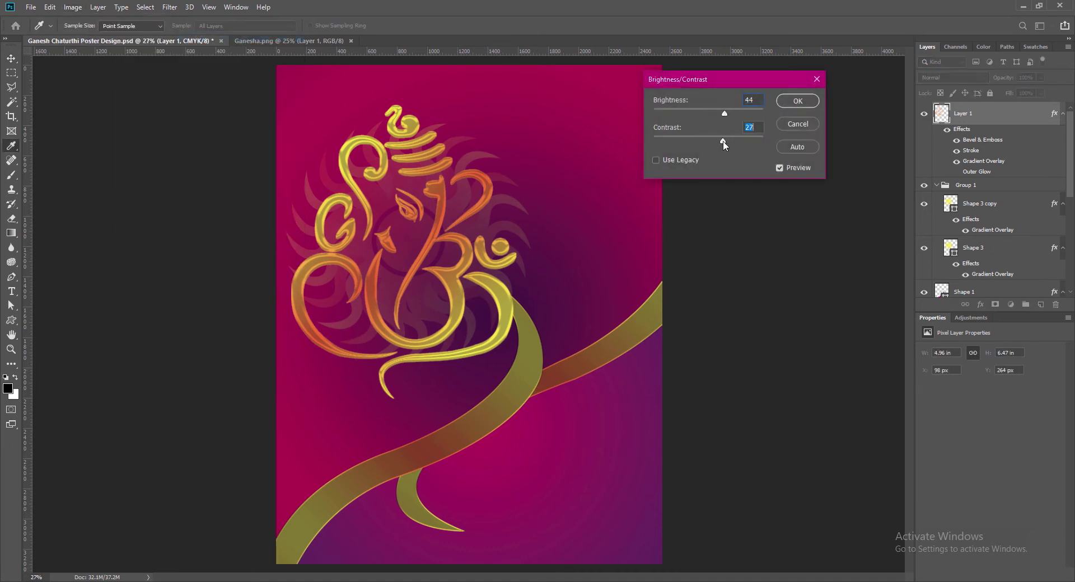
left_click_drag(725, 113, 729, 114)
key("Return")
Step: Lighten the Ganesha further with a Hue/Saturation Lightness of +90
left_click(73, 7)
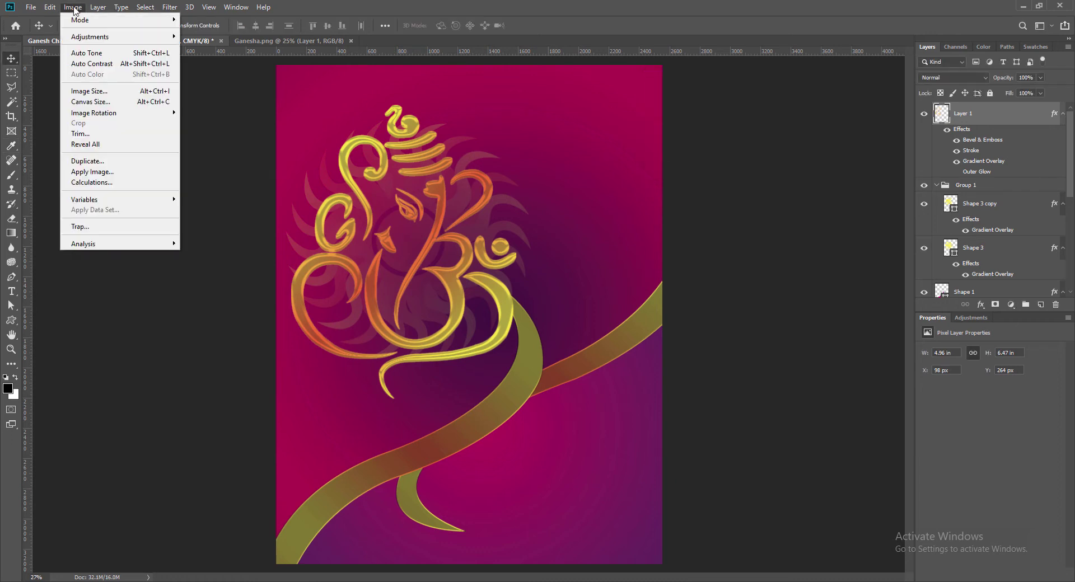
mouse_move(118, 36)
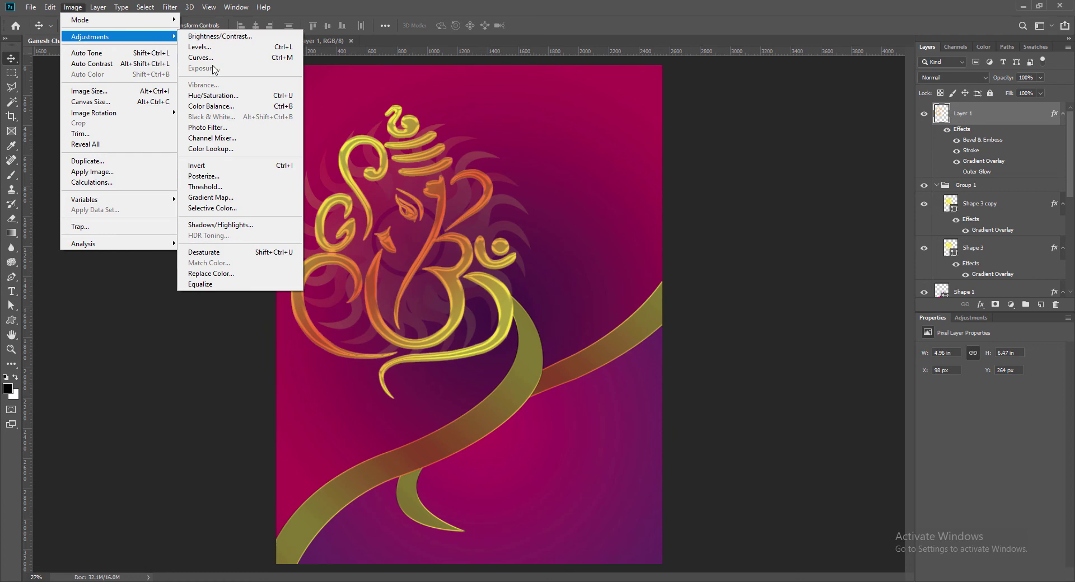
left_click(211, 106)
key("Return")
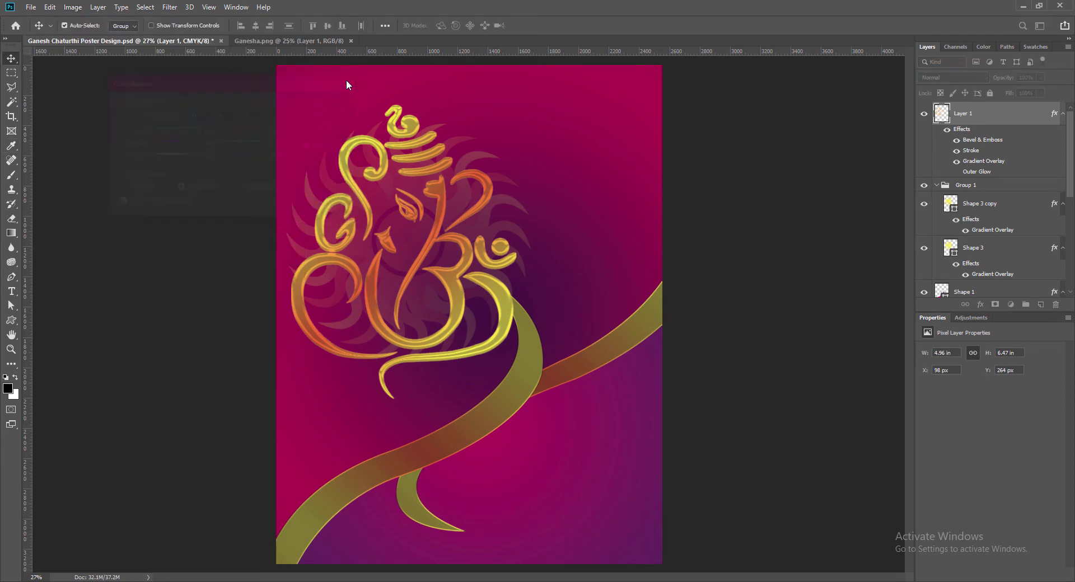
left_click(73, 8)
left_click(212, 95)
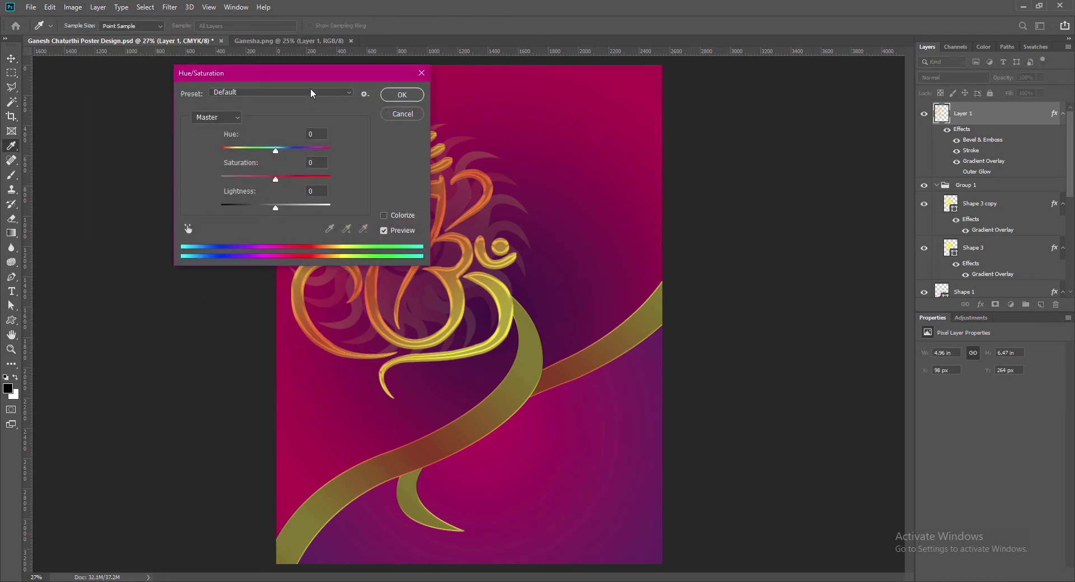
left_click_drag(143, 213, 178, 214)
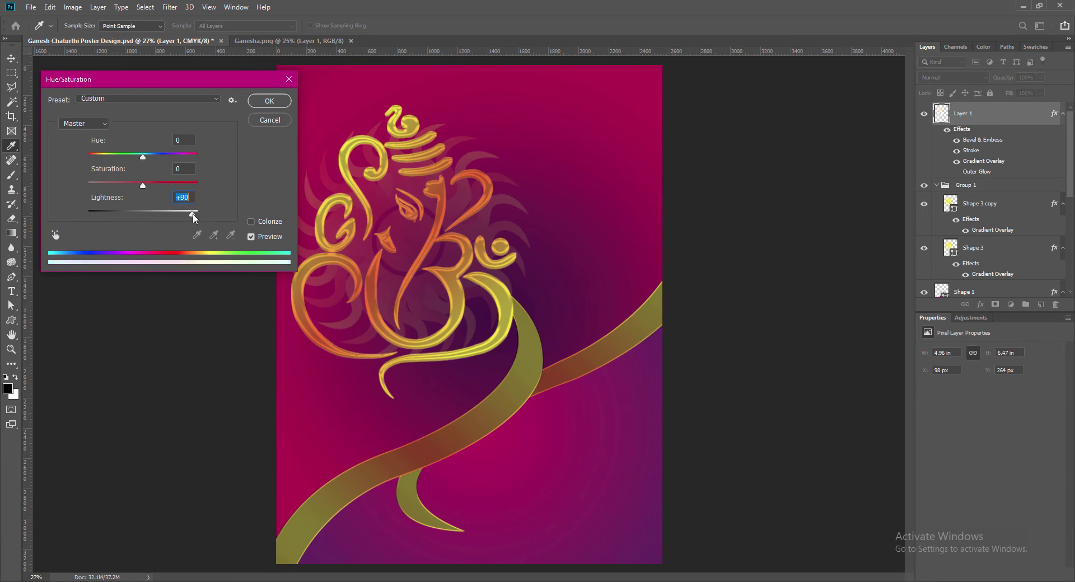
left_click(259, 103)
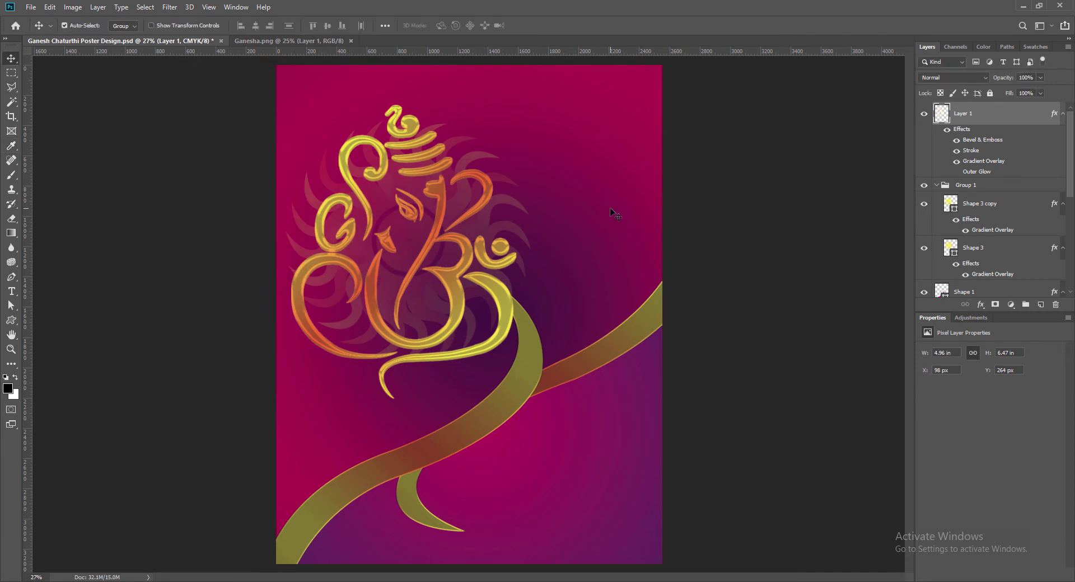
Step: Add a Drop Shadow effect to the Ganesha layer and begin entering its values
double_click(1003, 113)
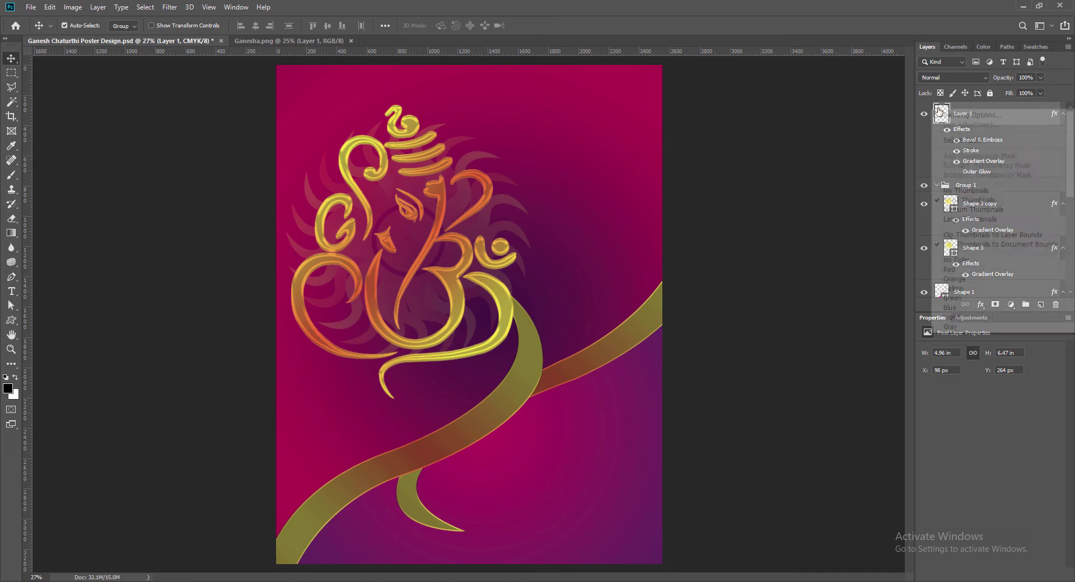
left_click(644, 334)
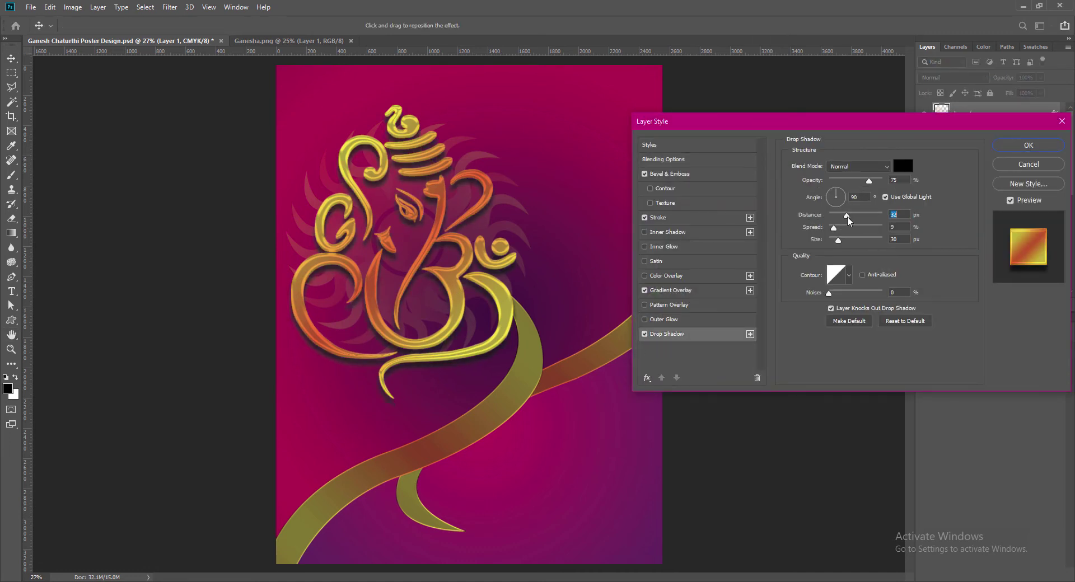
mouse_move(859, 216)
left_mouse_down()
mouse_move(840, 218)
mouse_move(835, 240)
left_mouse_up()
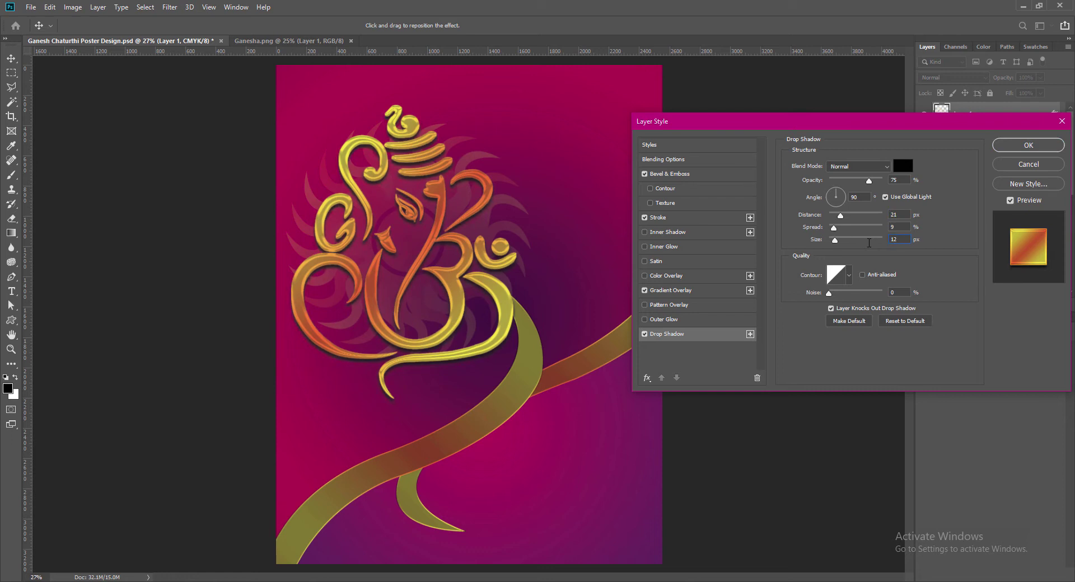
key("shift+Tab")
type("6")
type("9")
key("shift+Tab")
type("33")
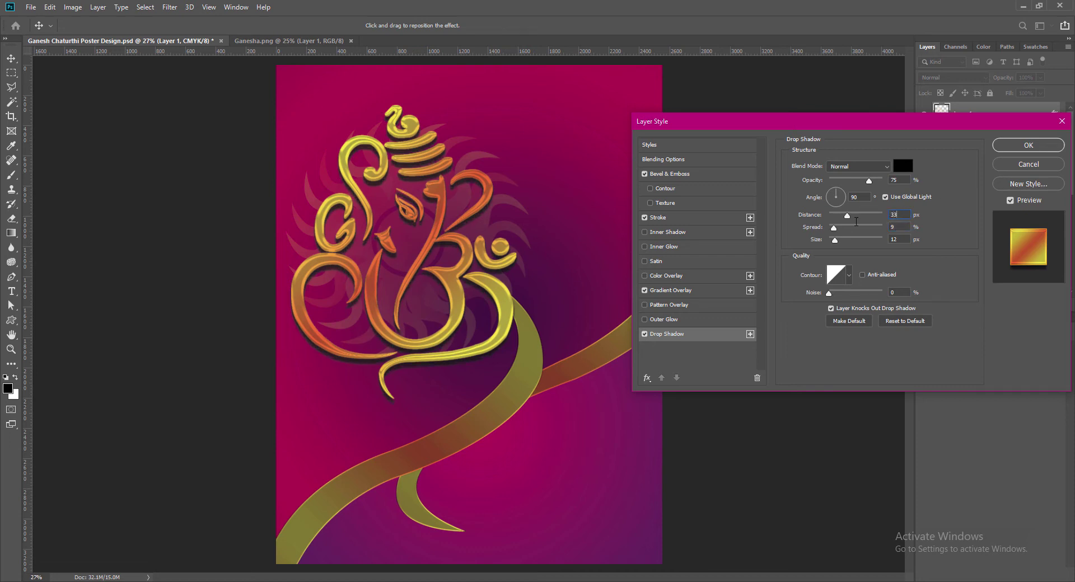
Step: Set the Ganesha's drop shadow to distance 15 and size 6
double_click(894, 215)
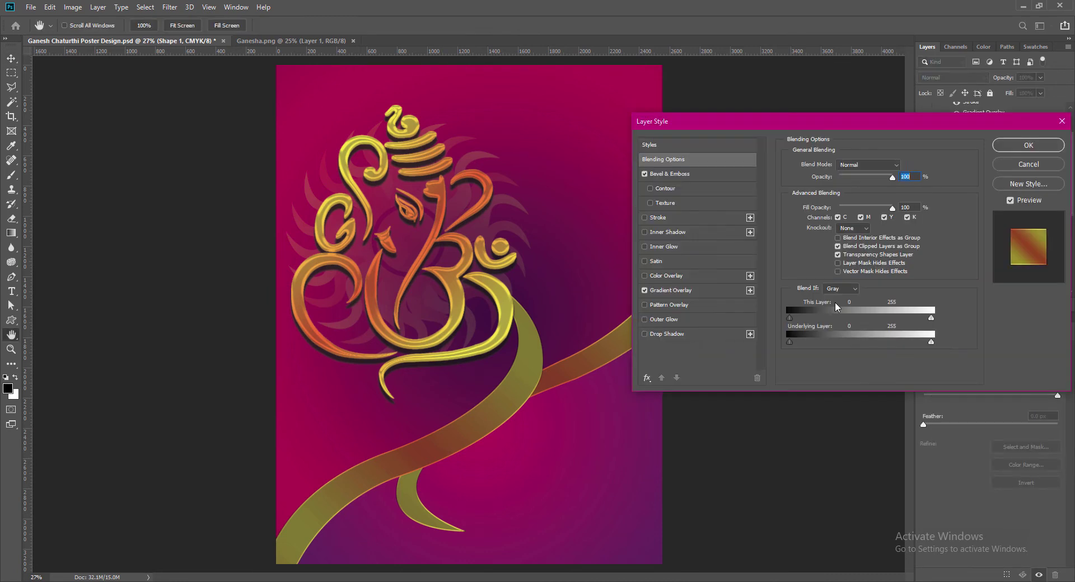
double_click(900, 215)
type("12")
key("Tab")
key("Tab")
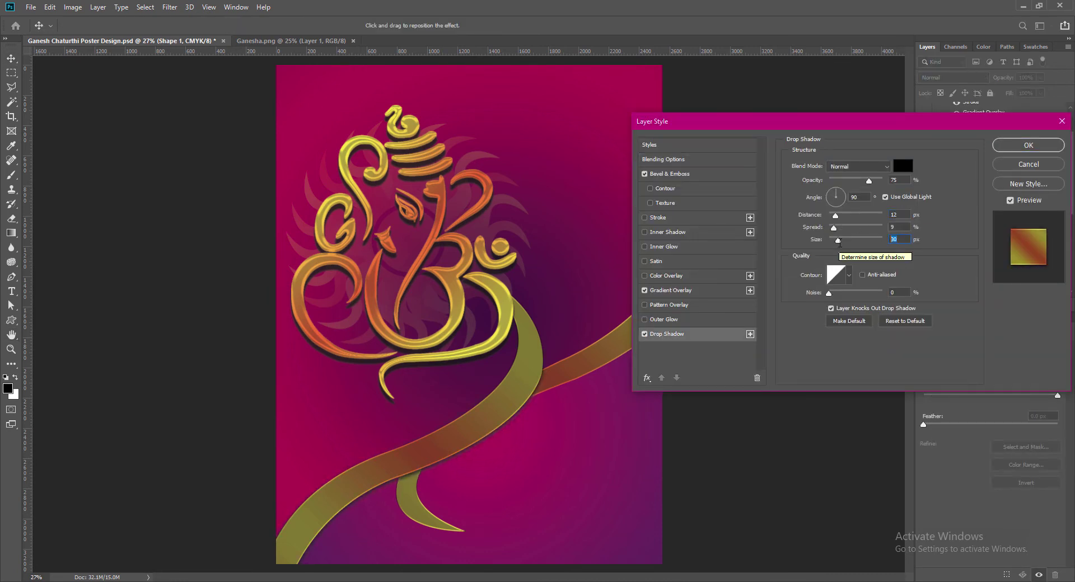
type("9")
double_click(900, 215)
type("15")
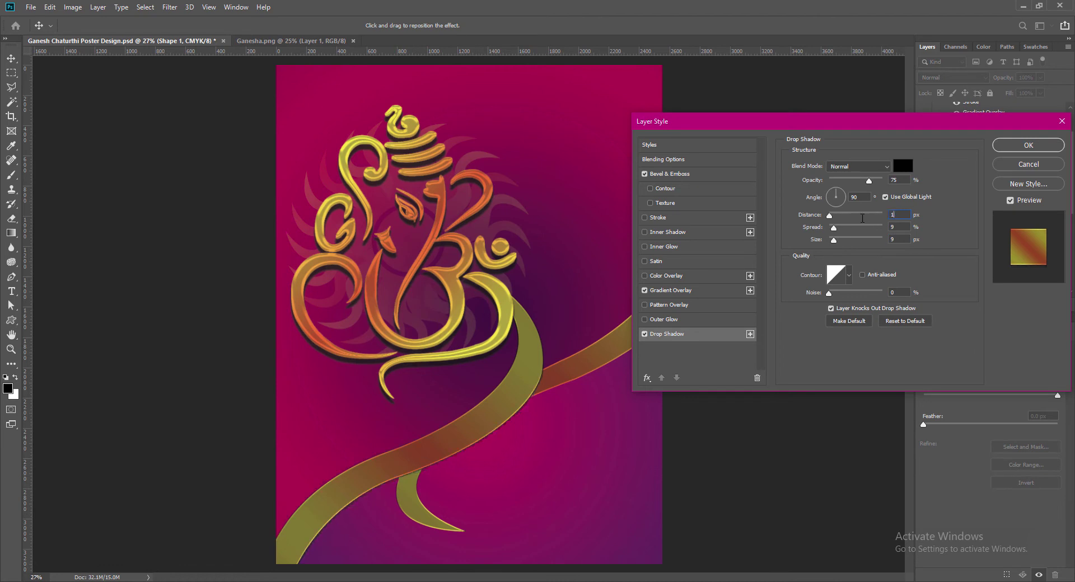
double_click(897, 239)
type("6")
key("shift+Tab")
left_click(1029, 145)
Step: Confirm the Shape 1 copy layer's style and save the poster
double_click(939, 253)
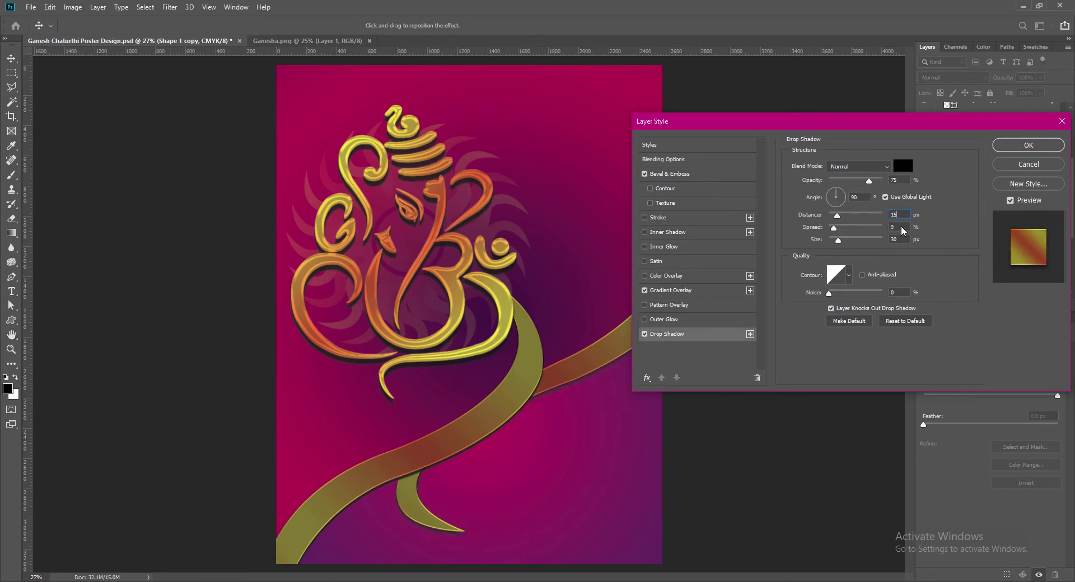
key("Return")
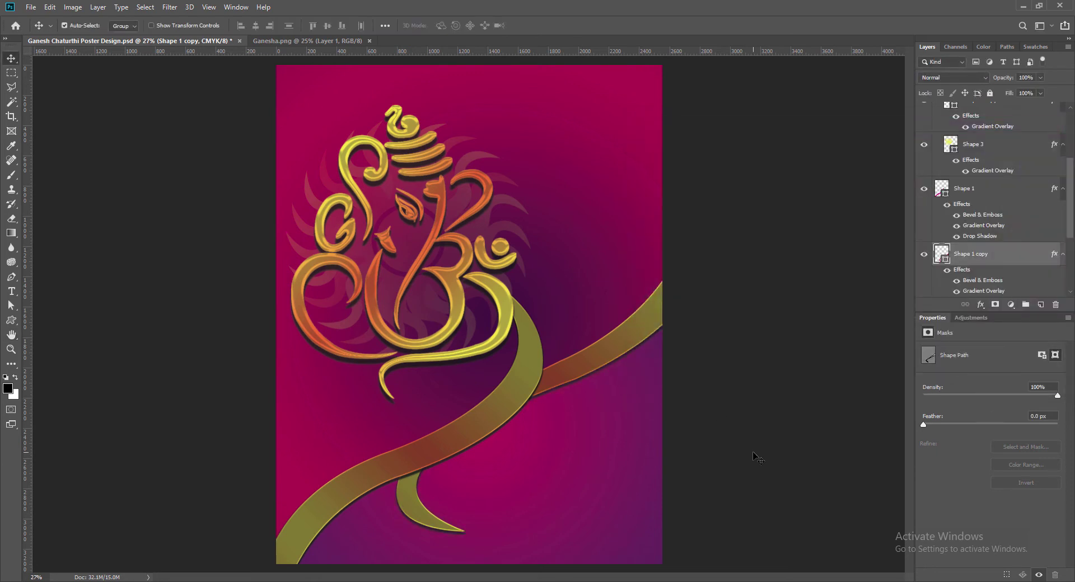
key("ctrl+s")
Step: Try several Bevel & Emboss gloss contours on the Ganesha and pick one
left_click(507, 304)
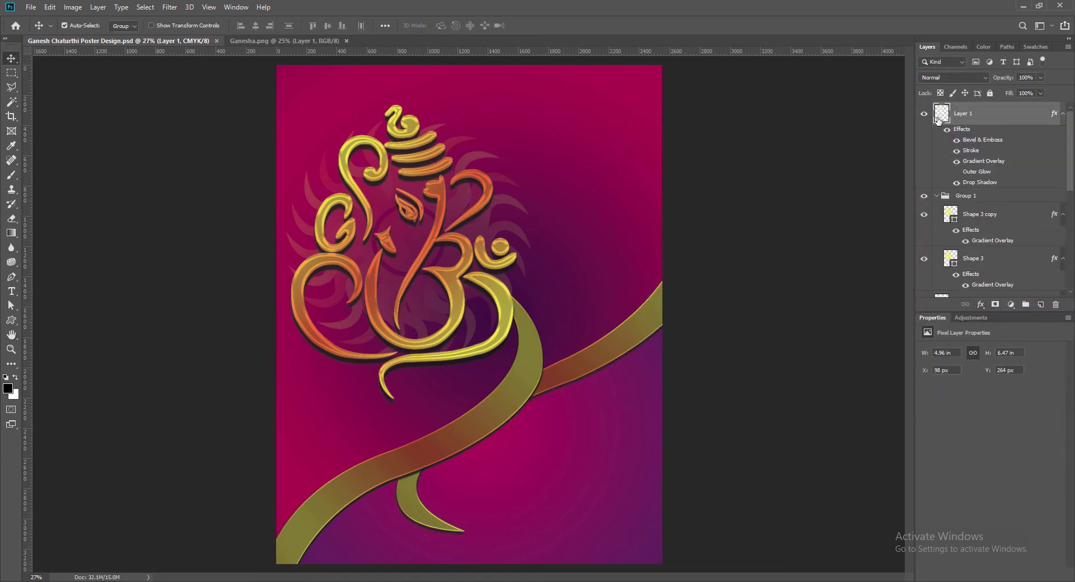
double_click(939, 117)
left_click(669, 174)
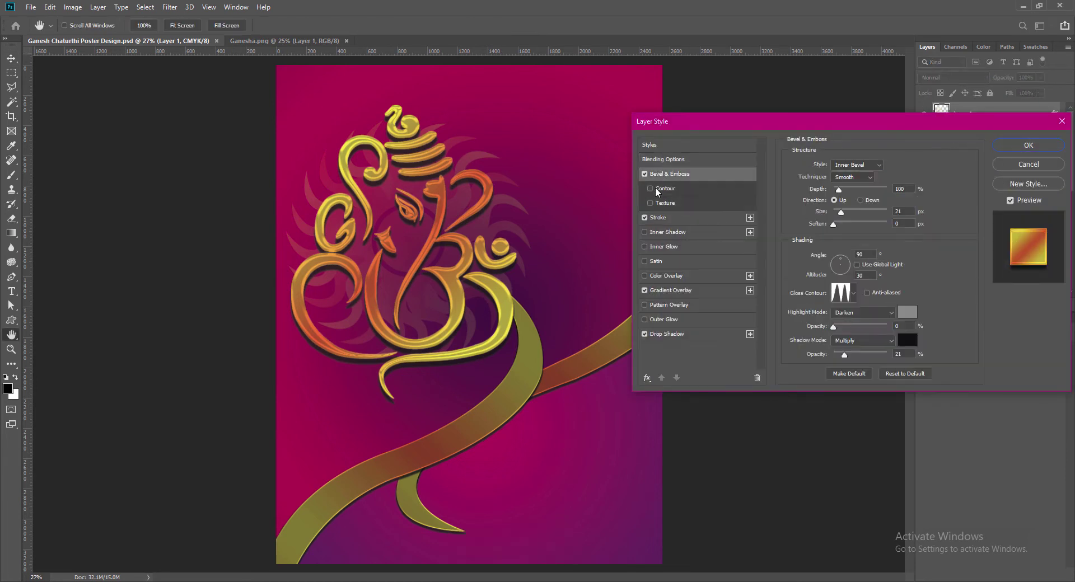
left_click(854, 292)
left_click(802, 338)
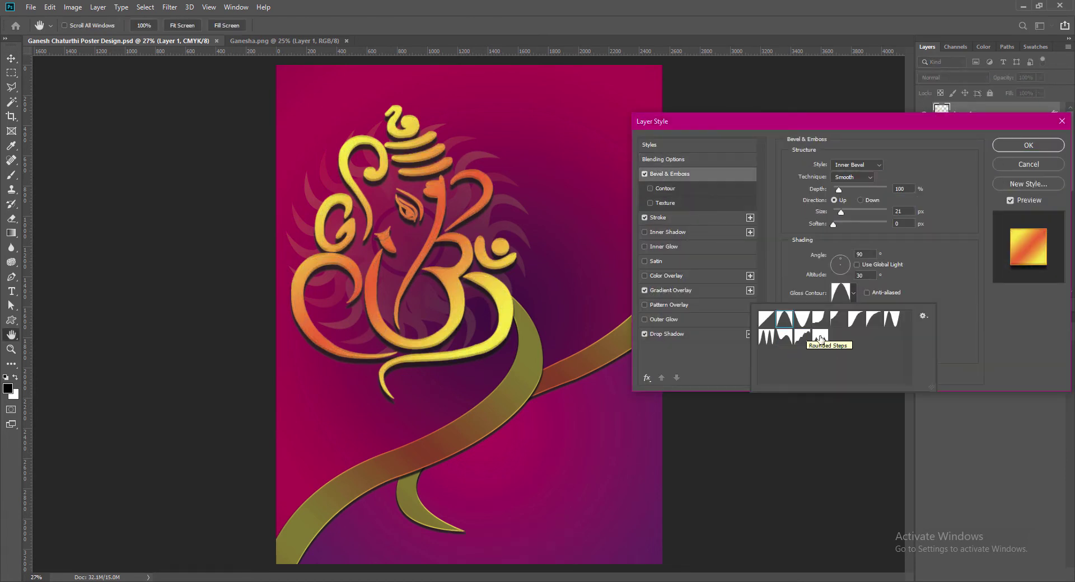
left_click(892, 318)
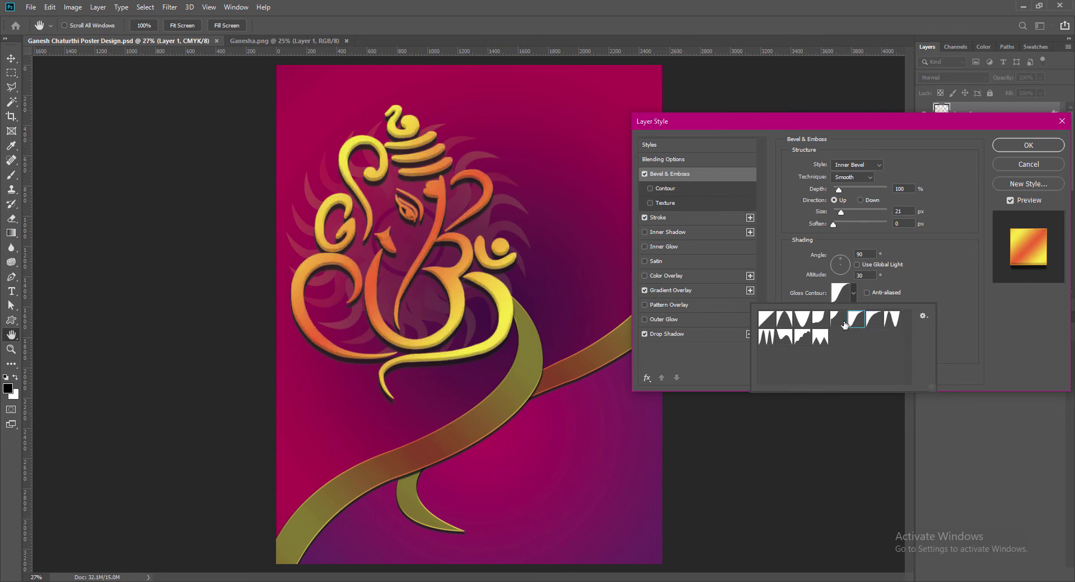
left_click(766, 338)
left_click(785, 320)
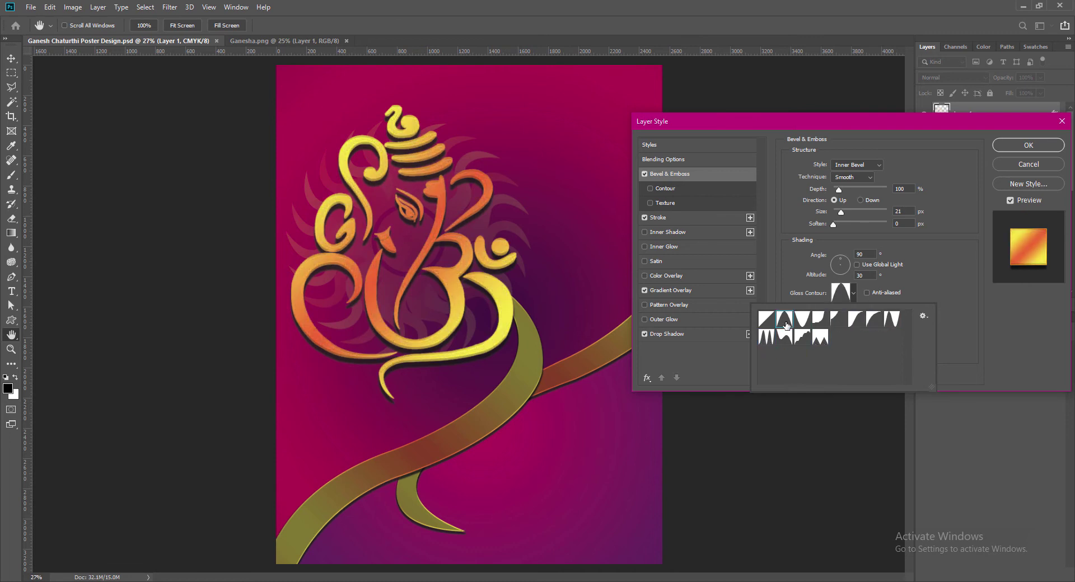
left_click(786, 338)
double_click(785, 339)
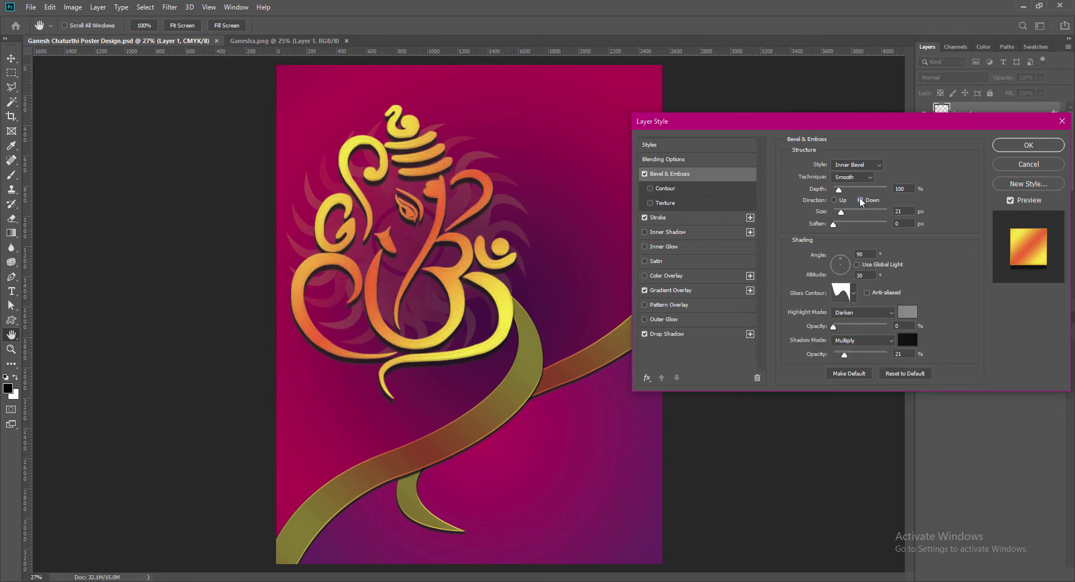
Step: Compare more gloss contours with the bevel flipped down, then restore it up
left_click(861, 200)
left_click(853, 293)
left_click(767, 338)
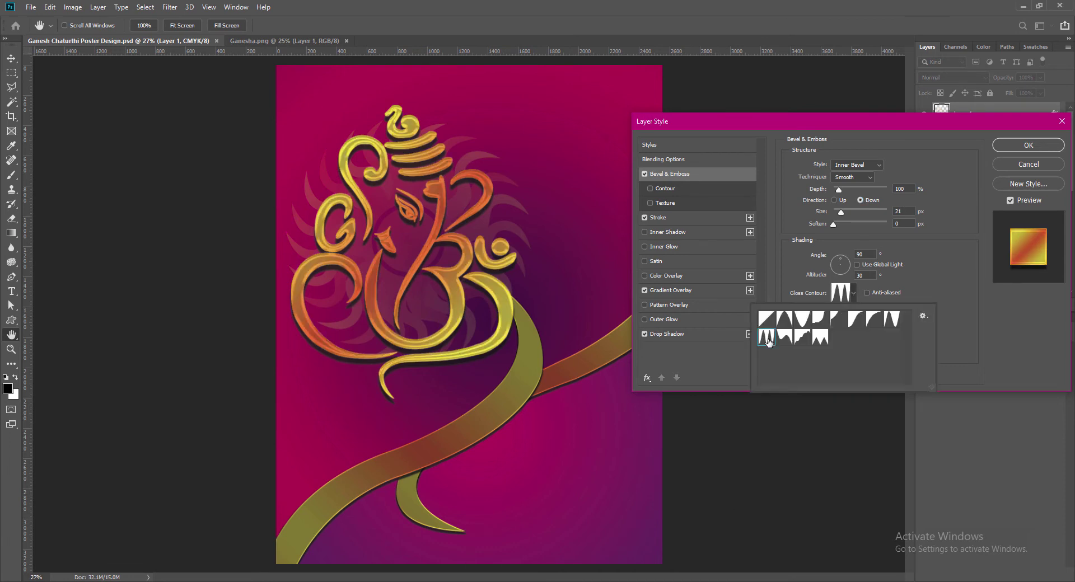
left_click(786, 338)
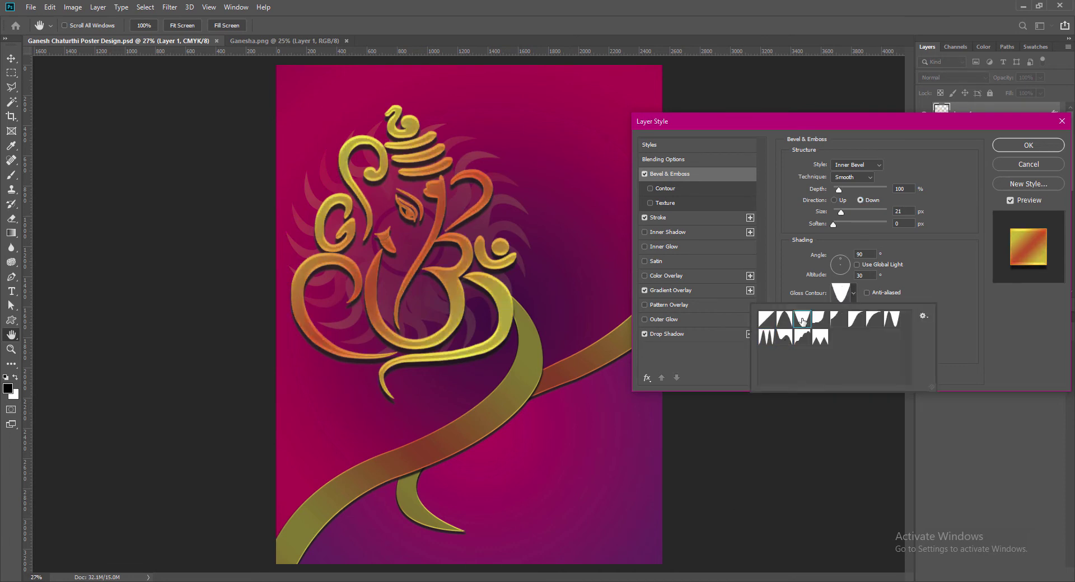
left_click(767, 338)
left_click(834, 200)
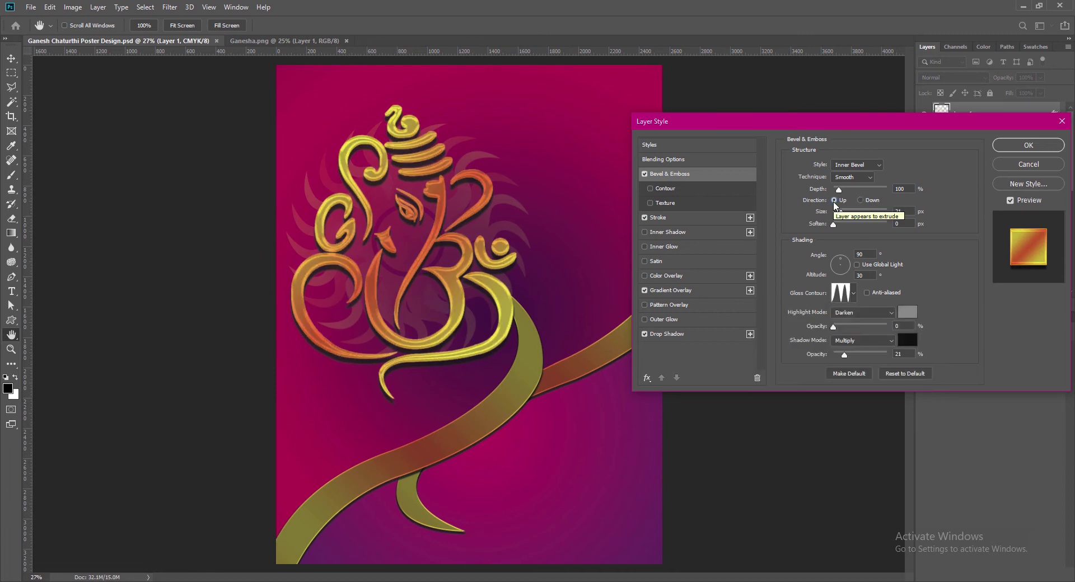
Step: Turn the Gradient Overlay's left stop orange in the Gradient Editor
left_click(670, 290)
left_click(857, 191)
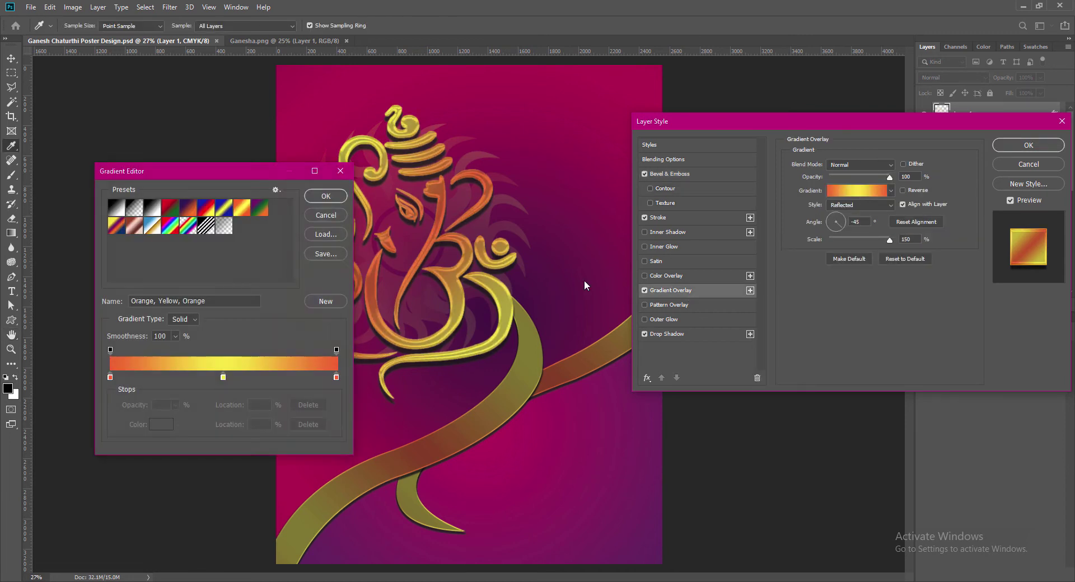
double_click(223, 378)
key("Return")
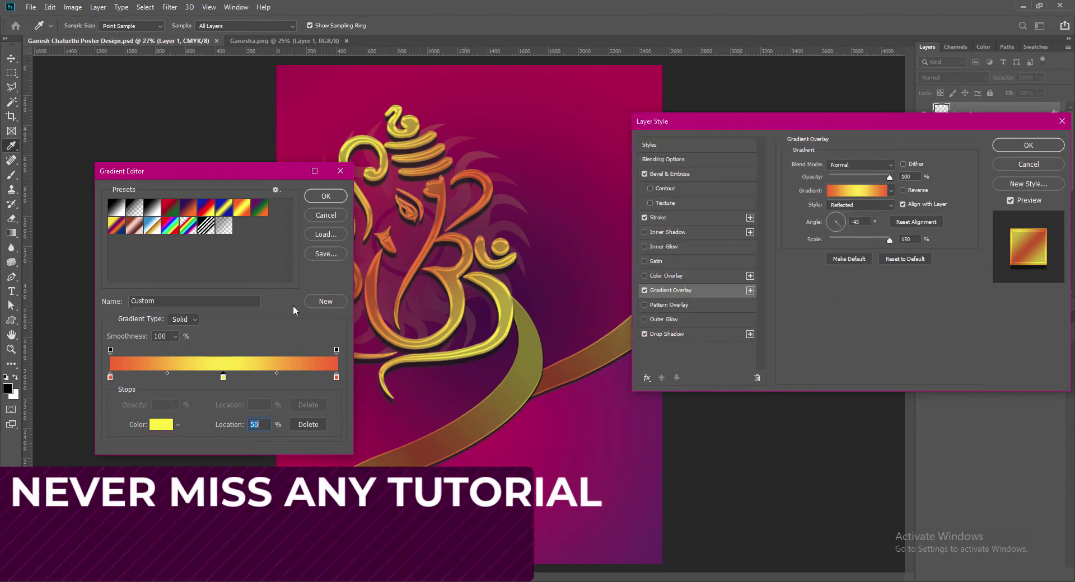
double_click(111, 378)
left_click(732, 274)
left_click_drag(733, 278, 733, 264)
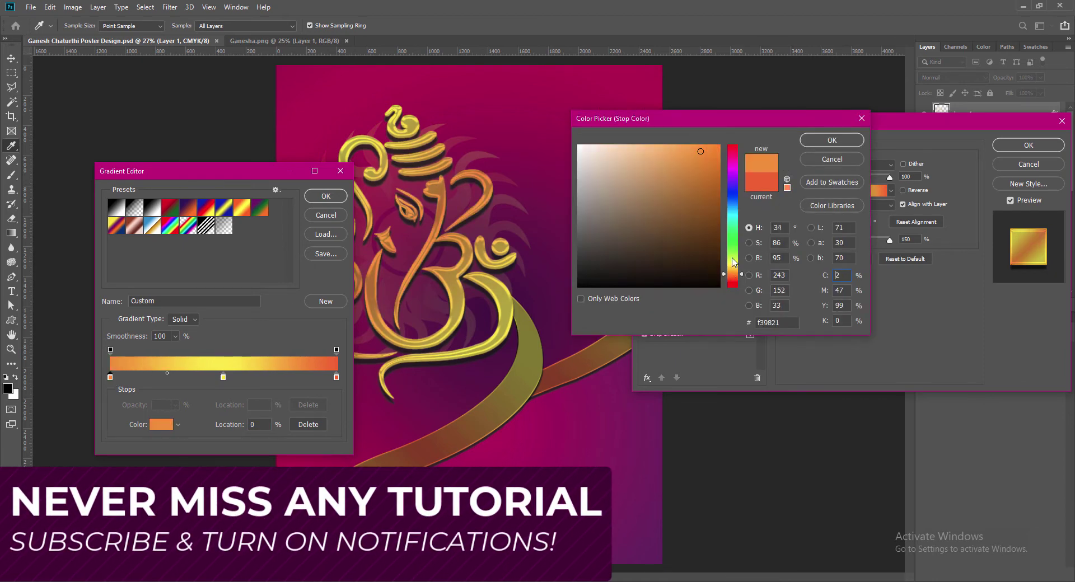
key("Return")
Step: Make the right gradient stop orange ff9000 and apply the orange-yellow-orange gradient
double_click(336, 378)
left_click(437, 354)
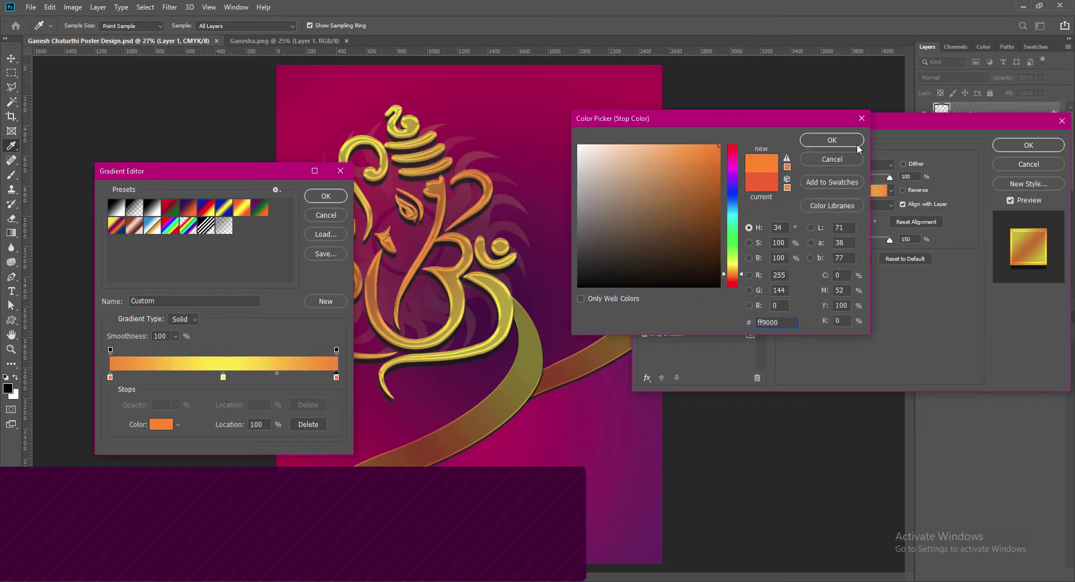
key("Return")
key("Return")
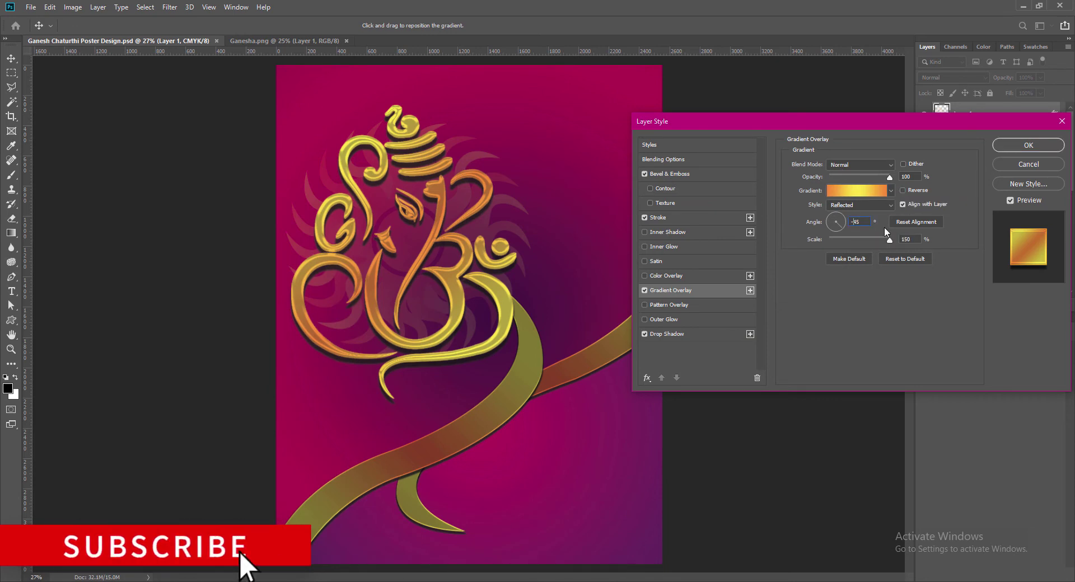
left_click(1029, 145)
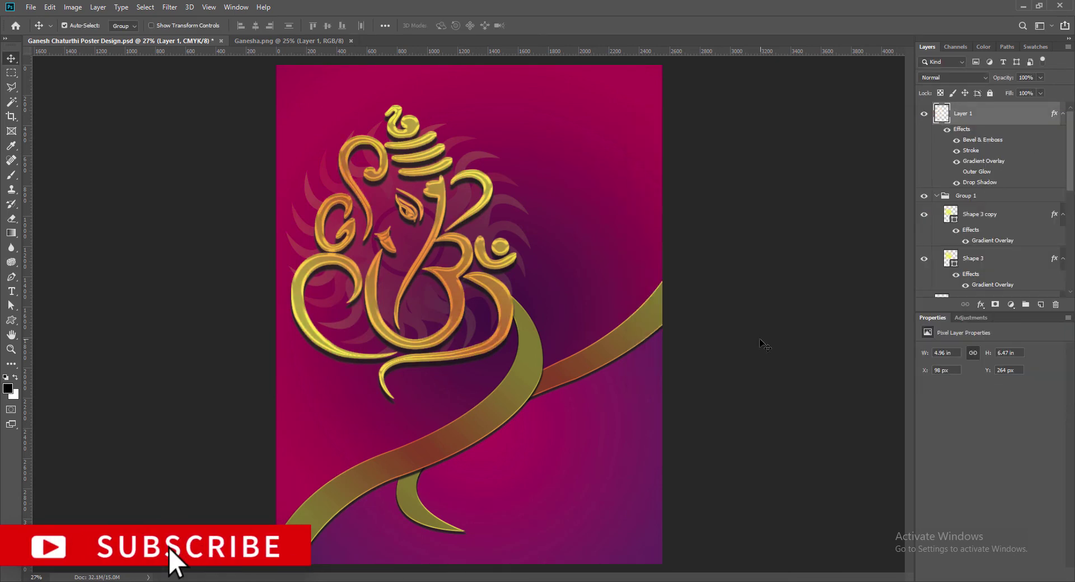
left_click(510, 230)
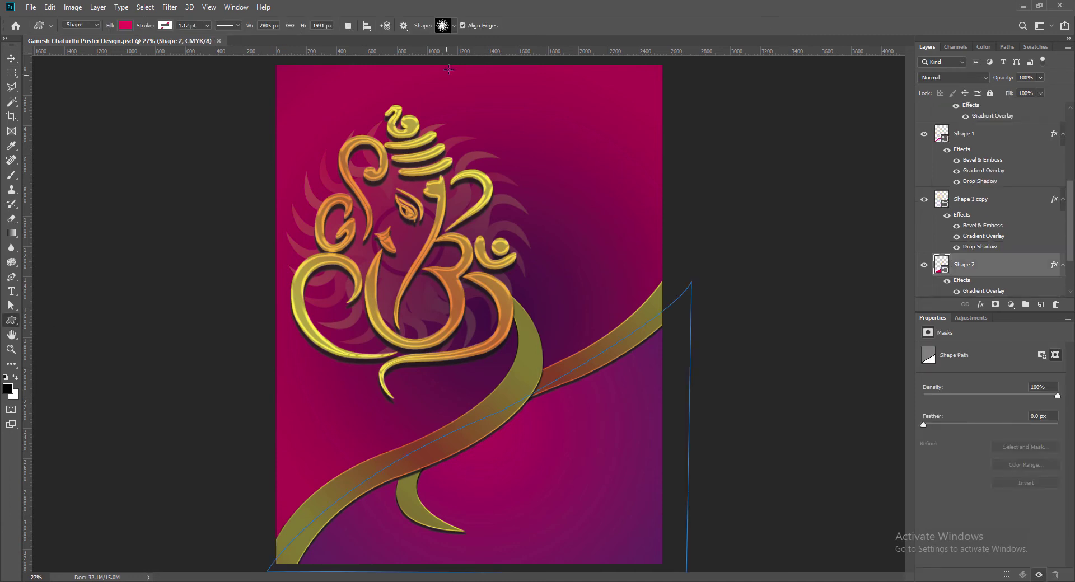
Step: Scroll through the custom shape picker and choose Snowflake 2
left_click(454, 26)
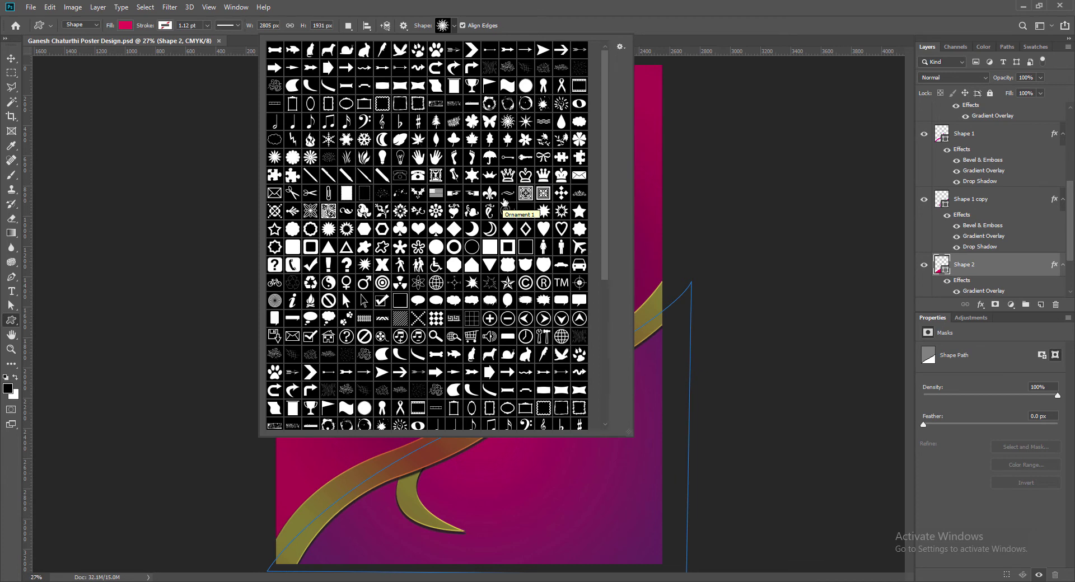
scroll(503, 199, "down", 2)
scroll(504, 199, "down", 1)
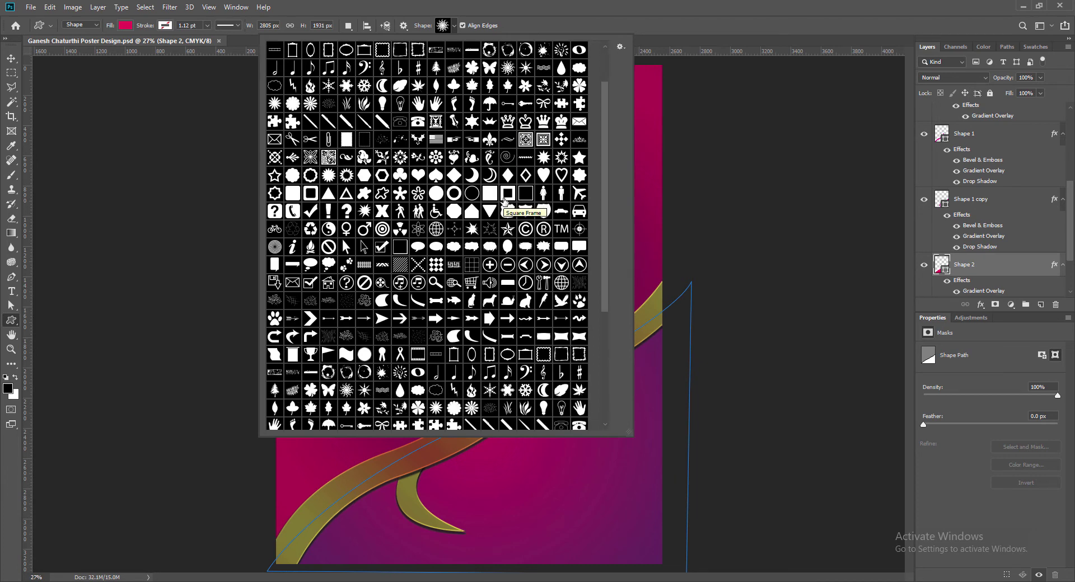
scroll(505, 199, "down", 2)
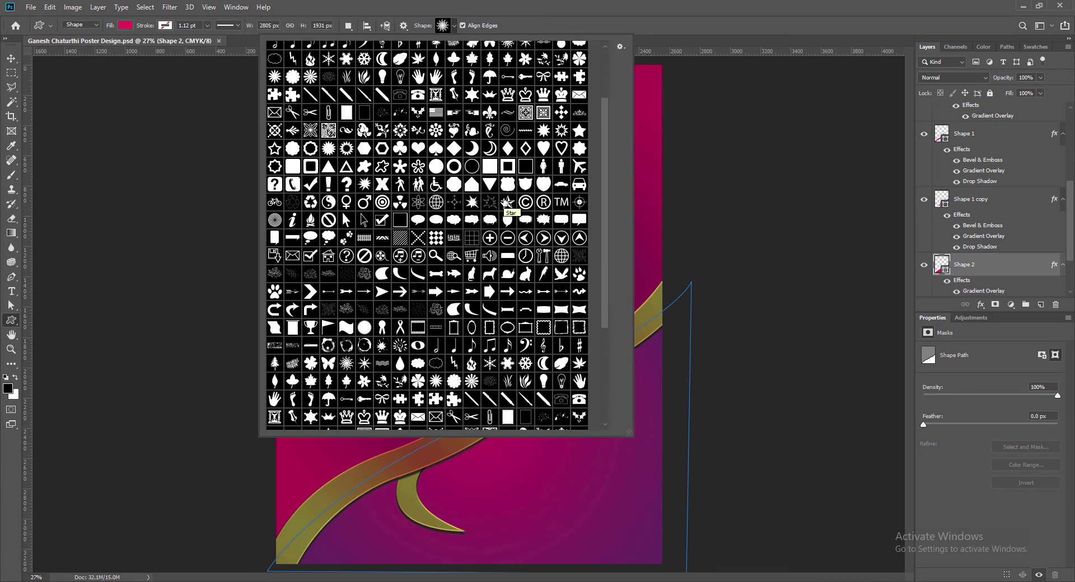
scroll(506, 202, "down", 1)
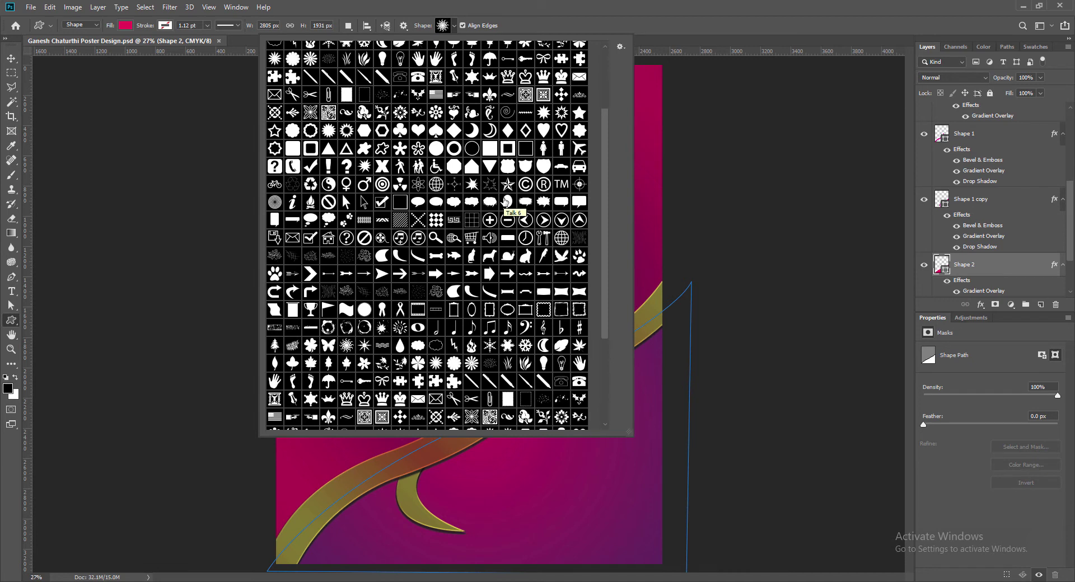
scroll(506, 200, "down", 1)
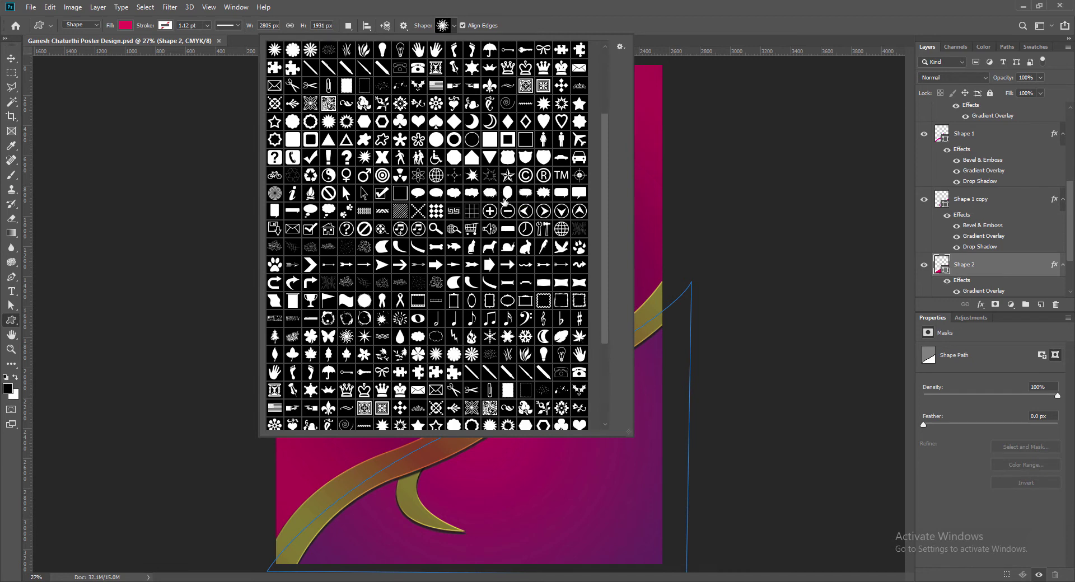
scroll(505, 202, "down", 1)
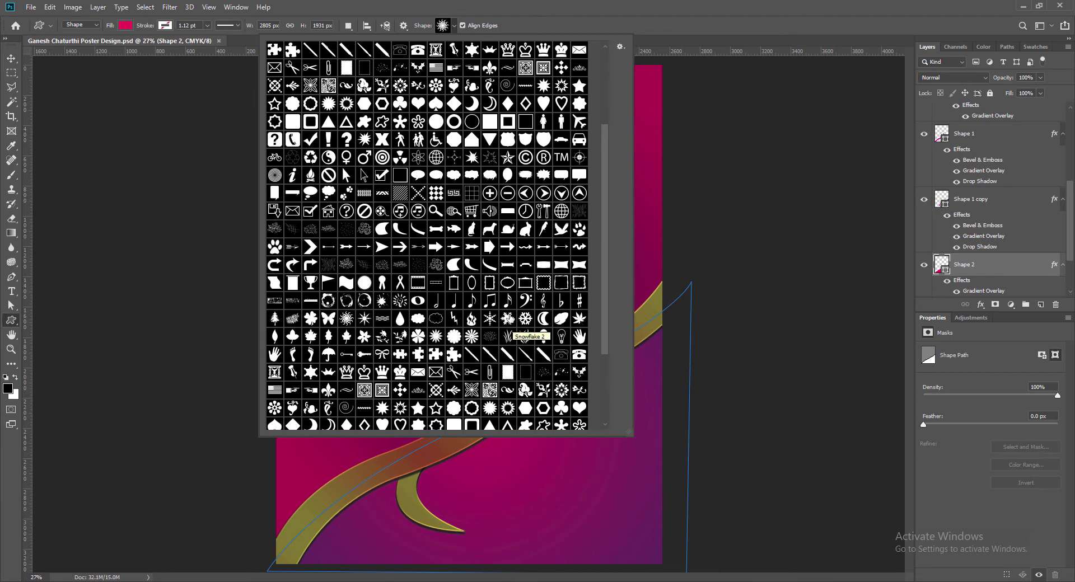
double_click(508, 319)
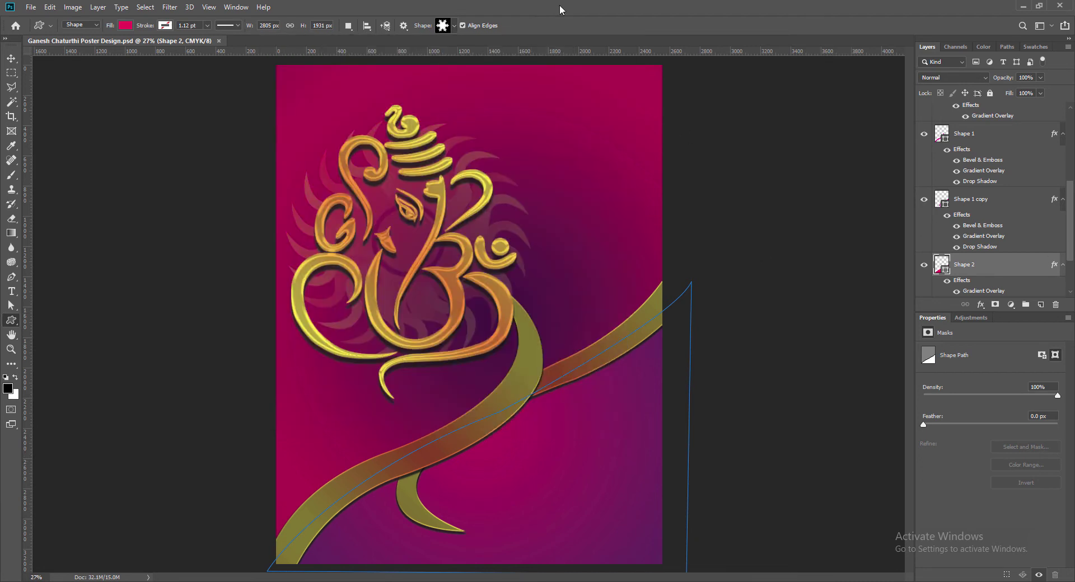
Step: Draw the Snowflake 2 shape as layer Shape 4 in the poster's lower right
left_click(1041, 305)
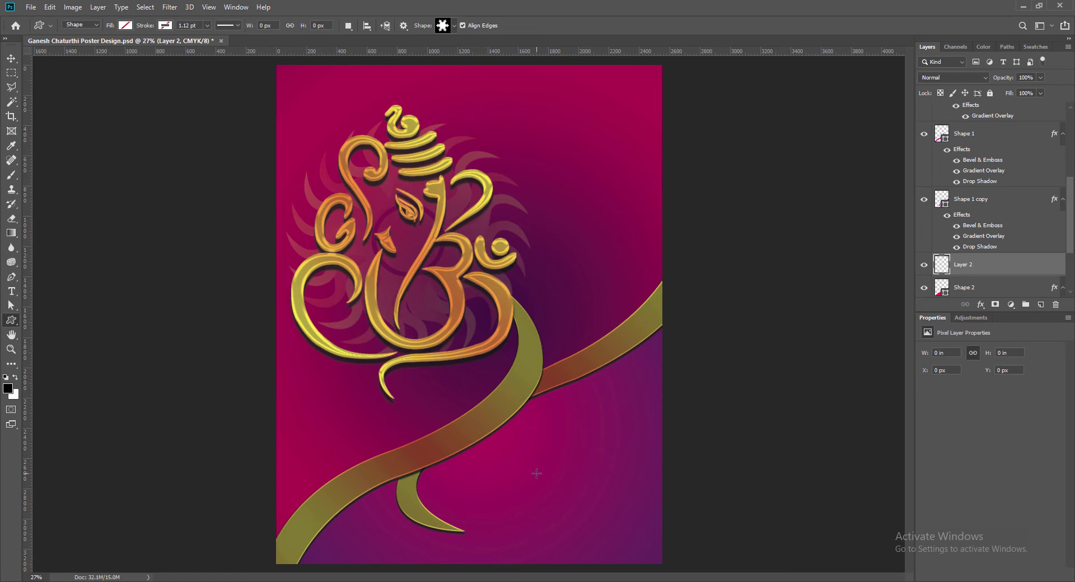
left_click(576, 480)
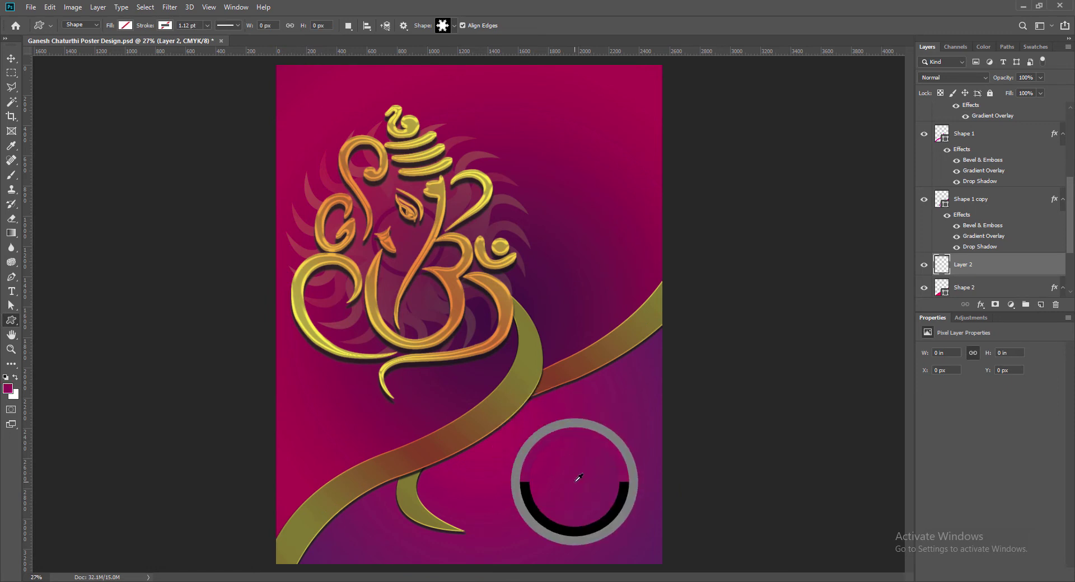
left_click(569, 455)
left_click_drag(567, 418, 640, 485)
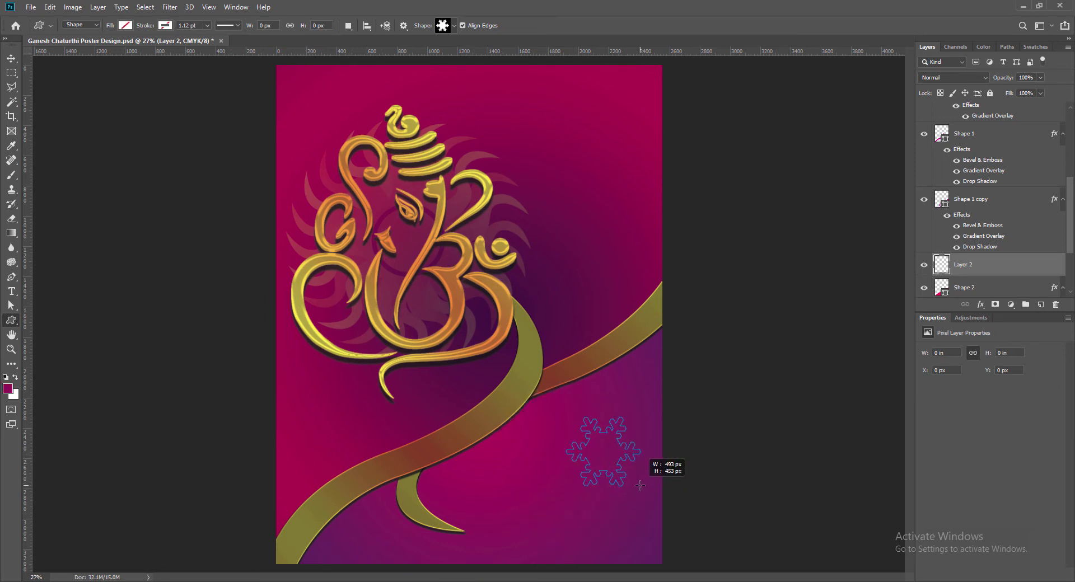
key("ctrl+z")
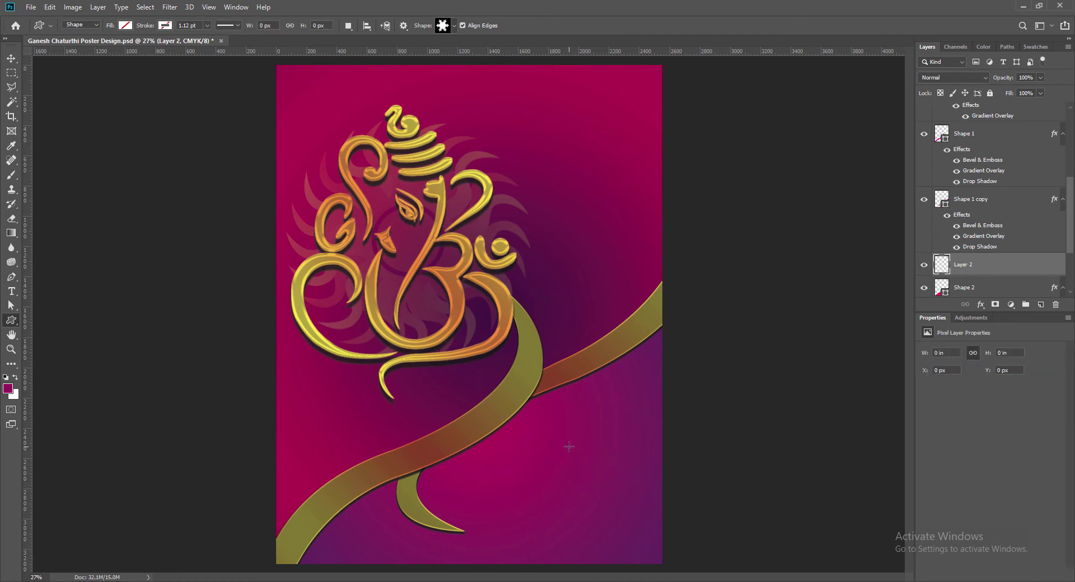
left_click_drag(563, 433, 656, 514)
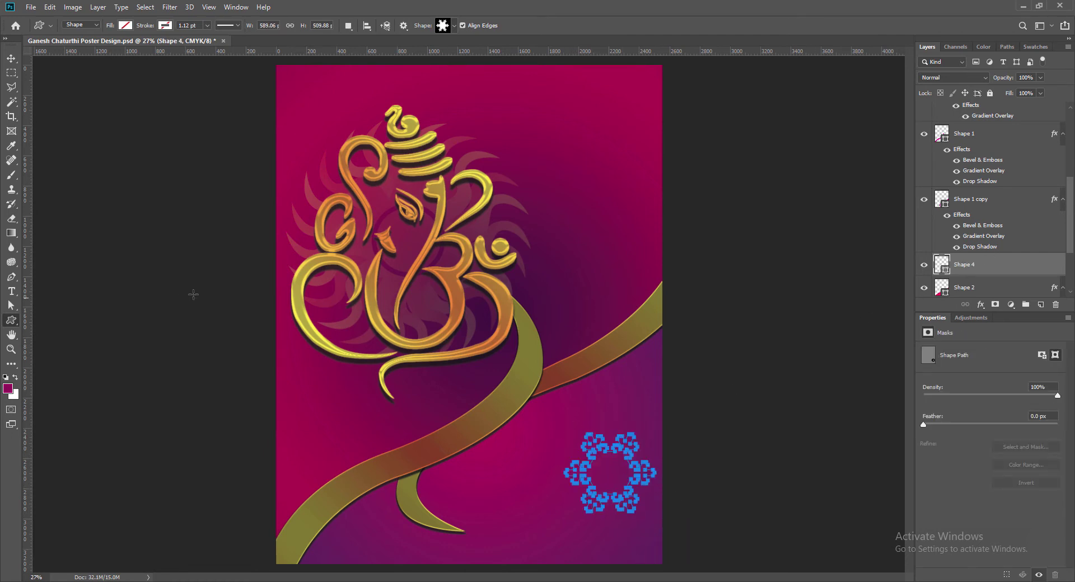
left_click(11, 146)
Step: Try a yellow and then a pale cream fill on the snowflake
double_click(942, 265)
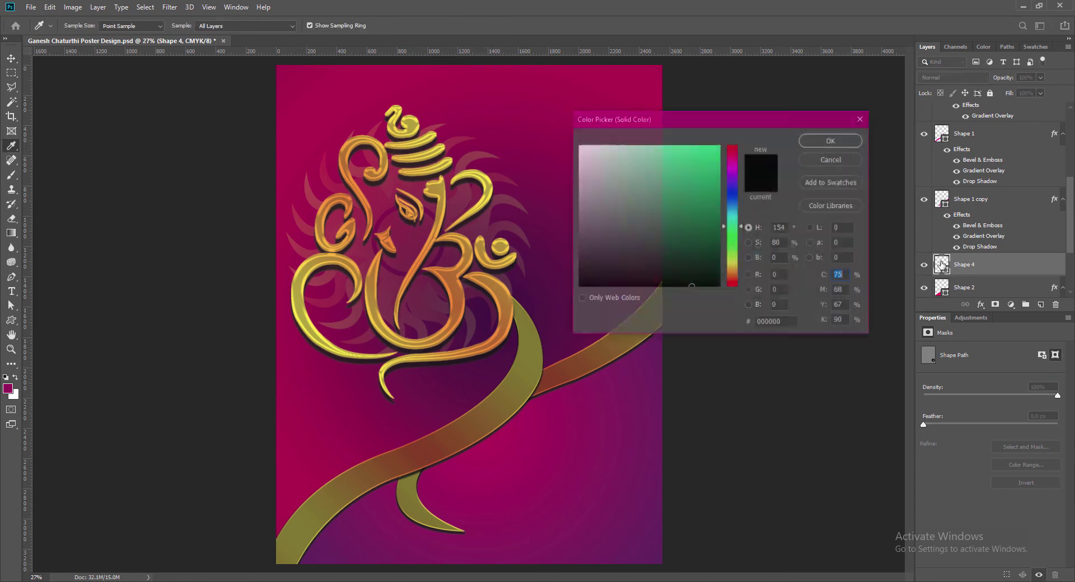
left_click(583, 154)
left_click(801, 143)
key("v")
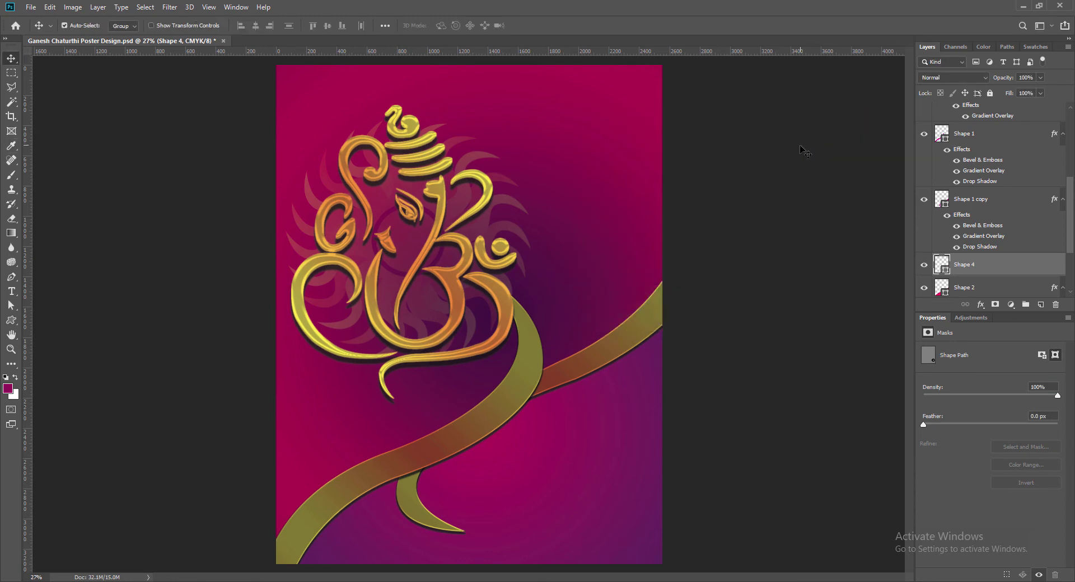
left_click(11, 321)
left_click(126, 25)
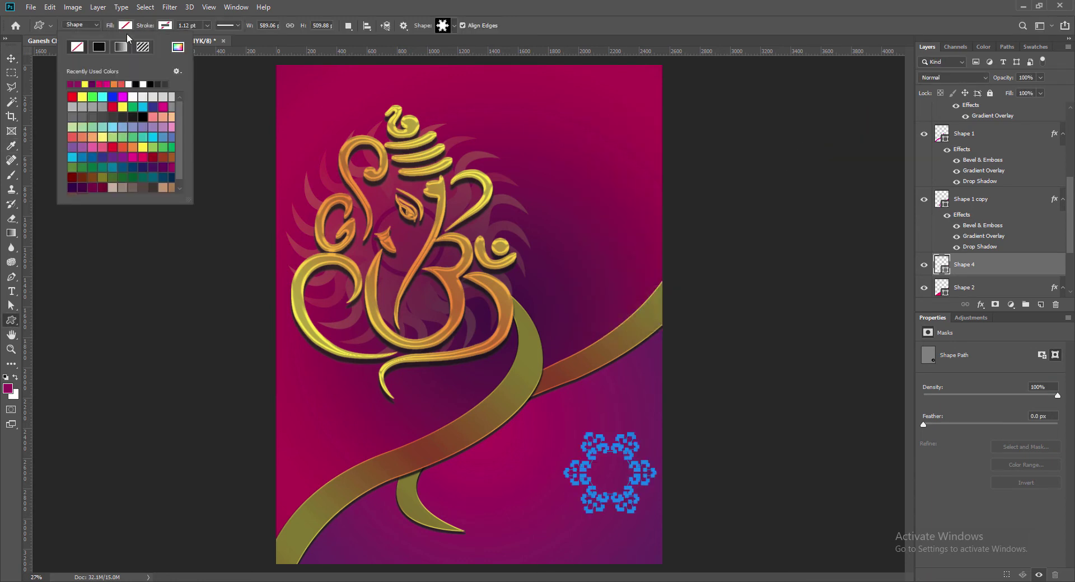
left_click(143, 147)
left_click(11, 58)
double_click(942, 259)
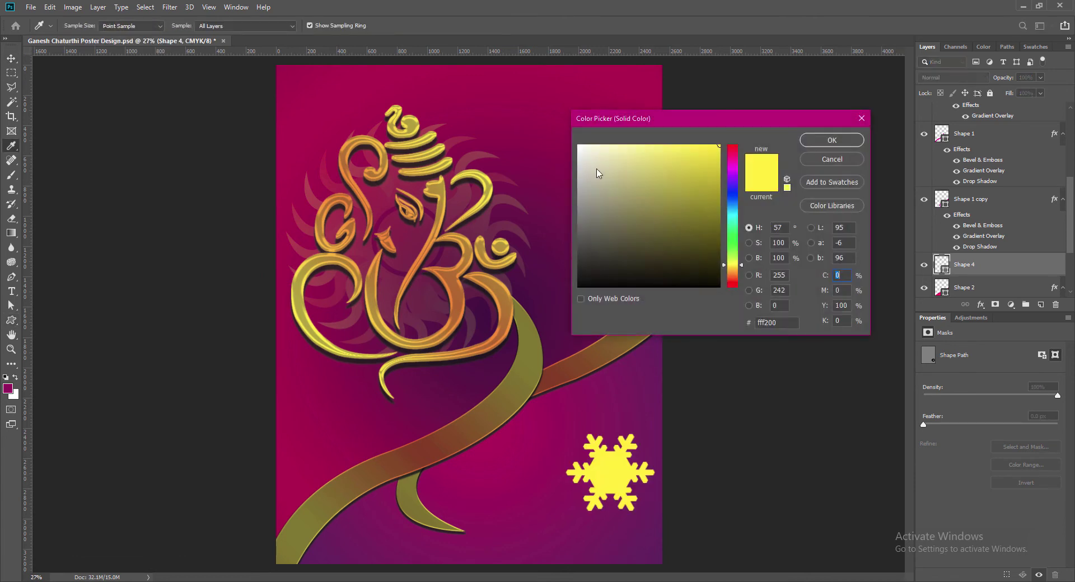
left_click_drag(598, 149, 608, 143)
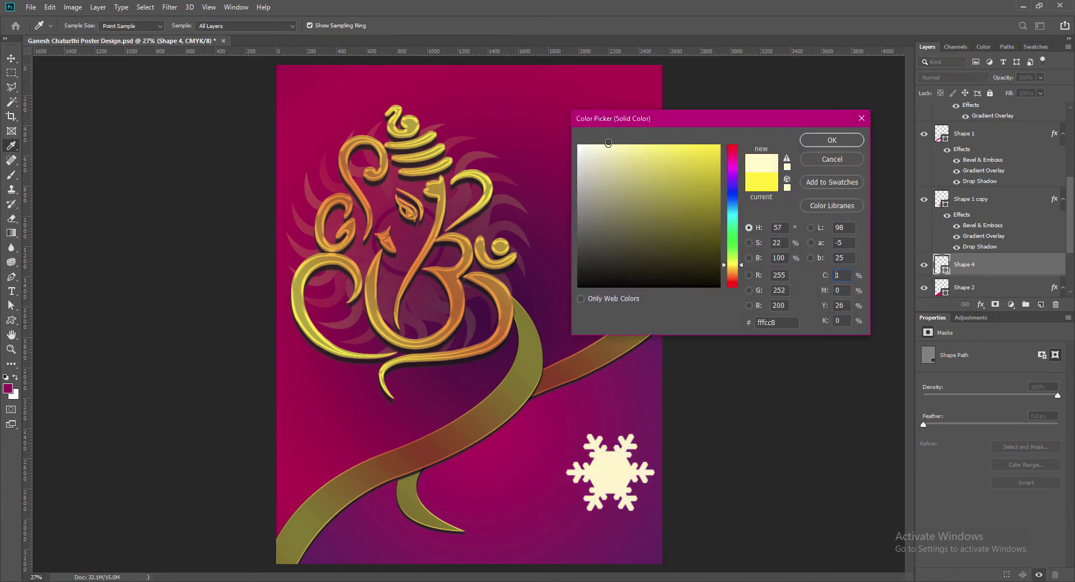
left_click(819, 142)
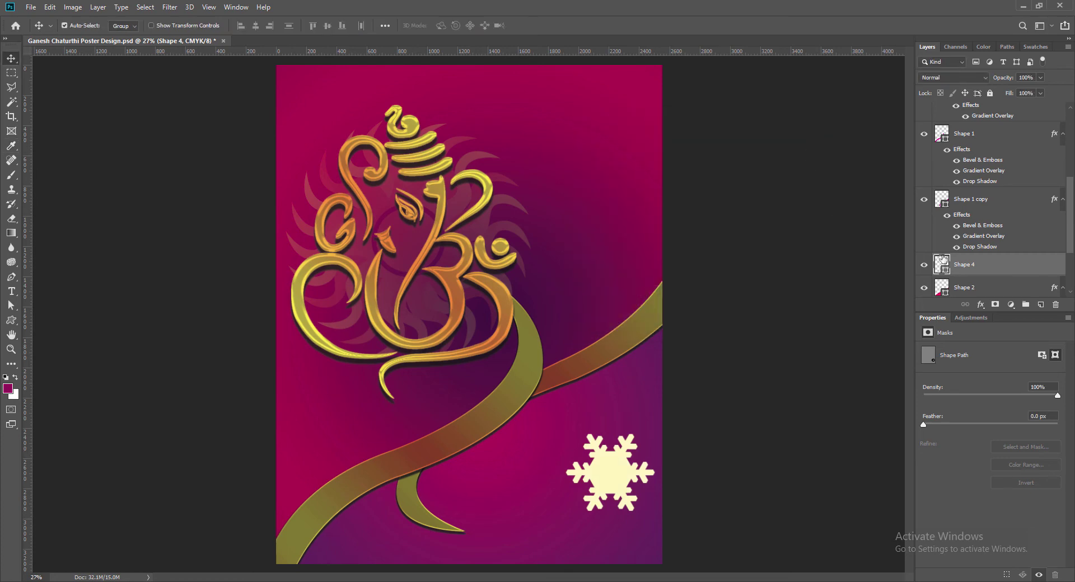
Step: Settle on a saturated gold fill, ebbc02, for the snowflake
double_click(943, 260)
left_click(825, 147)
double_click(943, 260)
left_click_drag(708, 229, 610, 146)
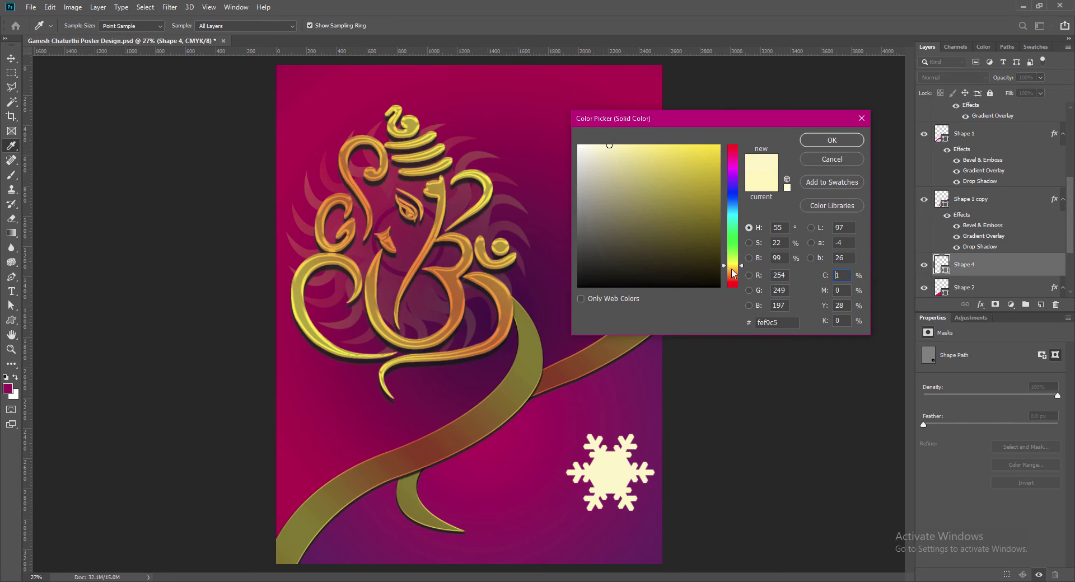
left_click(668, 148)
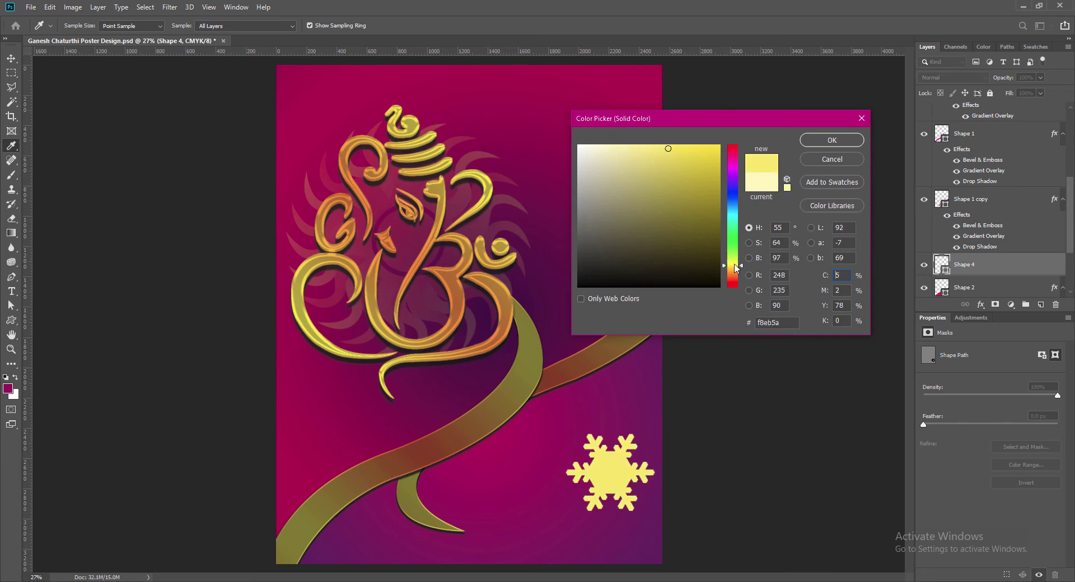
left_click_drag(732, 266, 733, 267)
left_click(717, 161)
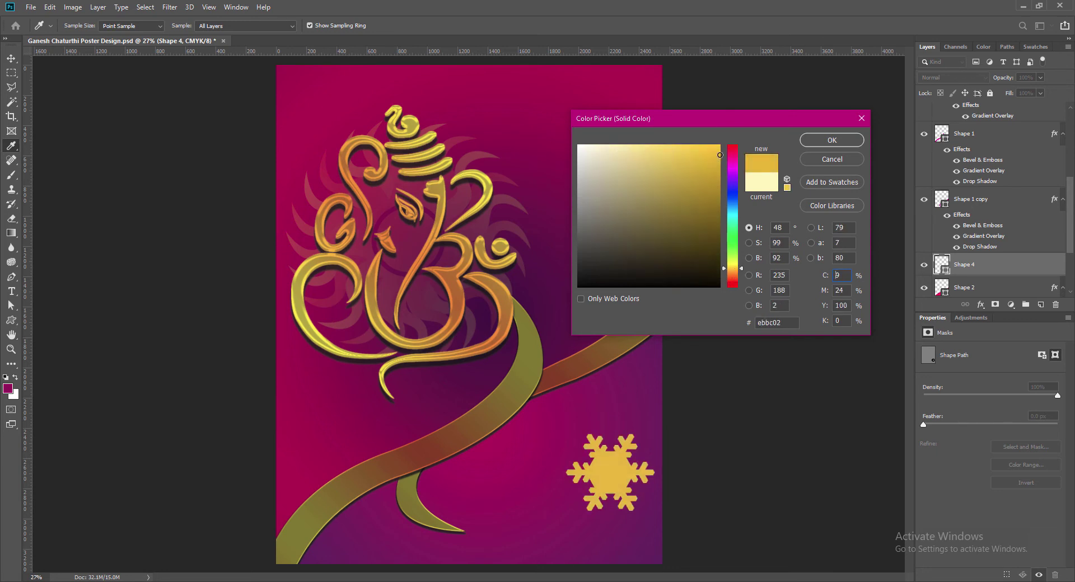
left_click(832, 140)
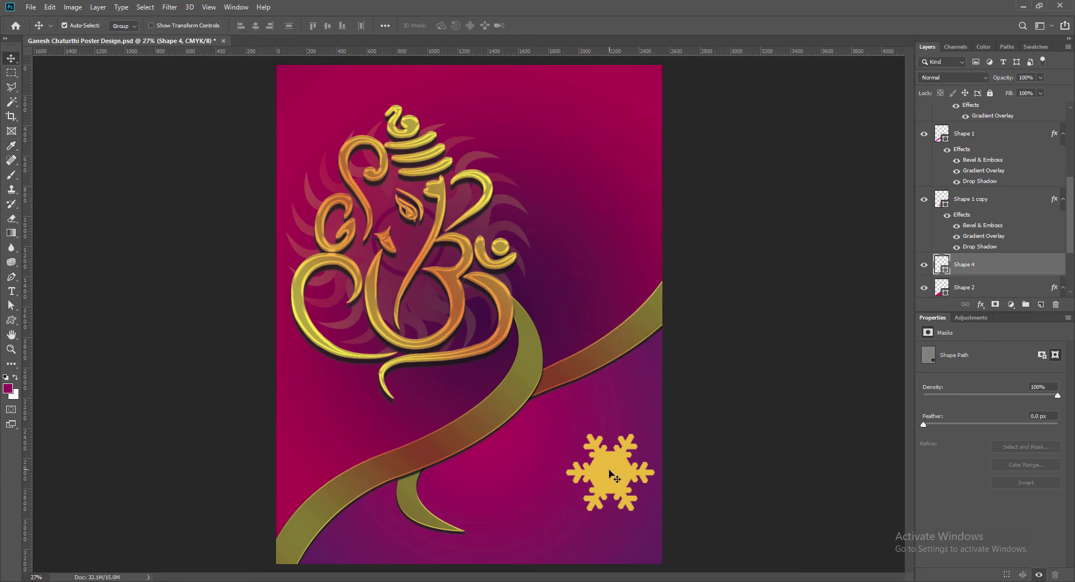
Step: Enlarge the snowflake to about 211% and move it to the top right
left_click_drag(610, 474, 574, 213)
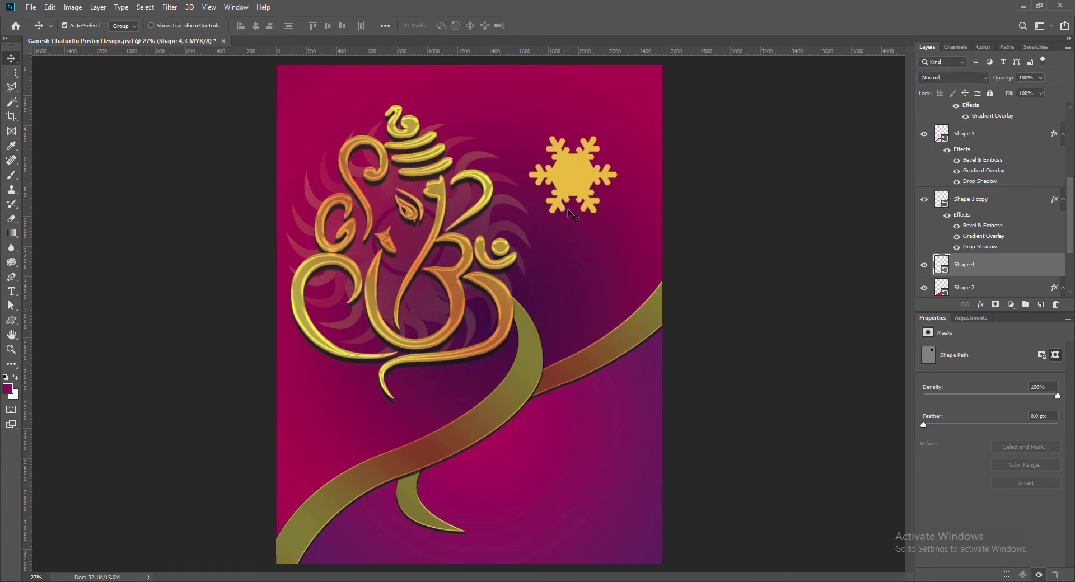
key("ctrl+t")
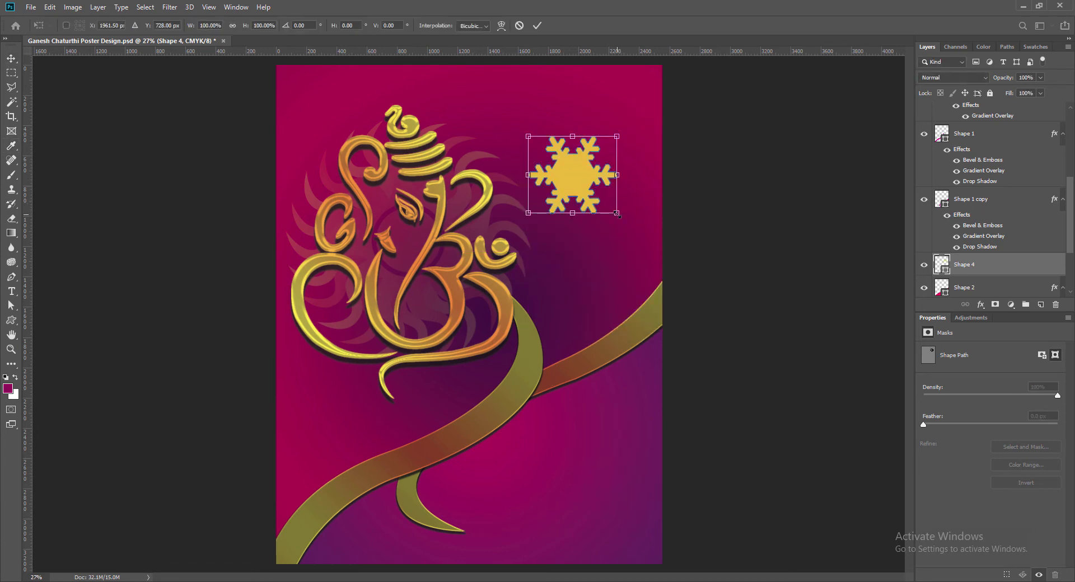
left_click_drag(617, 214, 715, 303)
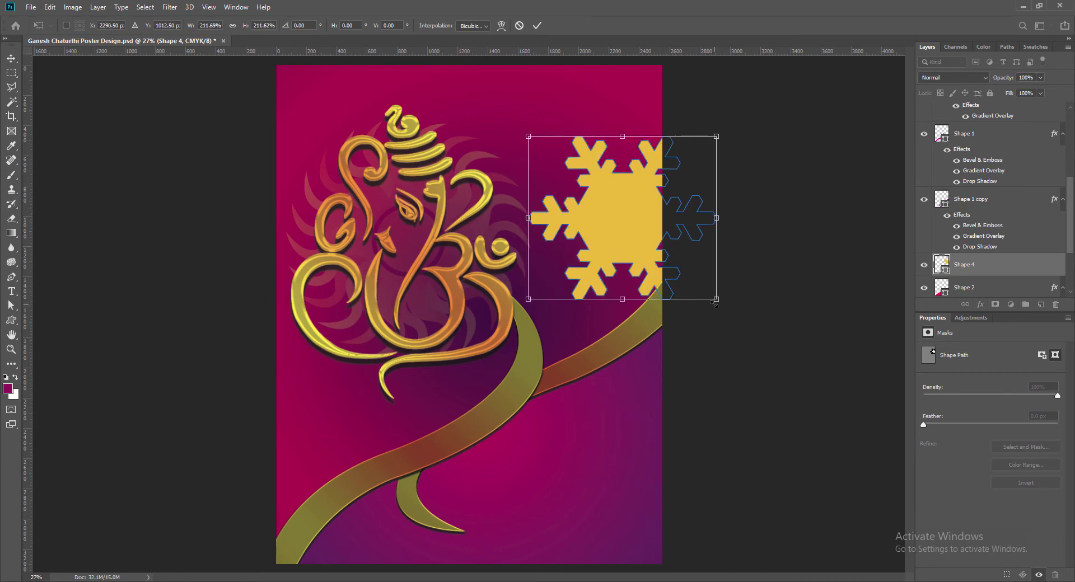
key("Return")
left_click_drag(629, 231, 576, 172)
Step: Rotate the snowflake roughly -19° and commit the transform
key("ctrl+t")
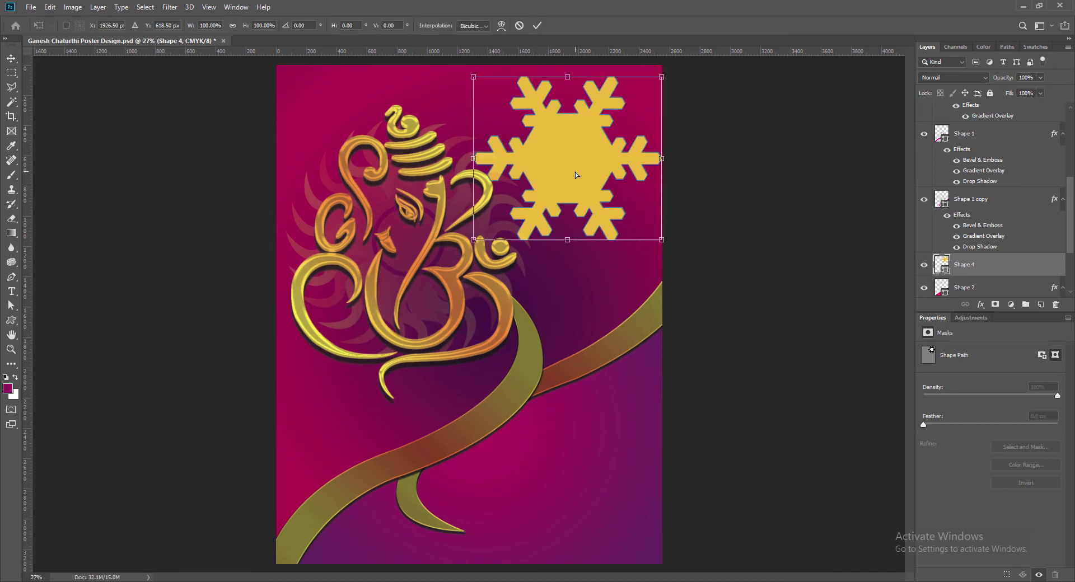
left_click_drag(467, 246, 494, 271)
double_click(568, 186)
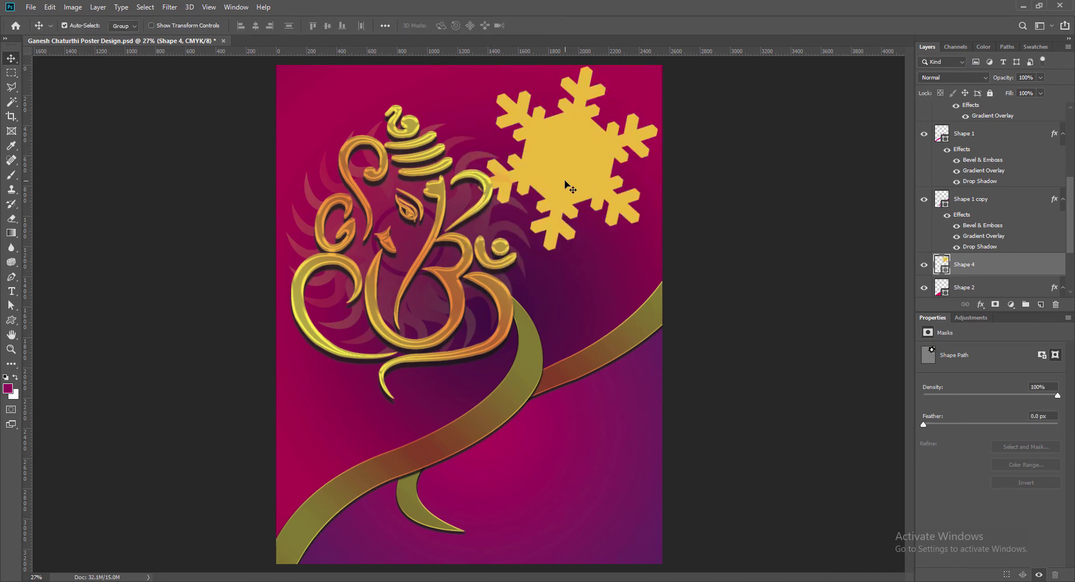
scroll(969, 270, "down", 3)
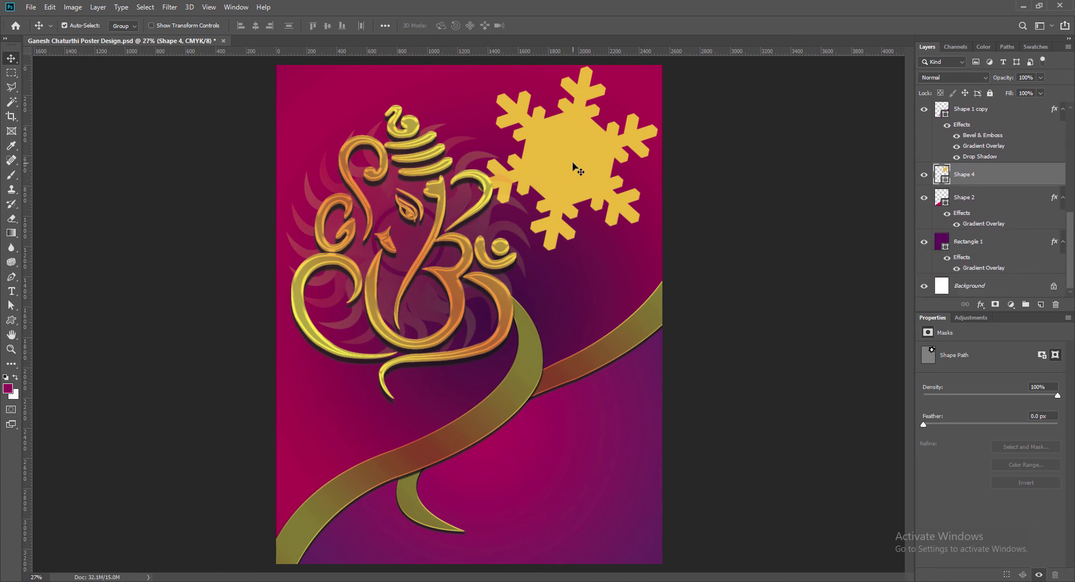
Step: Add smaller snowflake copies toward the poster's lower right
left_click_drag(575, 168, 591, 344)
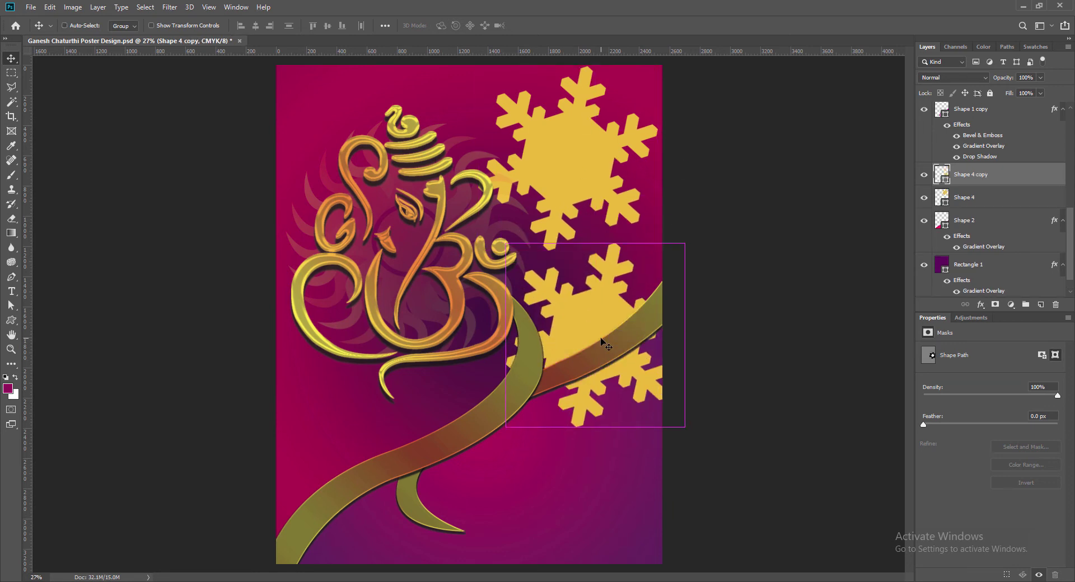
key("ctrl+t")
left_click_drag(686, 241, 652, 280)
mouse_move(565, 302)
left_mouse_down()
mouse_move(595, 325)
mouse_move(526, 486)
mouse_move(478, 502)
mouse_move(596, 475)
left_mouse_up()
key("Return")
key("ctrl+t")
left_click_drag(655, 415, 624, 450)
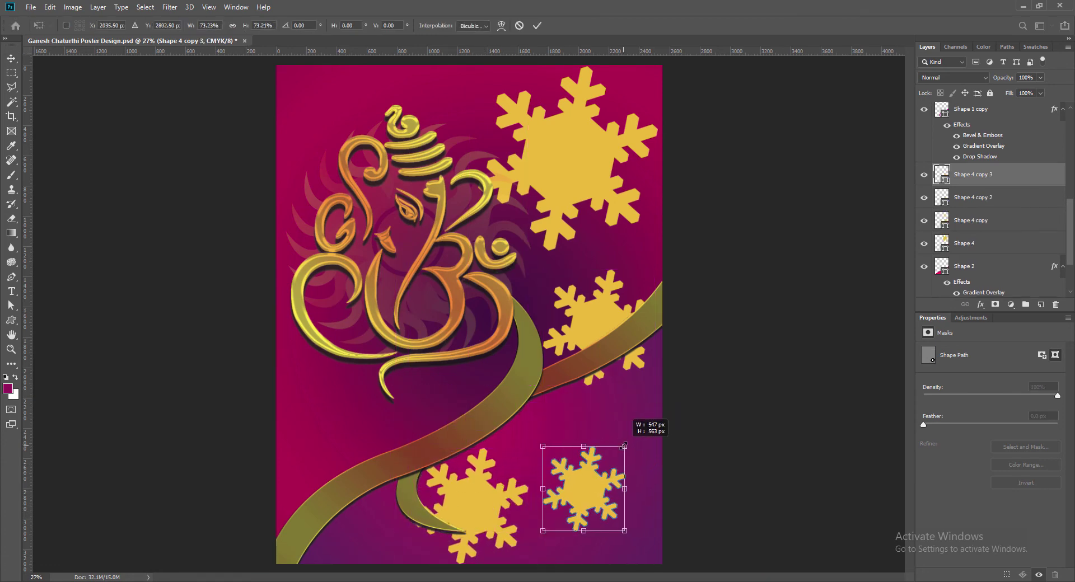
key("Return")
mouse_move(583, 491)
left_mouse_down()
mouse_move(557, 434)
mouse_move(615, 513)
left_mouse_up()
Step: Scatter more snowflake copies at lower left, upper left and mid-poster
left_click_drag(593, 327, 331, 402)
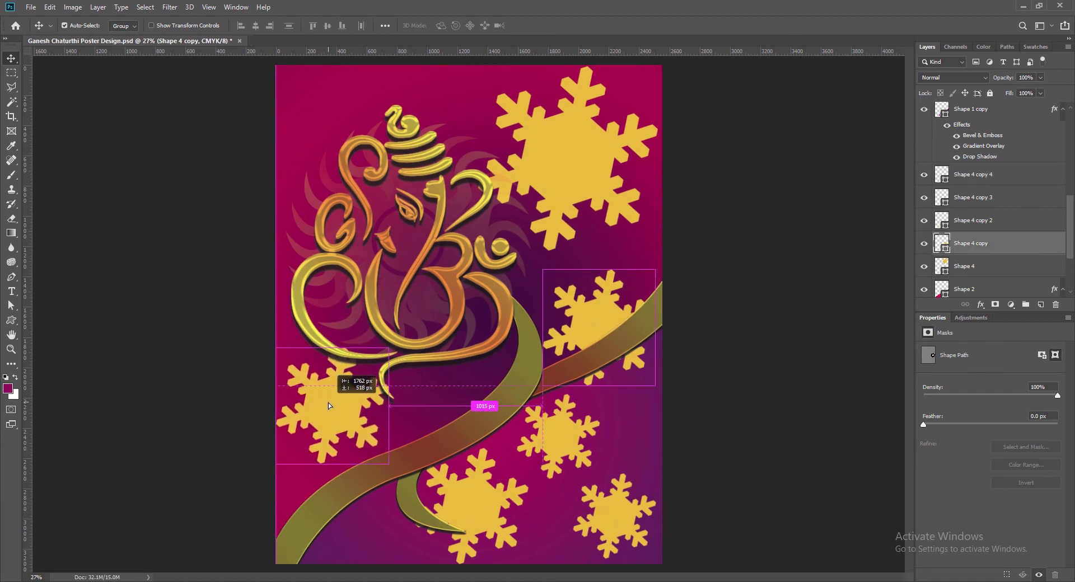
left_click(566, 448)
left_click_drag(565, 448, 326, 120)
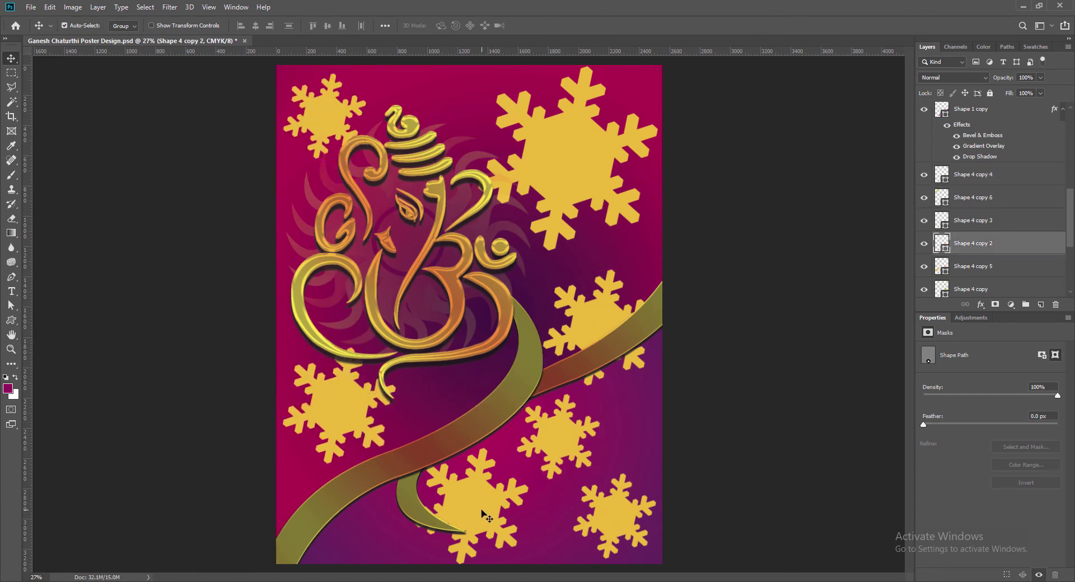
mouse_move(476, 493)
left_mouse_down()
mouse_move(475, 338)
mouse_move(448, 394)
left_mouse_up()
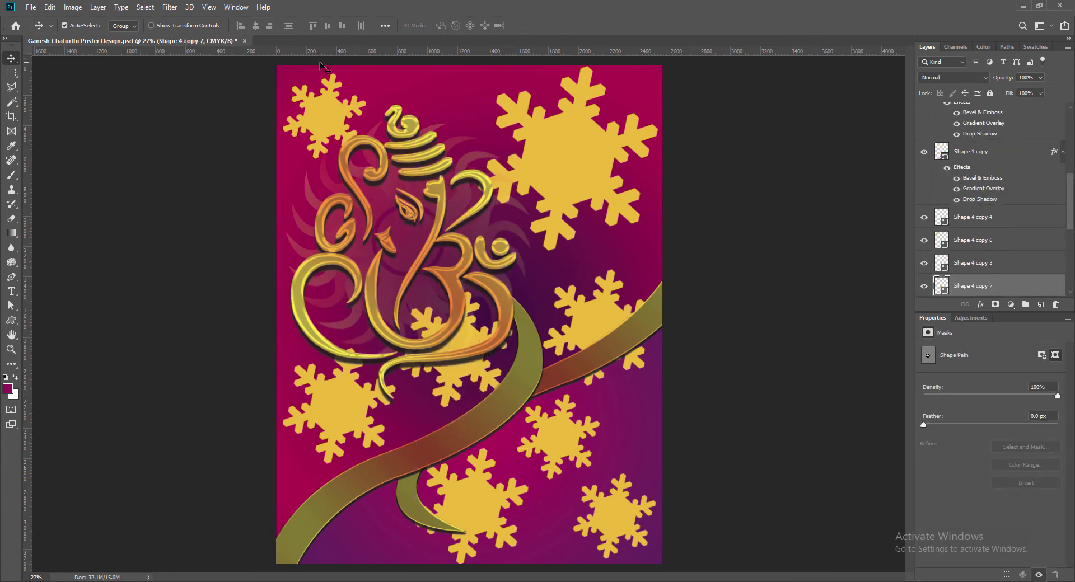
left_click_drag(605, 506, 375, 535)
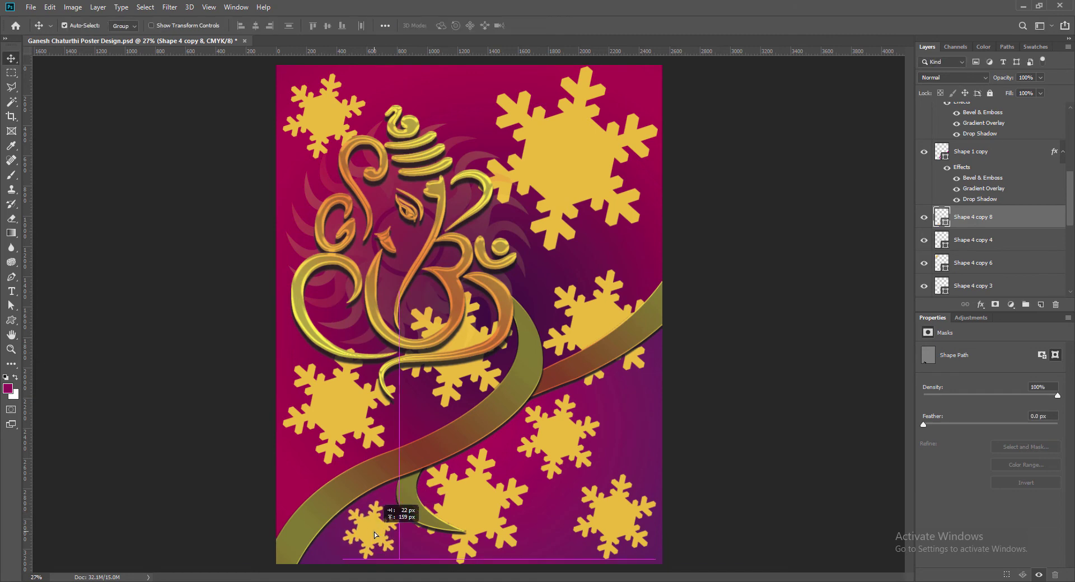
scroll(1071, 247, "down", 5)
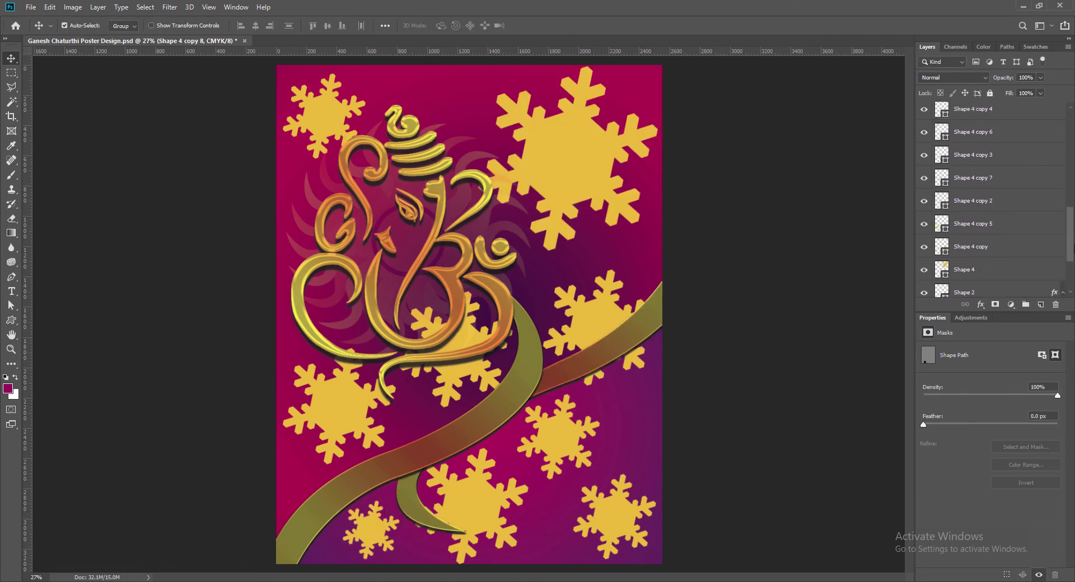
Step: Group the snowflakes into Group 2 at 9% opacity and save
key("ctrl+g")
left_click_drag(1041, 78, 997, 95)
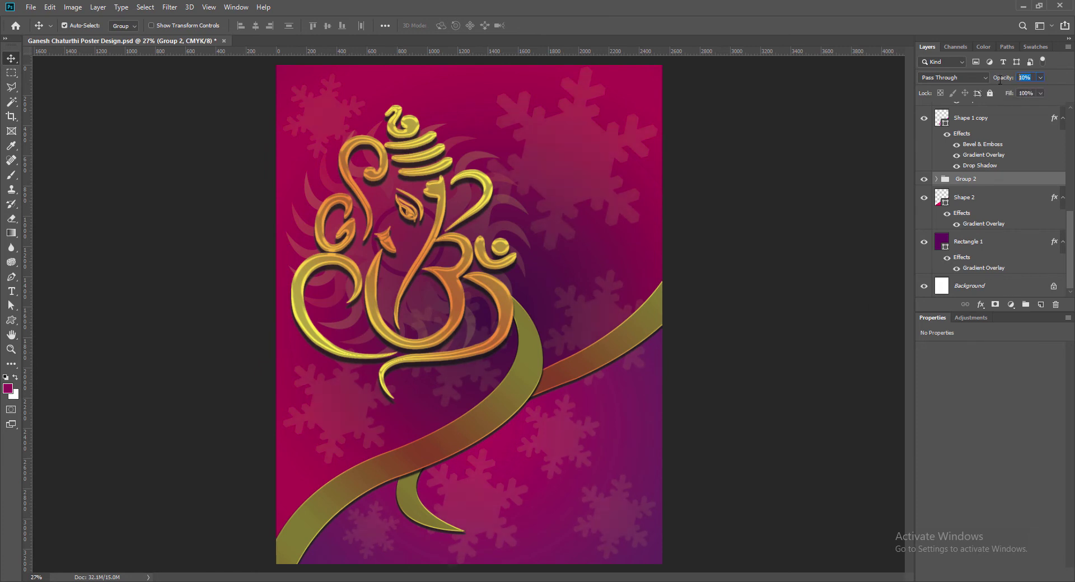
type("9")
key("ctrl+s")
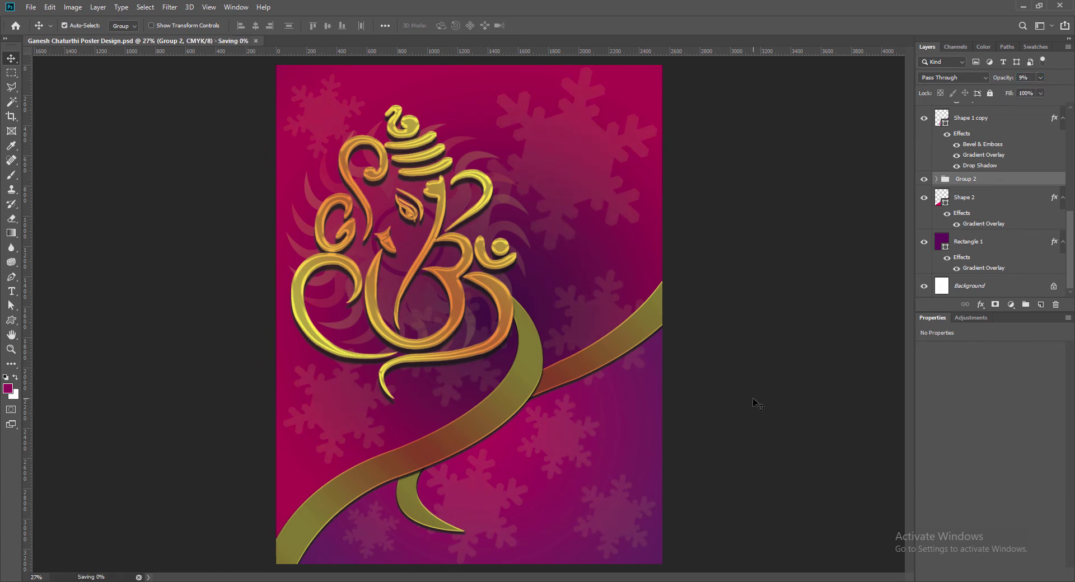
left_click(613, 254)
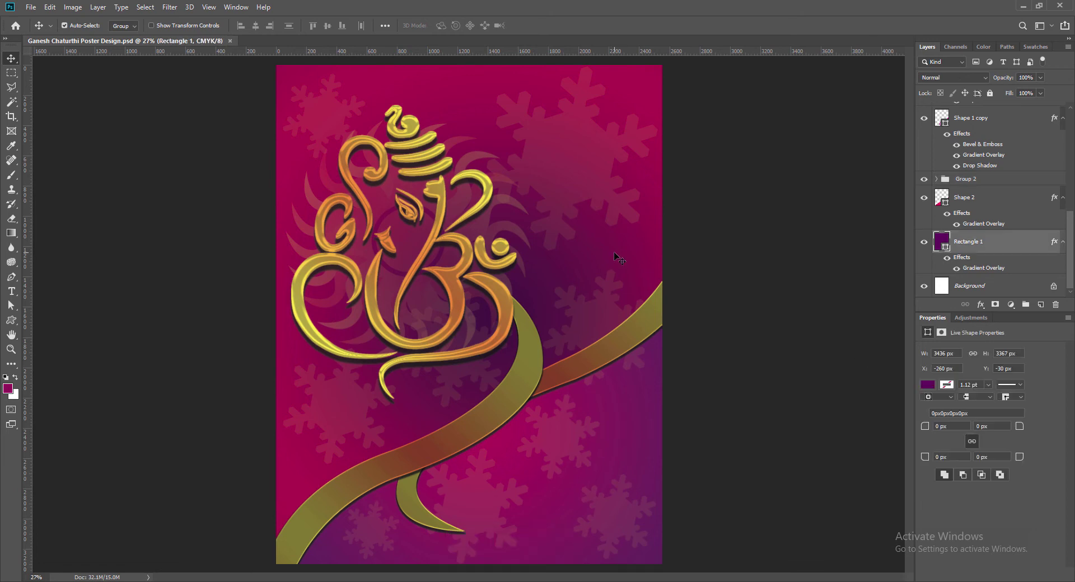
Step: Type HAPPY and set it in Cooper Std Black at 30 pt
key("t")
left_click(560, 167)
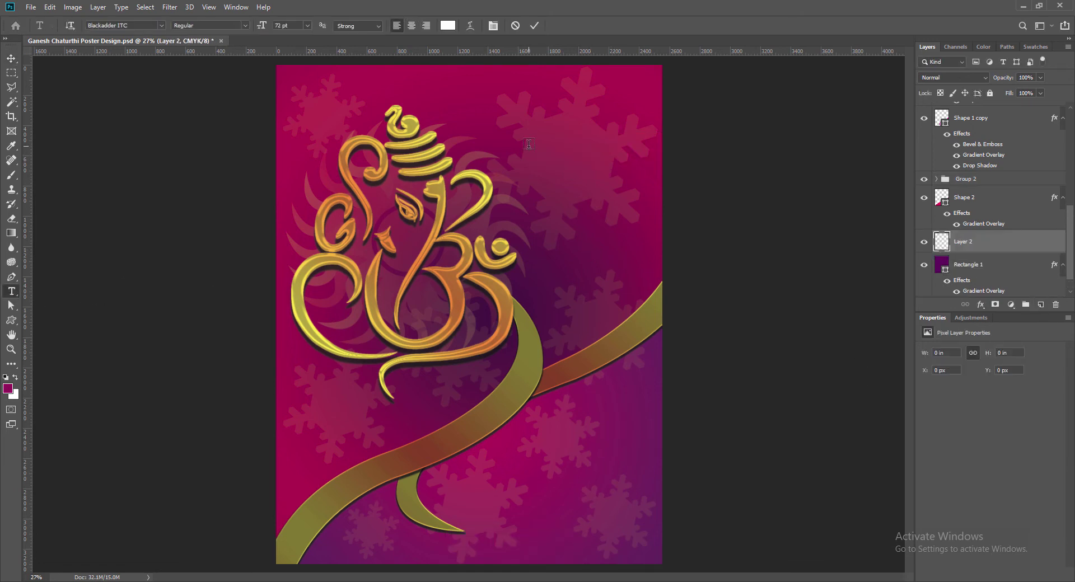
type("HAPPY")
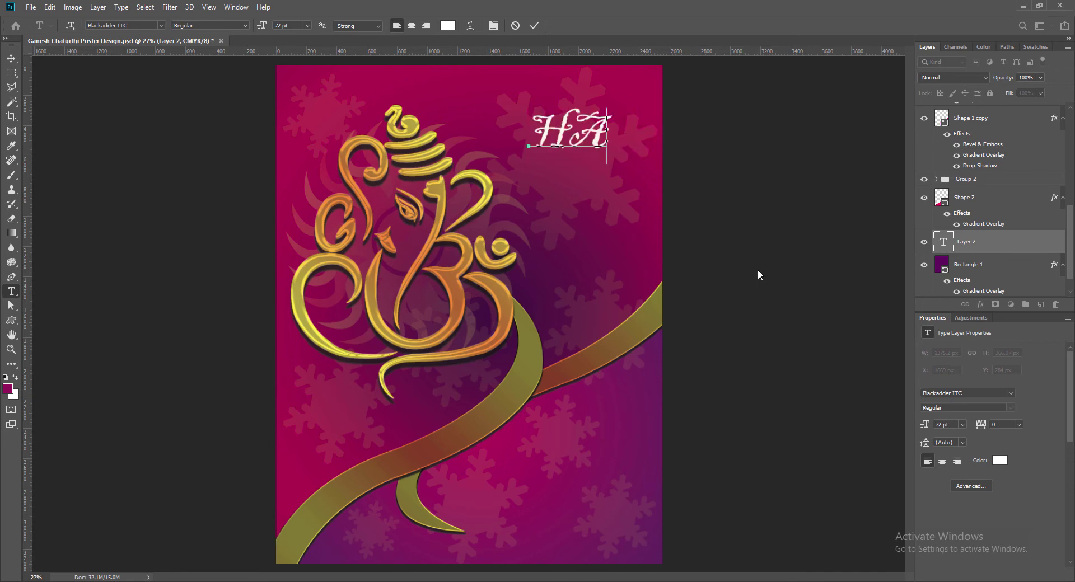
key("ctrl+a")
left_click(307, 25)
left_click(294, 133)
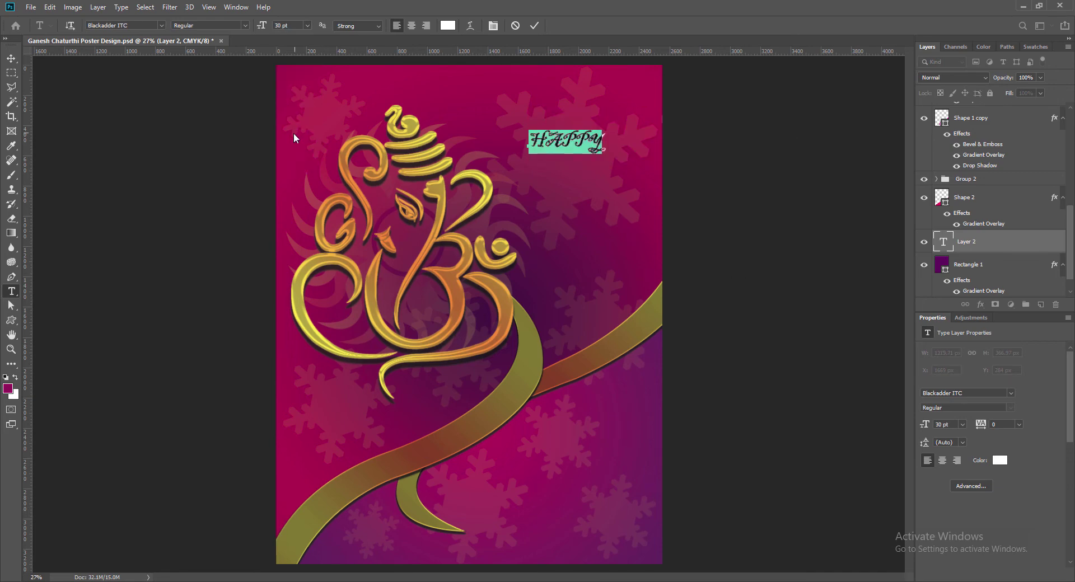
left_click(161, 25)
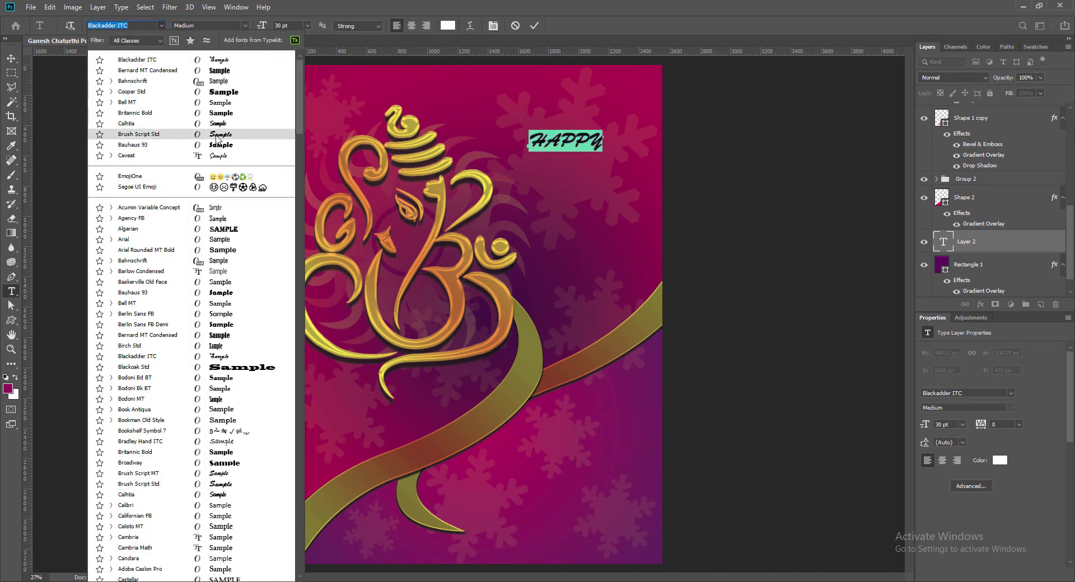
left_click(135, 91)
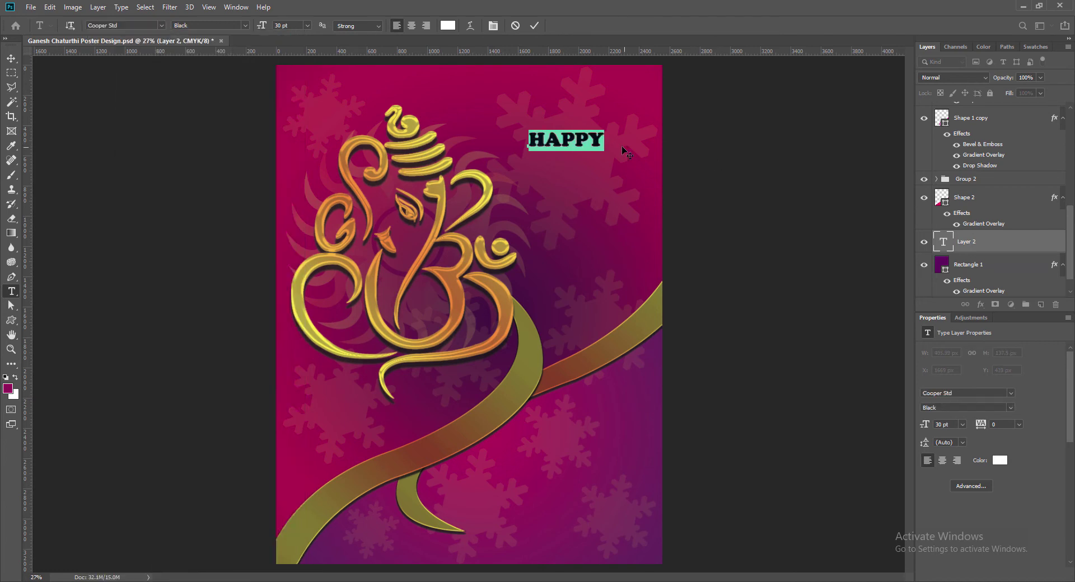
left_click(534, 26)
Step: Stack the HAPPY layer above Group 2 and place it at the poster's upper right
key("v")
left_click(584, 136)
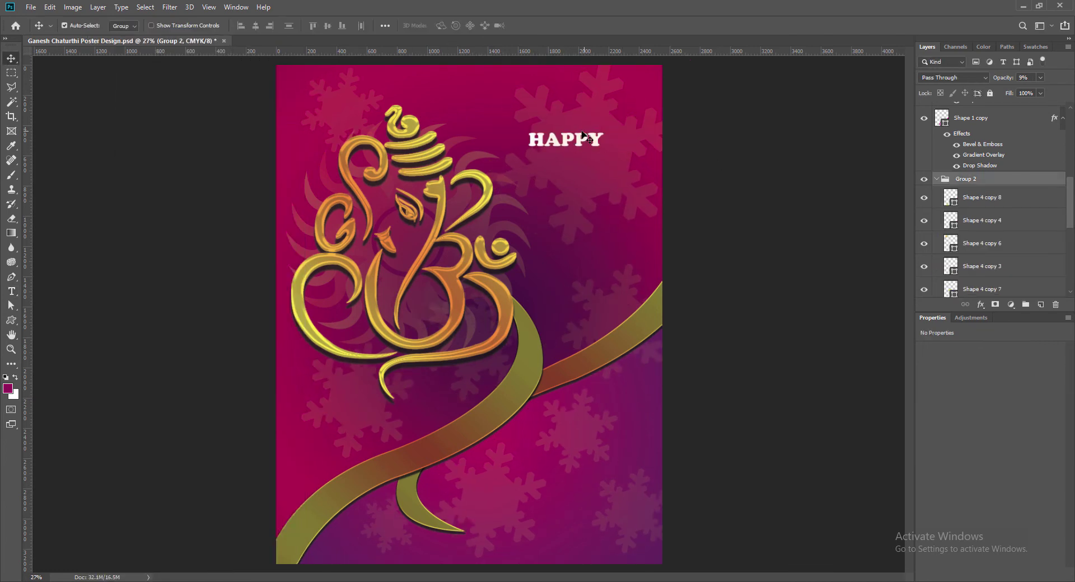
left_click(582, 137)
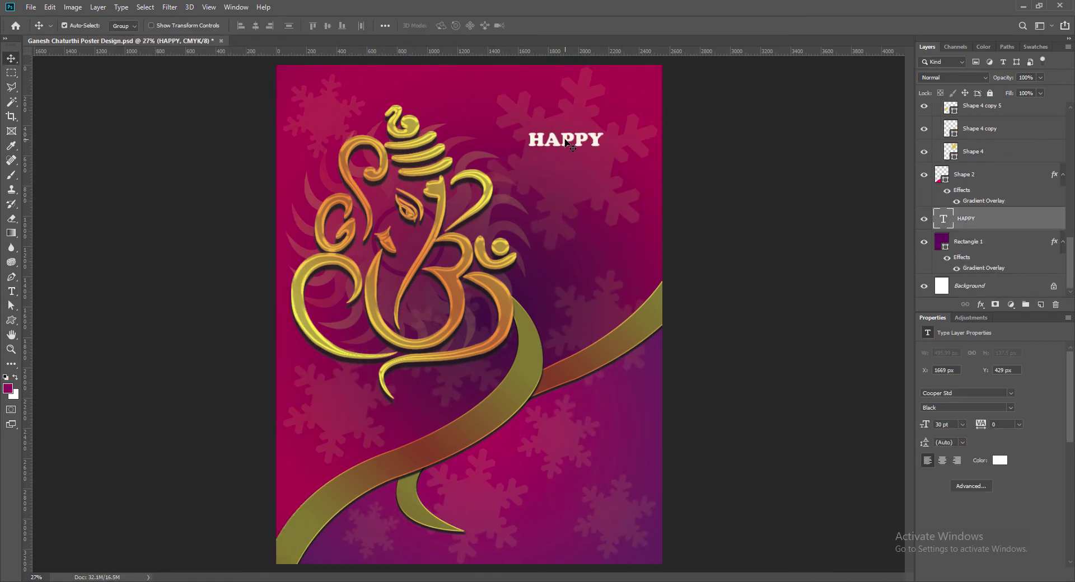
left_click(566, 145)
scroll(1073, 267, "down", 3)
scroll(1073, 267, "up", 2)
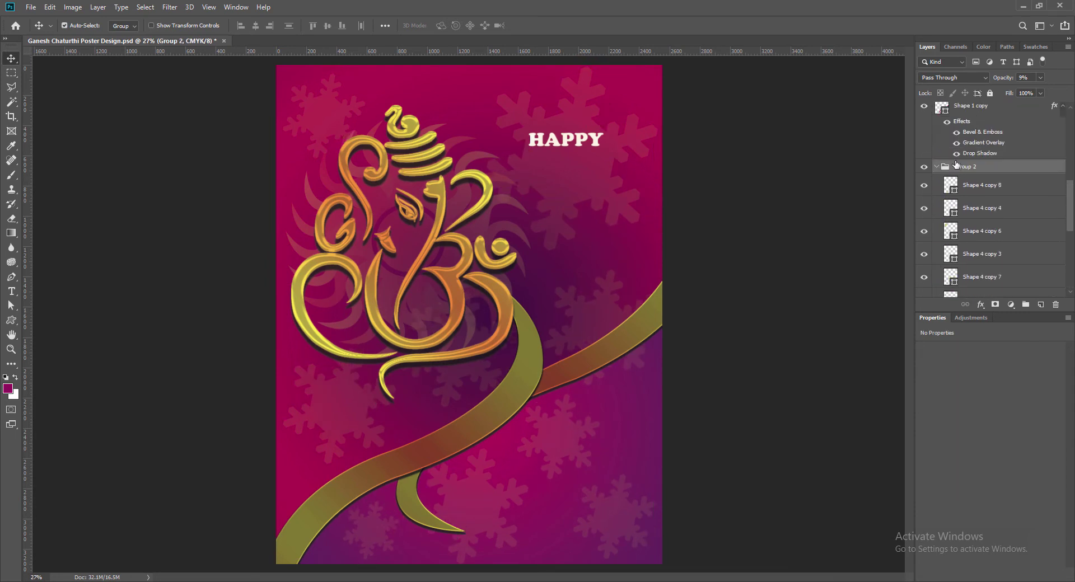
left_click(938, 167)
left_click_drag(966, 229, 966, 168)
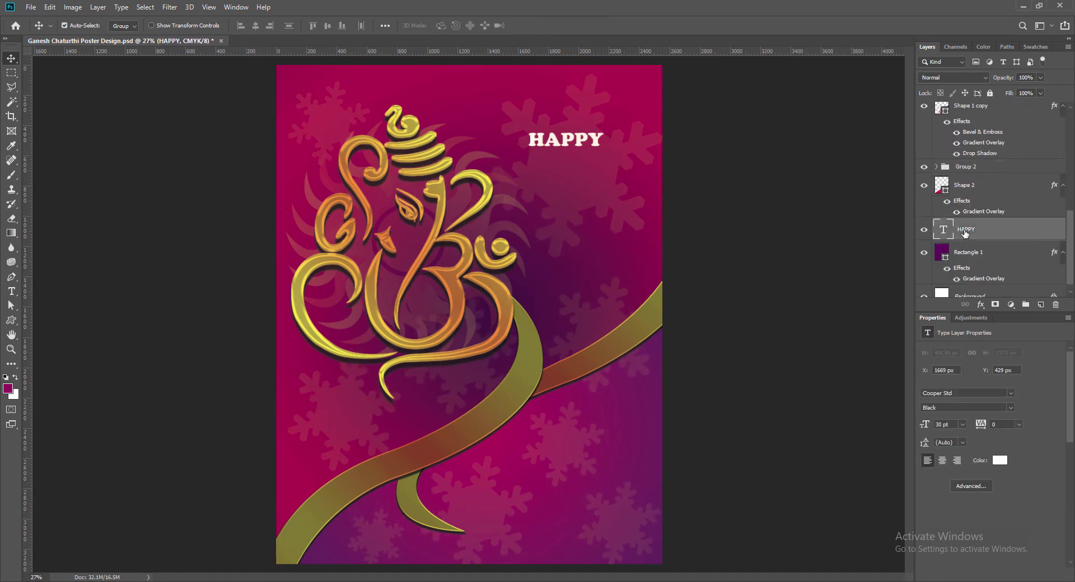
mouse_move(567, 143)
left_mouse_down()
mouse_move(582, 123)
mouse_move(583, 148)
left_mouse_up()
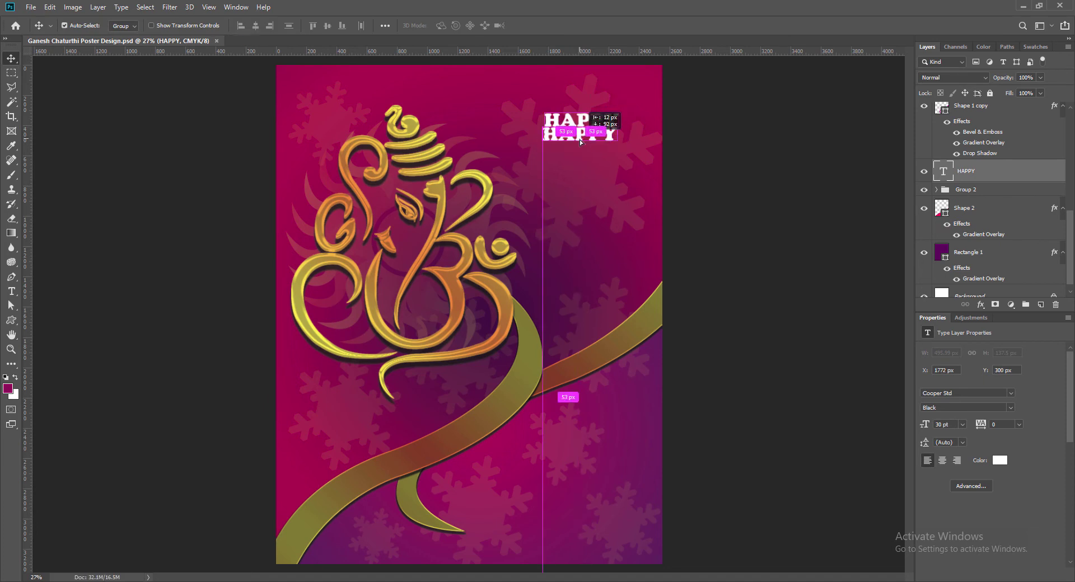
Step: Retype a HAPPY copy as Ganesh, 72 pt in Blackadder ITC, placed under HAPPY
double_click(944, 172)
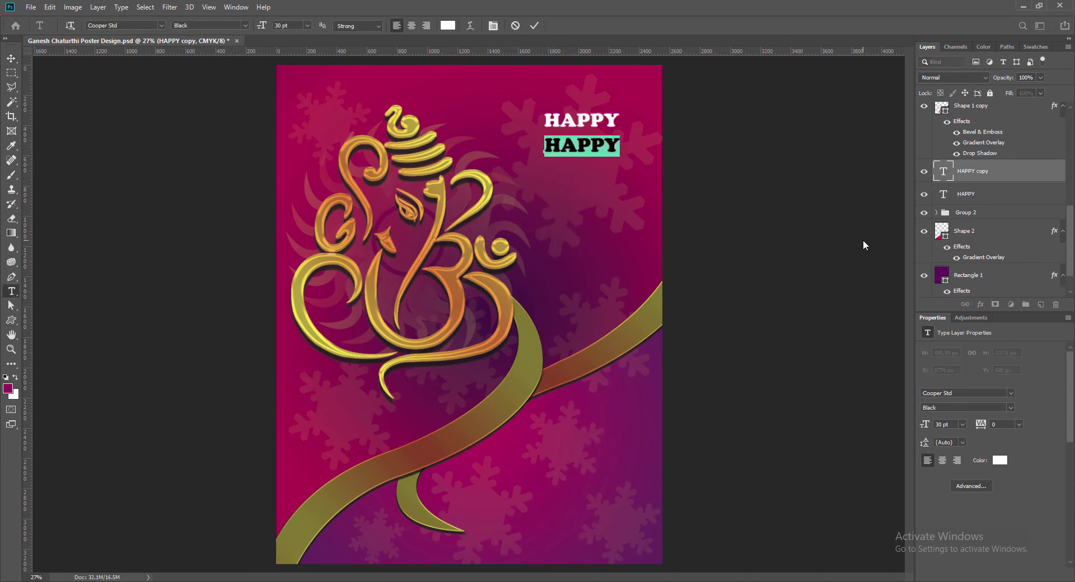
type("Ganesh")
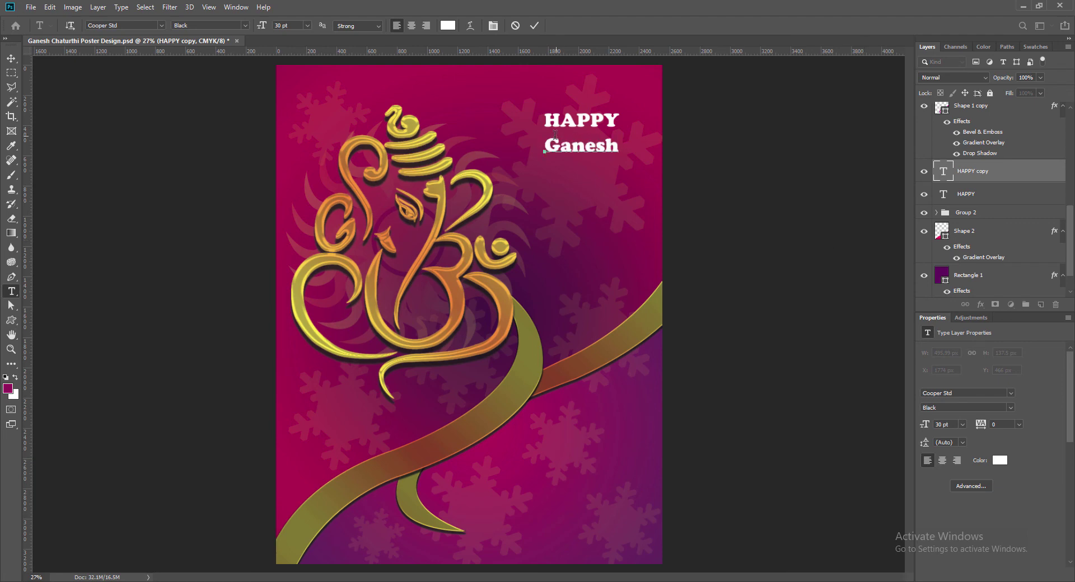
key("ctrl+a")
left_click(306, 25)
left_click(303, 154)
left_click(161, 25)
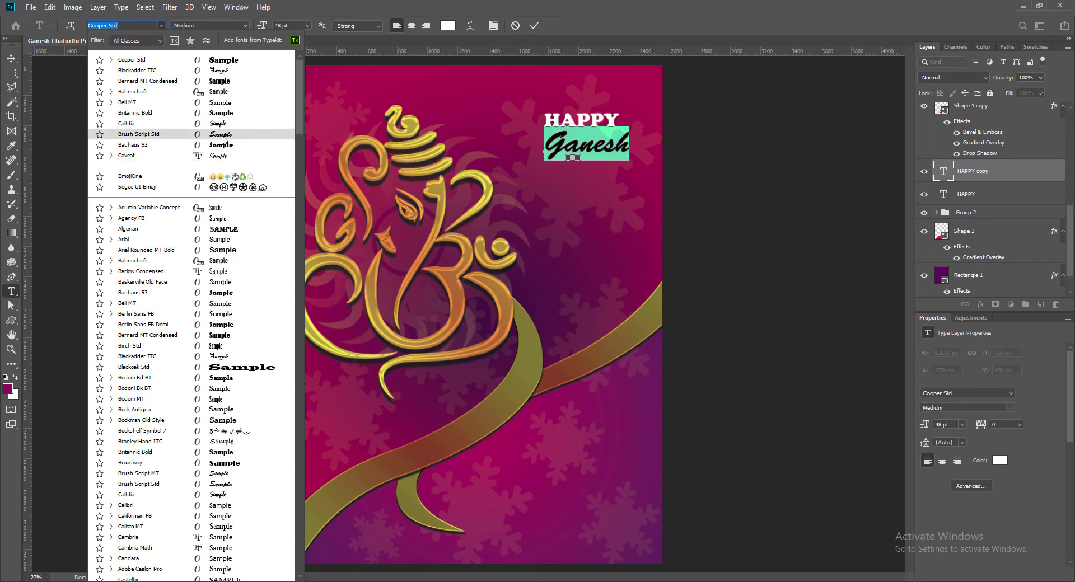
left_click(220, 70)
left_click(308, 26)
left_click(294, 167)
key("ctrl+Return")
key("v")
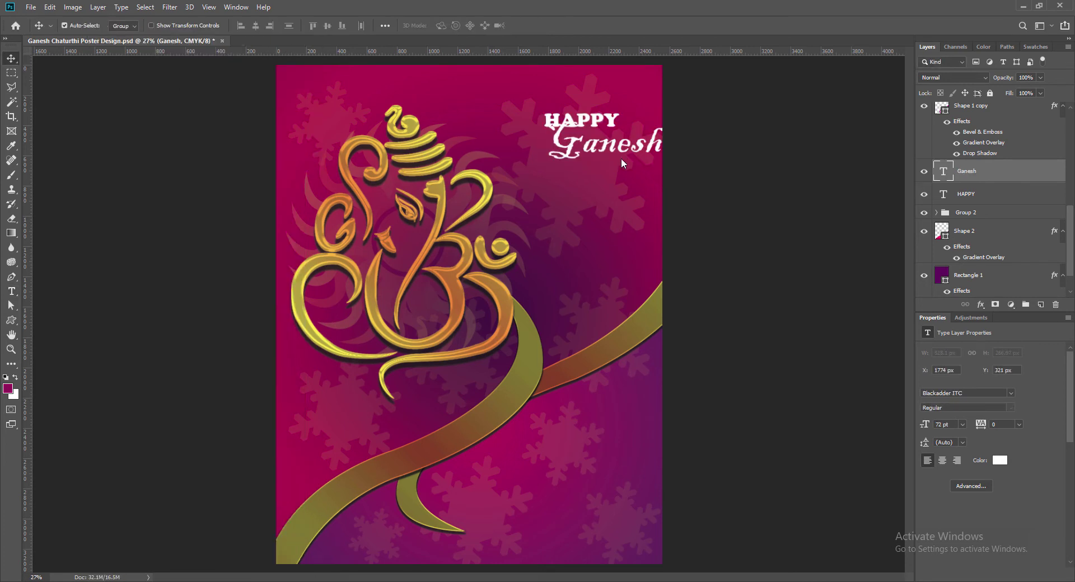
left_click_drag(619, 163, 596, 164)
Step: Switch Ganesh to Brush Script Std and reposition Ganesh and HAPPY
double_click(943, 172)
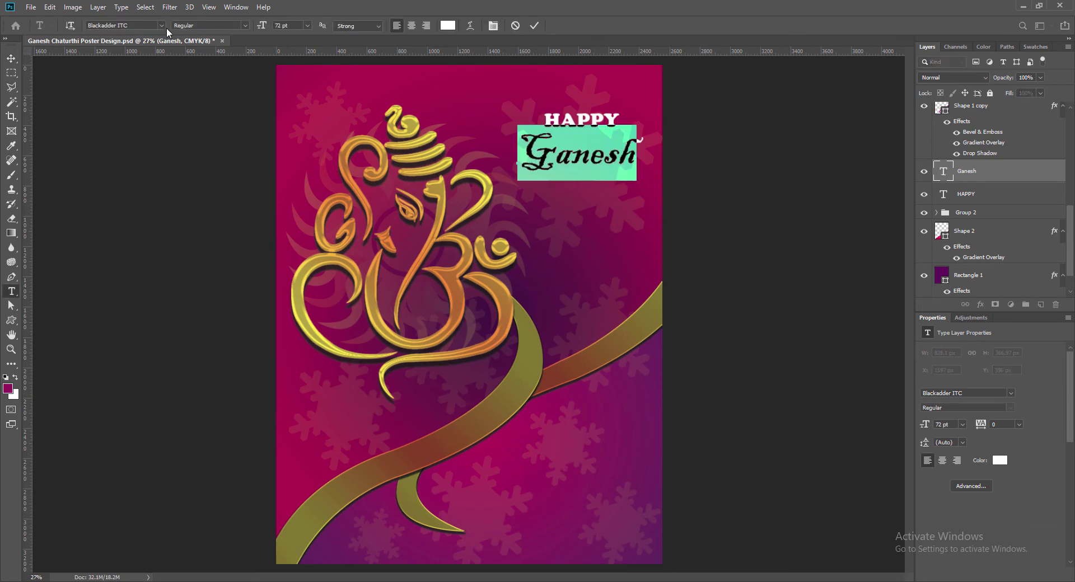
left_click(162, 25)
left_click(221, 135)
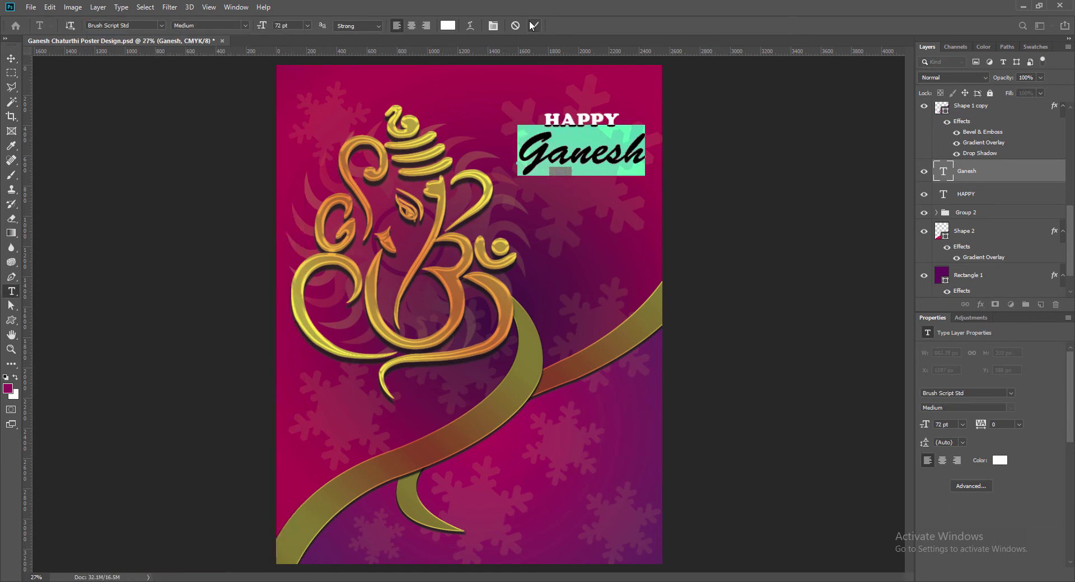
left_click(533, 25)
key("v")
left_click_drag(583, 163, 579, 162)
mouse_move(580, 122)
left_mouse_down()
mouse_move(595, 129)
mouse_move(587, 185)
left_mouse_up()
Step: Retype another copy as CHATURTHI in Black Italic at 36 pt, under Ganesh
double_click(943, 194)
type("CHA")
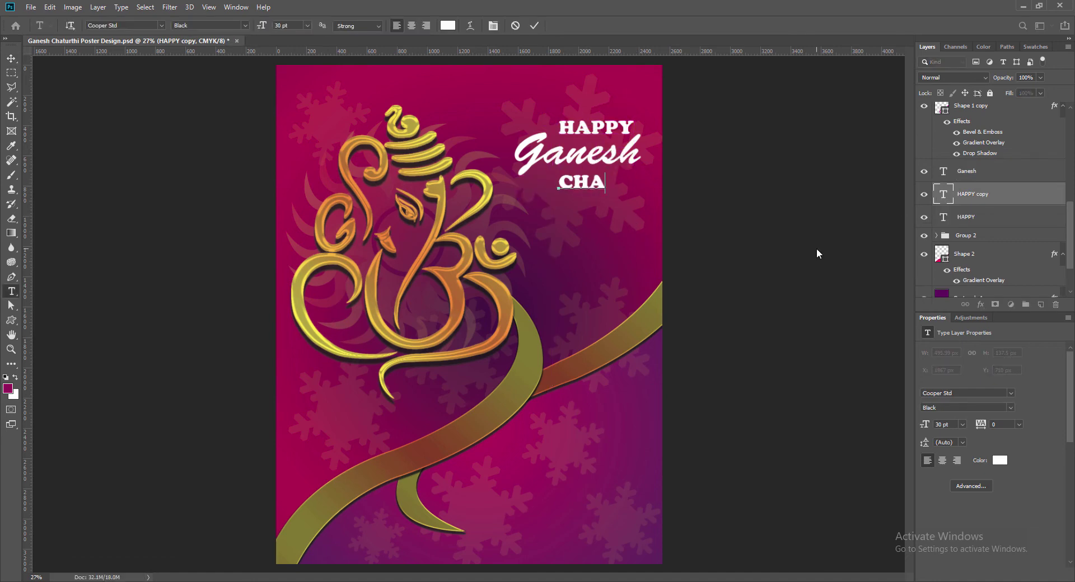
type("TURT")
key("ctrl+a")
left_click(245, 26)
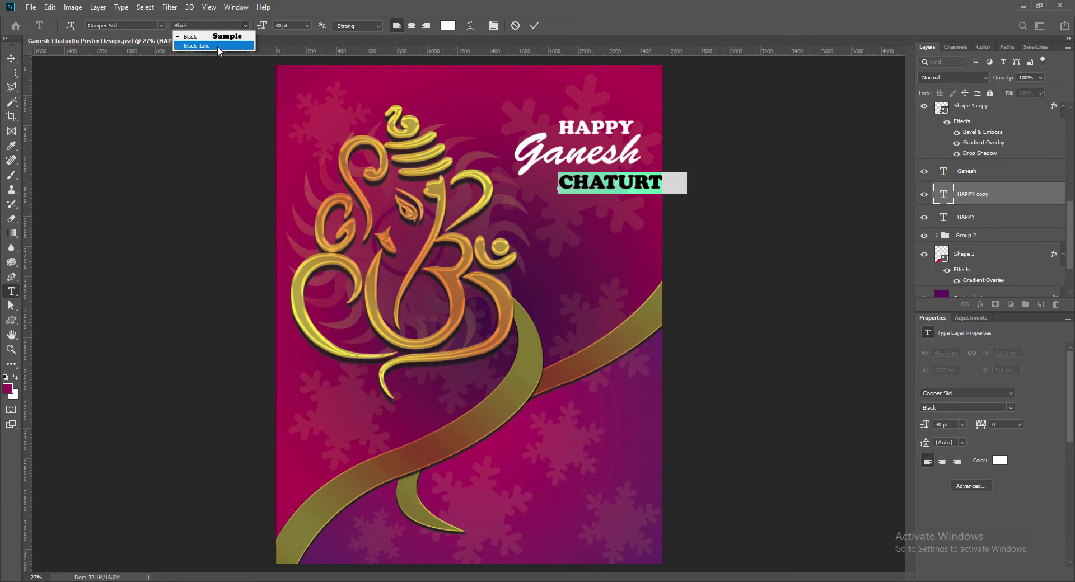
left_click(218, 46)
left_click(307, 25)
left_click(292, 145)
key("ctrl+Return")
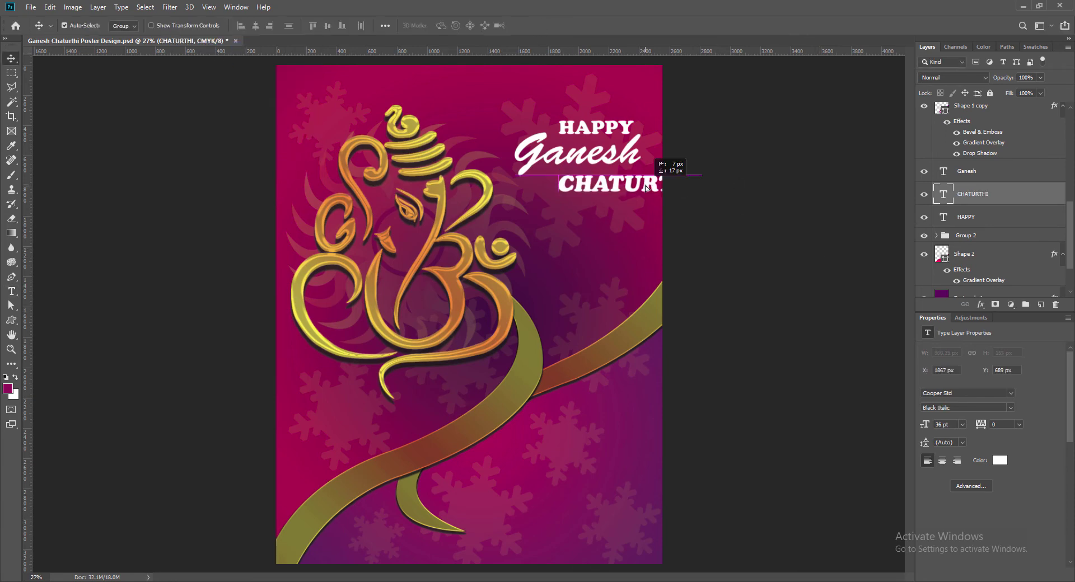
left_click_drag(645, 186, 605, 189)
Step: Align HAPPY, Ganesh and CHATURTHI into one stacked, centred block
double_click(605, 188)
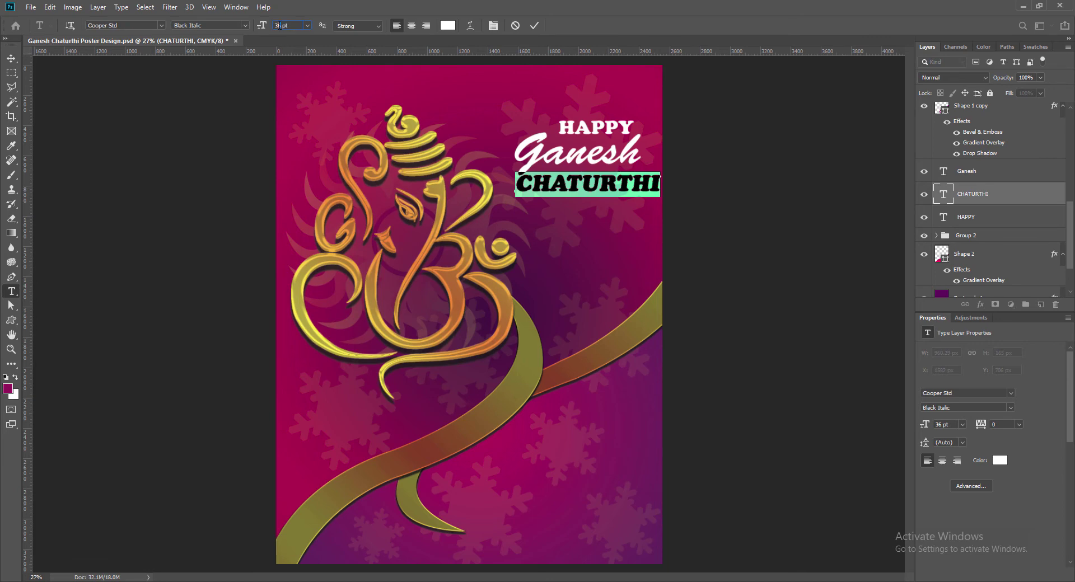
left_click(534, 25)
left_click_drag(575, 166, 577, 172)
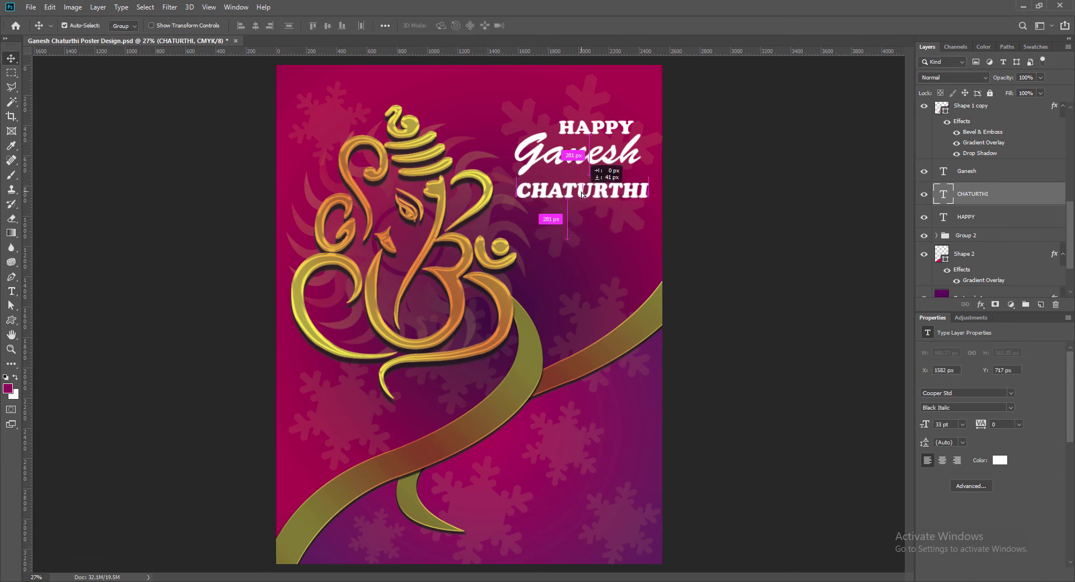
left_click(598, 130)
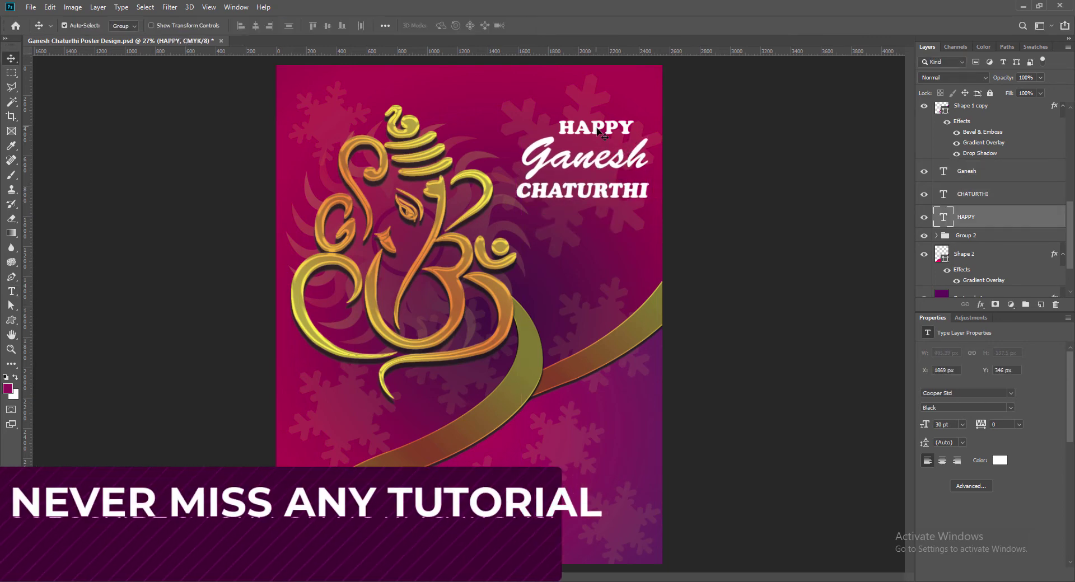
left_click_drag(598, 130, 605, 134)
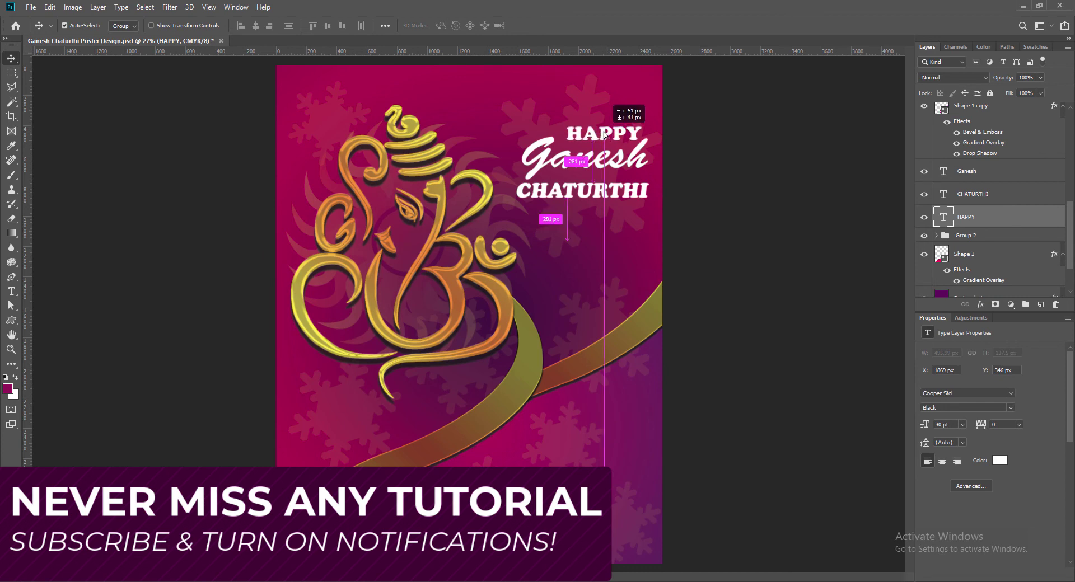
left_click_drag(605, 135, 618, 132)
left_click_drag(569, 195, 572, 197)
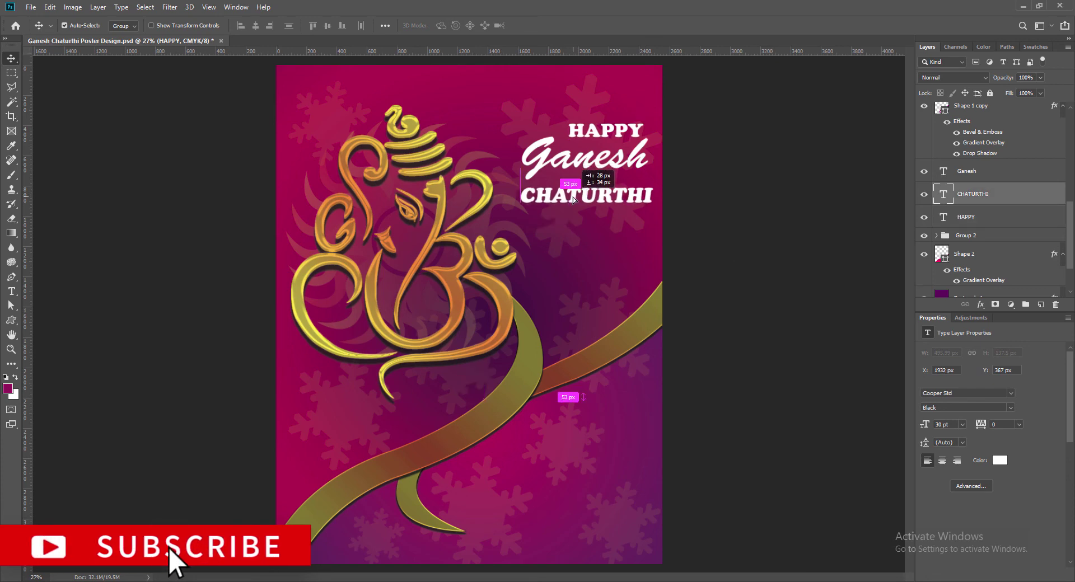
Step: Reapply Cooper Std Black Italic to the CHATURTHI line
double_click(944, 193)
left_click(245, 25)
left_click(291, 56)
left_click(535, 27)
key("v")
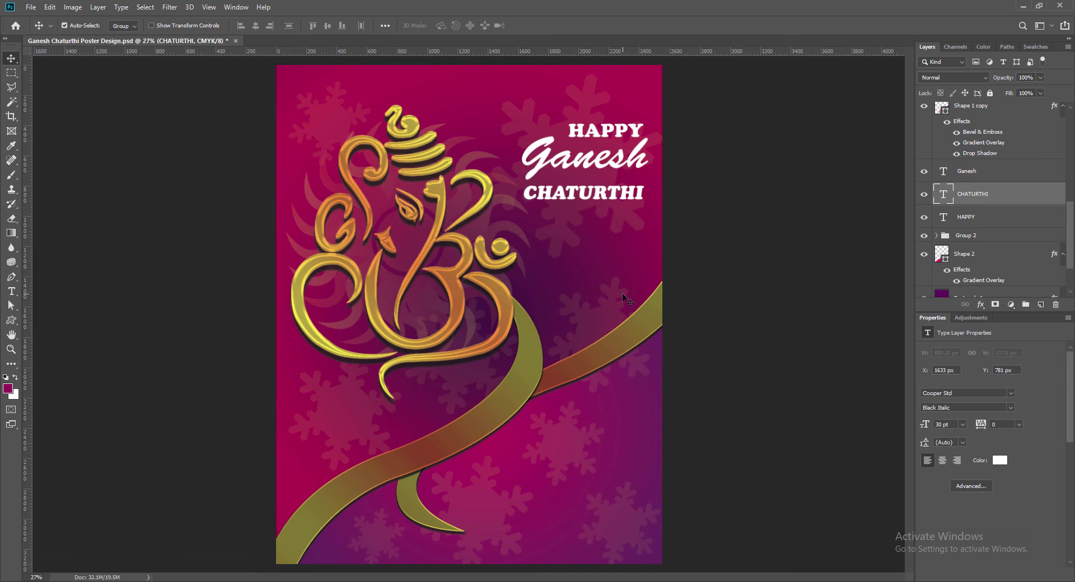
Step: Draw a white rounded-rectangle bar on a new layer under CHATURTHI
left_click(1040, 304)
left_click(11, 320)
left_click(50, 331)
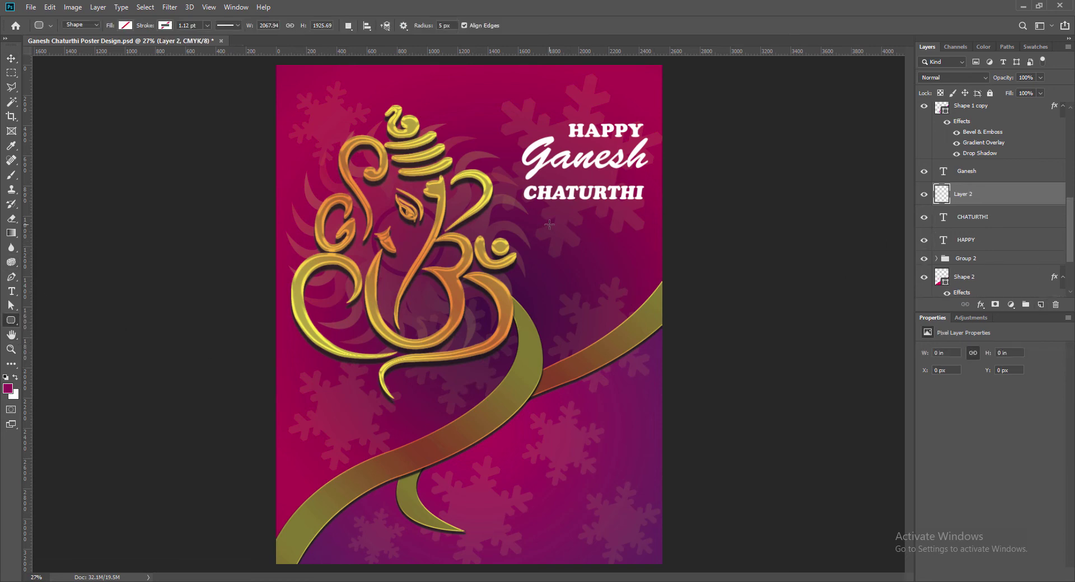
left_click_drag(550, 225, 607, 226)
left_click(928, 384)
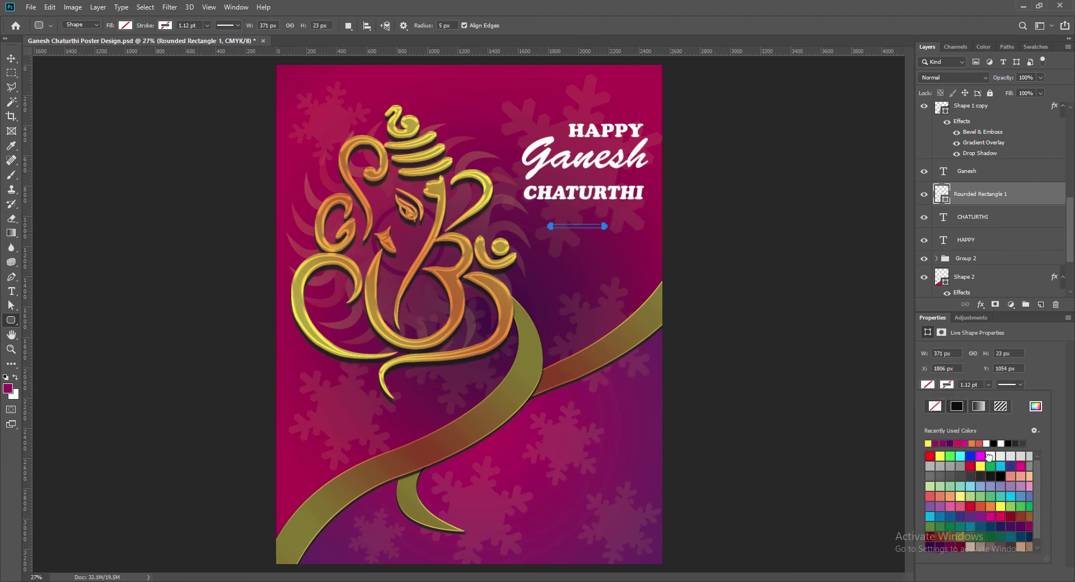
left_click(989, 457)
left_click(1036, 407)
left_click(827, 140)
key("v")
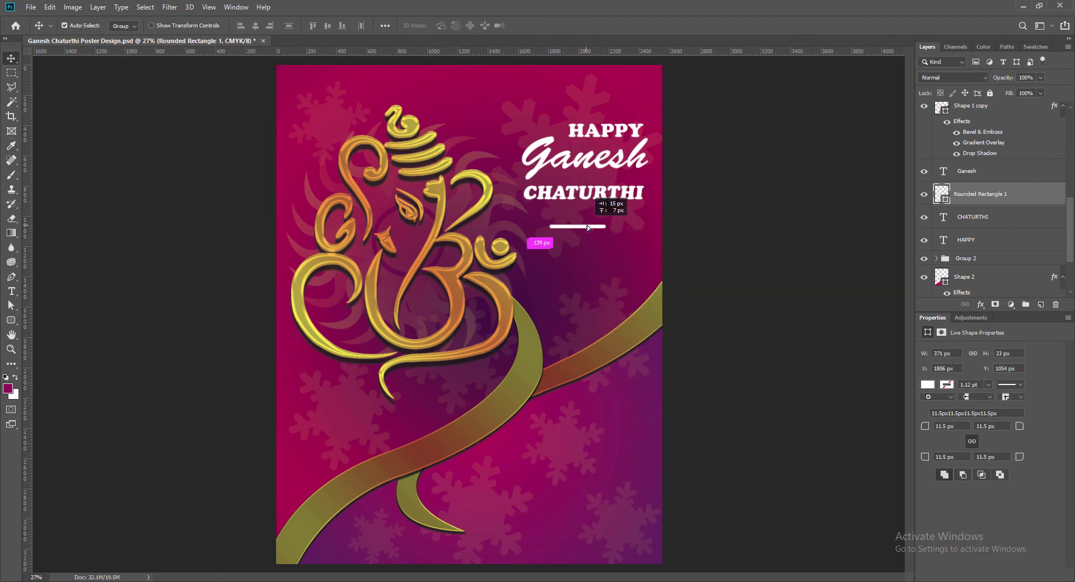
left_click_drag(583, 227, 621, 213)
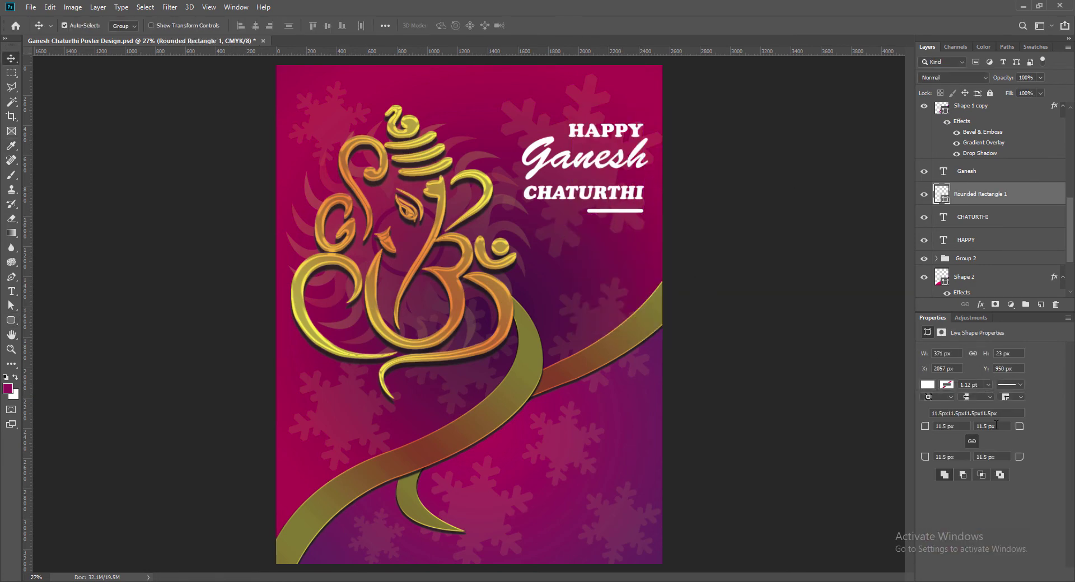
Step: Resize the bar to 12 px high and 450 px wide, nudging it into place
left_click(1001, 354)
type("12")
key("Return")
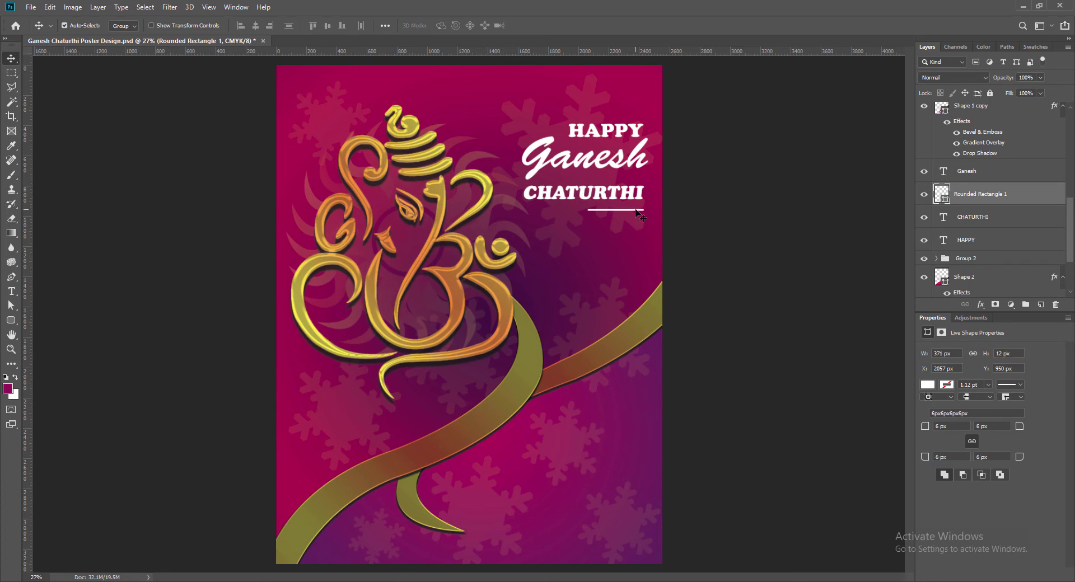
key("shift+Up")
key("Up")
key("Up")
key("Return")
key("Down")
key("Down")
key("Down")
Step: Move the three heading lines and bar up together and group them with Ctrl+G
left_click(586, 193, "shift")
left_click(580, 168, "shift")
left_click(601, 138, "shift")
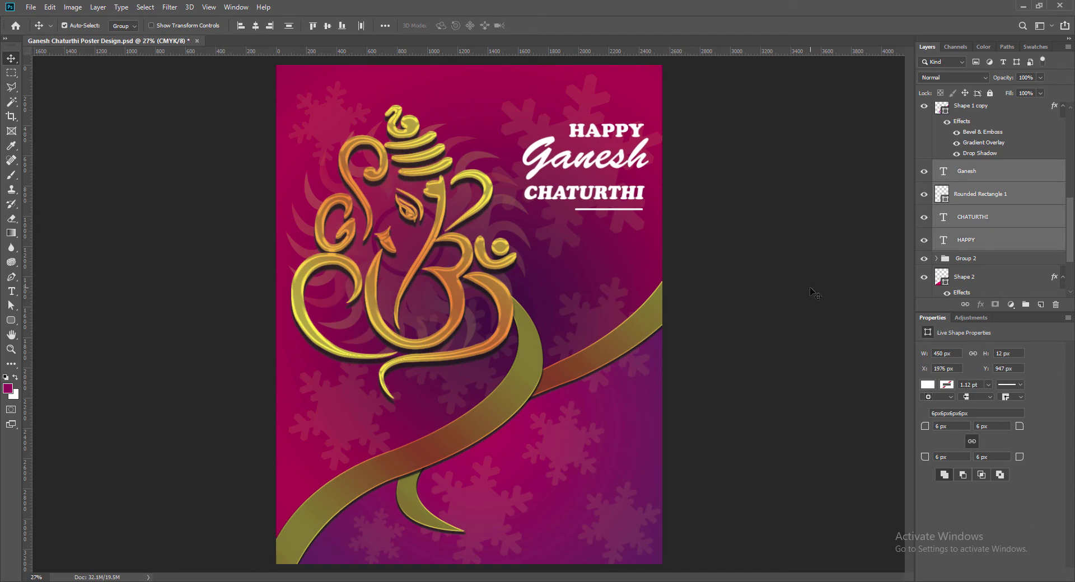
key("Right")
key("Right")
key("Right")
key("shift+Up")
key("shift+Up")
key("shift+Up")
key("shift+Up")
key("shift+Up")
key("shift+Up")
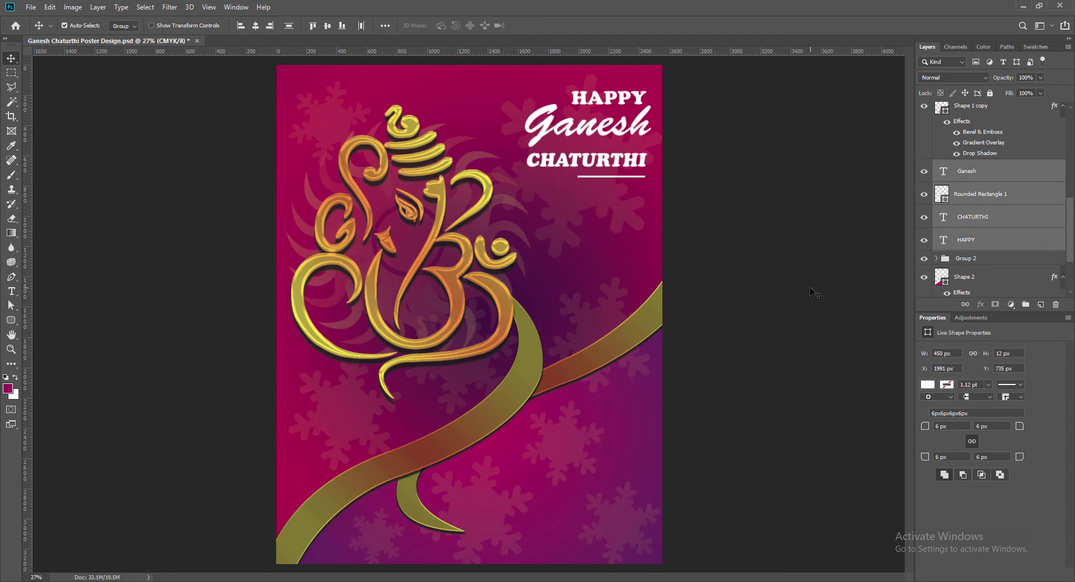
key("shift+Up")
key("shift+Up")
key("shift+Up")
key("shift+Up")
key("shift+Up")
key("Down")
key("Down")
key("Down")
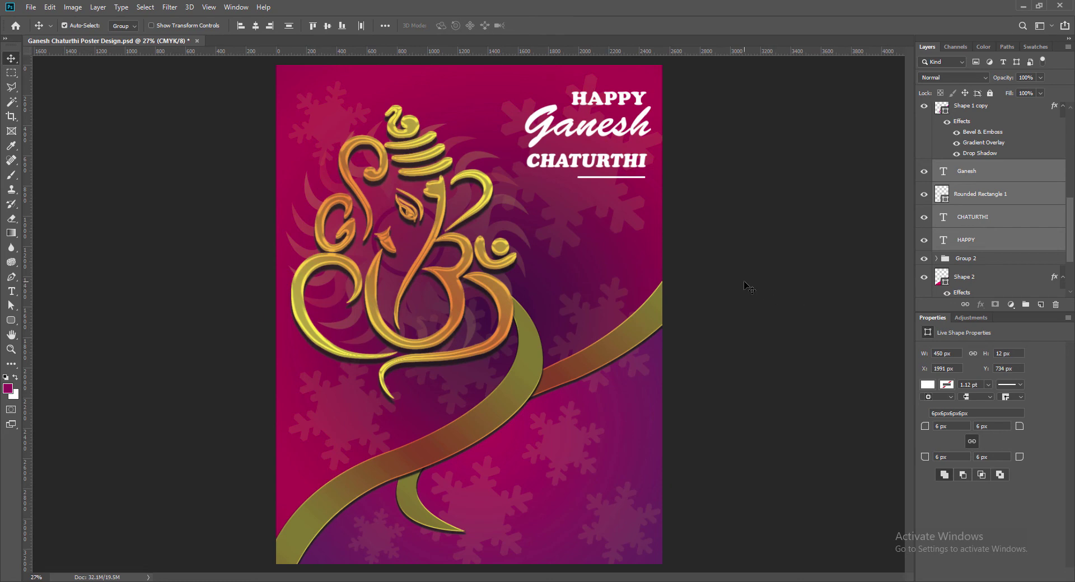
key("ctrl+g")
Step: Give Group 3 a Drop Shadow with Distance 15, Spread 6 and Size 6
double_click(1008, 166)
left_click(667, 334)
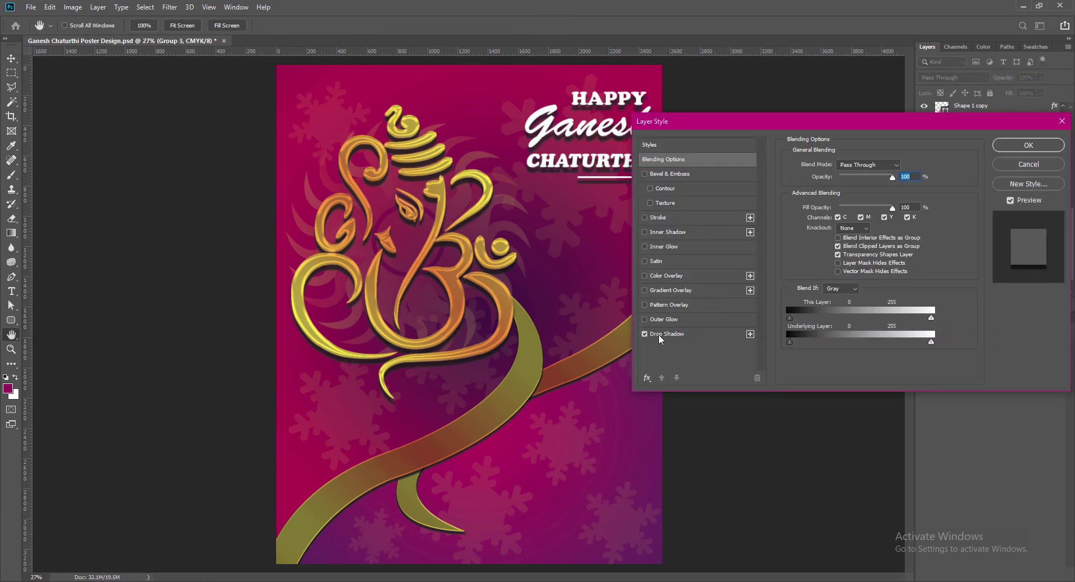
left_click_drag(845, 215, 836, 216)
left_click(899, 239)
type("9")
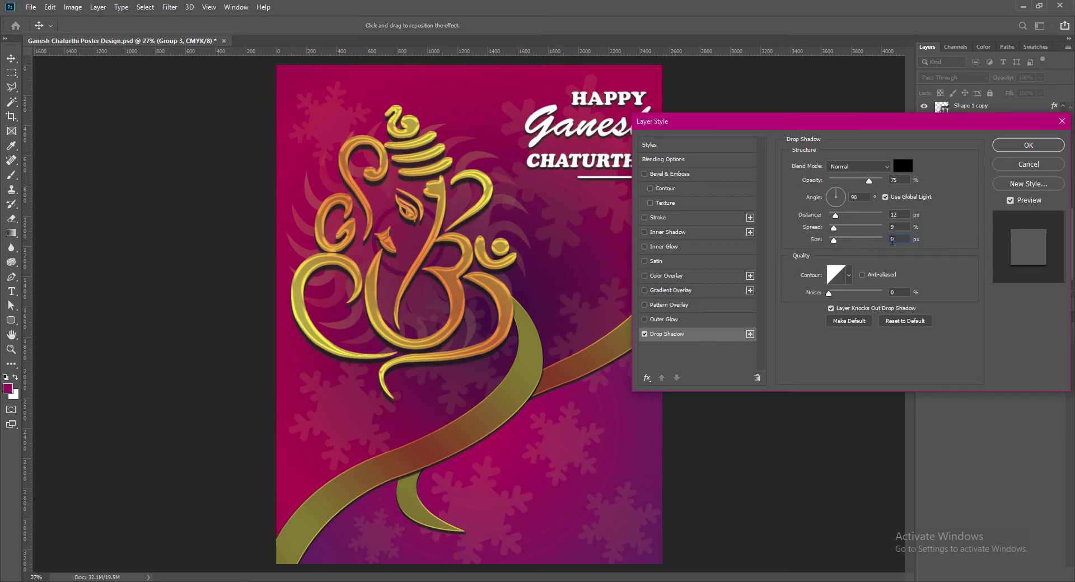
left_click(896, 227)
type("6")
key("Tab")
type("6")
key("shift+Tab")
key("shift+Tab")
type("15")
left_click(1010, 148)
Step: Add a Reflected Gradient Overlay using the Orange, Yellow, Orange preset
double_click(946, 171)
left_click(612, 282)
left_click_drag(802, 111, 754, 248)
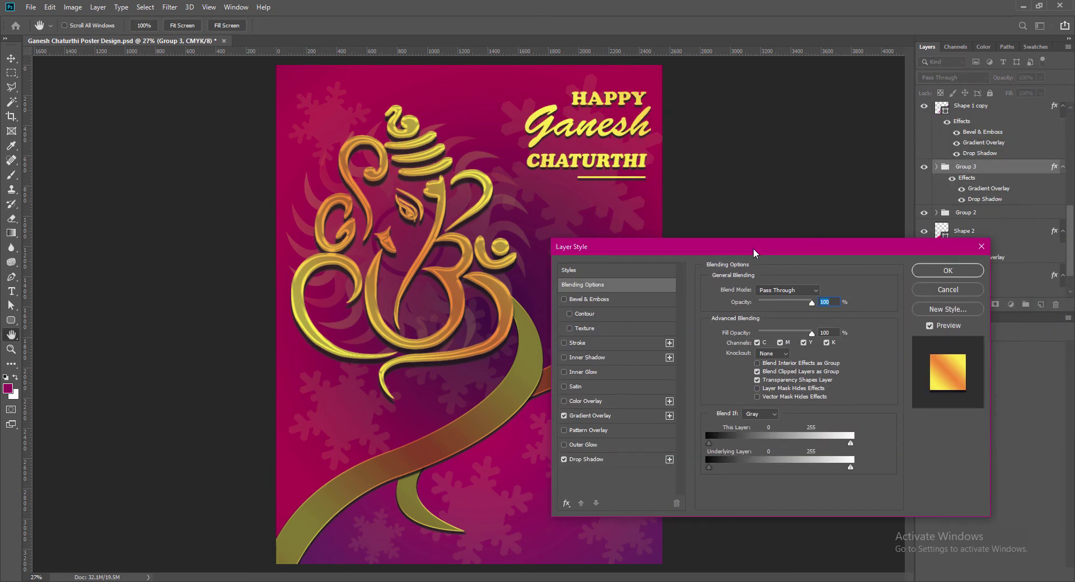
left_click(590, 415)
left_click(808, 336)
left_click(808, 336)
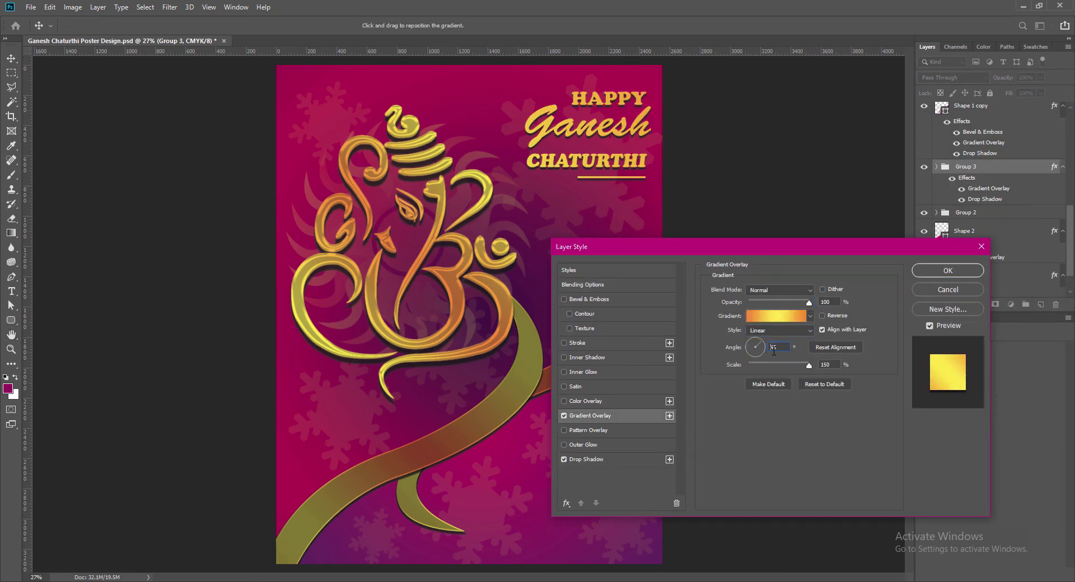
type("-45")
left_click(784, 330)
left_click(767, 358)
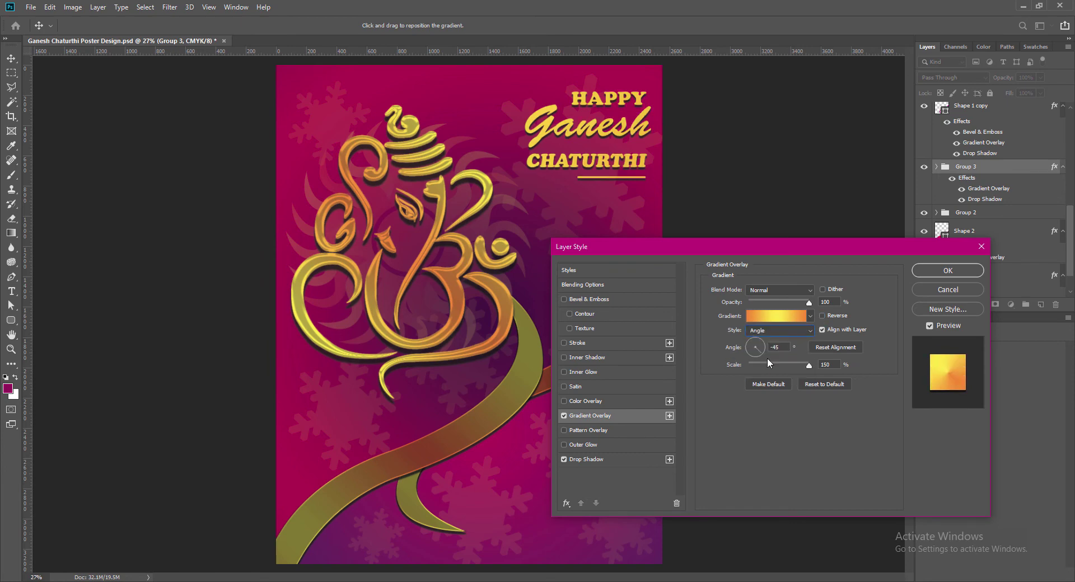
type("45")
left_click(780, 330)
left_click(767, 367)
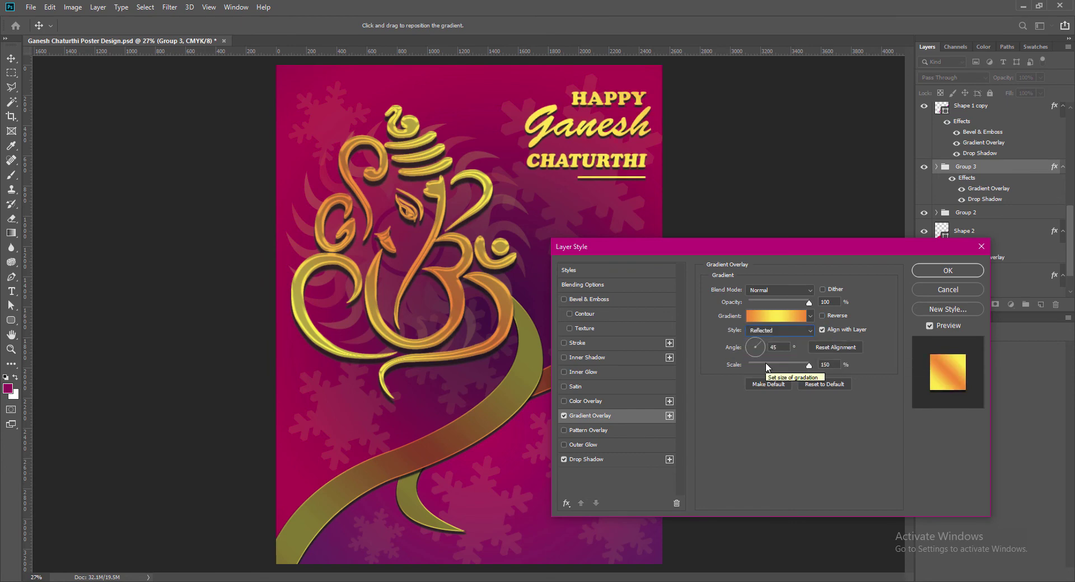
left_click(779, 317)
left_click(241, 209)
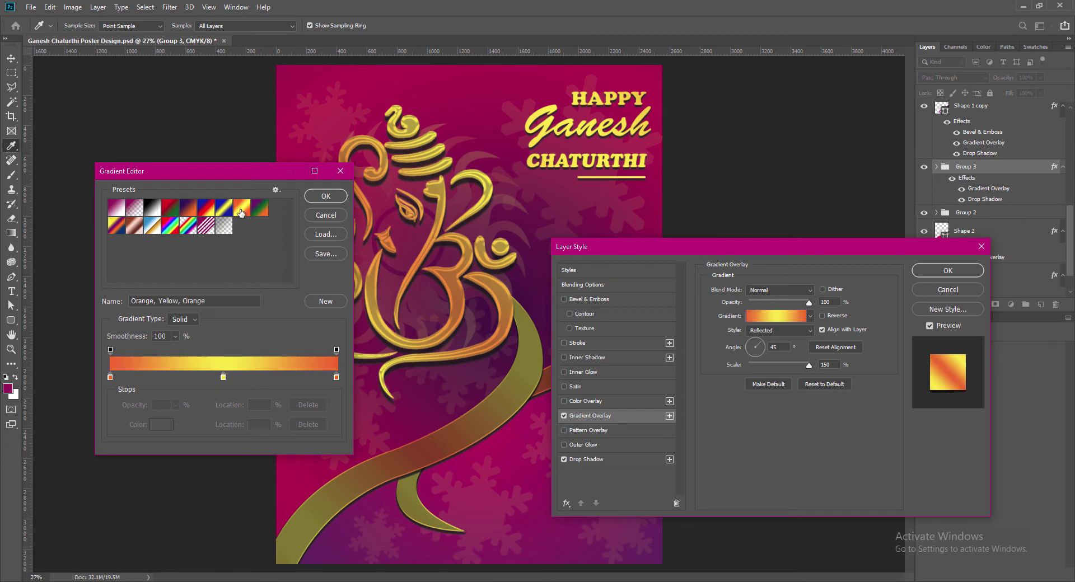
left_click(326, 196)
Step: Compare Radial against Reflected, keep Reflected and apply the gold gradient overlay
left_click(780, 330)
left_click(767, 349)
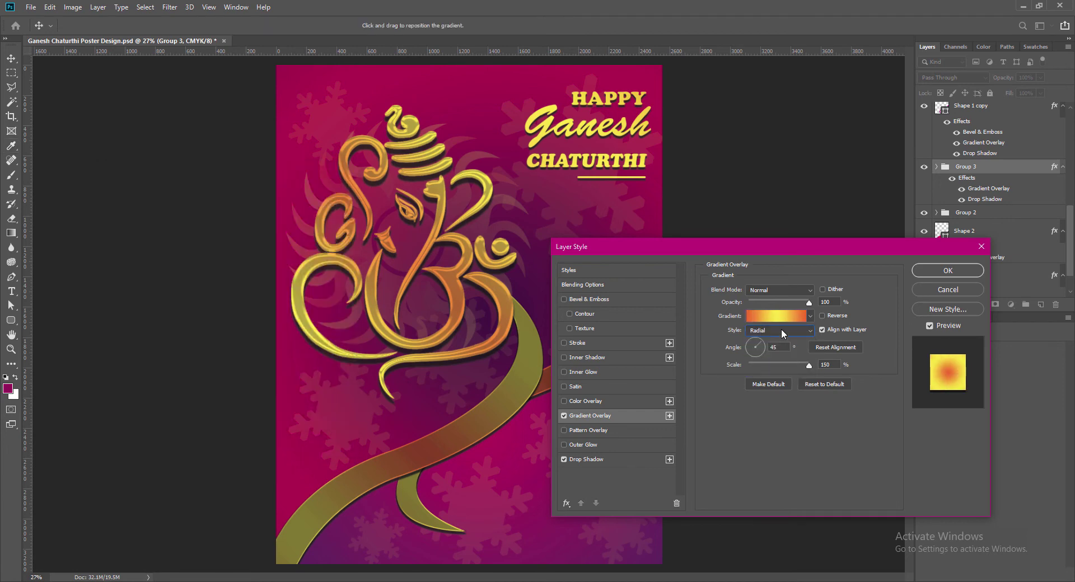
left_click(782, 330)
left_click(765, 365)
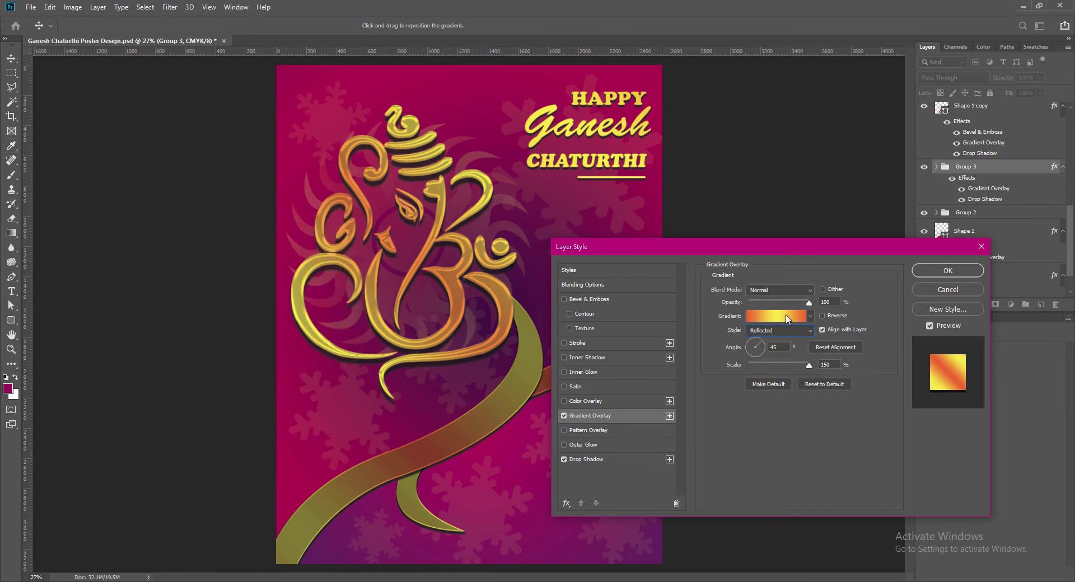
type("90")
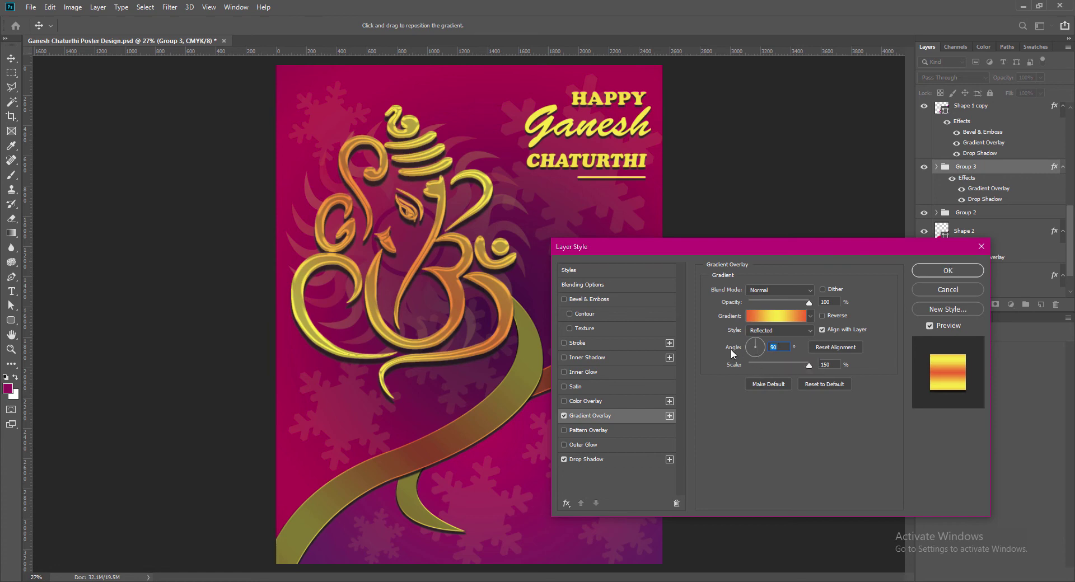
type("4")
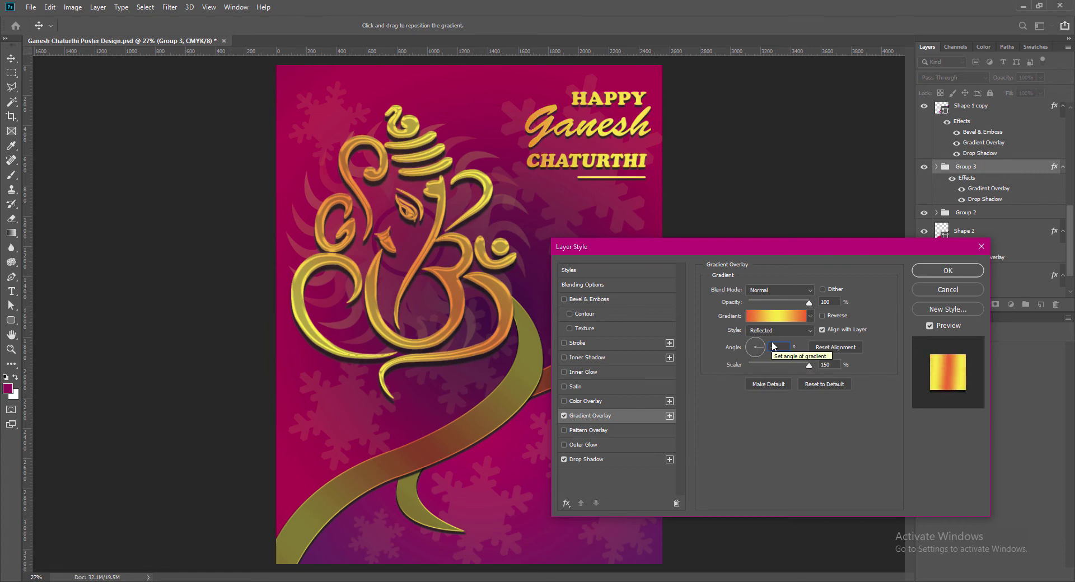
type("5")
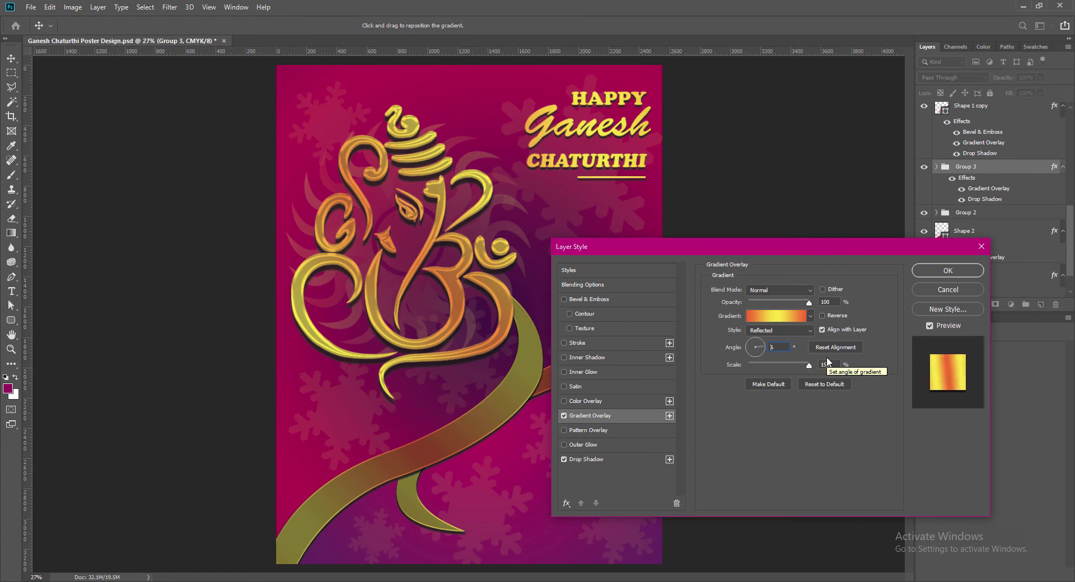
left_click(778, 331)
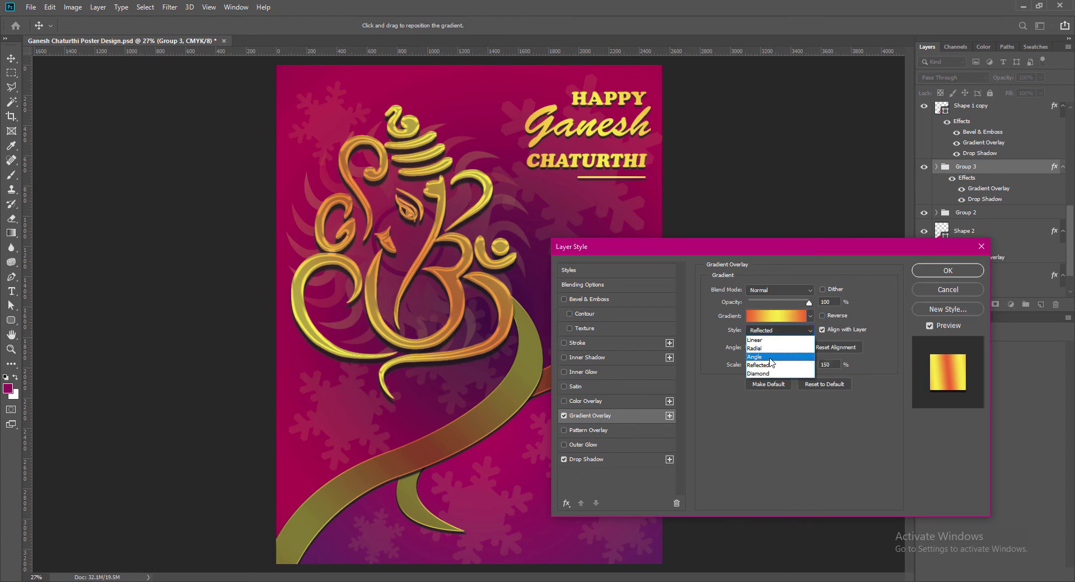
left_click(773, 350)
double_click(770, 347)
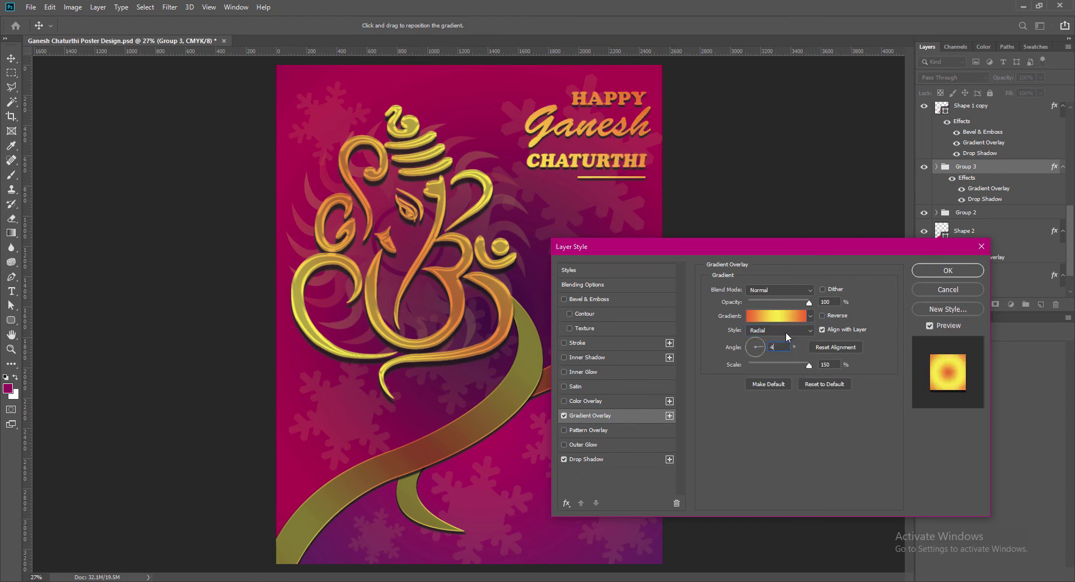
left_click(787, 332)
left_click(778, 365)
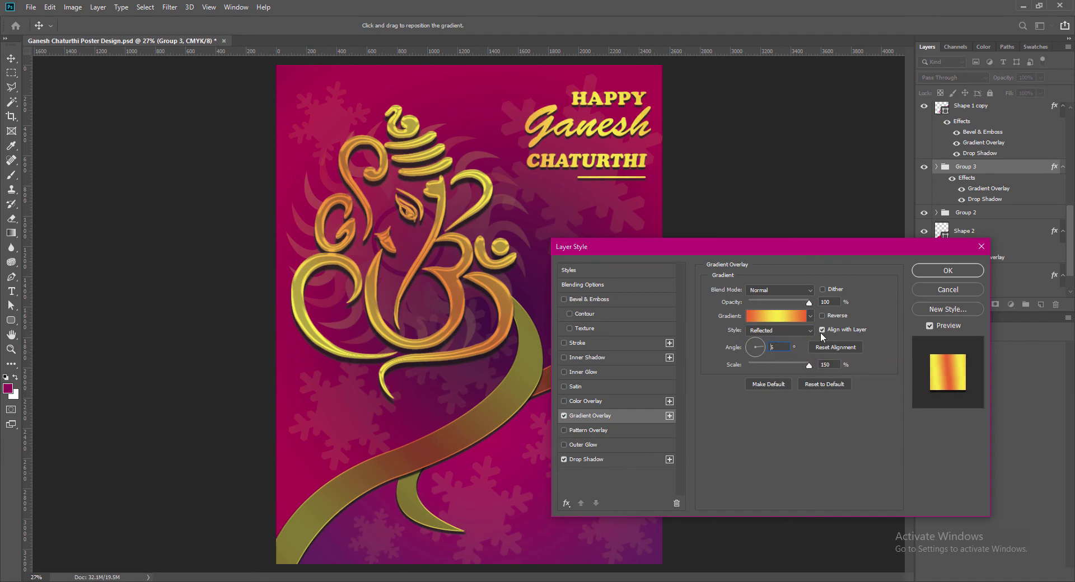
left_click(947, 271)
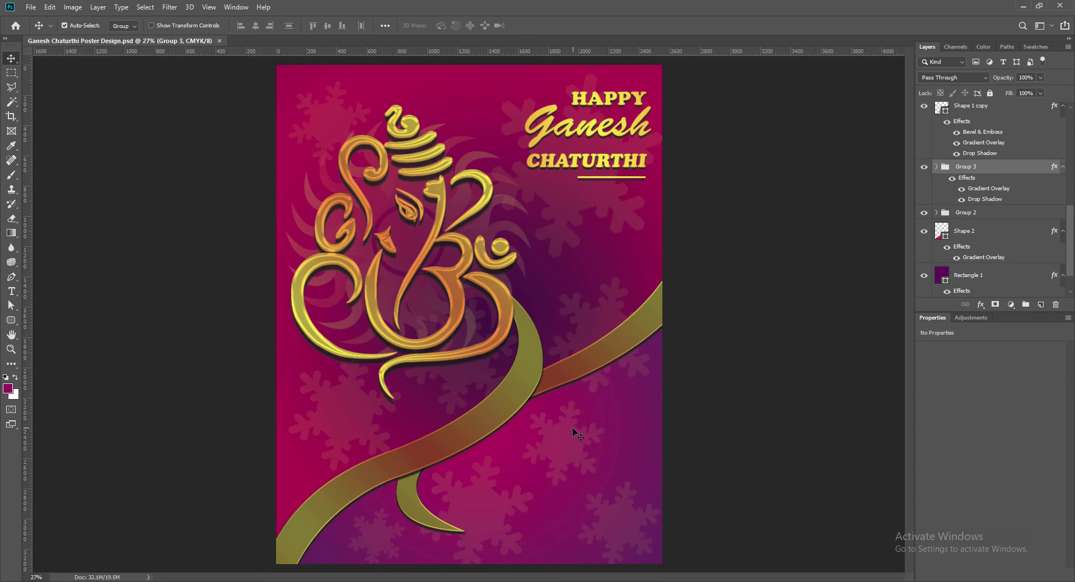
Step: Select the Shape 2 layer and add a new empty layer above it
key("alt+bracketleft")
key("0")
key("6")
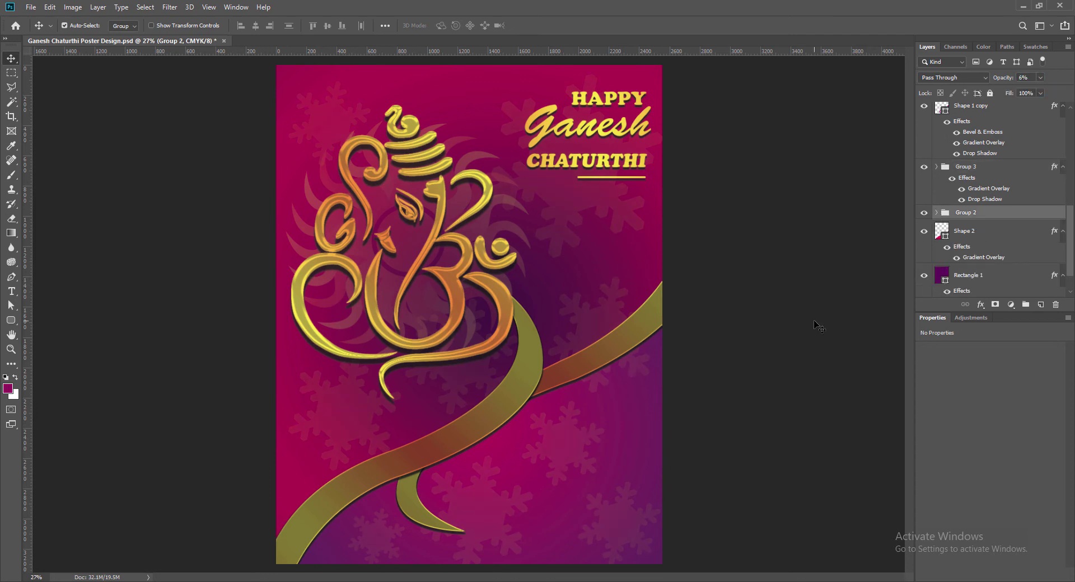
key("alt+bracketleft")
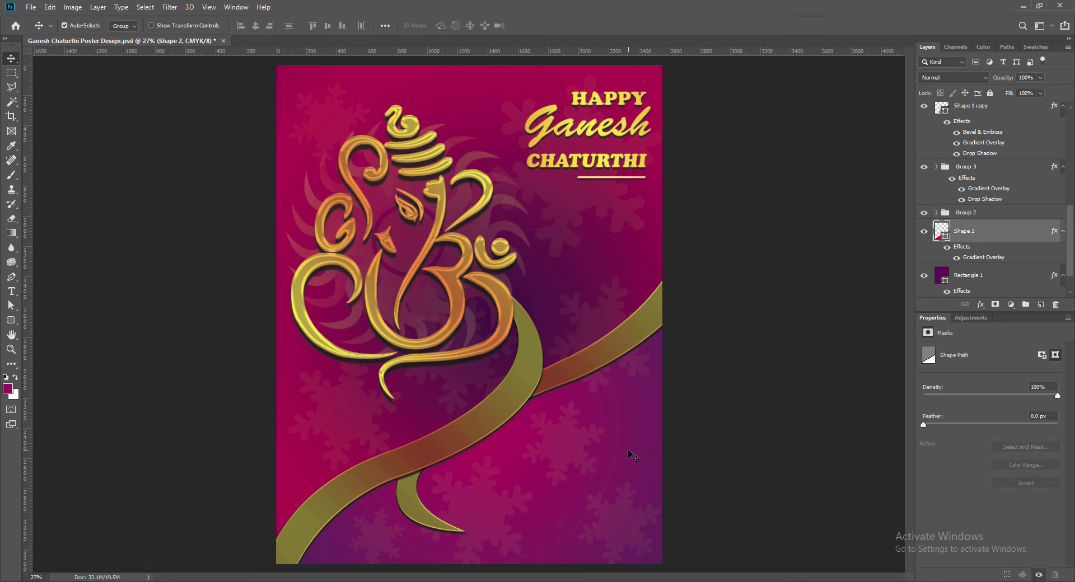
left_click(1040, 305)
Step: Draw a paragraph text box at lower right and copy the four-line greeting from Notepad++
key("t")
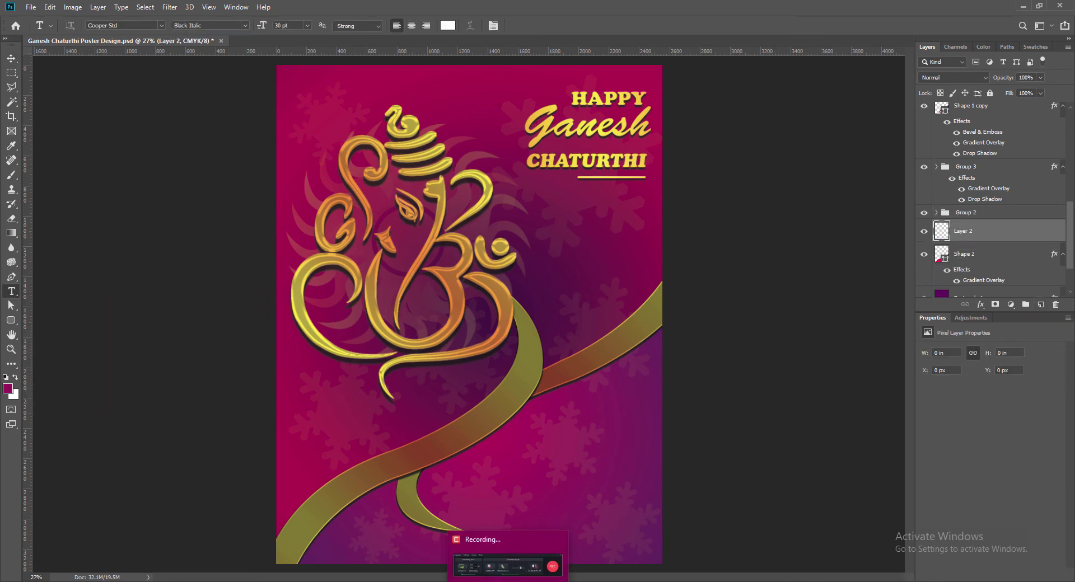
left_click_drag(490, 445, 659, 552)
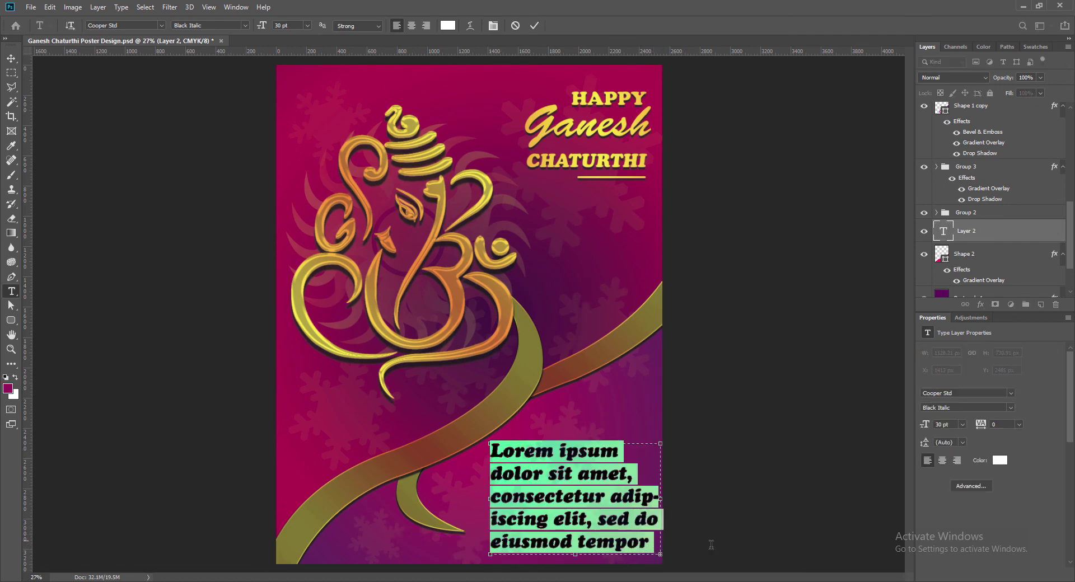
left_click(894, 537)
left_click(31, 58)
left_click_drag(31, 59, 147, 87)
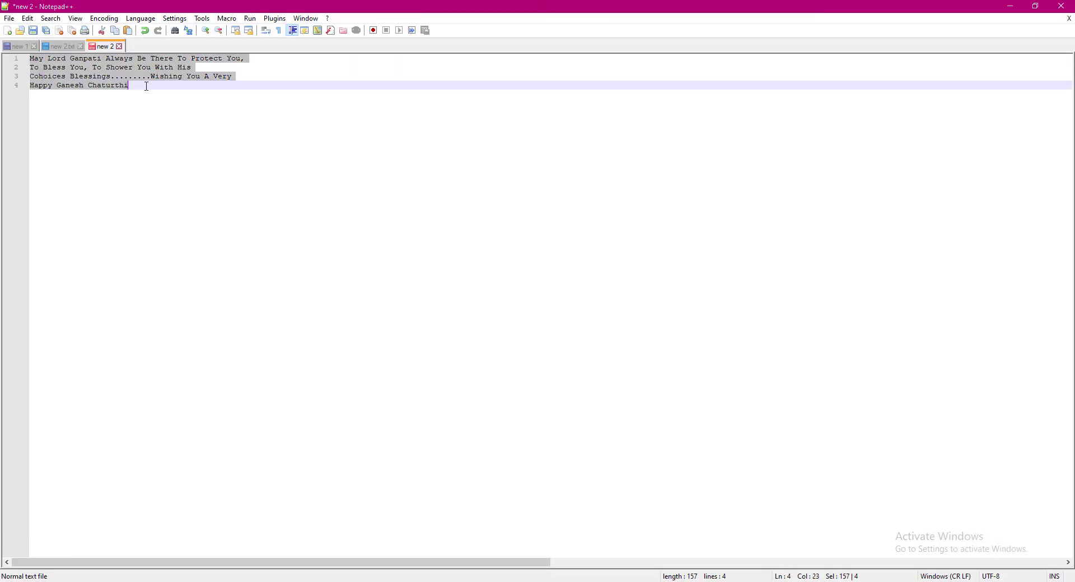
key("alt+Tab")
Step: Paste the greeting over the placeholder text and set it to 18 pt
key("ctrl+v")
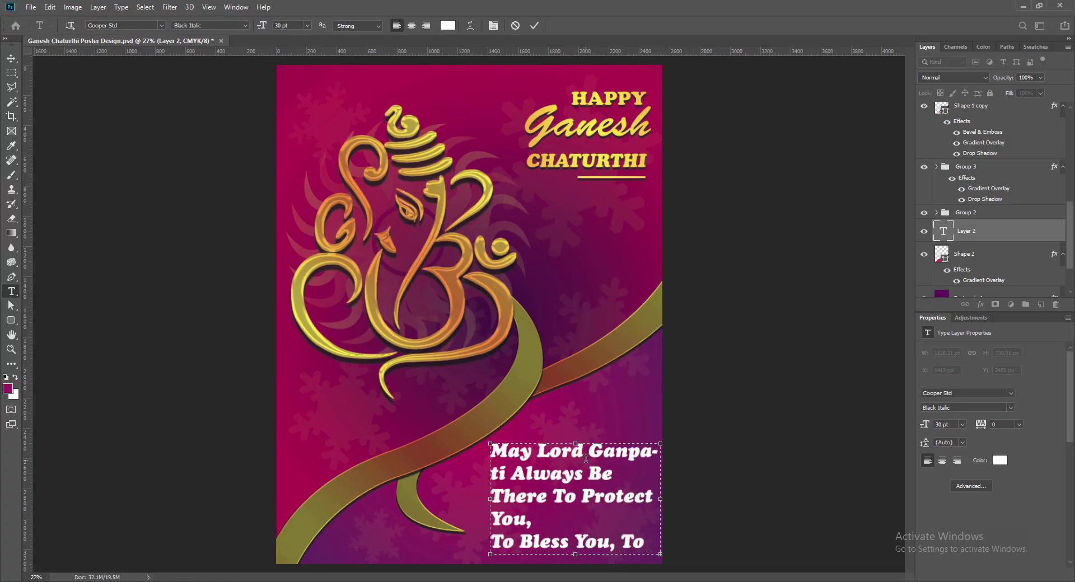
double_click(521, 455)
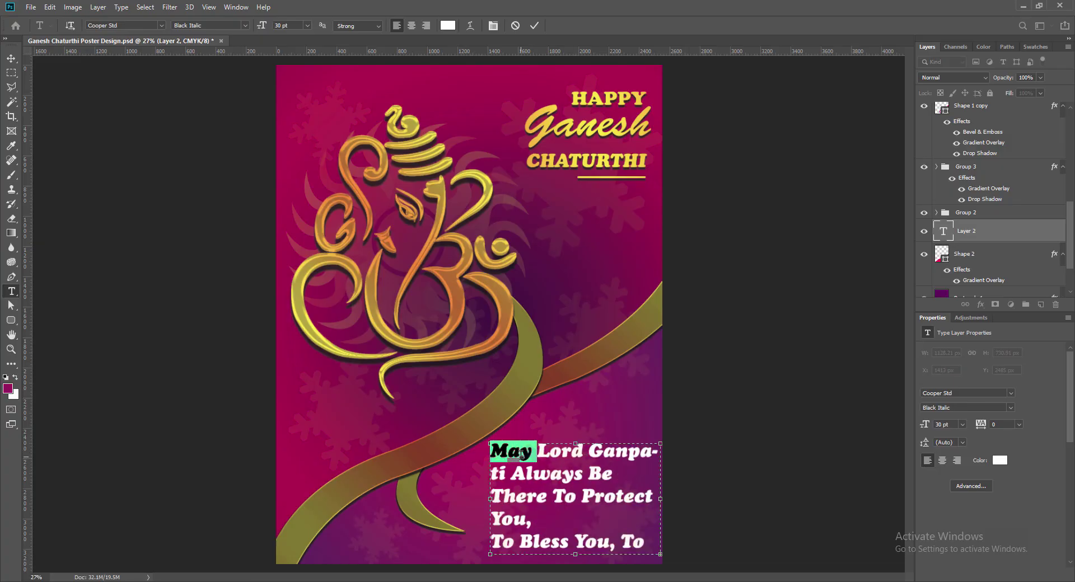
left_click(509, 454)
triple_click(516, 477)
left_click(516, 477)
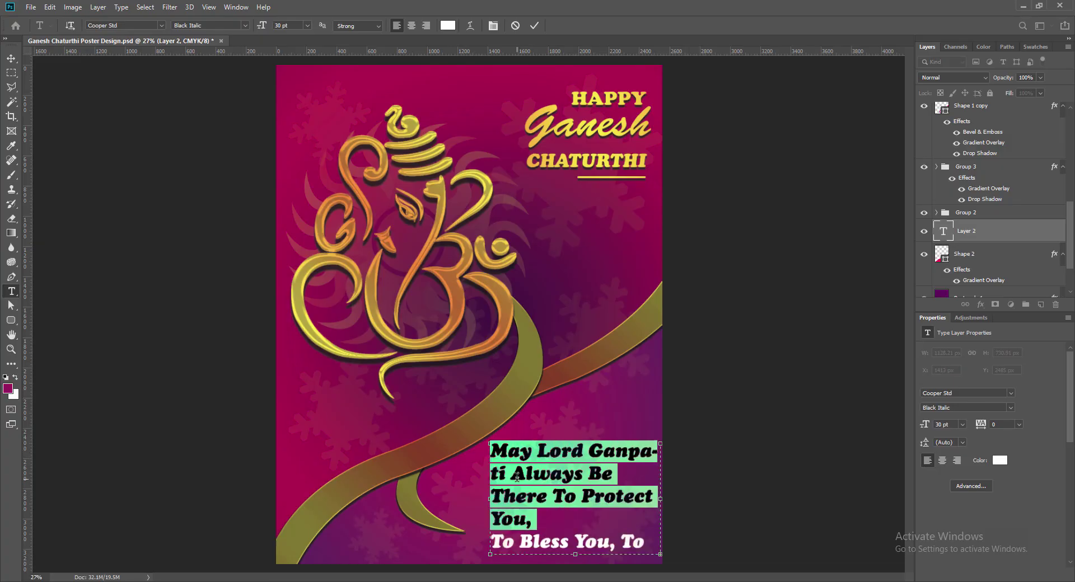
left_click(517, 477)
left_click(307, 25)
left_click(293, 95)
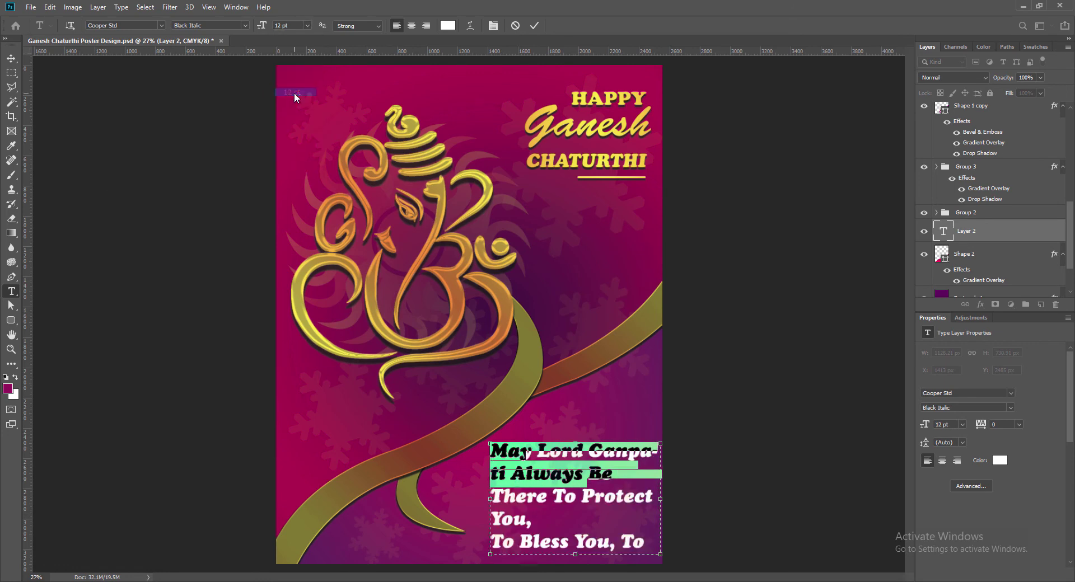
left_click(307, 25)
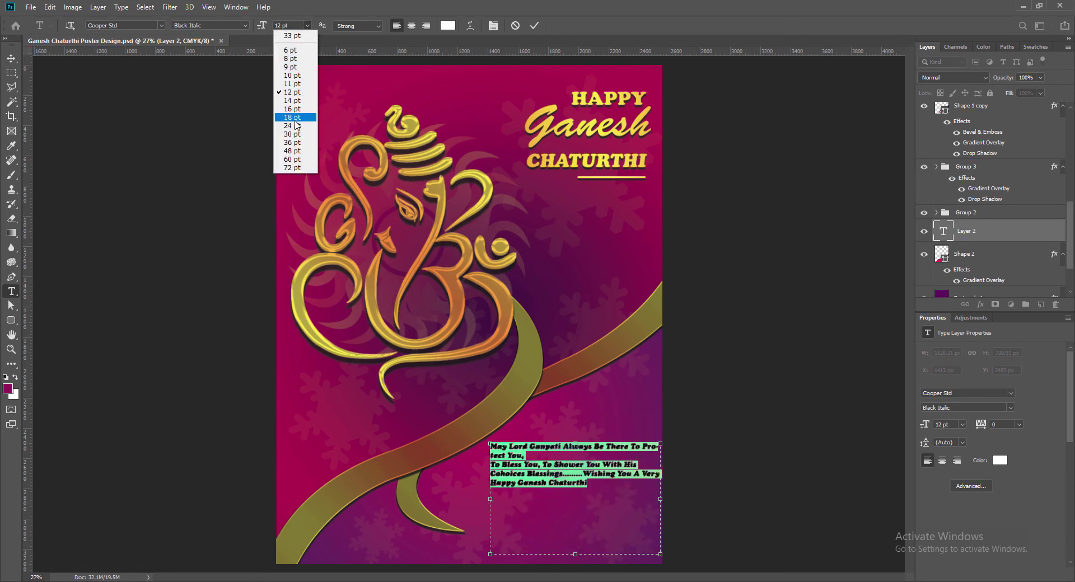
left_click(294, 115)
Step: Widen the greeting text box, centre-align the paragraph, and reduce it to 16 pt
left_click_drag(484, 504, 461, 504)
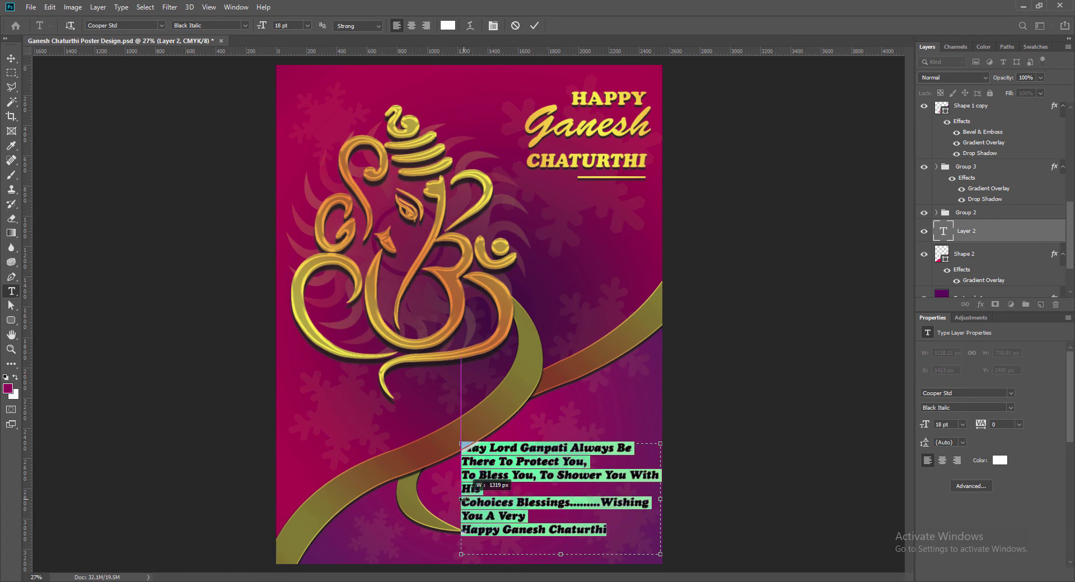
left_click_drag(560, 555, 561, 544)
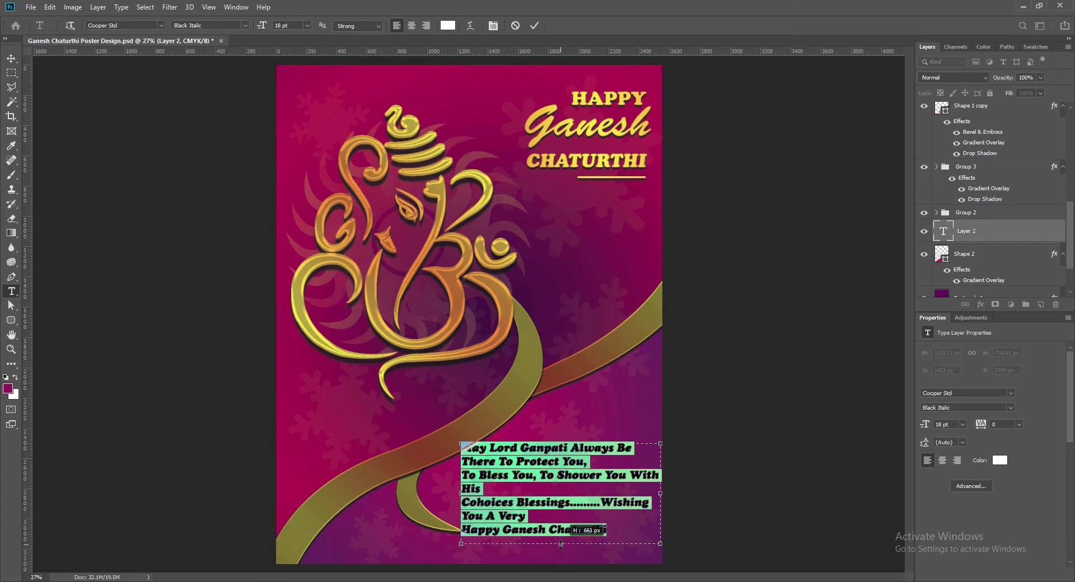
left_click(411, 26)
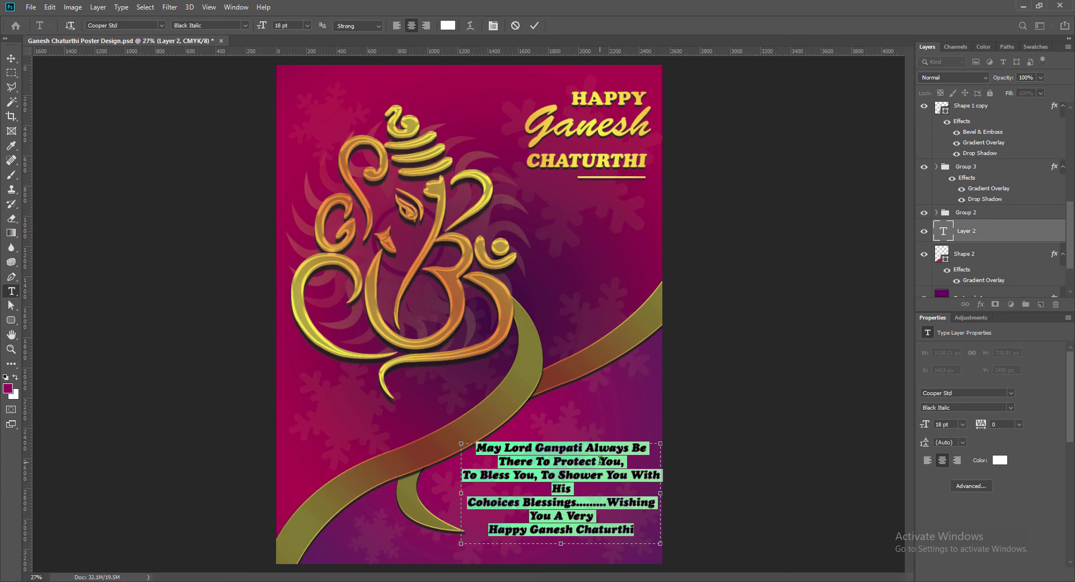
left_click_drag(601, 460, 575, 486)
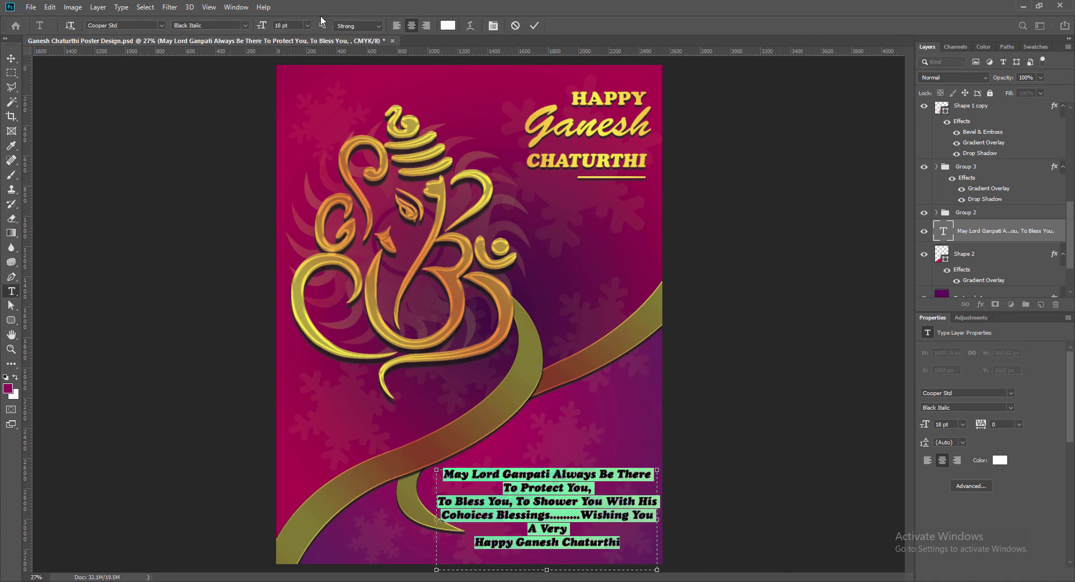
left_click(307, 25)
left_click(291, 112)
Step: Remove the line breaks after 'Protect You,' and 'Shower' and before 'Cohoices Blessings', then widen and shorten the box
left_click(579, 486)
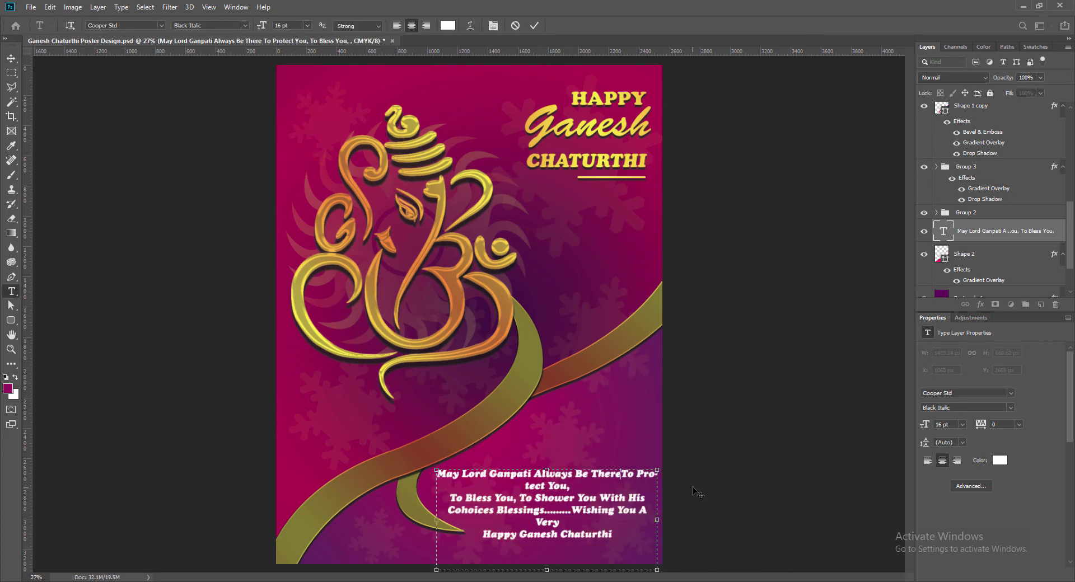
key("Delete")
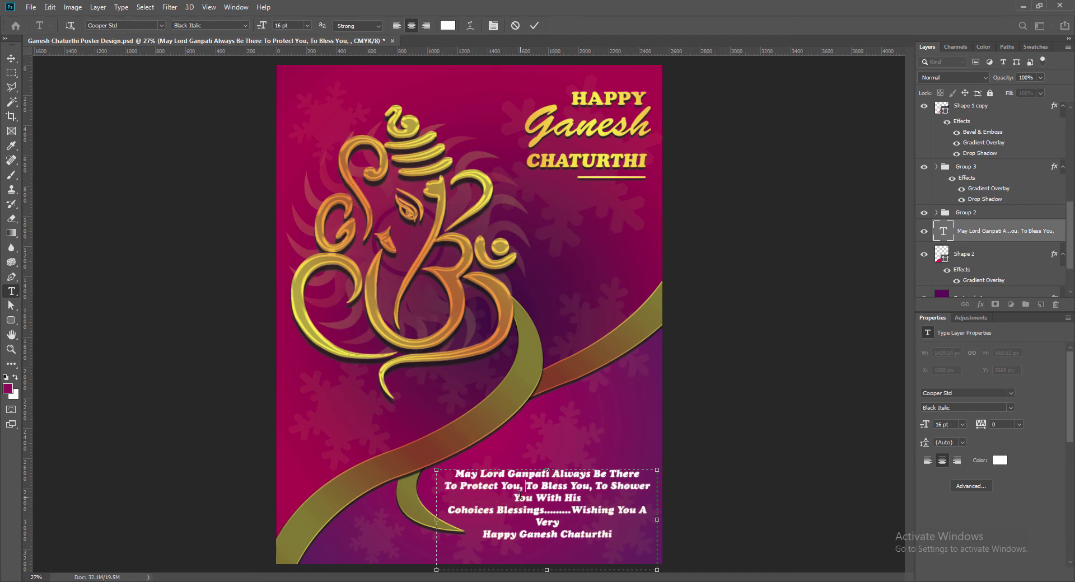
left_click(513, 498)
key("BackSpace")
left_click_drag(436, 519, 404, 519)
left_click(410, 513)
key("BackSpace")
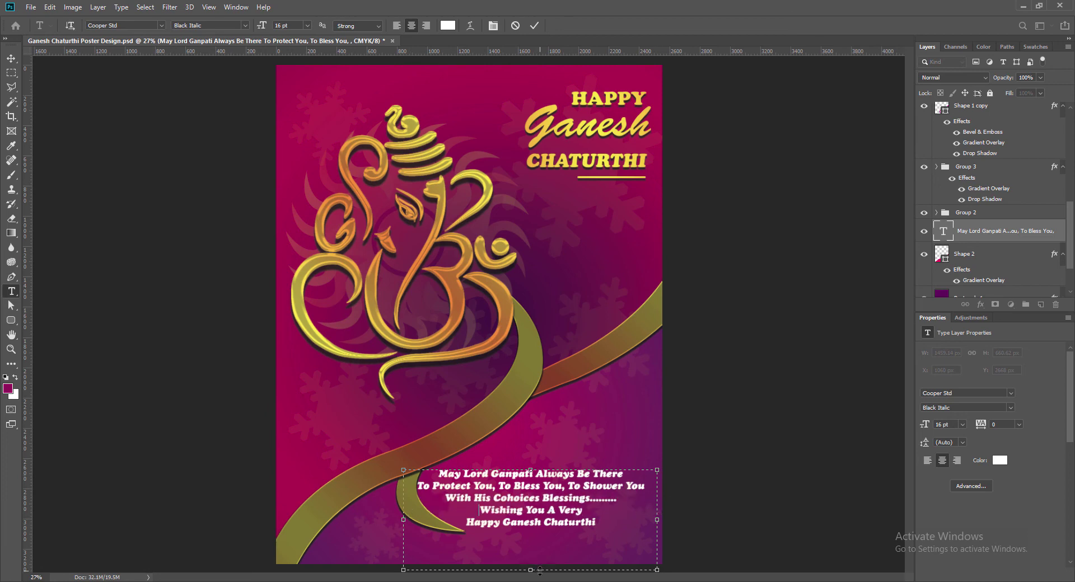
left_click_drag(540, 570, 540, 559)
left_click_drag(438, 473, 583, 510)
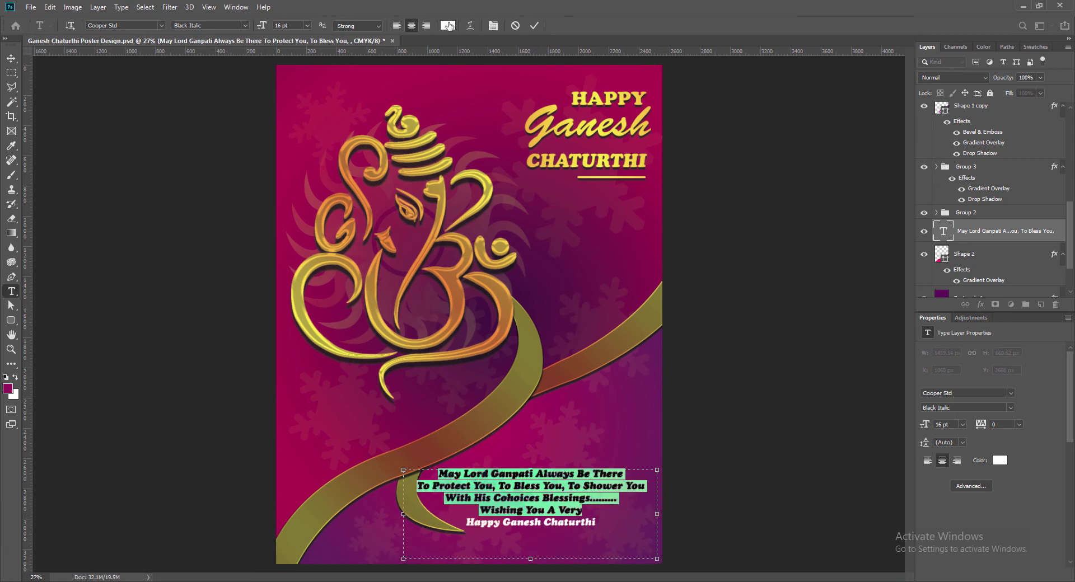
left_click(162, 25)
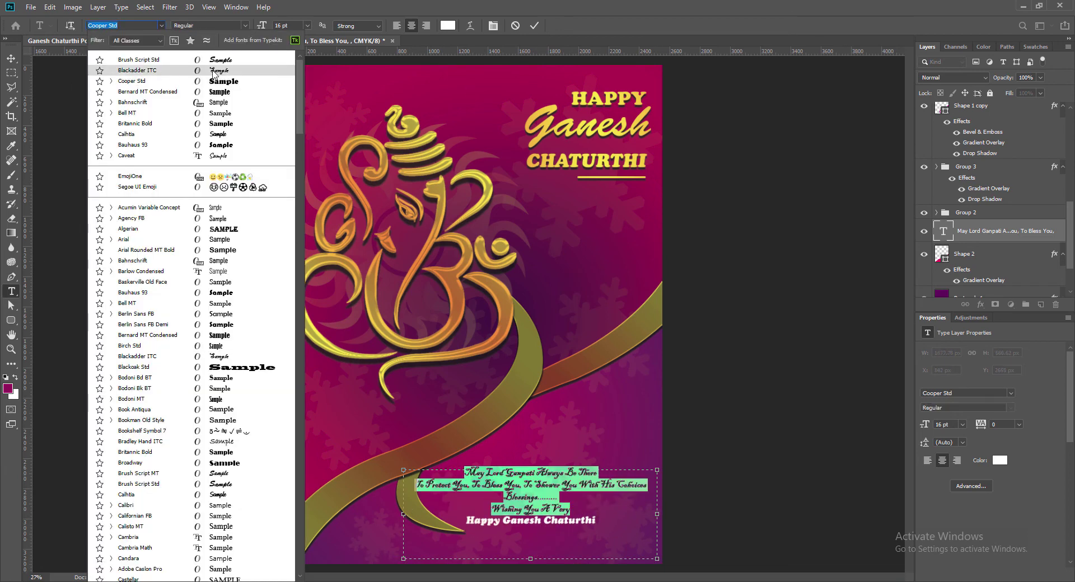
Step: Apply the Calhtia font to the selected greeting lines, keeping their size
left_click(219, 135)
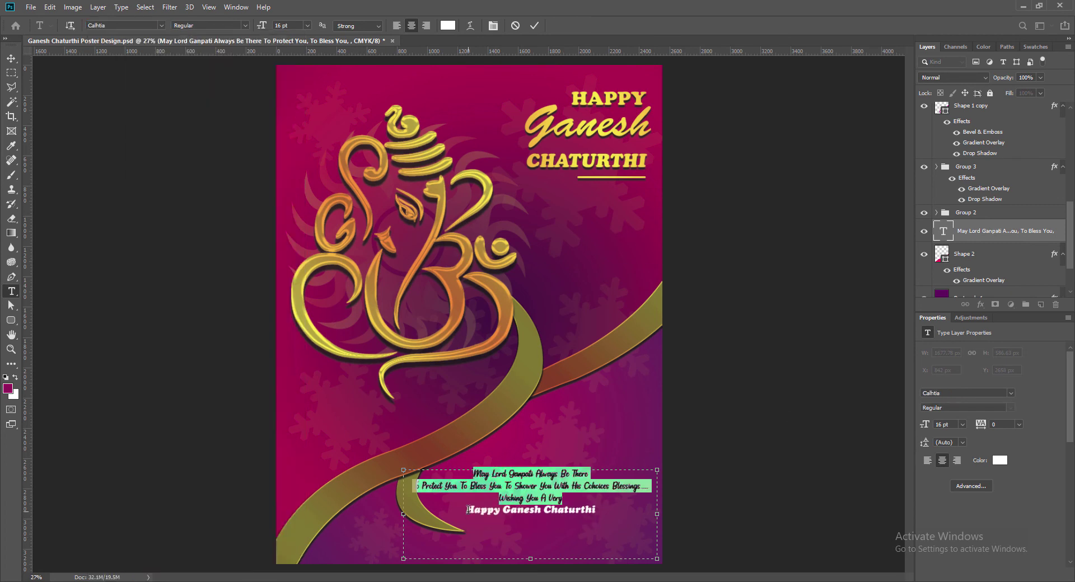
left_click(307, 25)
left_click(287, 125)
key("ctrl+z")
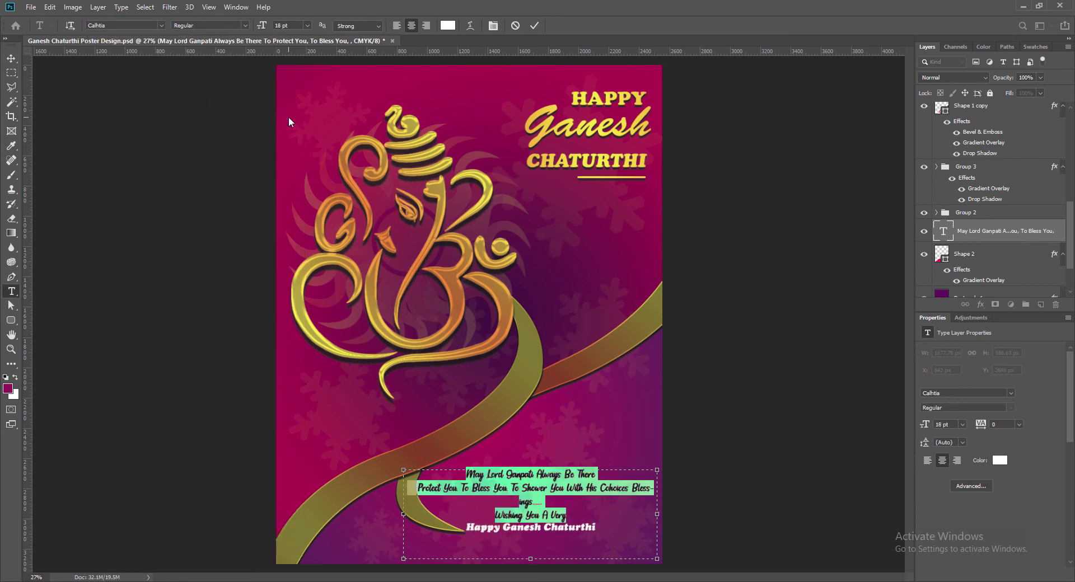
Step: Set the 'Happy Ganesh Chaturthi' line in Calhtia at 30 pt and commit
left_click_drag(492, 527, 569, 528)
left_click(161, 25)
left_click(212, 60)
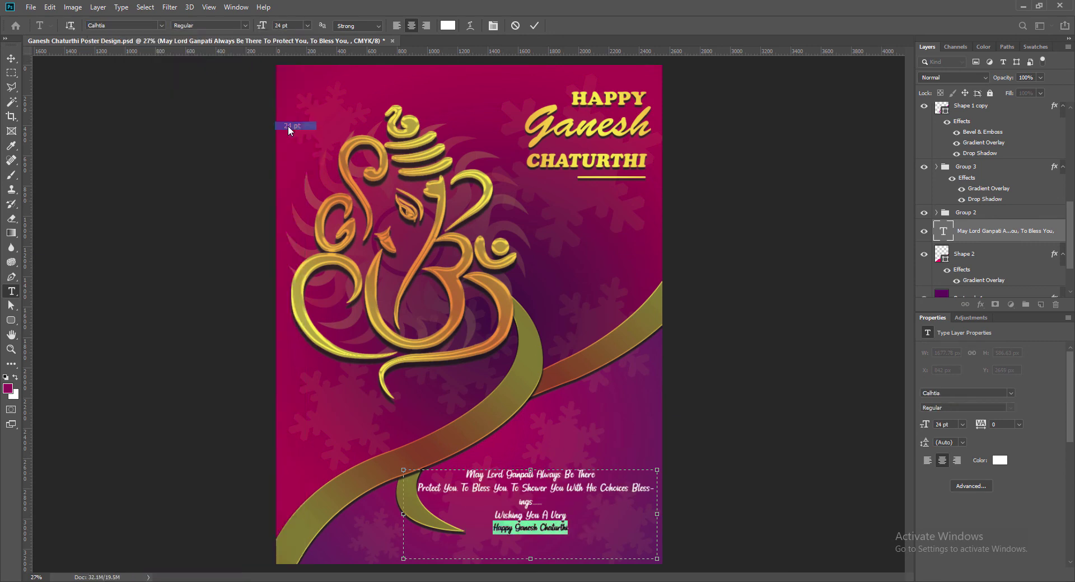
left_click(307, 25)
left_click(288, 134)
left_click(535, 25)
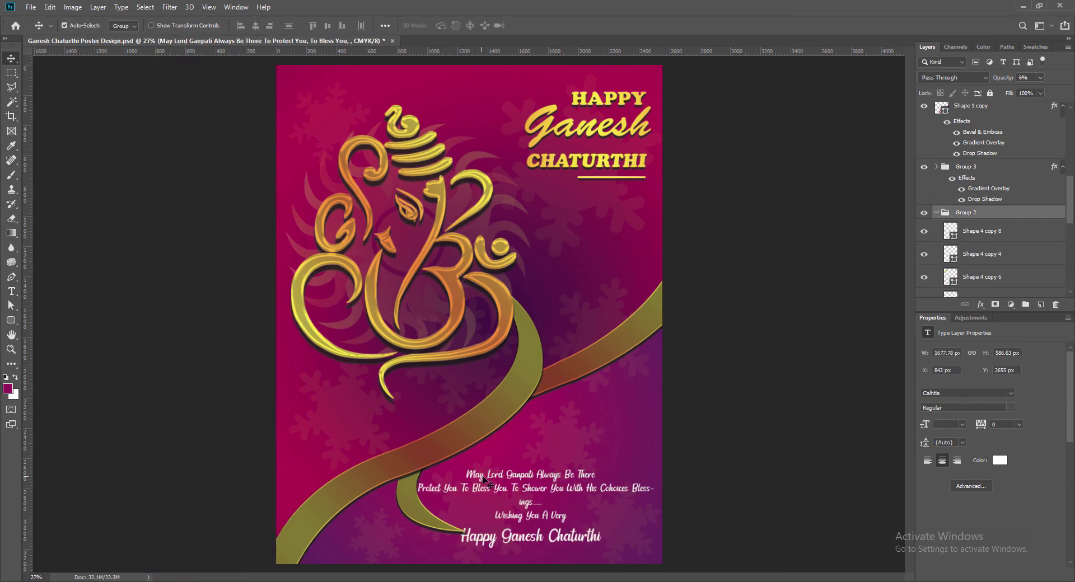
Step: Save the poster and move the greeting layer above Group 3
key("v")
left_click(484, 483, "ctrl")
key("ctrl+s")
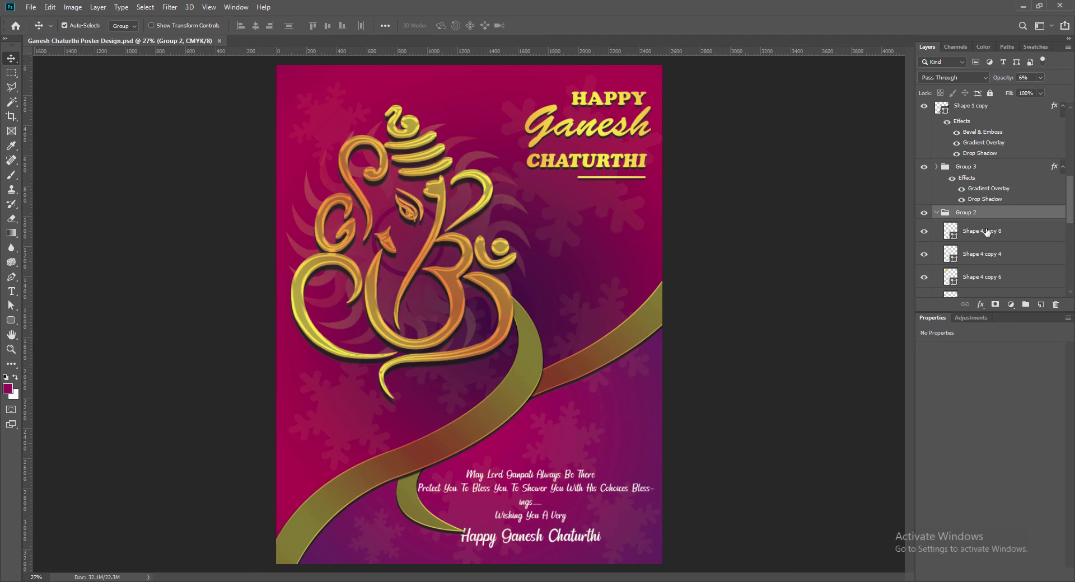
left_click_drag(986, 232, 974, 160)
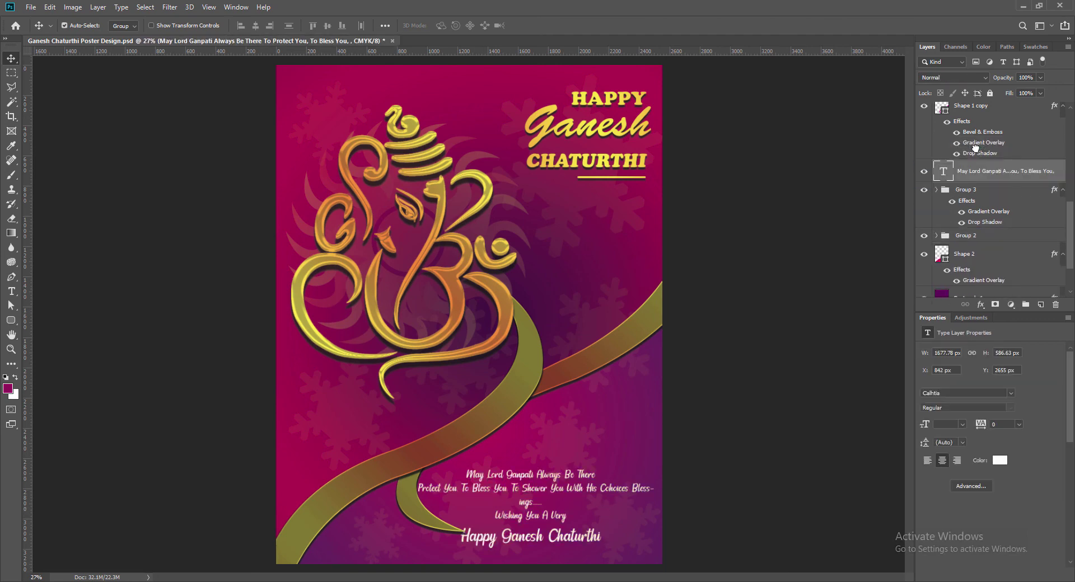
left_click_drag(471, 493, 474, 489)
Step: Join 'To Protect You' onto the first line and break before 'To Shower', then commit
double_click(504, 485)
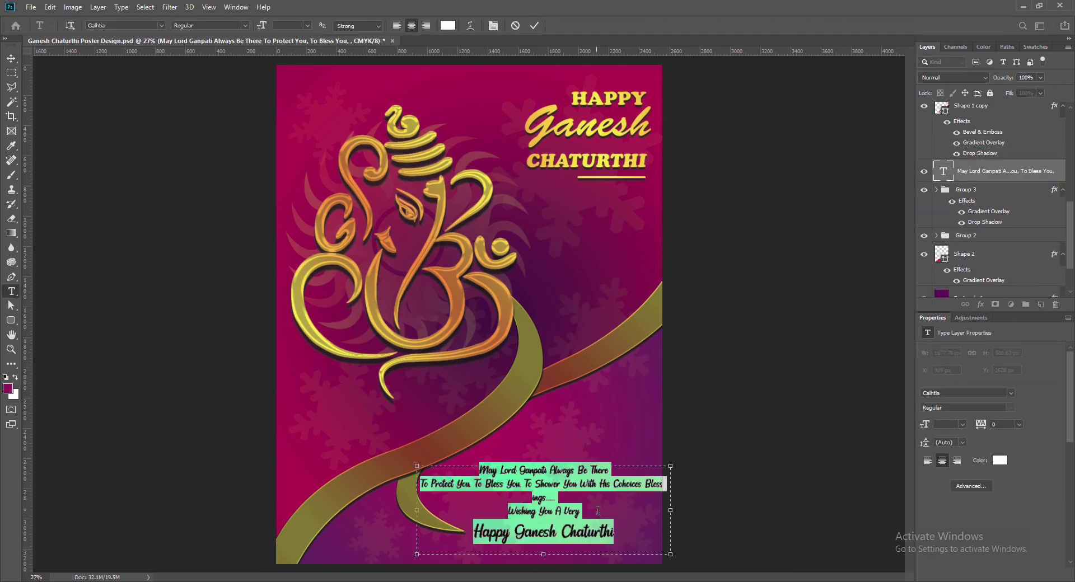
left_click_drag(662, 511, 664, 511)
left_click(598, 516)
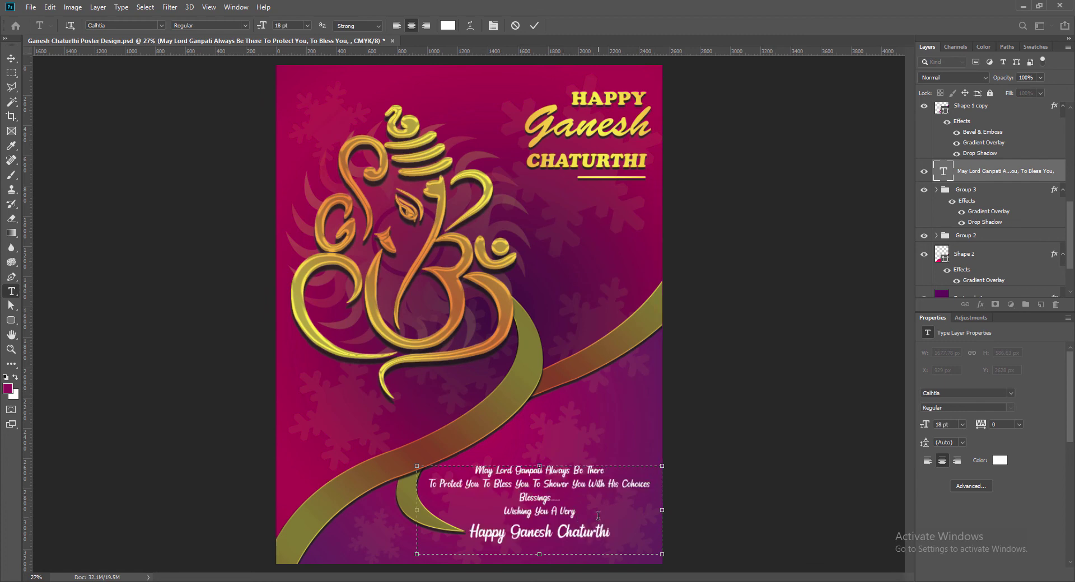
left_click_drag(417, 510, 384, 511)
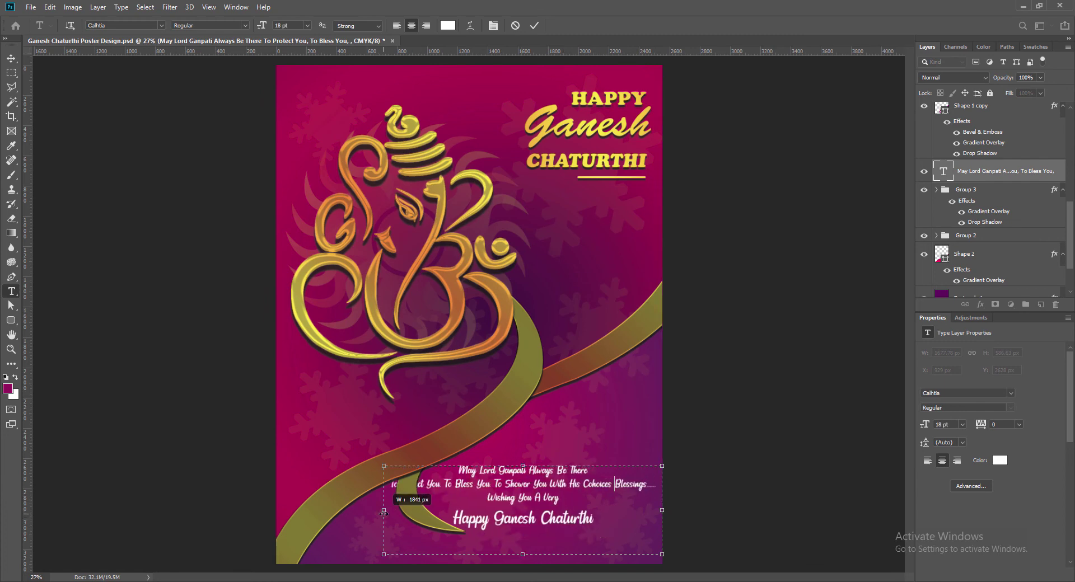
left_click_drag(531, 557, 530, 543)
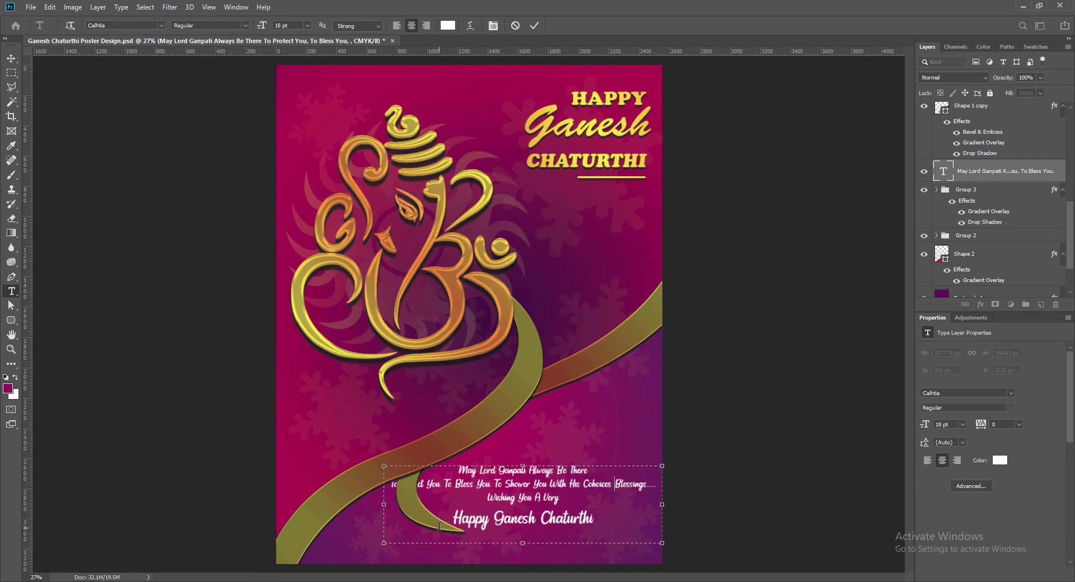
key("BackSpace")
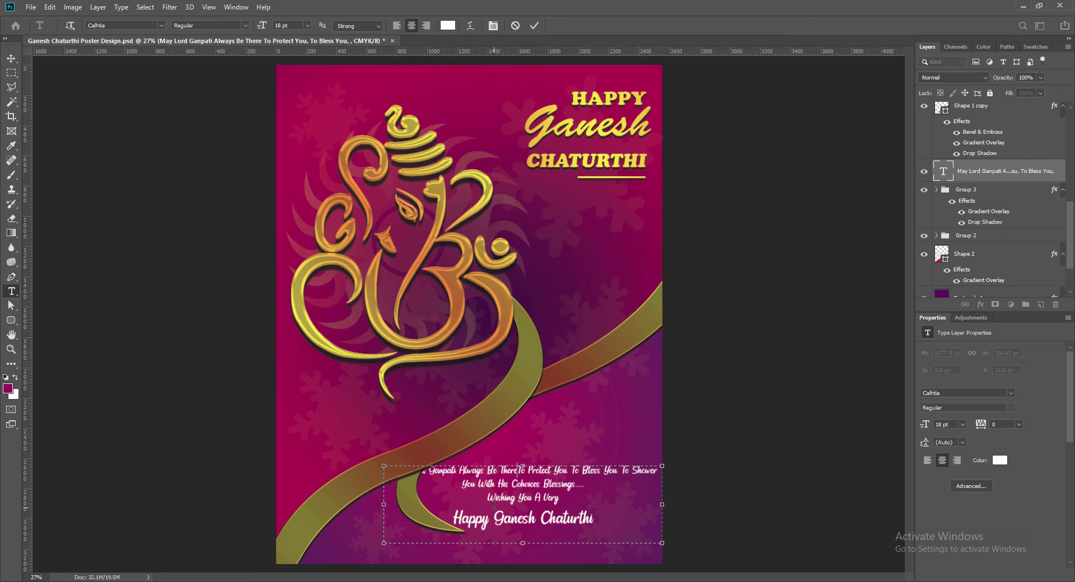
key("Return")
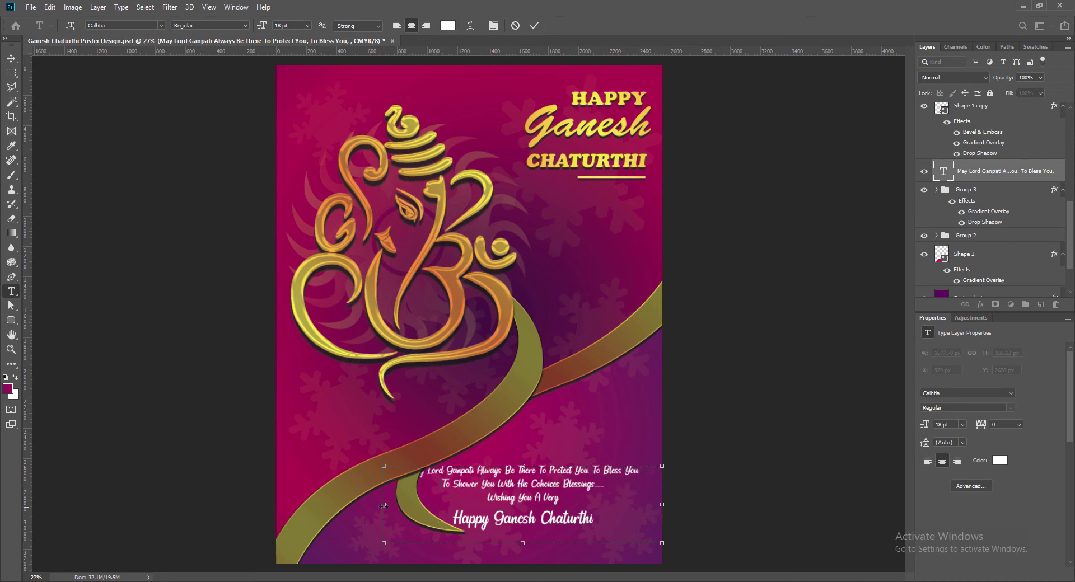
left_click_drag(384, 505, 426, 506)
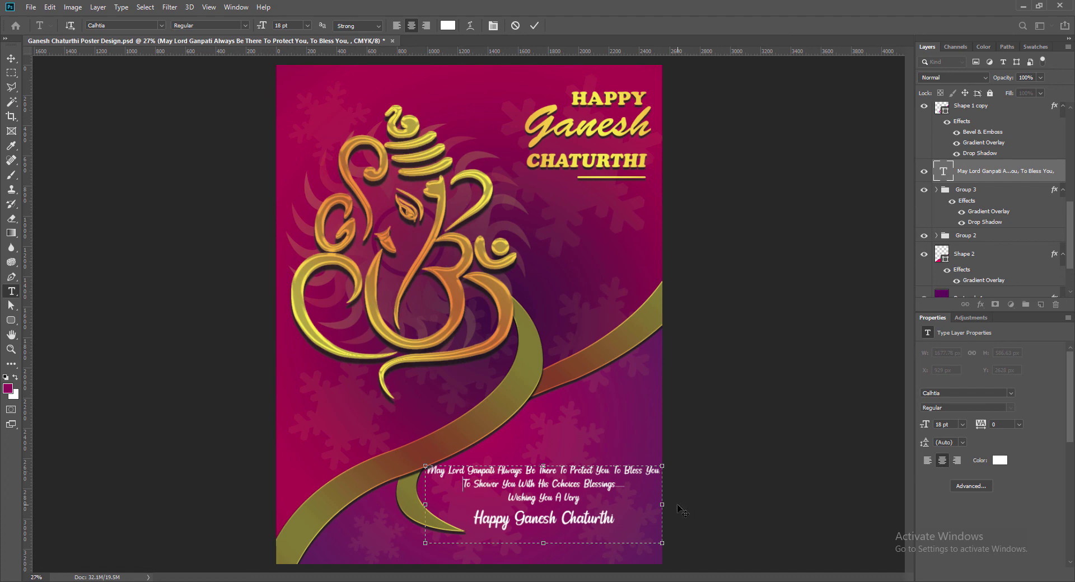
key("ctrl+Return")
key("v")
left_click_drag(486, 529, 483, 540)
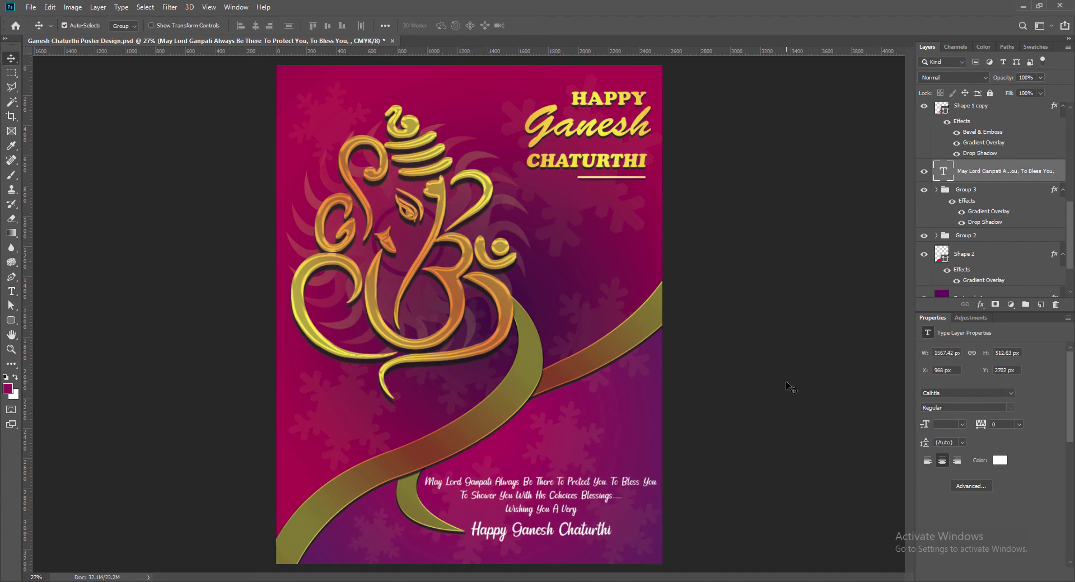
Step: Put 'To Bless You' on its own line and shift the greeting block up and right
double_click(566, 493)
left_click(609, 481)
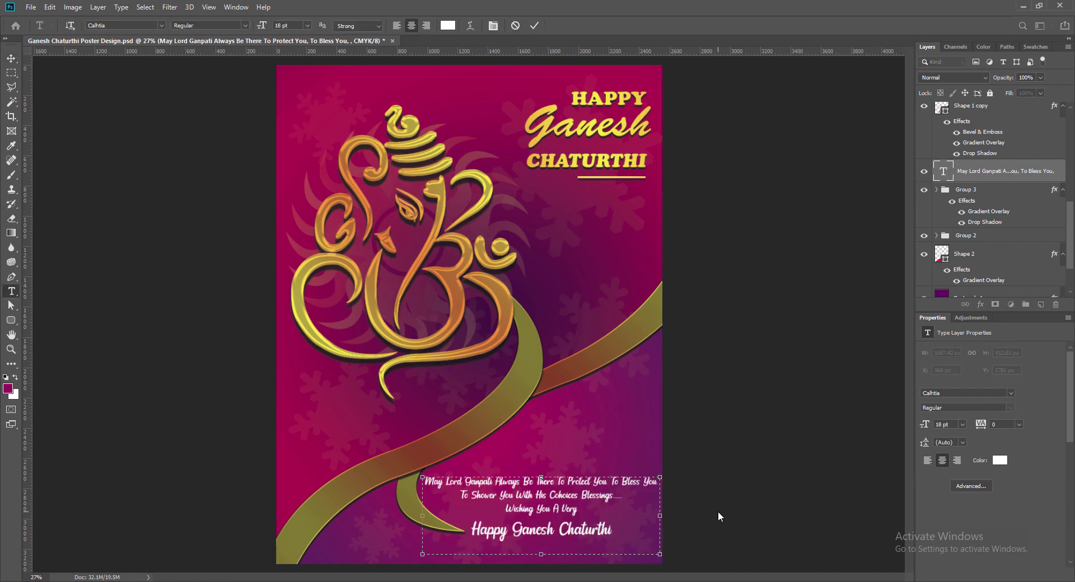
key("Return")
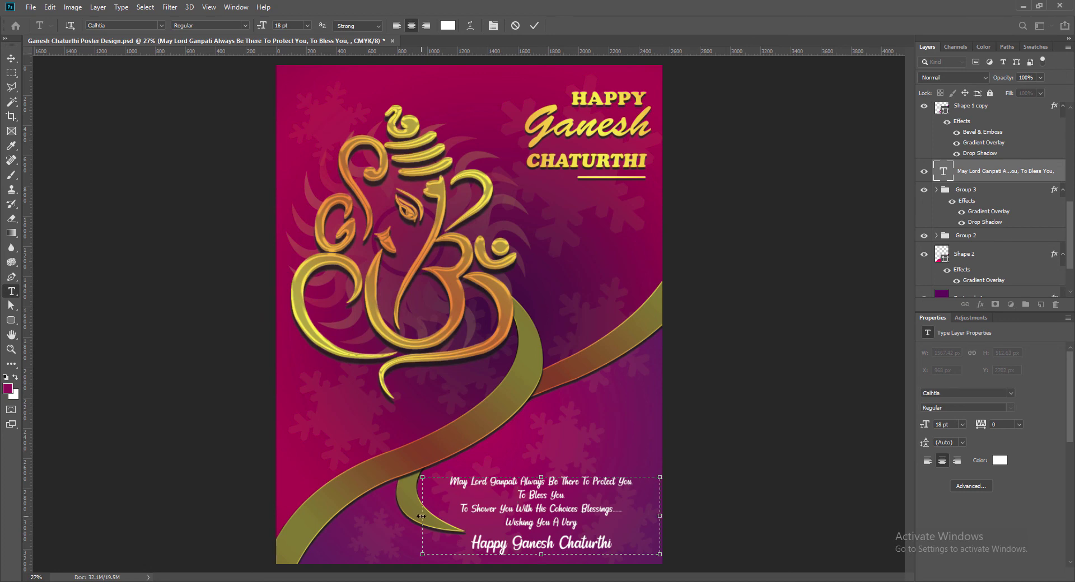
key("ctrl+Return")
key("v")
left_click_drag(478, 551, 516, 526)
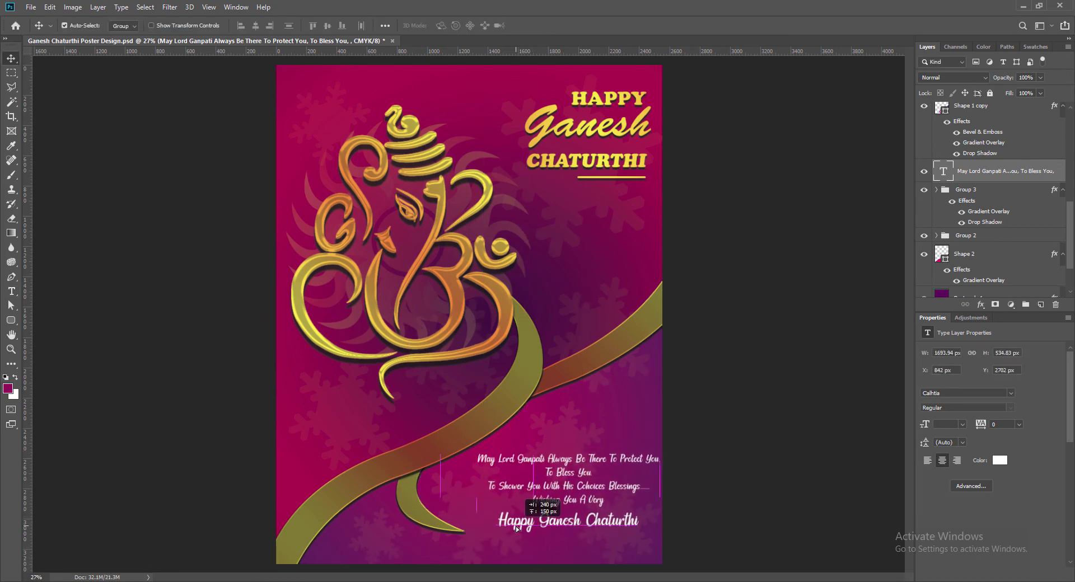
left_click_drag(516, 526, 513, 530)
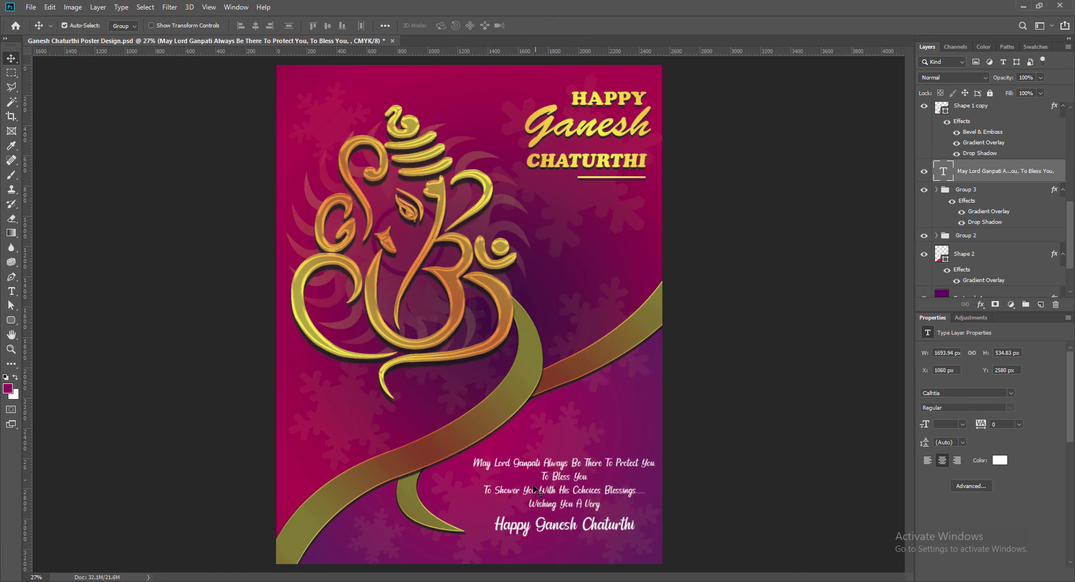
left_click_drag(535, 489, 531, 490)
key("shift+Up")
key("shift+Up")
key("shift+Up")
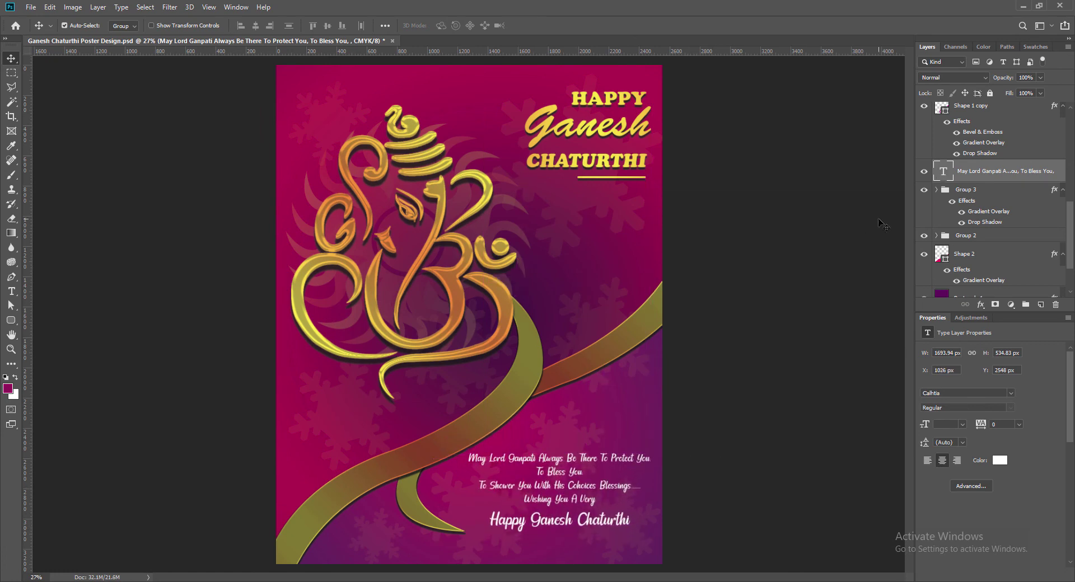
Step: Resize the greeting box to about 1405×605 px near x 1076, y 2633
double_click(944, 172)
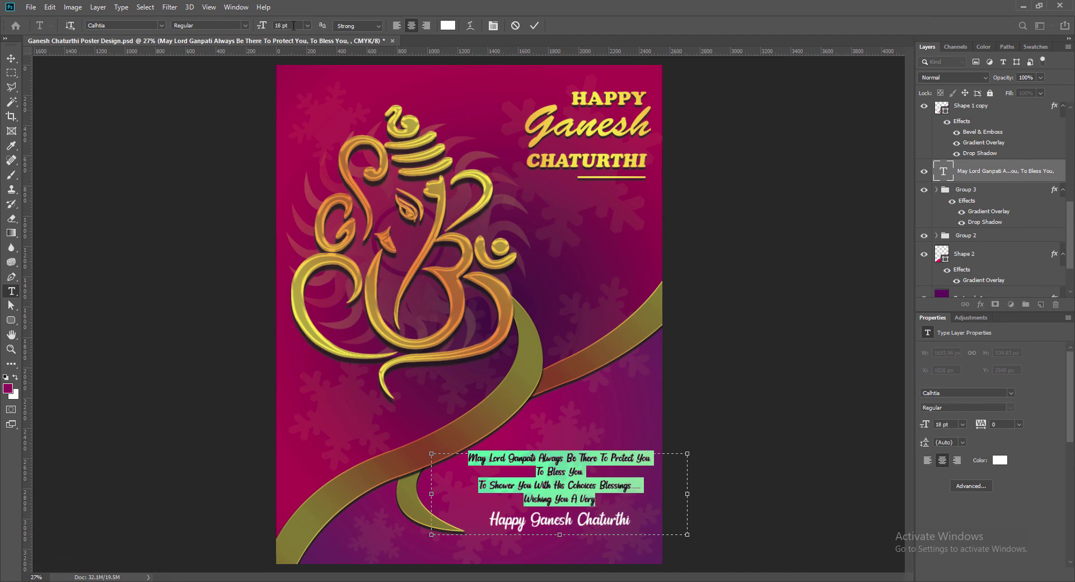
left_click(533, 26)
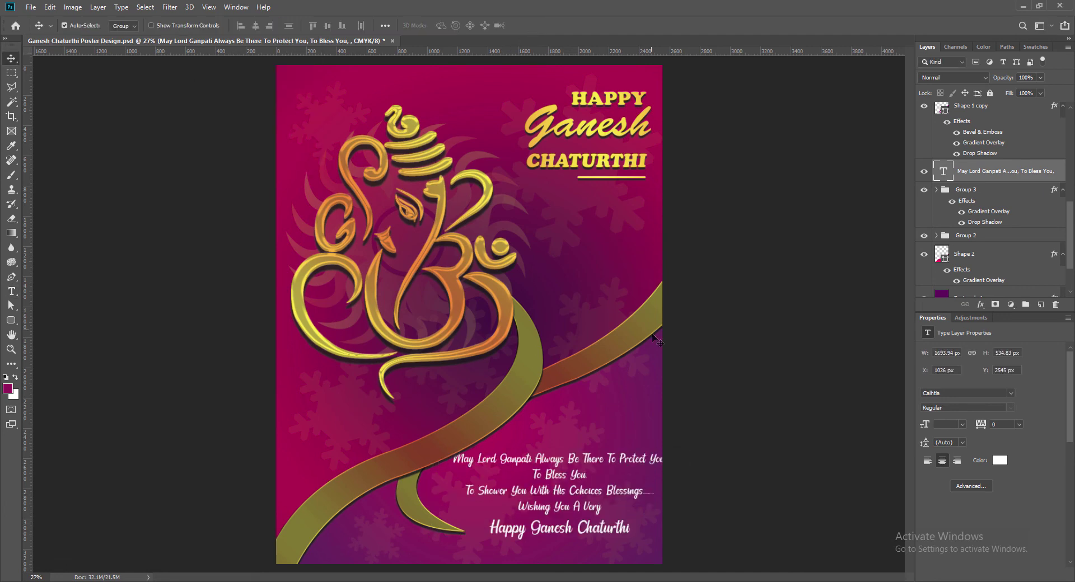
key("Return")
left_click_drag(439, 506, 448, 505)
left_click_drag(555, 452, 558, 464)
left_click(533, 25)
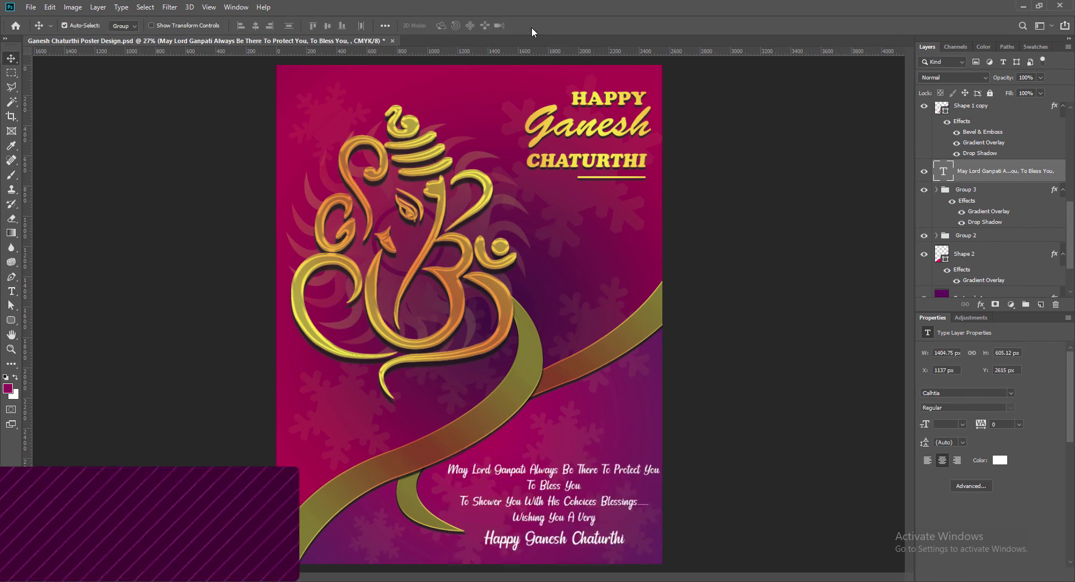
left_click_drag(507, 504, 497, 507)
left_click_drag(652, 417, 653, 417)
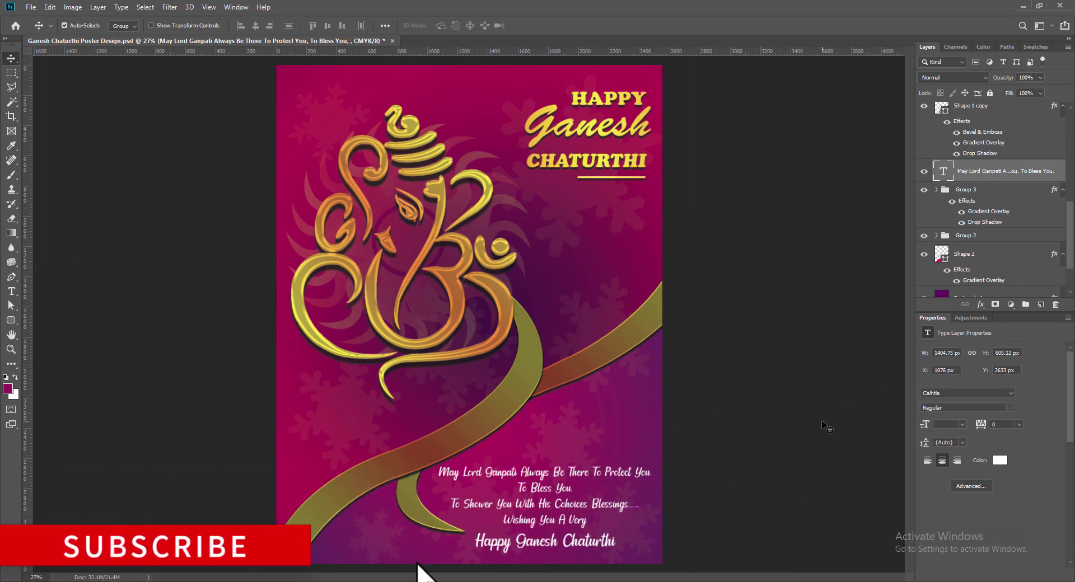
key("Return")
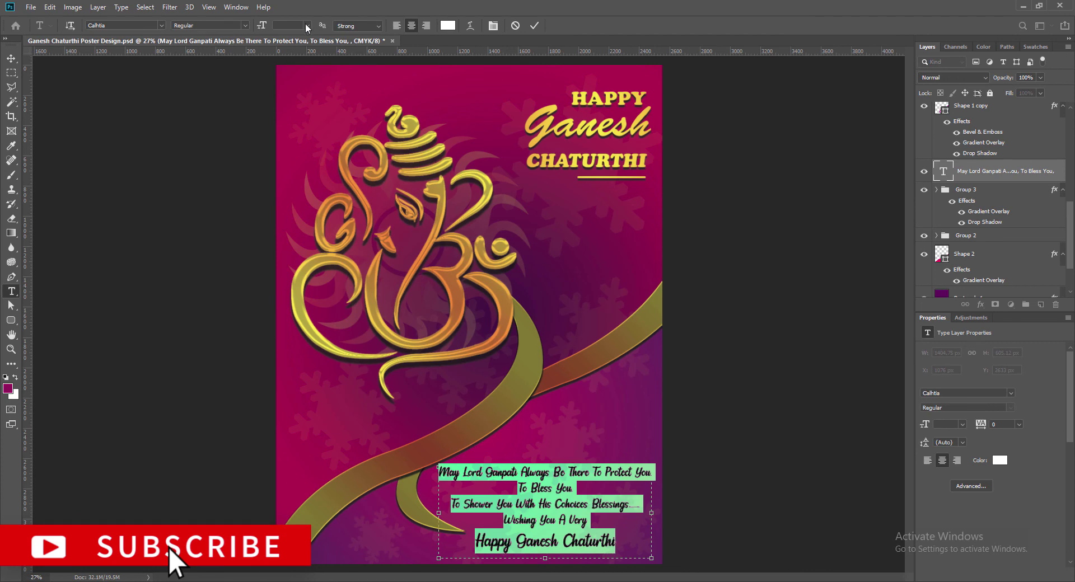
Step: Switch the greeting's Gradient Overlay from Reflected to Linear in Layer Style
double_click(1002, 177)
left_click_drag(754, 248, 811, 150)
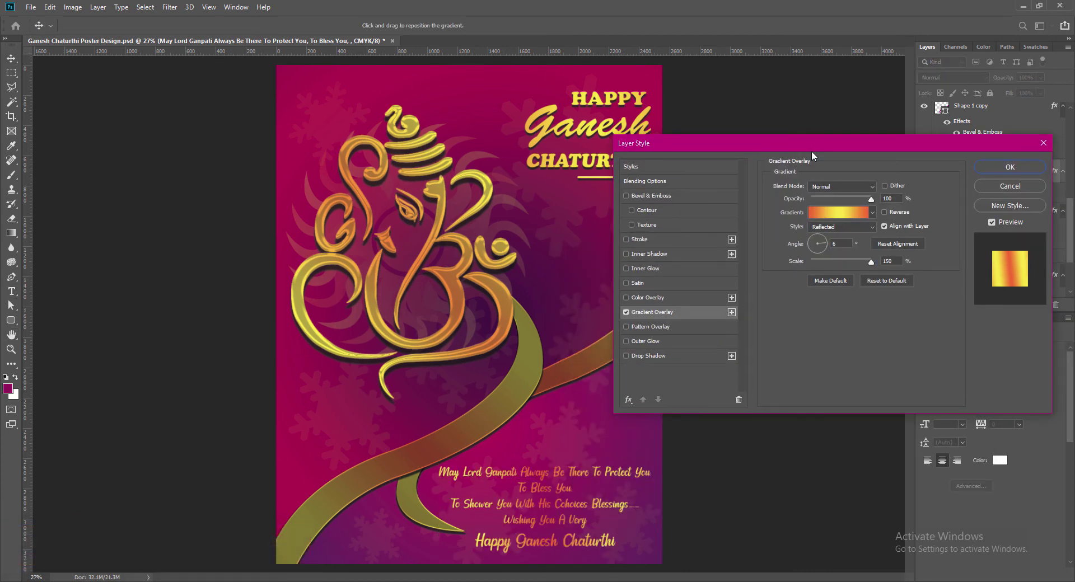
left_click(843, 227)
left_click(846, 234)
double_click(846, 243)
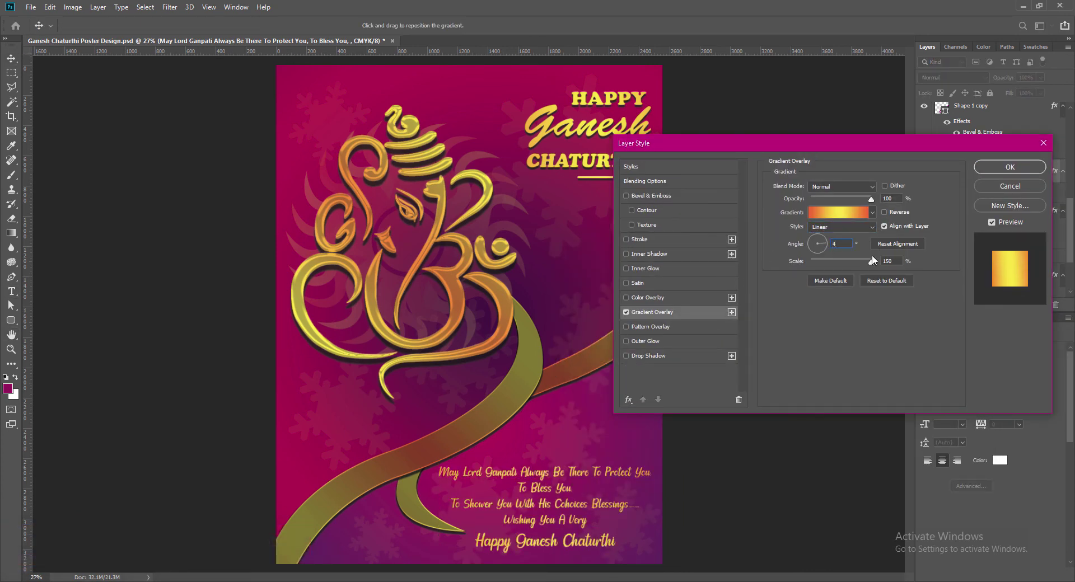
type("-")
Step: Add a Stroke and a Drop Shadow with Spread 6, Size 9 and Distance 12
left_click(628, 240)
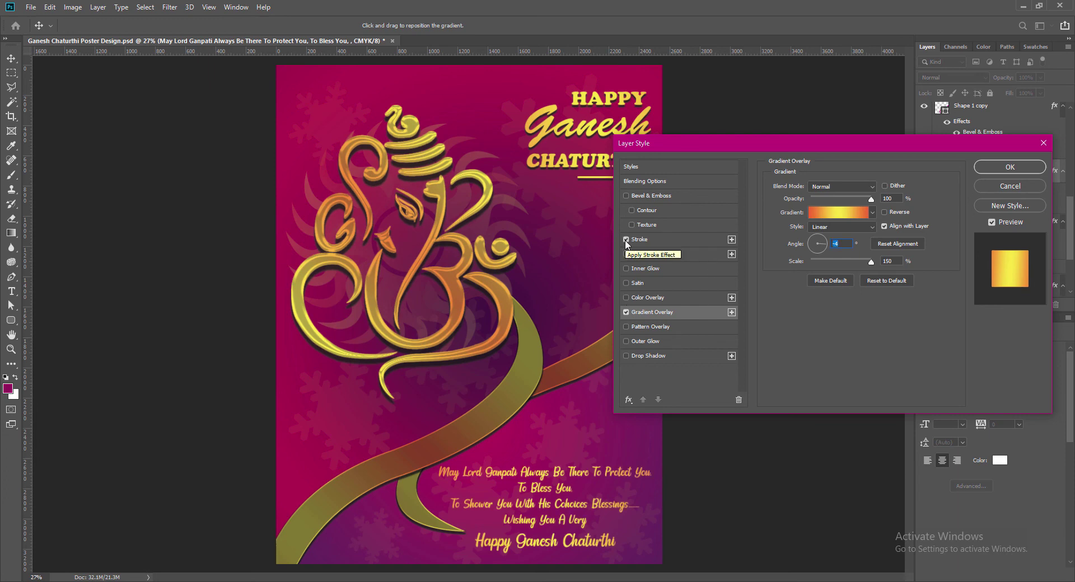
left_click(626, 341)
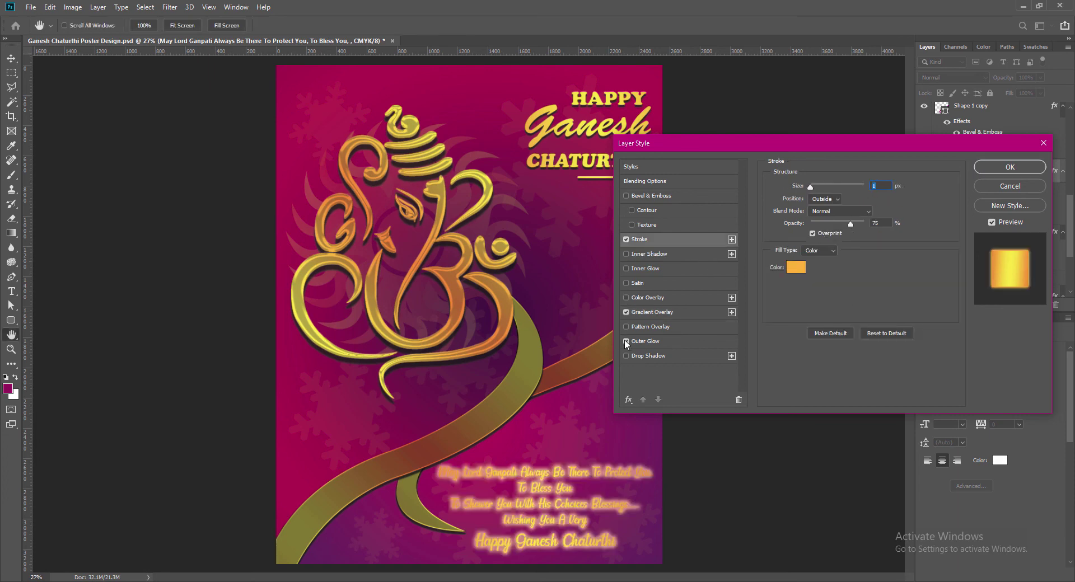
left_click(626, 341)
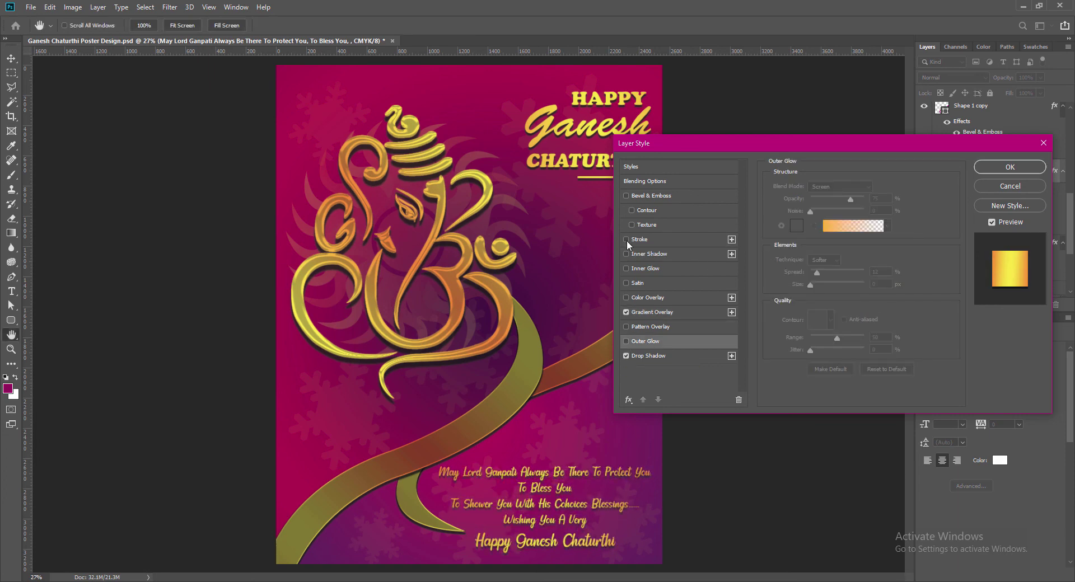
left_click(649, 241)
left_click(650, 355)
type("6")
key("Tab")
type("9")
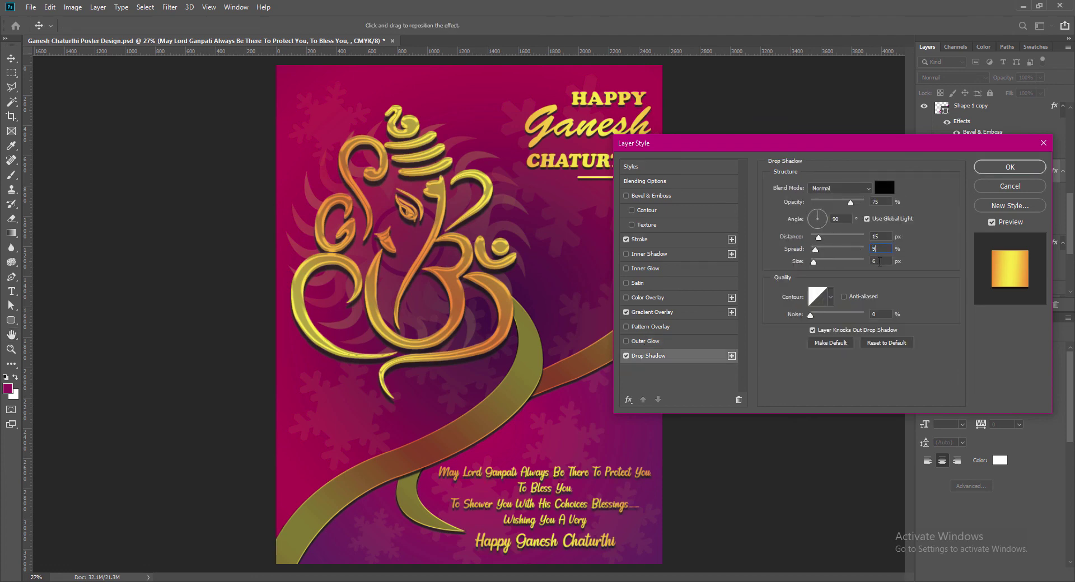
left_click(876, 236)
type("2")
Step: Apply the greeting's layer style and re-check the 'Happy Ganesh Chaturthi' line before committing
left_click(994, 171)
double_click(944, 171)
left_click_drag(629, 545, 460, 544)
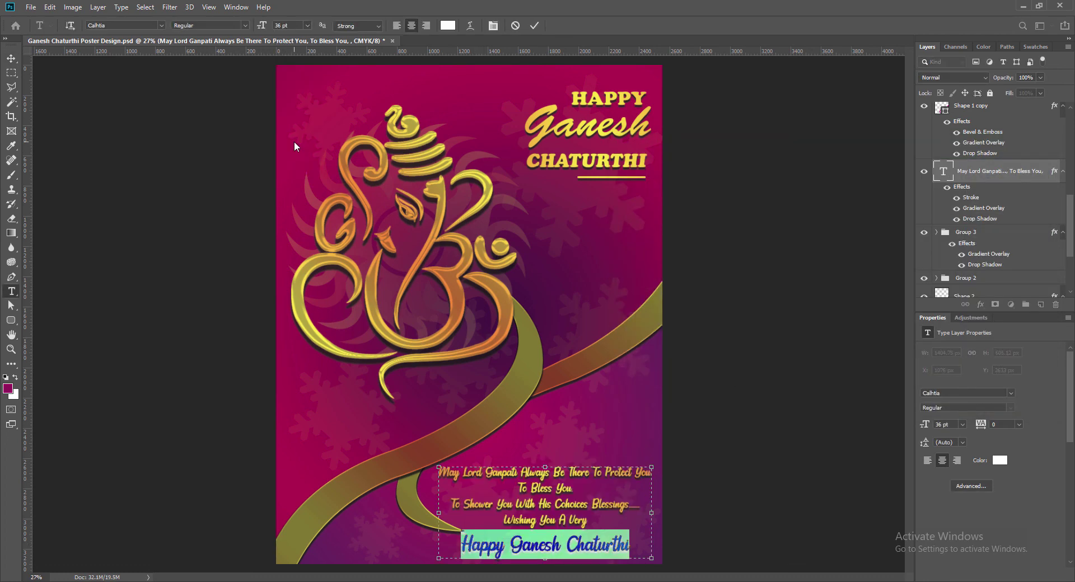
left_click(633, 546)
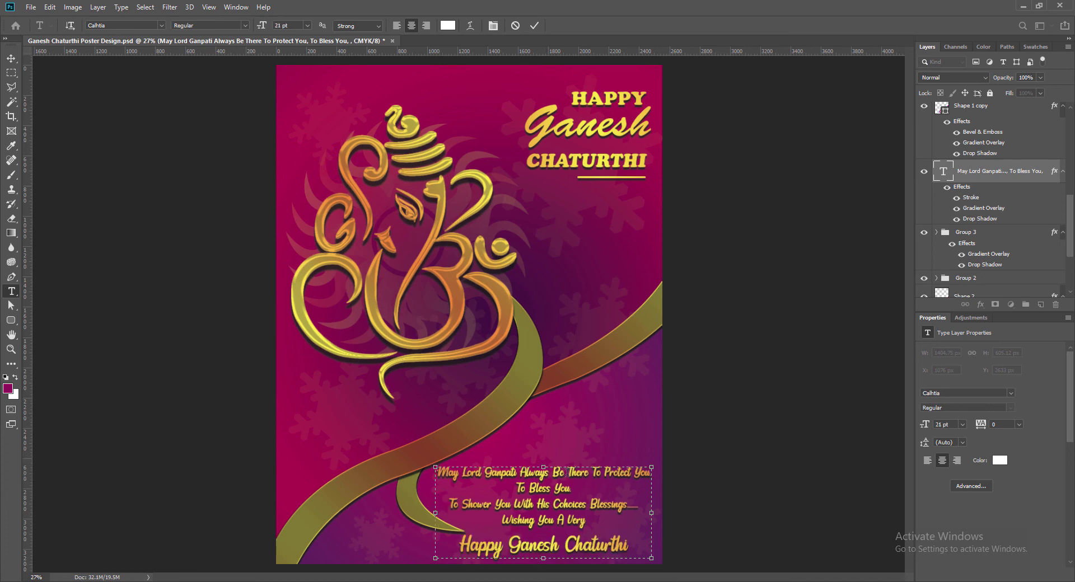
left_click(535, 26)
key("v")
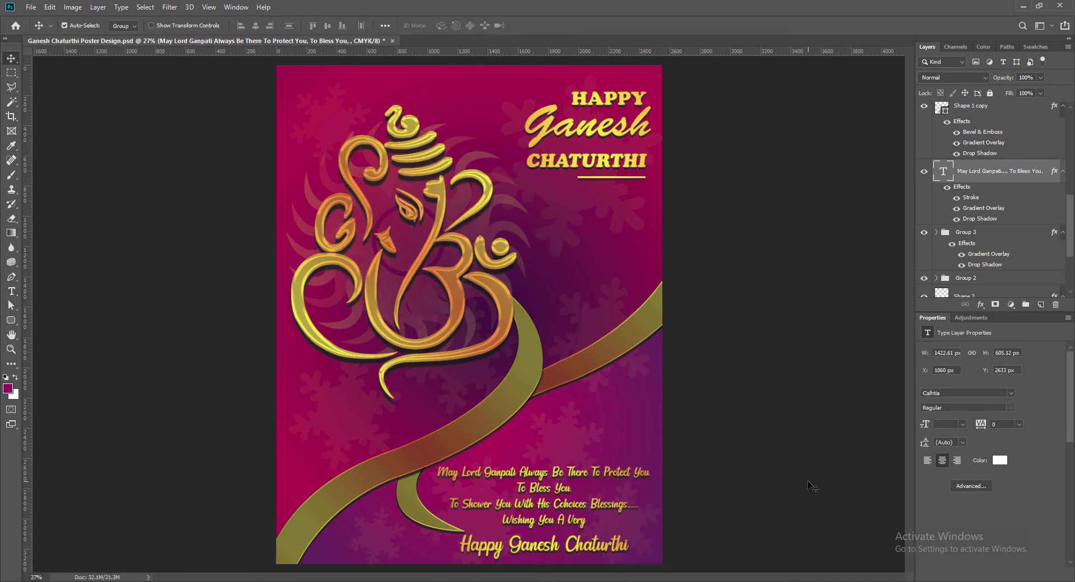
Step: Scale the greeting text down to about 92% and shift it slightly up and left
key("ctrl+t")
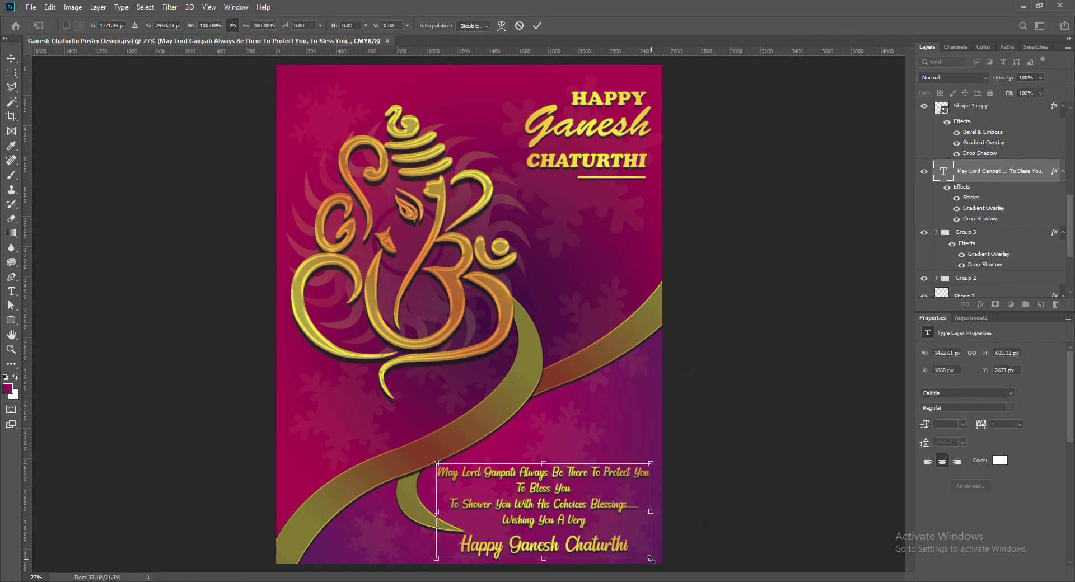
left_click_drag(651, 559, 633, 550)
left_click_drag(504, 504, 521, 504)
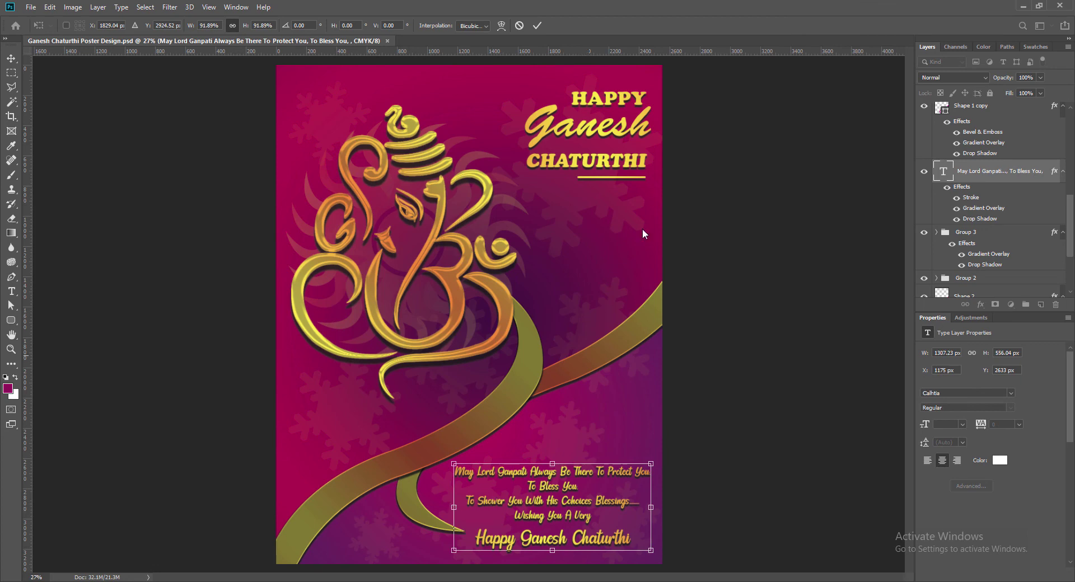
key("Return")
mouse_move(493, 544)
left_mouse_down()
mouse_move(502, 536)
mouse_move(493, 535)
left_mouse_up()
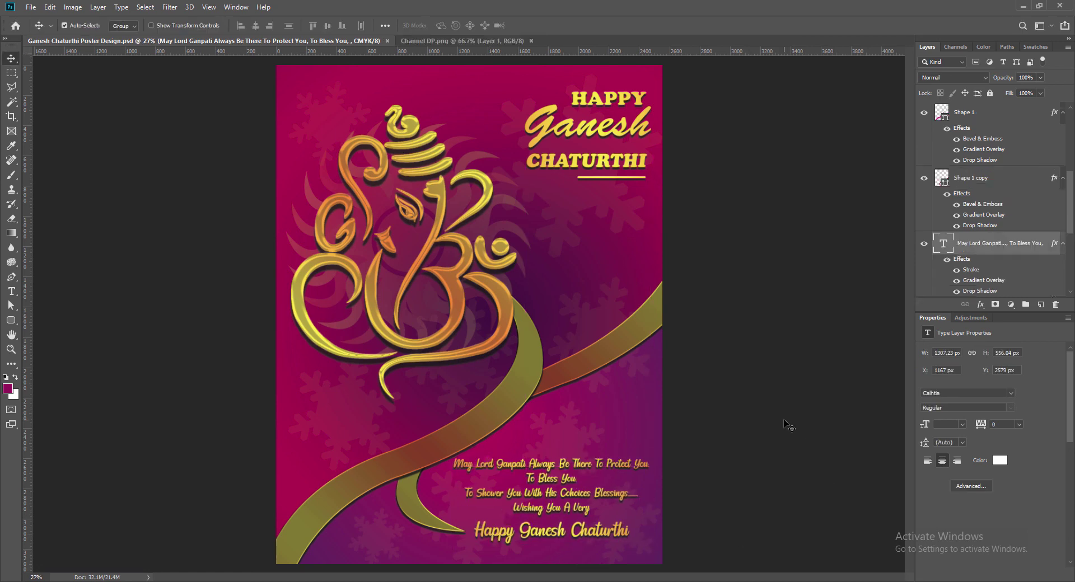
Step: Bring the Channel DP.png logo into the poster and shrink it to about 29%
left_click(284, 79)
left_click(314, 41)
left_click_drag(331, 101, 501, 245)
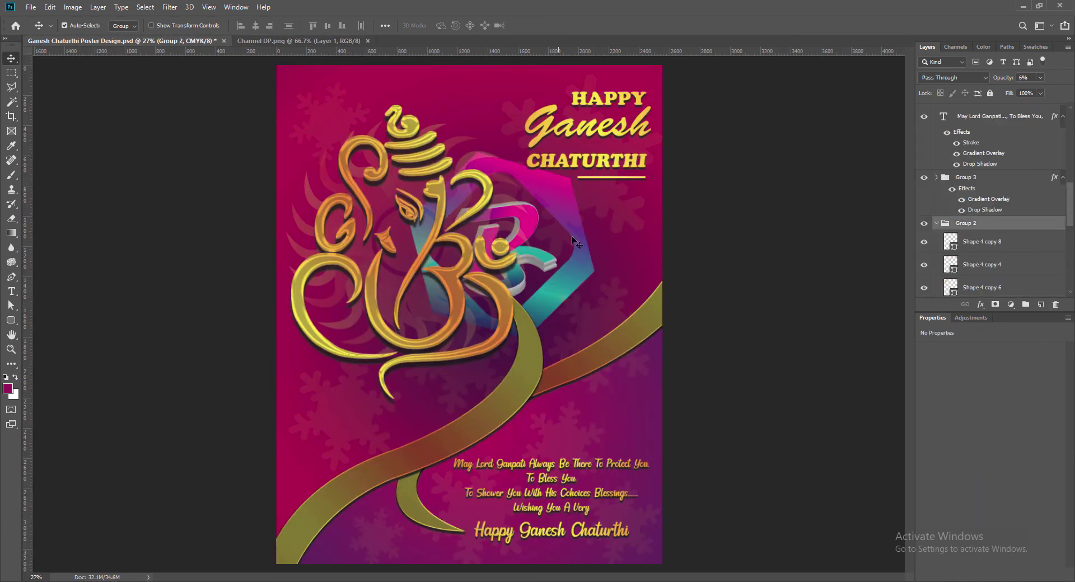
key("ctrl")
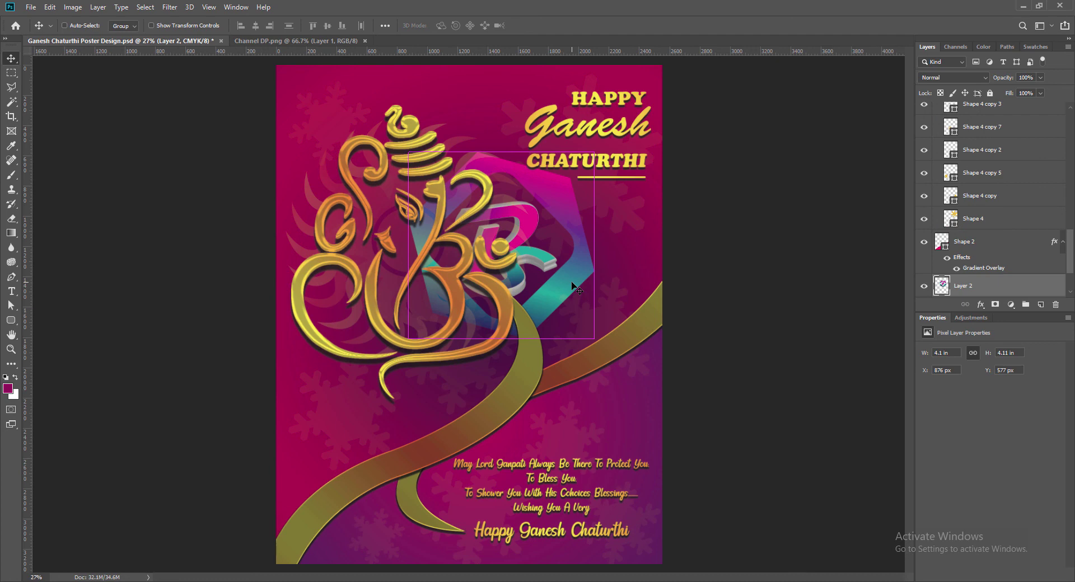
key("ctrl+t")
left_click_drag(409, 152, 544, 291)
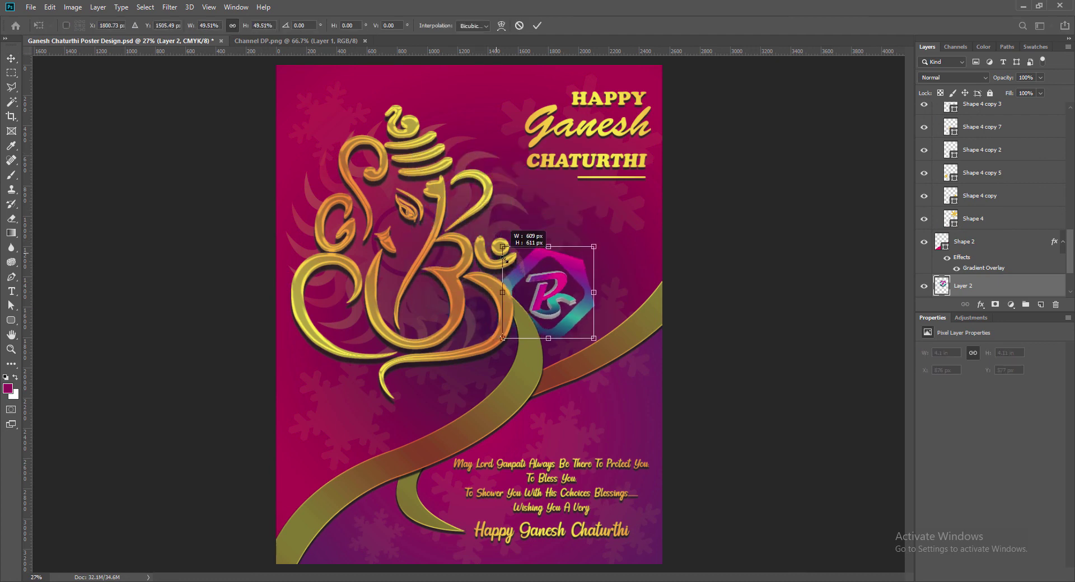
left_click(537, 25)
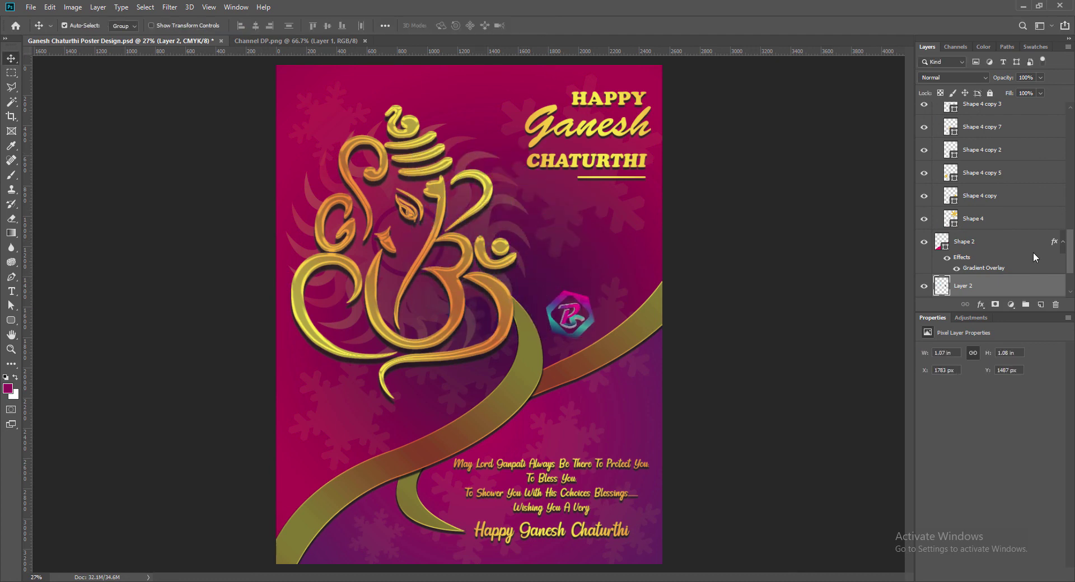
Step: Move the logo layer out of Group 2 to the top and place it top-left
mouse_move(964, 286)
left_mouse_down()
mouse_move(962, 110)
mouse_move(994, 115)
left_mouse_up()
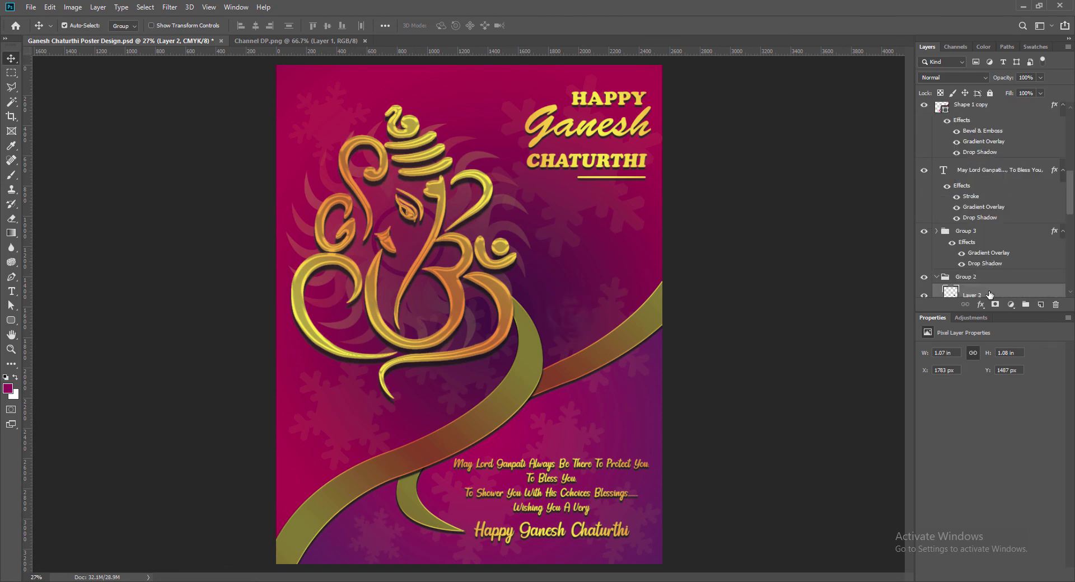
mouse_move(989, 295)
left_mouse_down()
mouse_move(974, 162)
mouse_move(969, 278)
mouse_move(969, 120)
left_mouse_up()
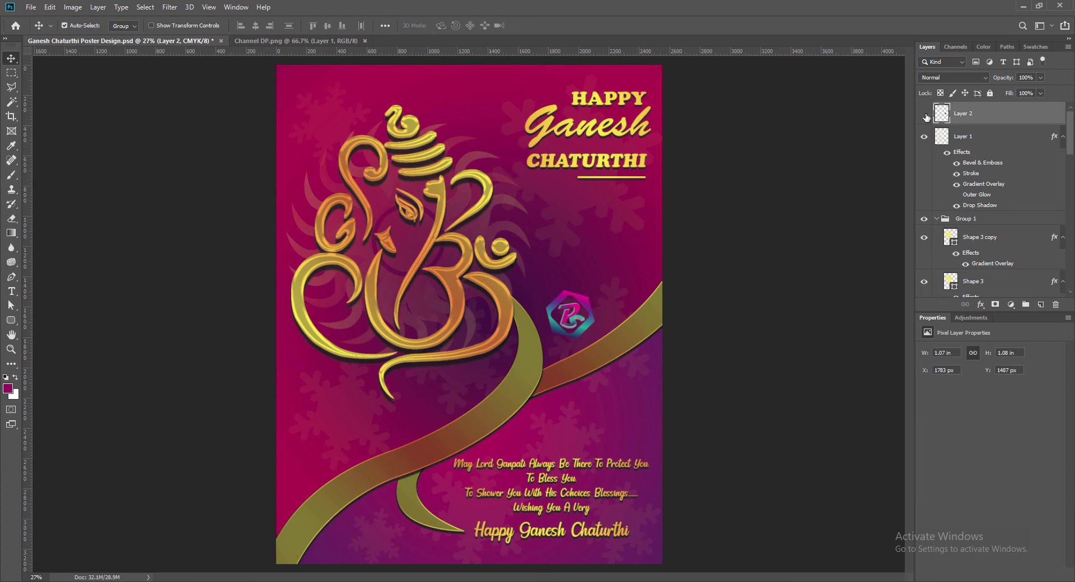
left_click(925, 114)
left_click_drag(584, 304, 323, 89)
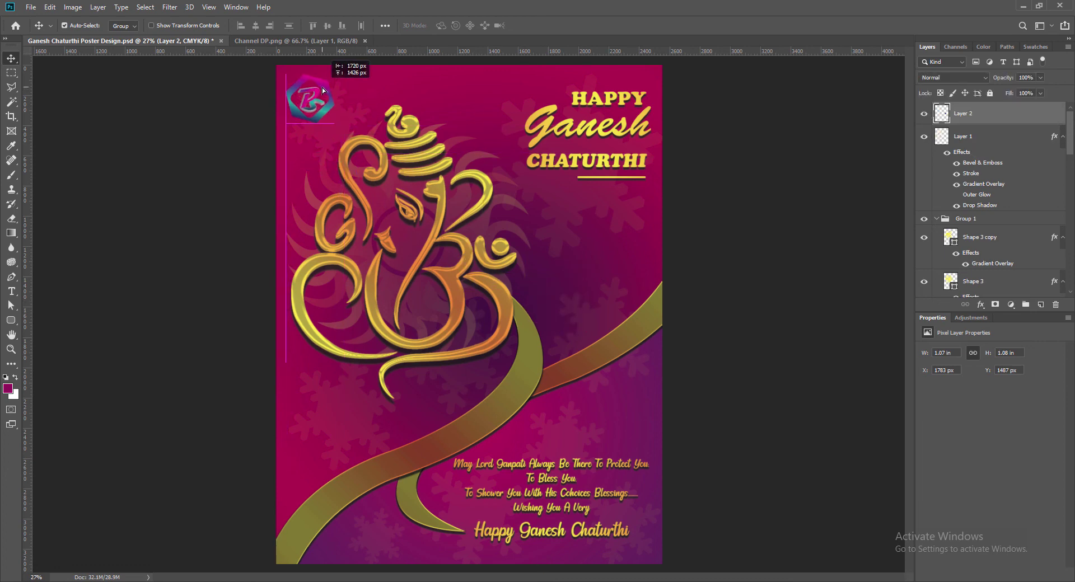
Step: Shrink the logo further (about 79%, then 87%) and tuck it into the top-left corner
key("ctrl+t")
left_click_drag(286, 74, 296, 82)
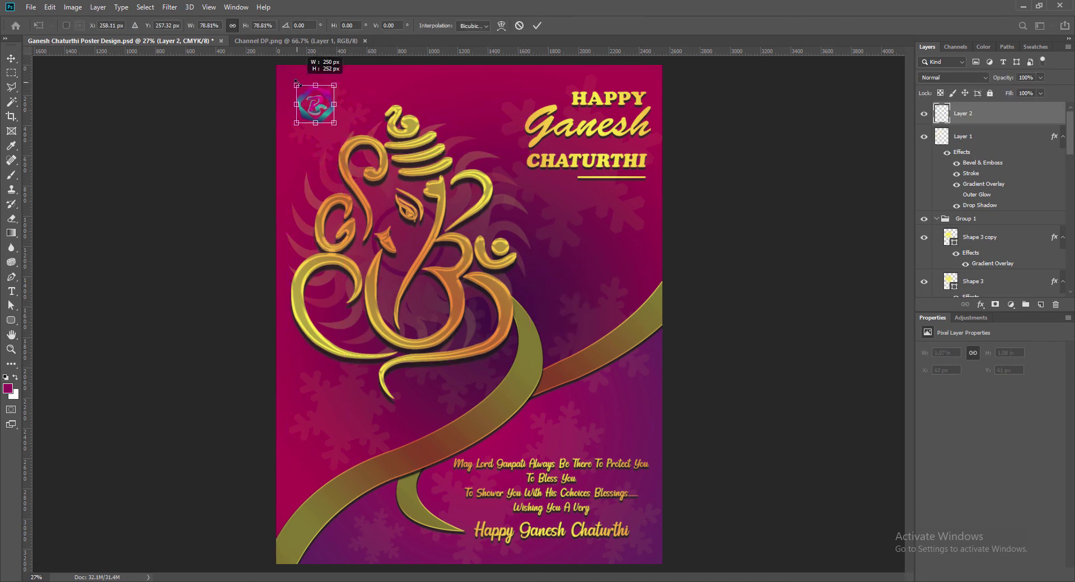
left_click(537, 25)
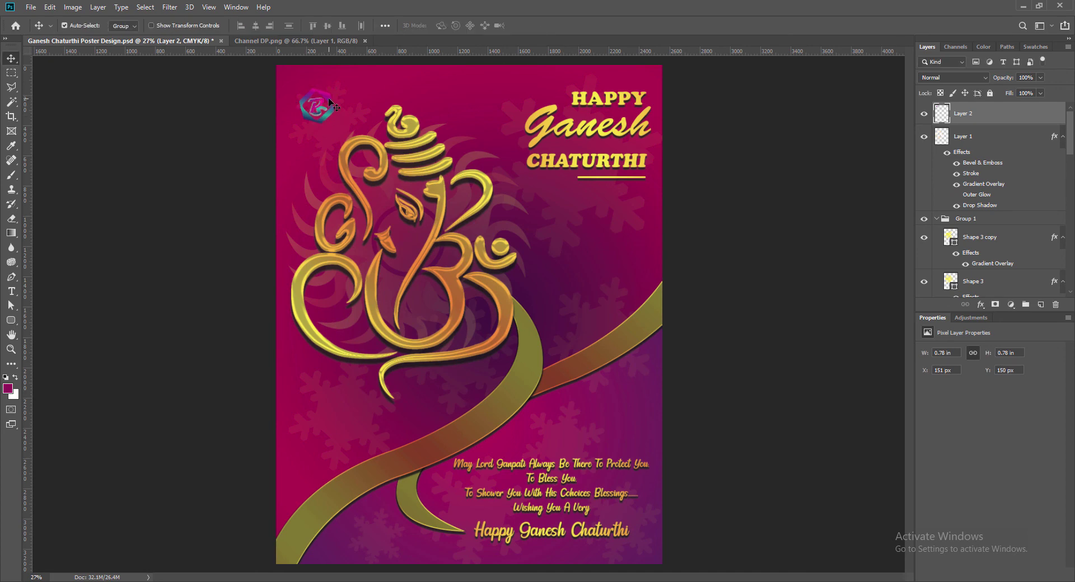
key("ctrl+t")
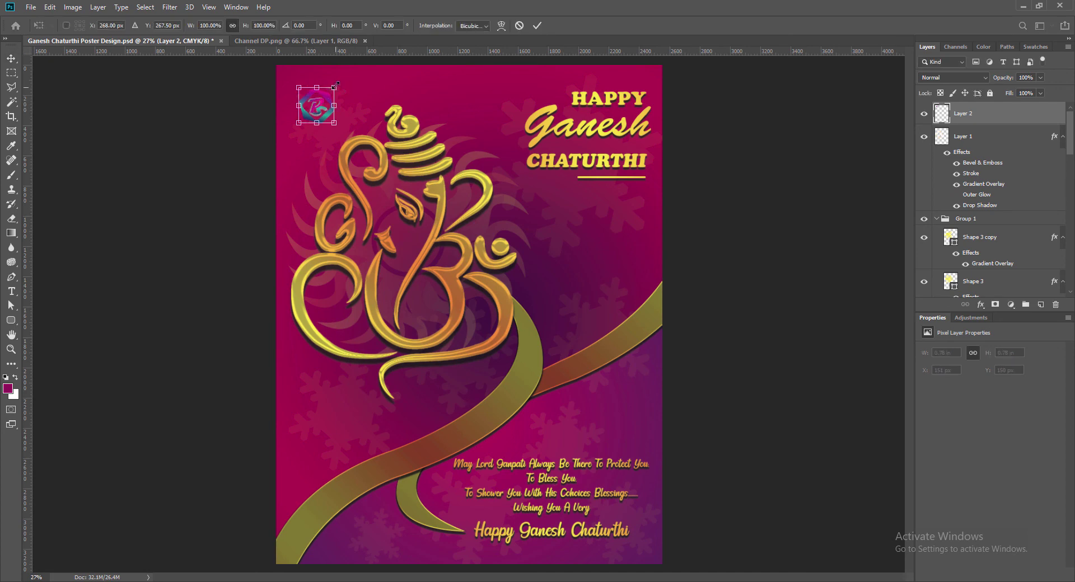
left_click(537, 25)
left_click_drag(327, 118, 314, 104)
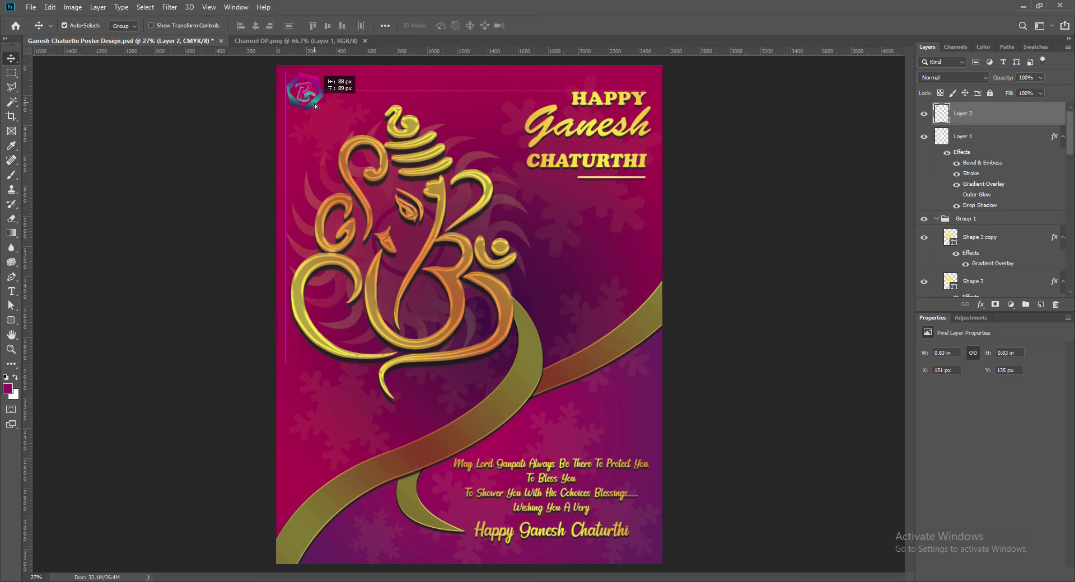
key("ctrl+t")
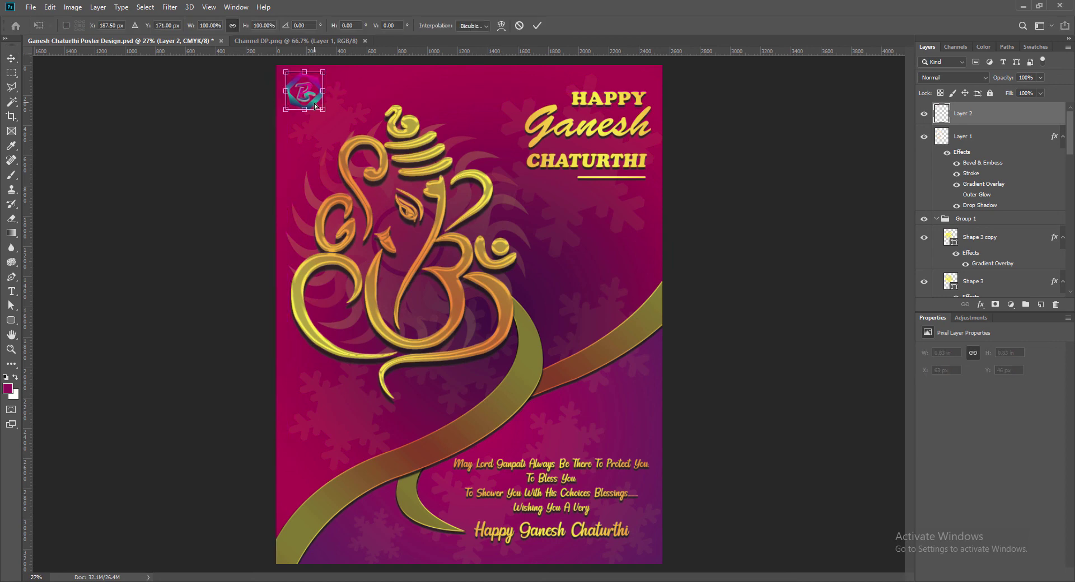
left_click_drag(324, 72, 310, 98)
left_click(537, 25)
Step: Add a Stroke and a 6 px Outer Glow with 7% spread to the Layer 2 logo
right_click(942, 114)
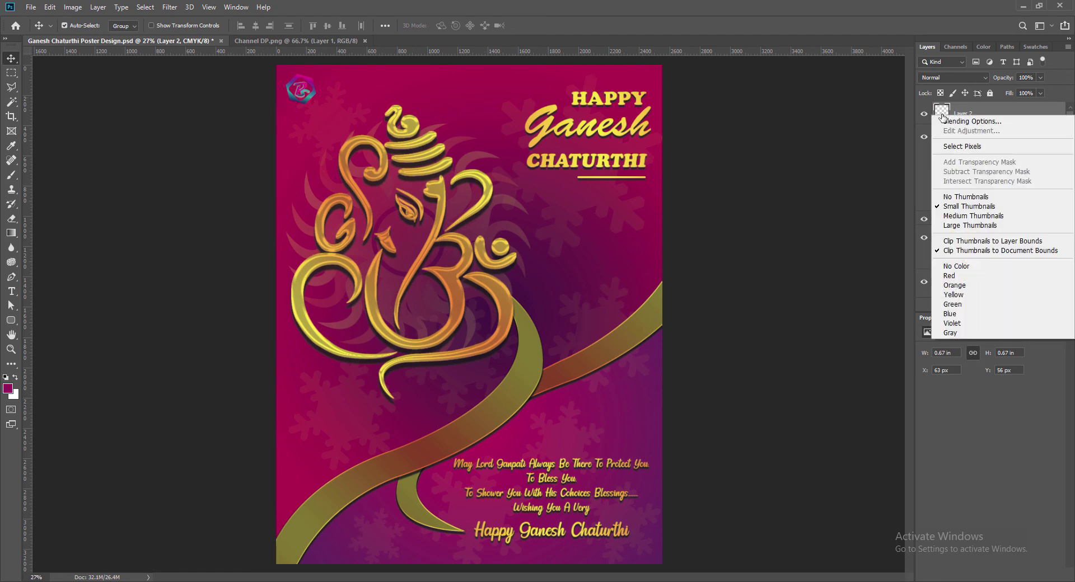
left_click(964, 119)
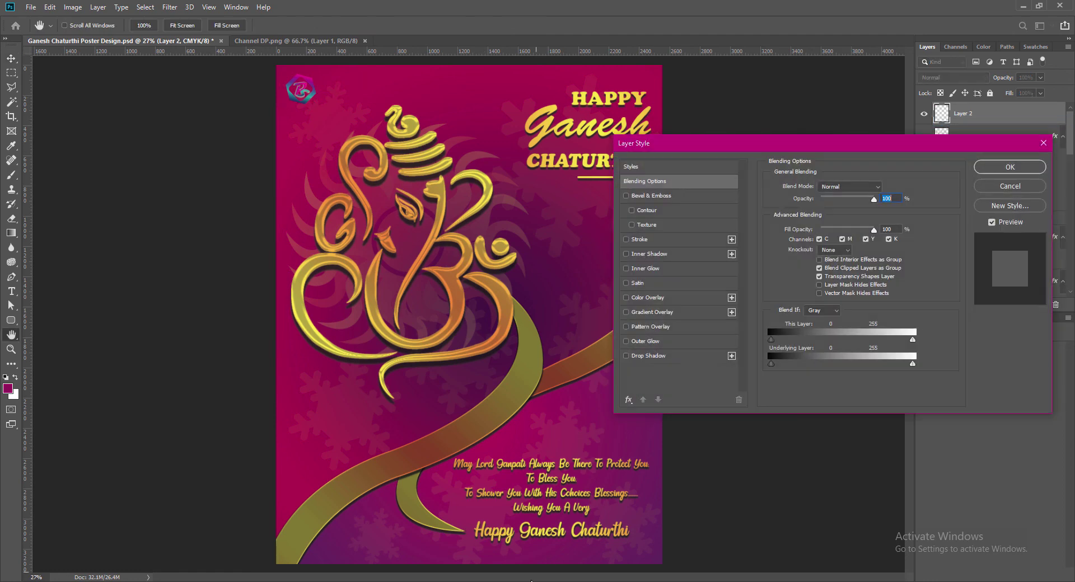
left_click(630, 239)
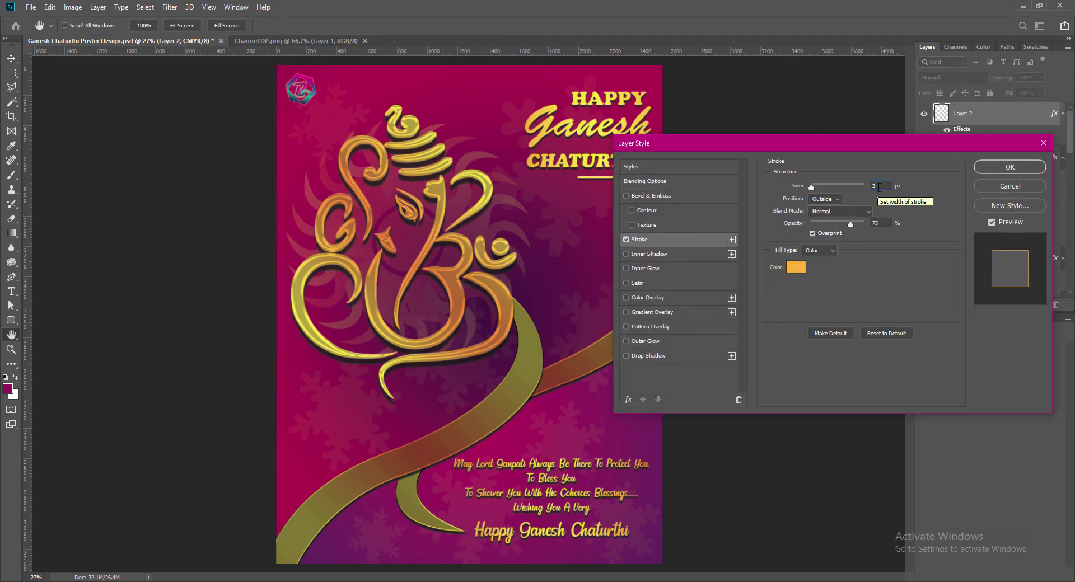
left_click(631, 341)
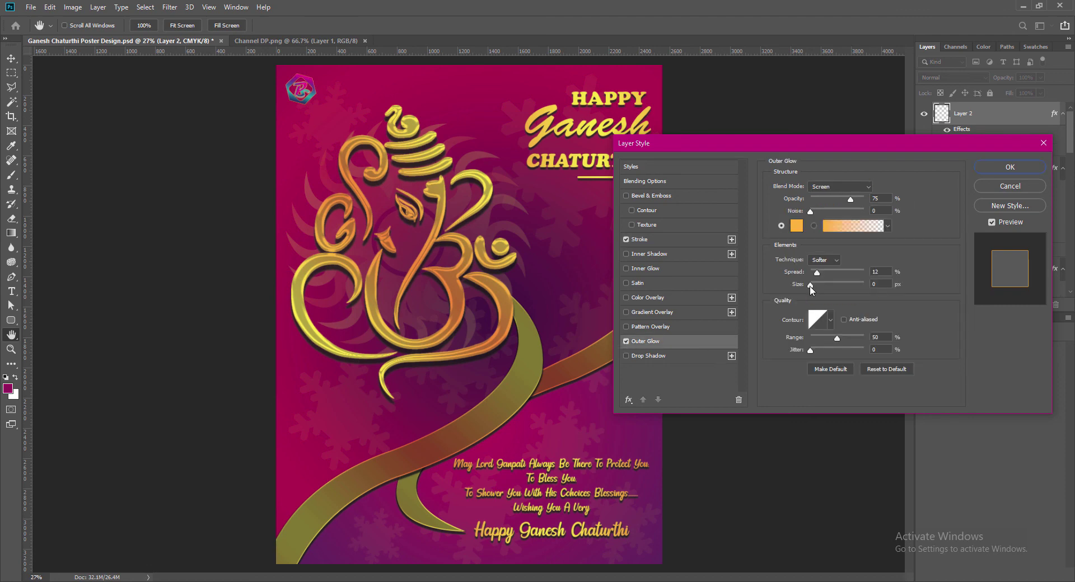
left_click_drag(814, 289, 815, 289)
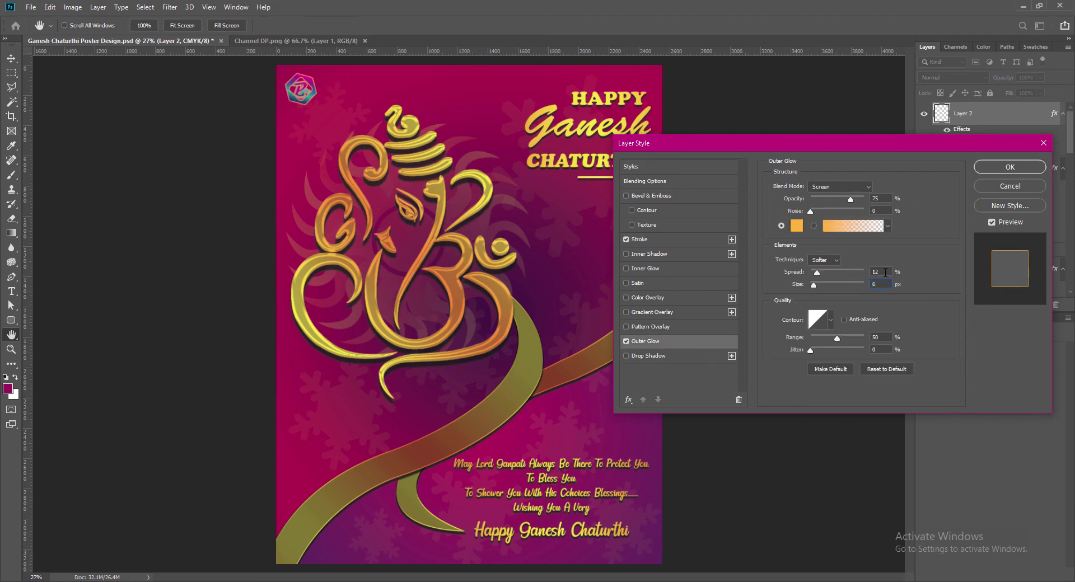
type("9")
key("Tab")
left_click(649, 240)
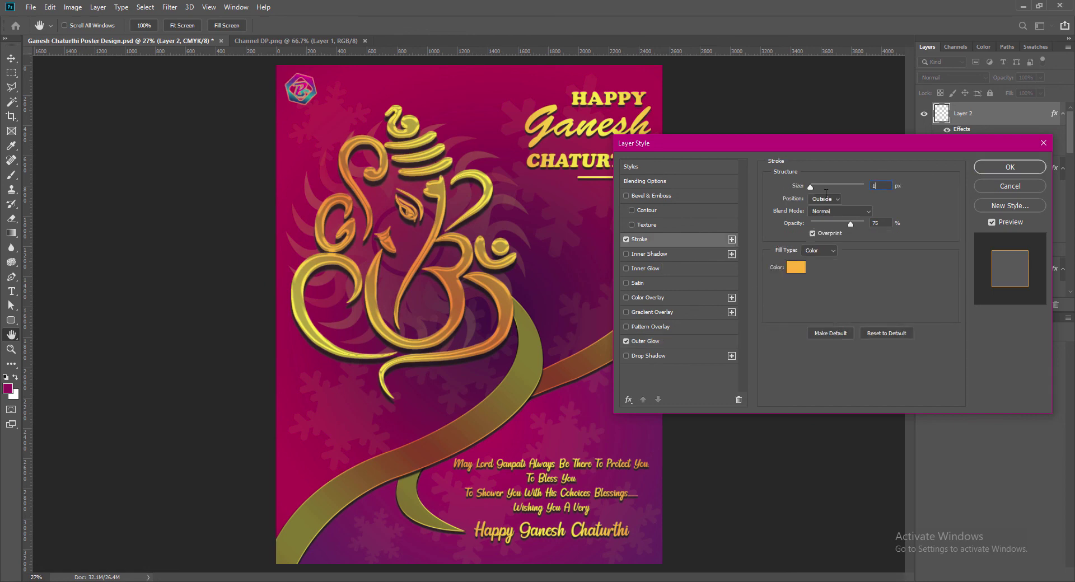
left_click(654, 346)
left_click_drag(815, 272, 814, 272)
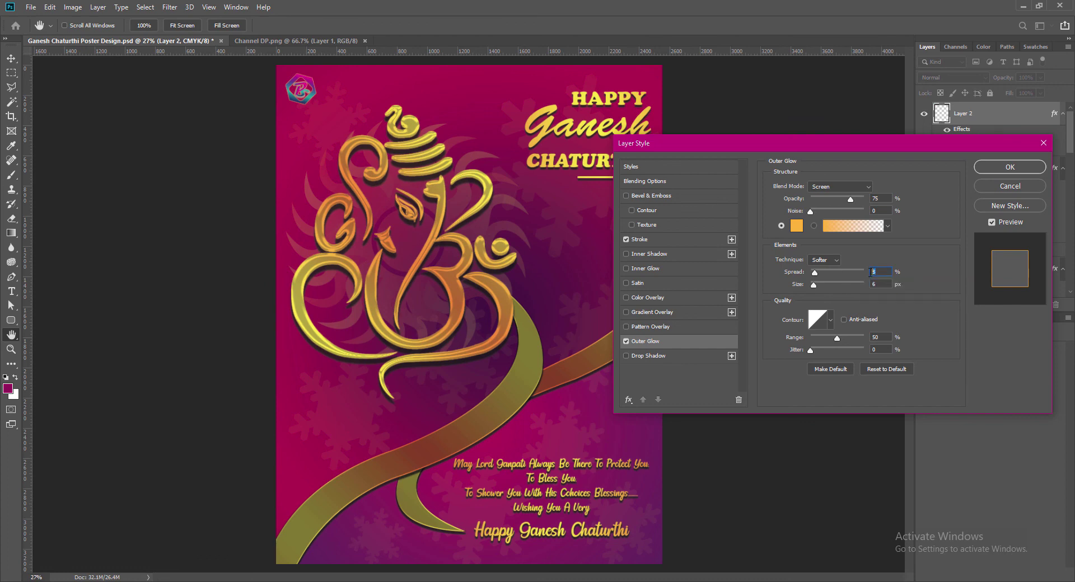
left_click(1010, 167)
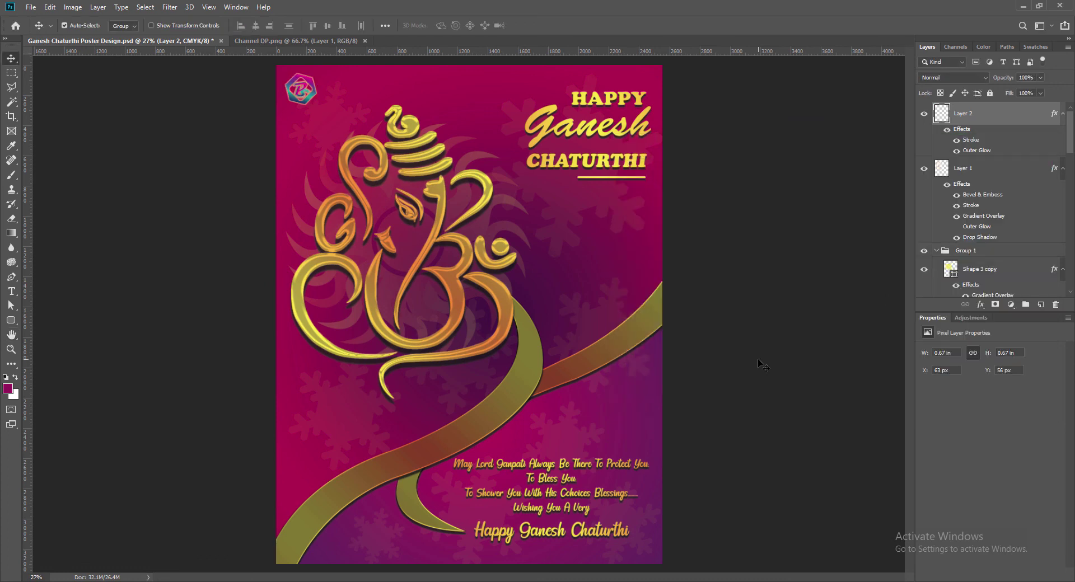
Step: Type PIYASTICK beside the top-left logo and set it to 21 pt
left_click(493, 536)
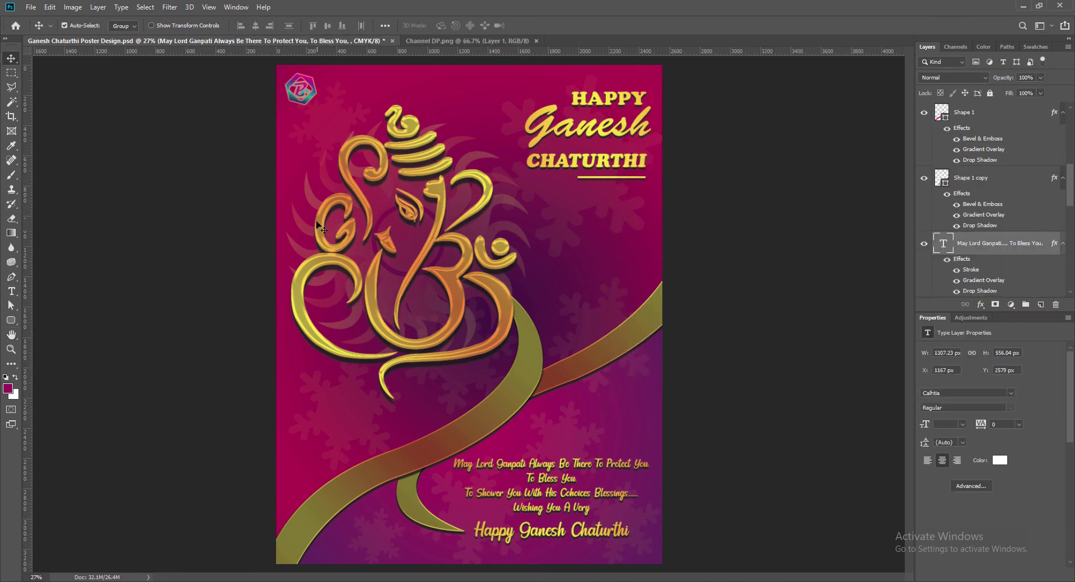
key("t")
left_click(323, 84)
type("Ply")
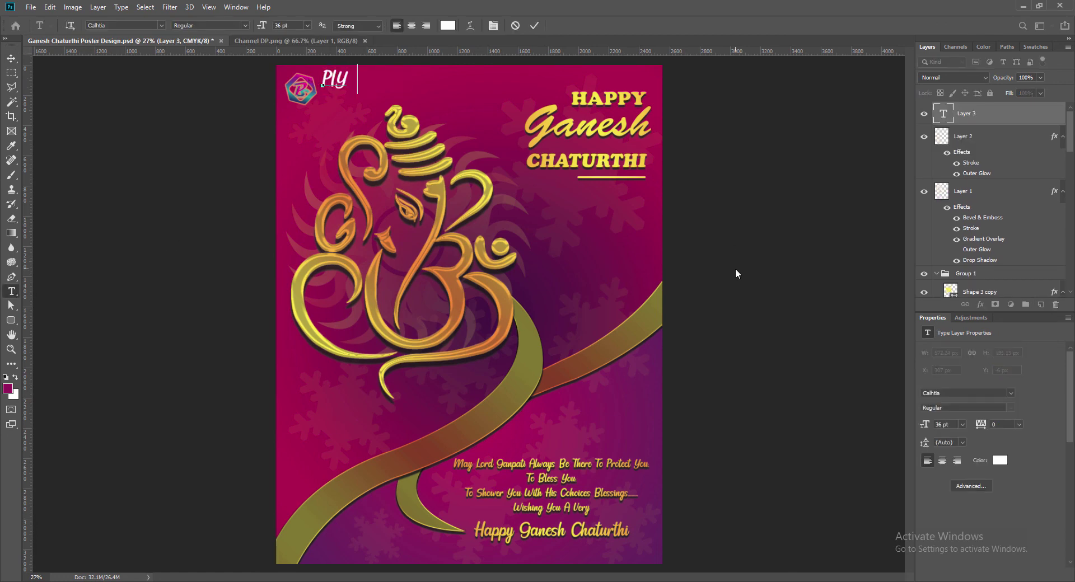
type("astick")
key("ctrl+a")
left_click(307, 25)
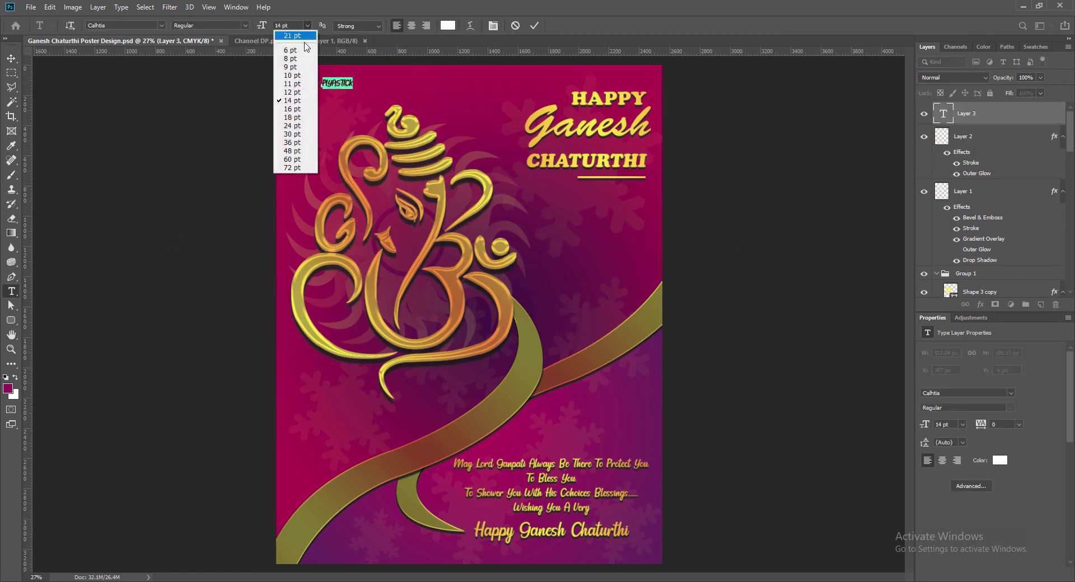
left_click(291, 117)
type("21")
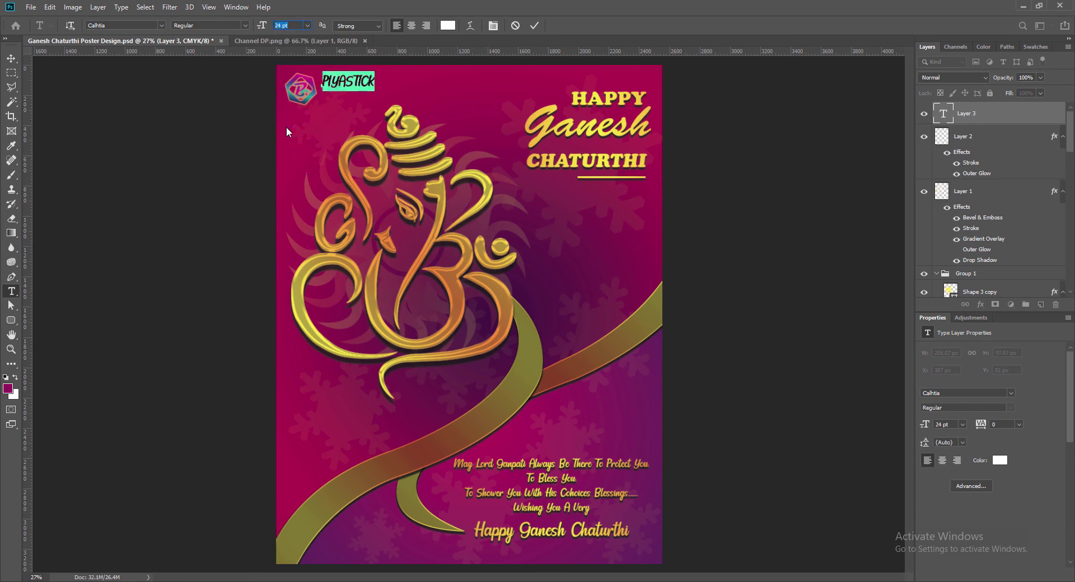
key("Return")
key("ctrl+Return")
Step: Keep PIYASTICK in Calhtia Regular and shift it slightly down beside the logo
double_click(325, 82)
left_click(243, 25)
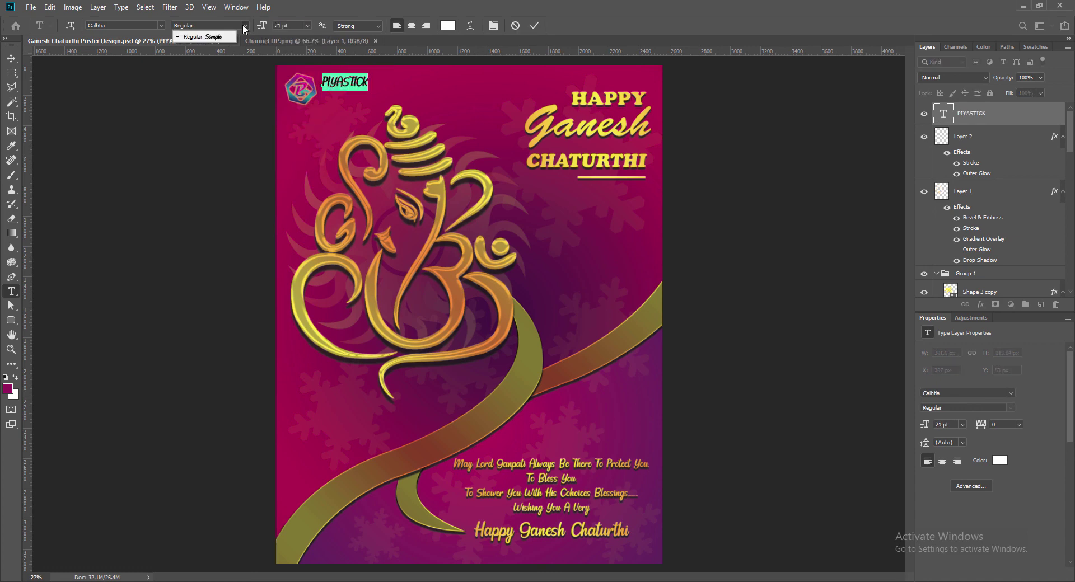
left_click(161, 26)
left_click(160, 25)
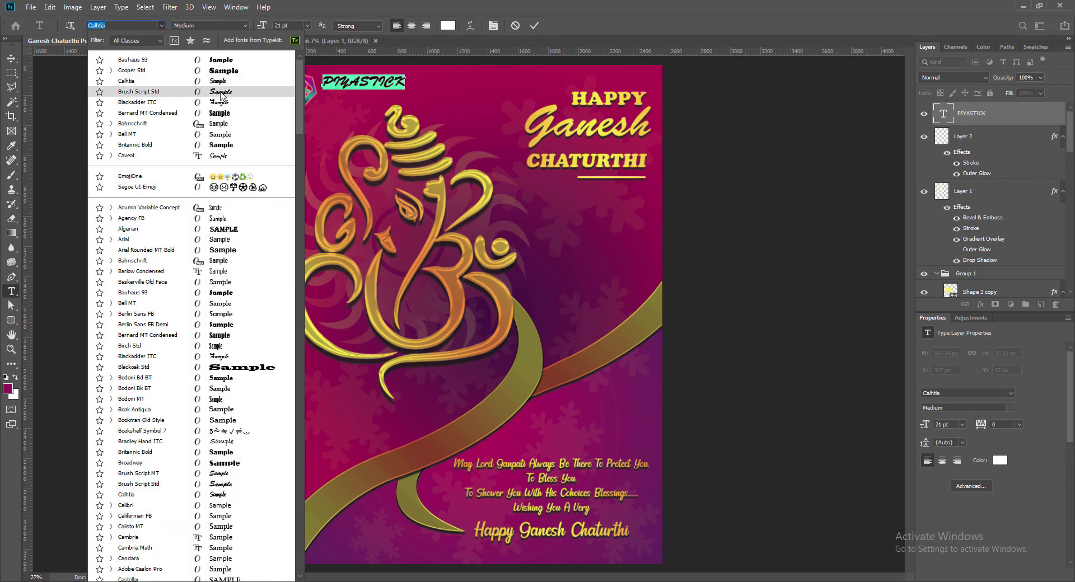
left_click(423, 90)
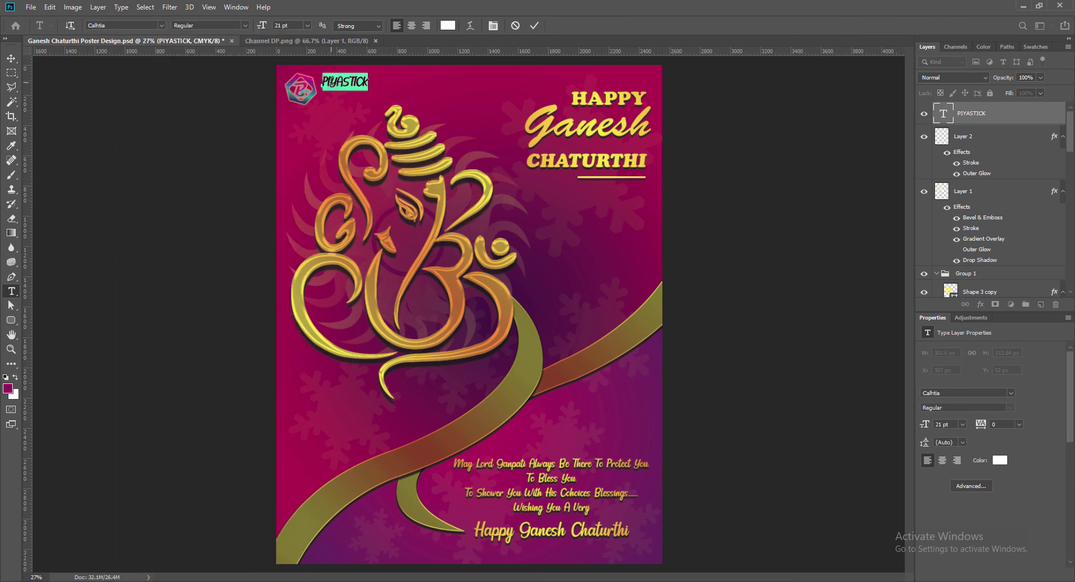
left_click(534, 25)
left_click(11, 59)
left_click_drag(324, 87, 322, 88)
Step: Apply Gradient Overlay, Stroke and a size 9 Drop Shadow to the PIYASTICK layer
right_click(944, 115)
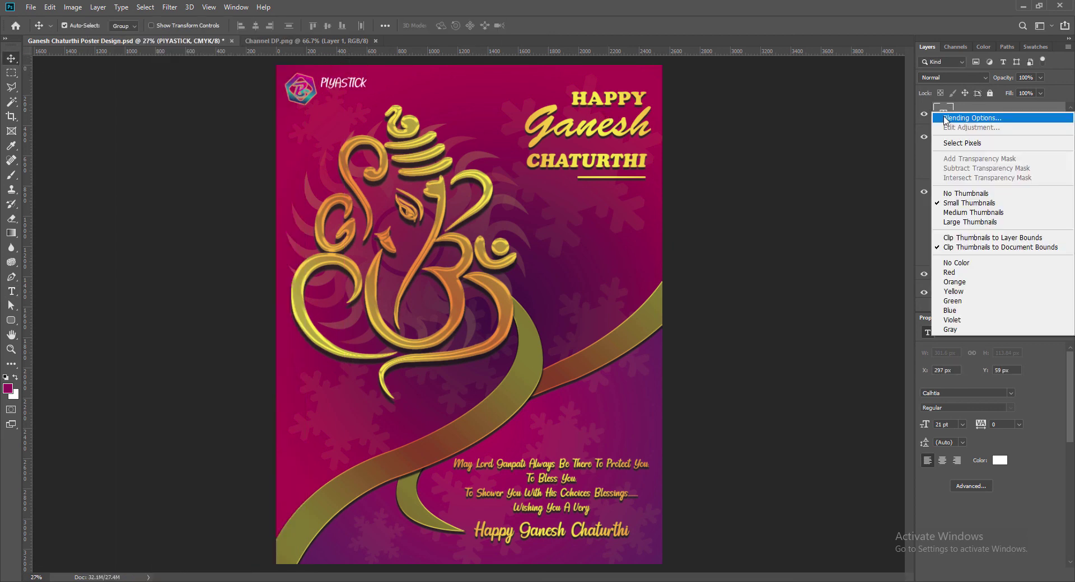
left_click(972, 117)
left_click(627, 312)
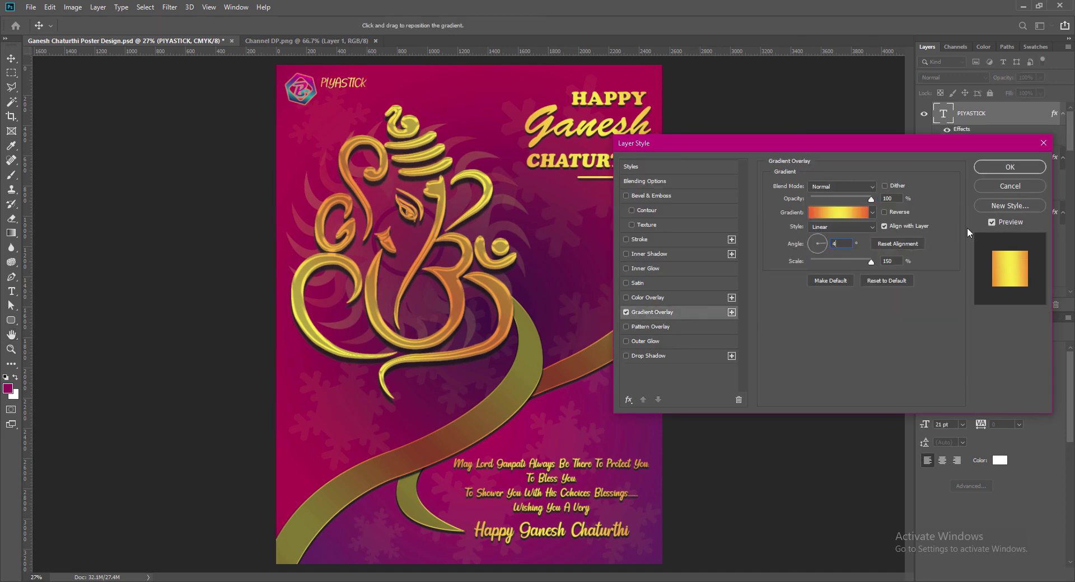
left_click(626, 239)
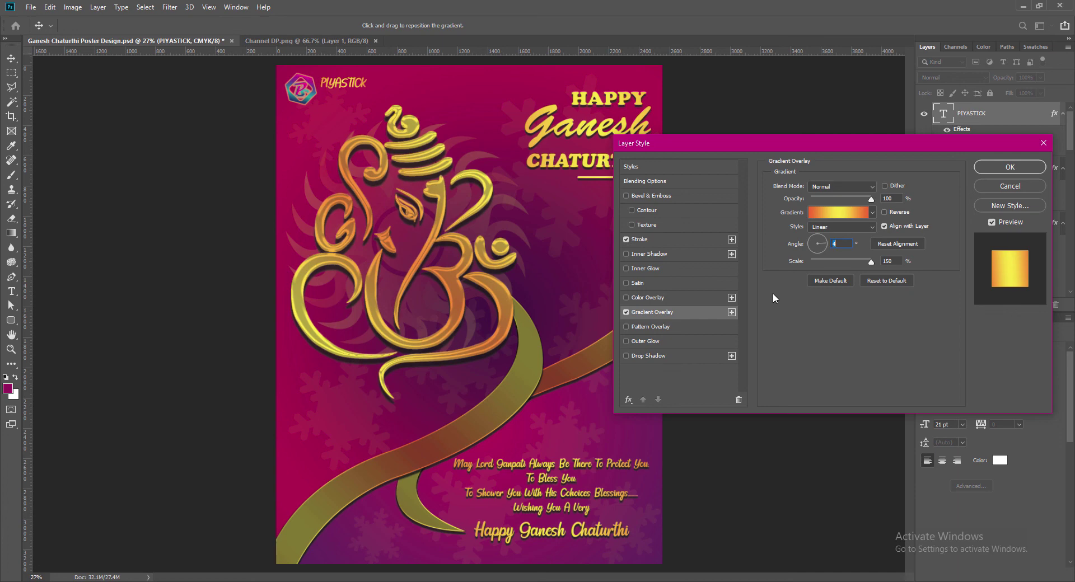
left_click(626, 356)
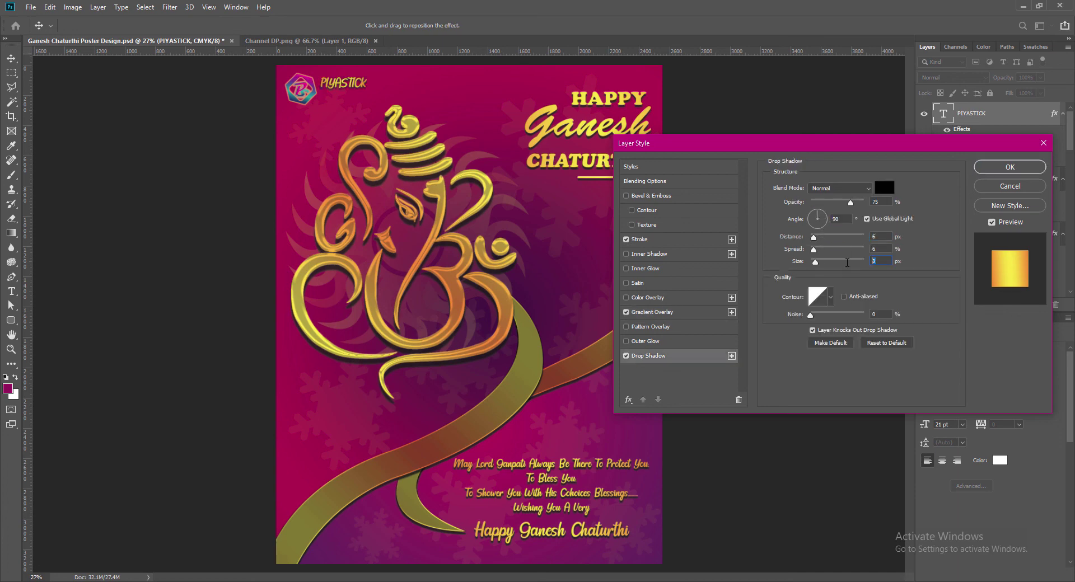
type("9")
left_click(1008, 167)
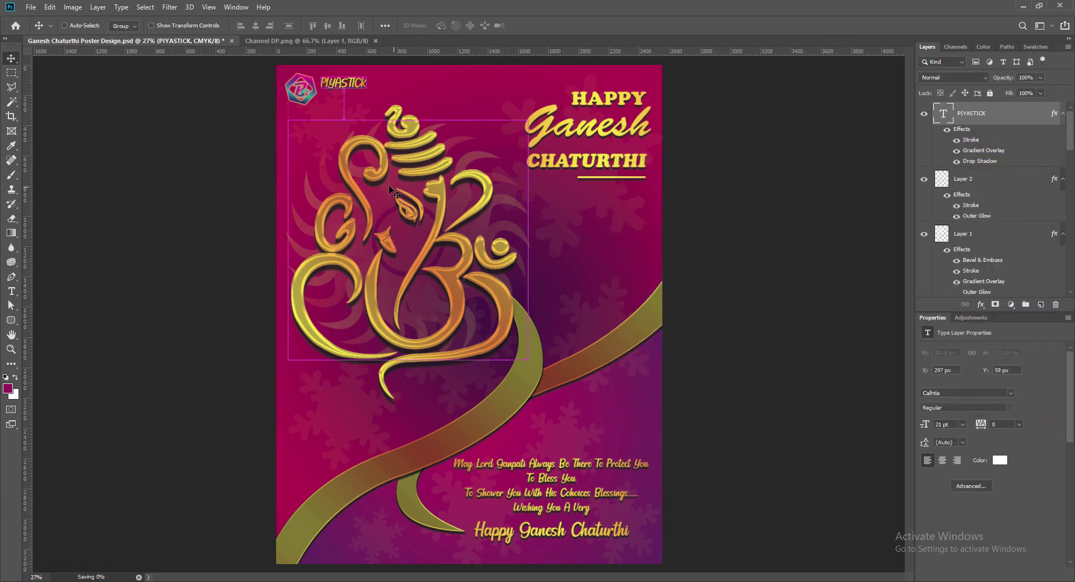
Step: Duplicate PIYASTICK below itself, retype it as M.C Galaxy, and set Brush Script Std
left_click_drag(332, 88, 332, 101)
double_click(338, 96)
type("m")
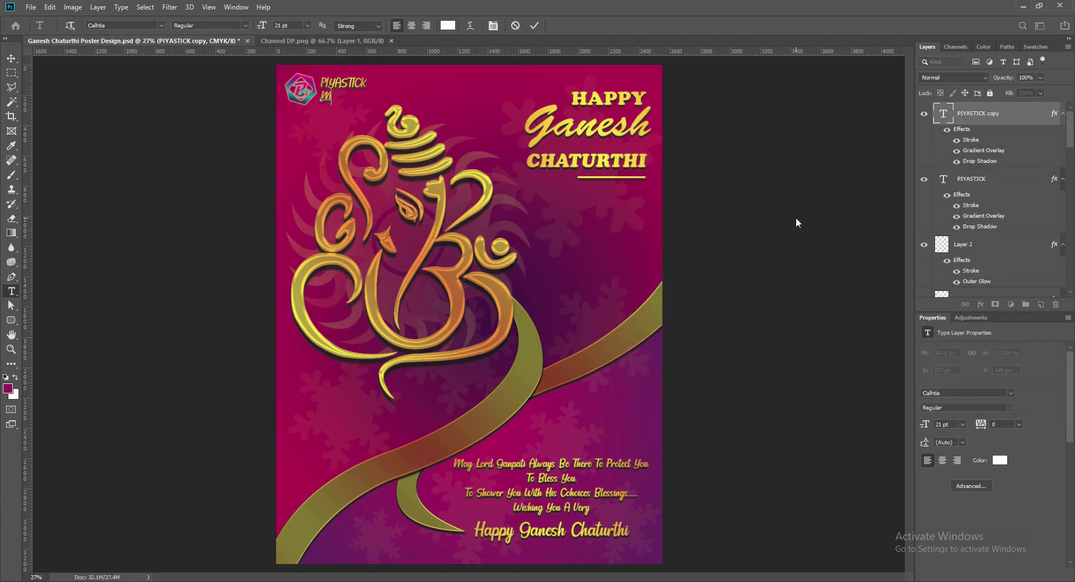
type(" Galaxy")
key("ctrl+a")
left_click(161, 25)
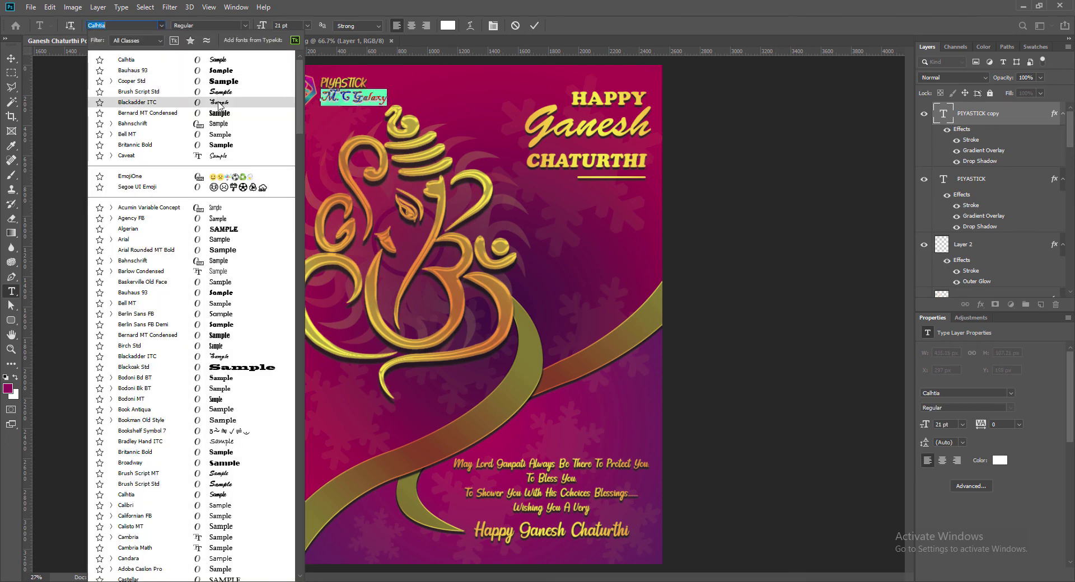
key("Down")
key("Down")
key("Down")
key("Up")
left_click(218, 92)
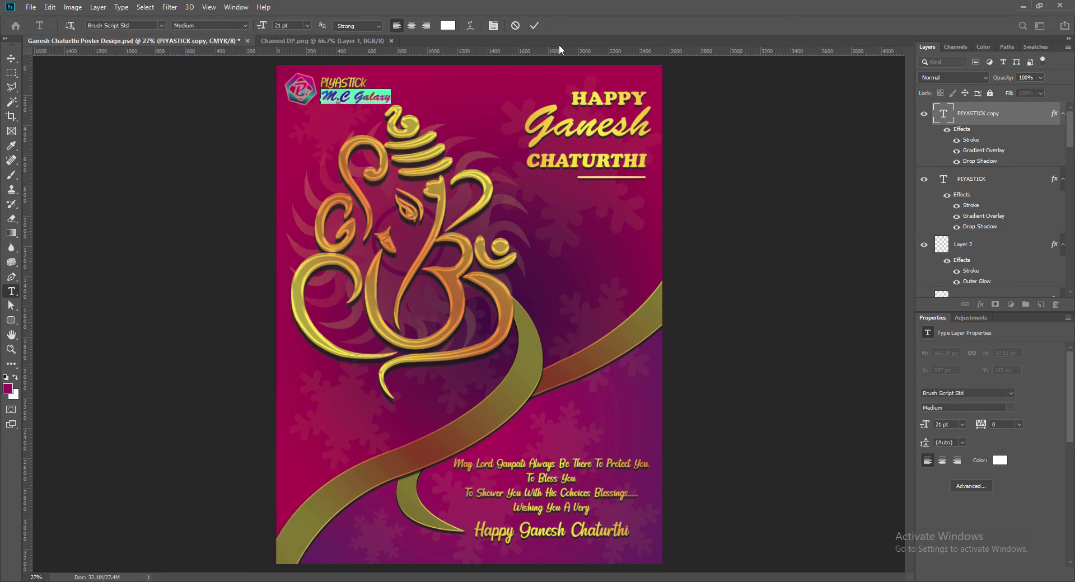
Step: Position M.C Galaxy just under PIYASTICK and adjust its Drop Shadow settings
left_click(11, 58)
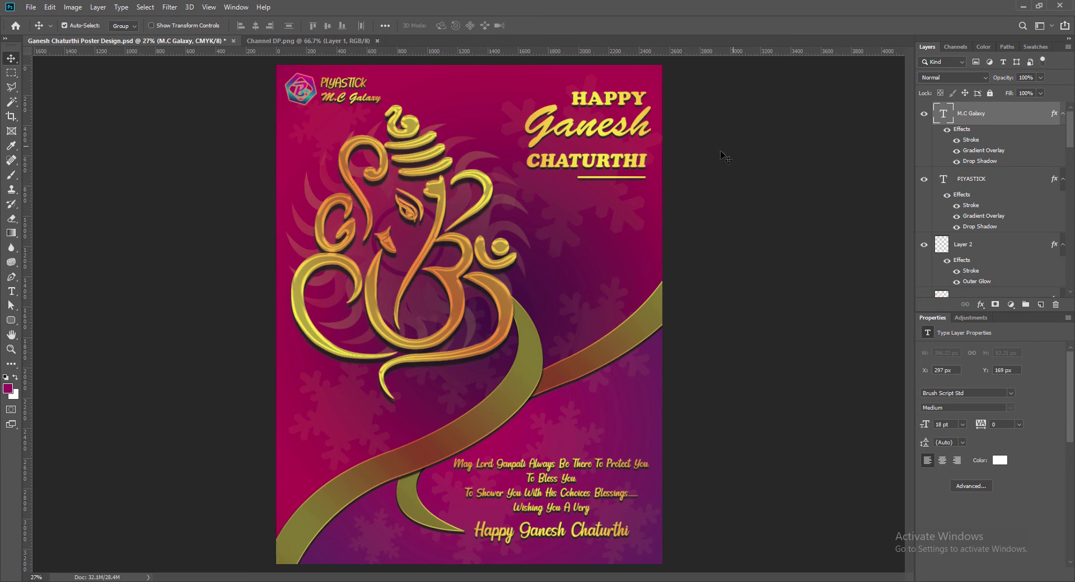
left_click_drag(328, 99, 323, 98)
key("Up")
key("Up")
key("Up")
double_click(961, 129)
left_click(649, 356)
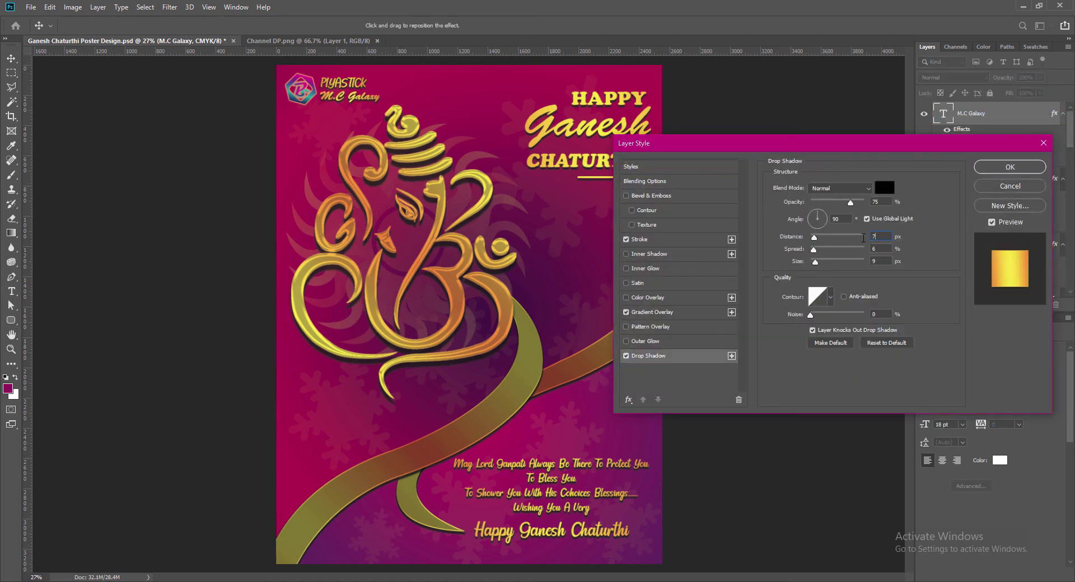
left_click(1010, 167)
Step: Nudge the logo layer up slightly, then check the PIYASTICK and M.C Galaxy layers
left_click(309, 84)
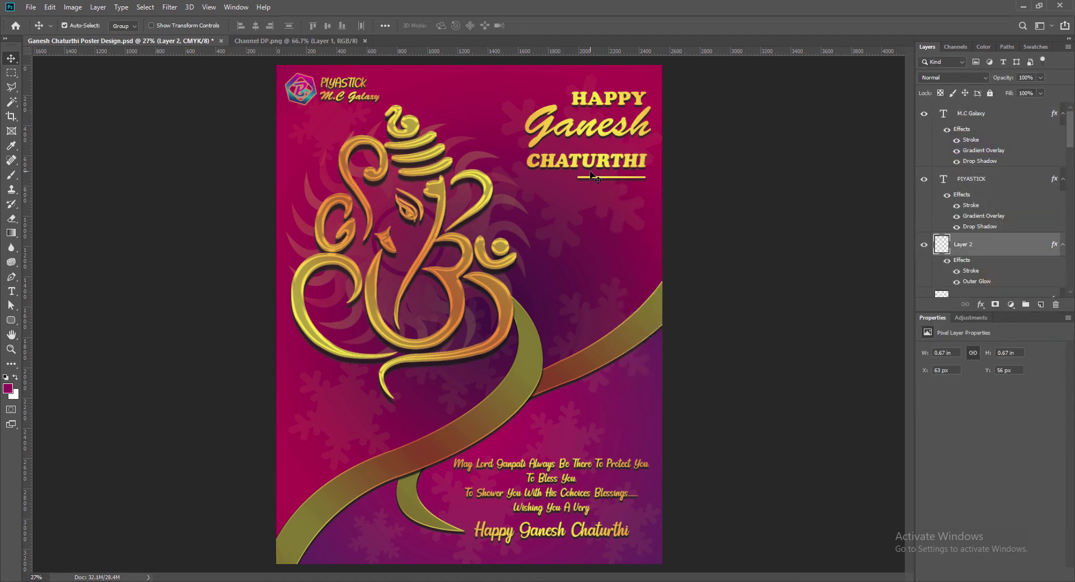
key("Up")
key("Up")
key("Up")
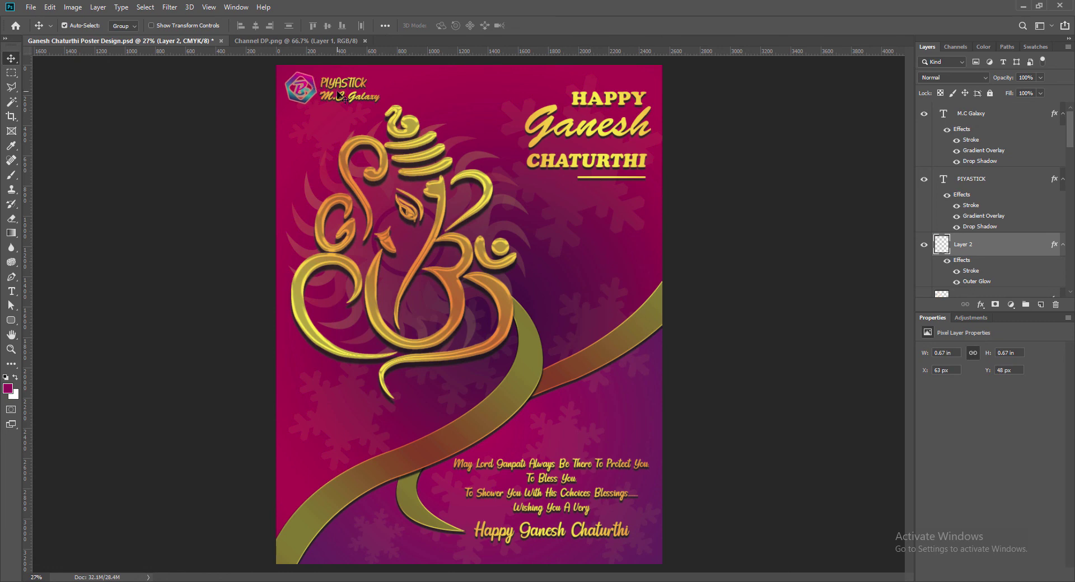
left_click(339, 84)
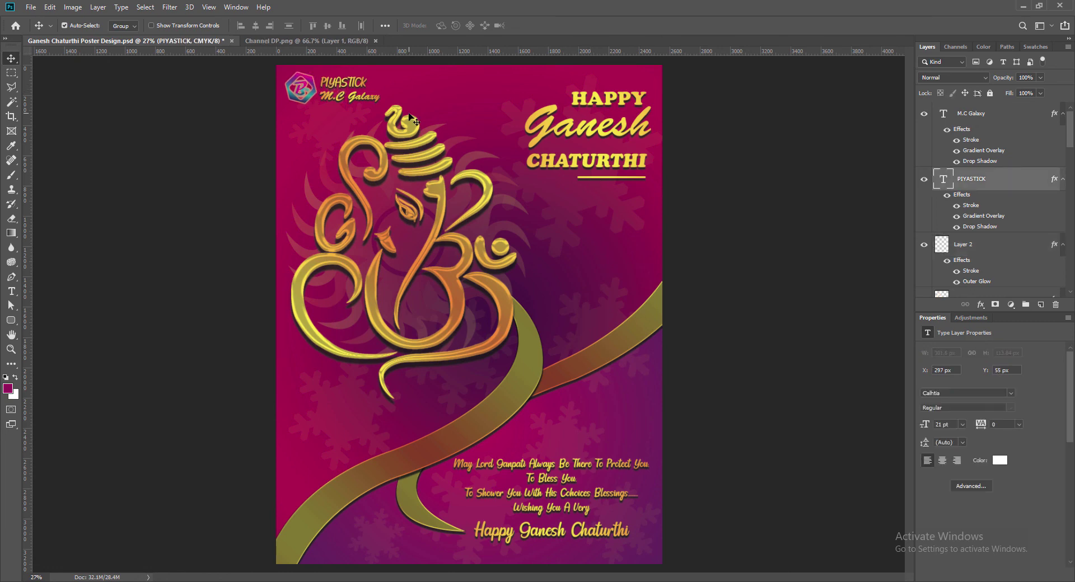
left_click(349, 96)
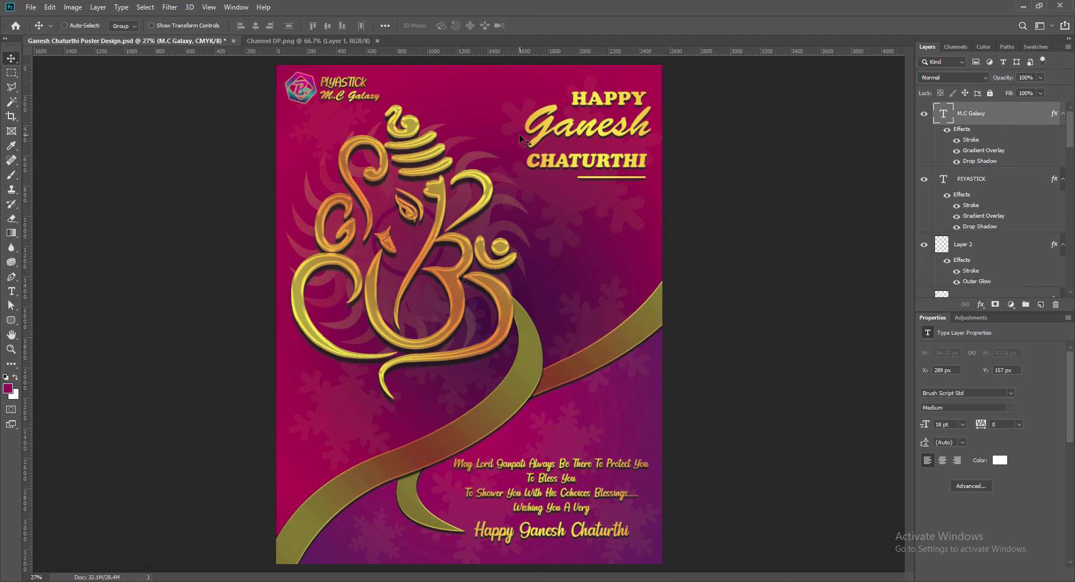
Step: Save the poster and close the Channel DP.png document
key("ctrl+s")
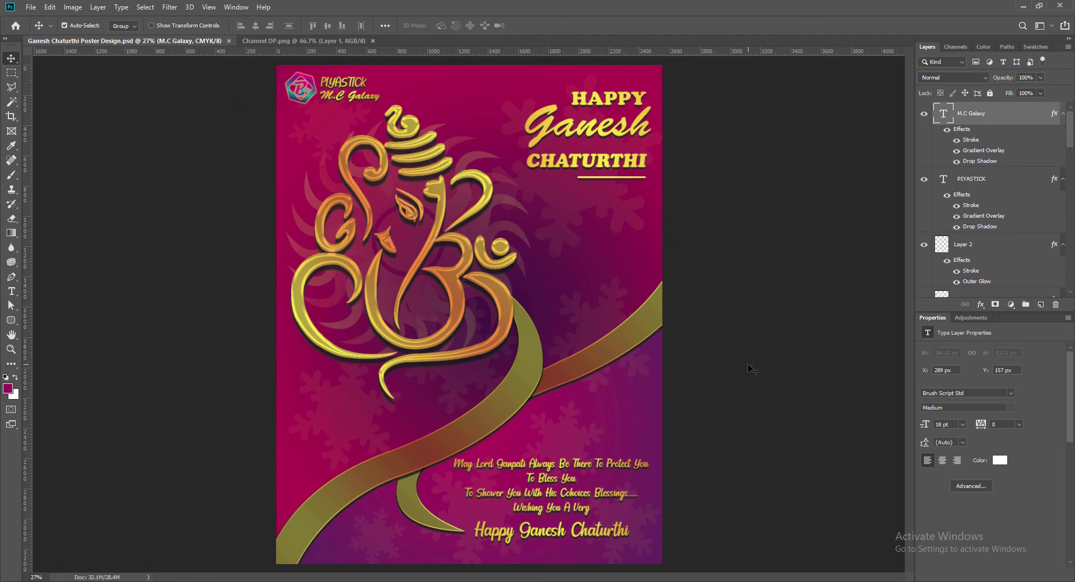
left_click(373, 40)
key("ctrl+minus")
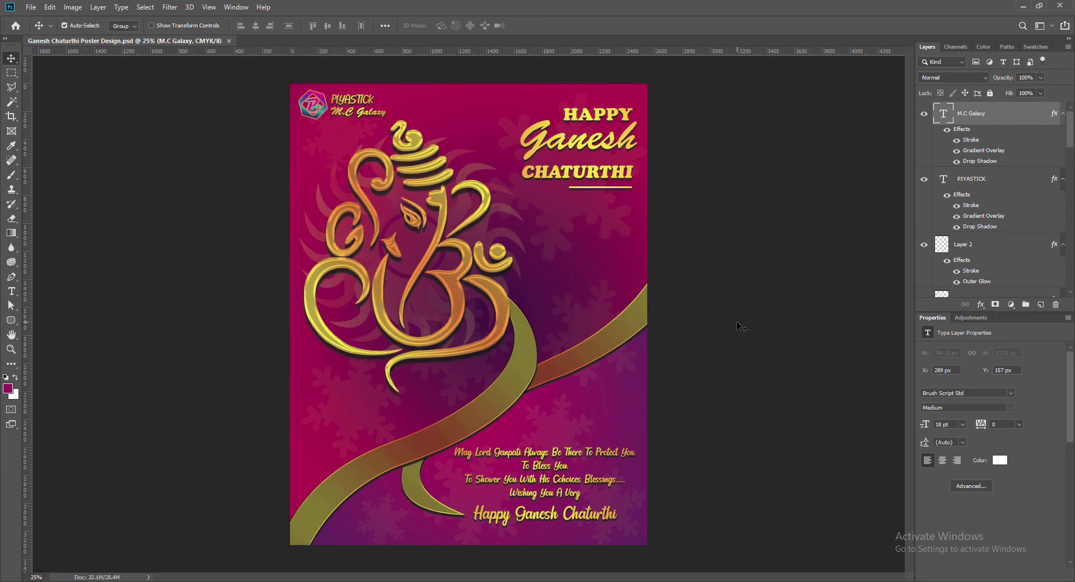
key("ctrl+plus")
key("ctrl+minus")
key("ctrl+0")
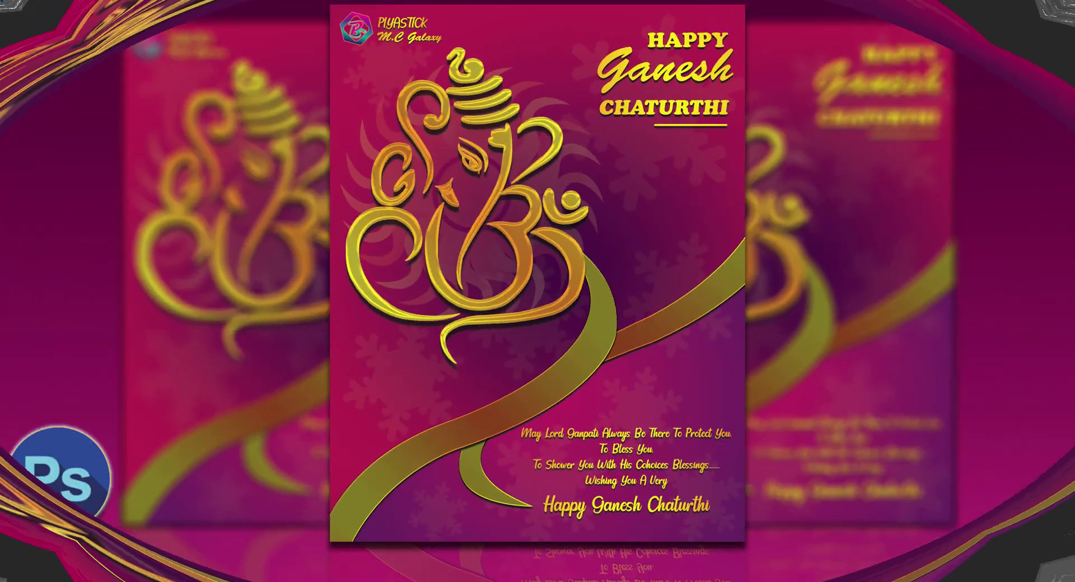